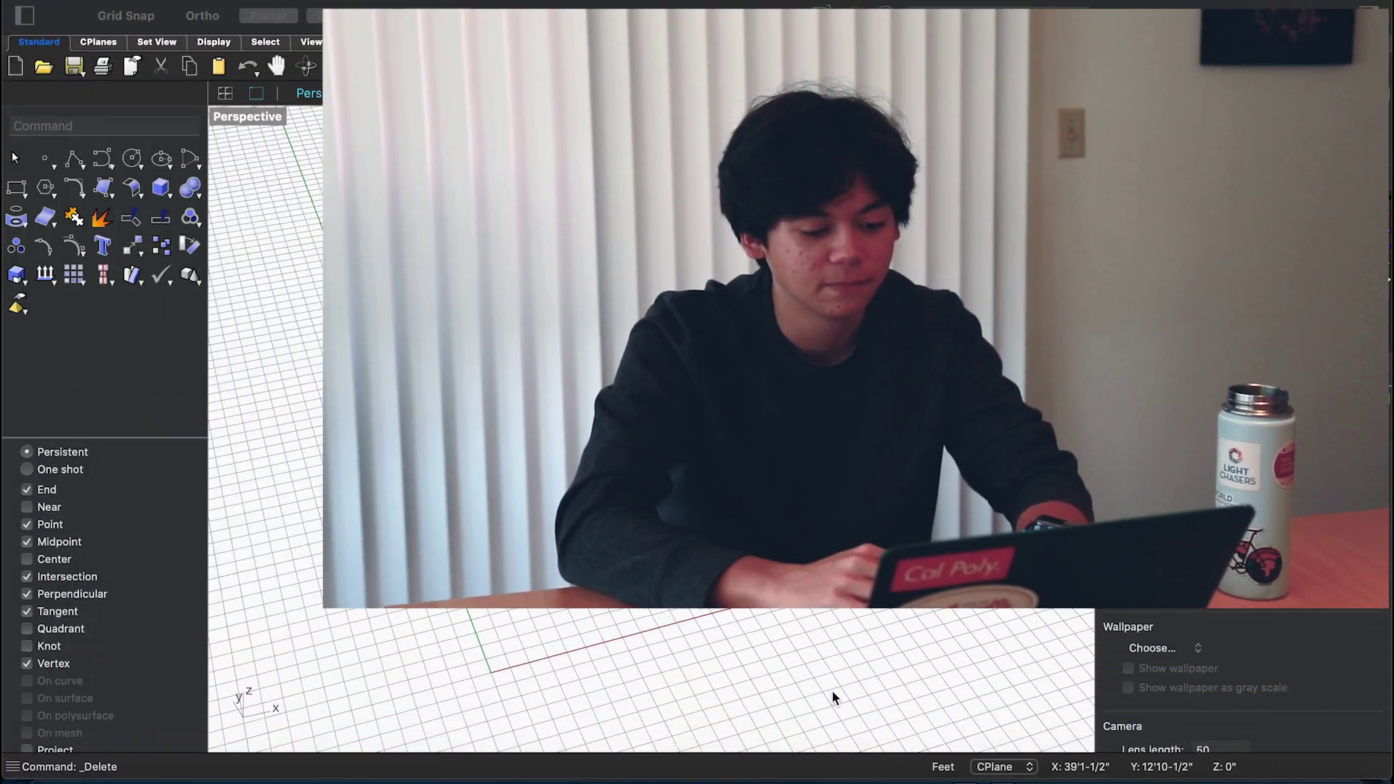
Draw a rectangular plane surface from the origin, about 25'6" in X by 23'9" in Y
{"action": "type", "text": "LKA"}
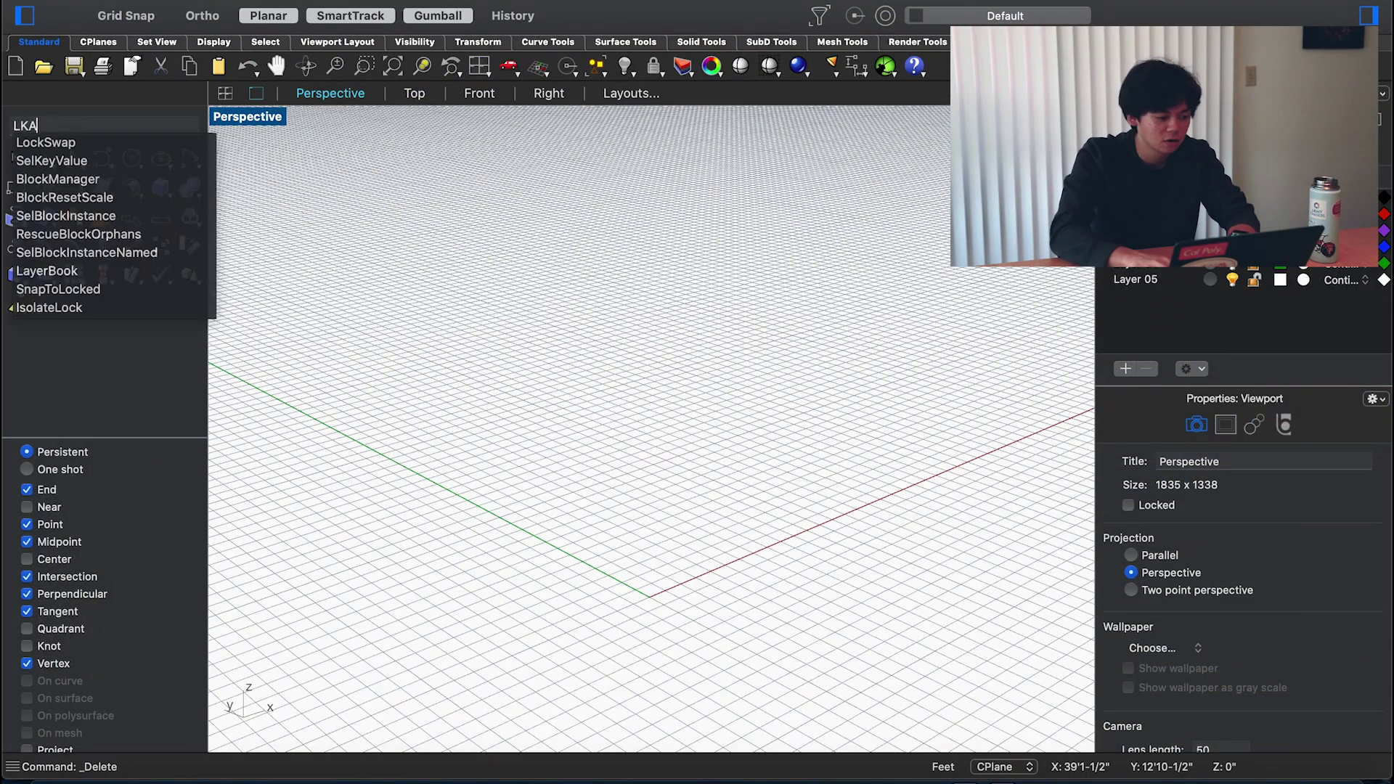
{"action": "key", "text": "Return"}
{"action": "type", "text": "0"}
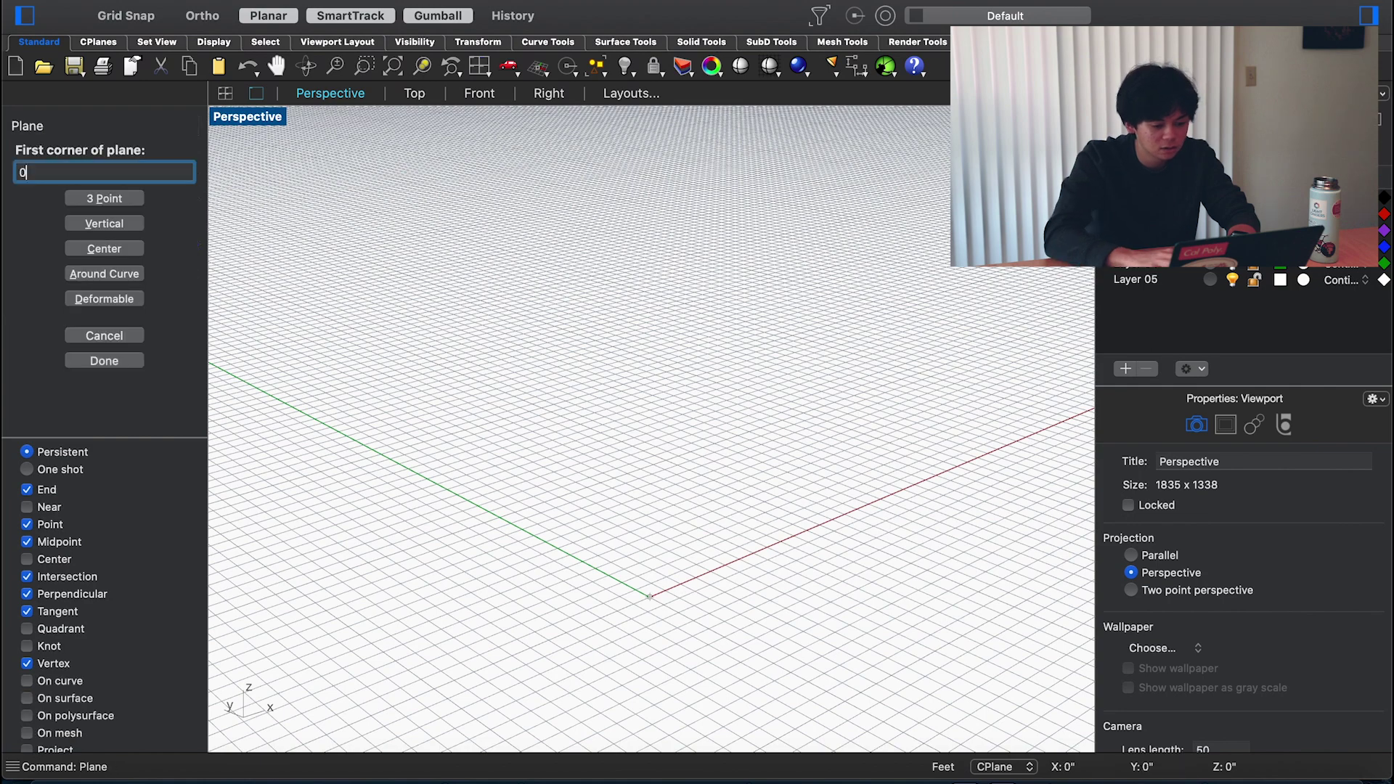
{"action": "key", "text": "Return"}
{"action": "left_click", "coordinate": [695, 367]}
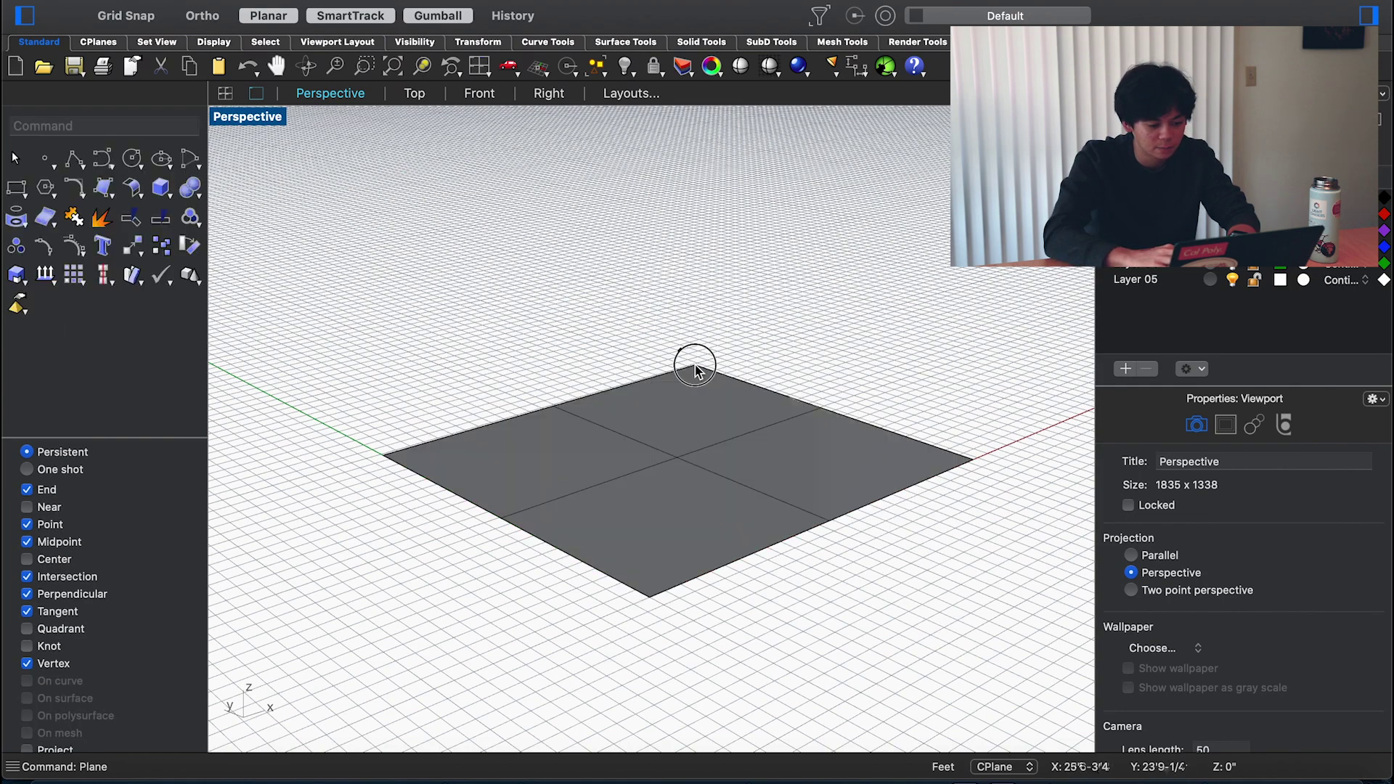
Assign a Leather Grain Bump Texture to the plane's displacement
{"action": "left_click", "coordinate": [702, 433]}
{"action": "type", "text": "zs"}
{"action": "key", "text": "Return"}
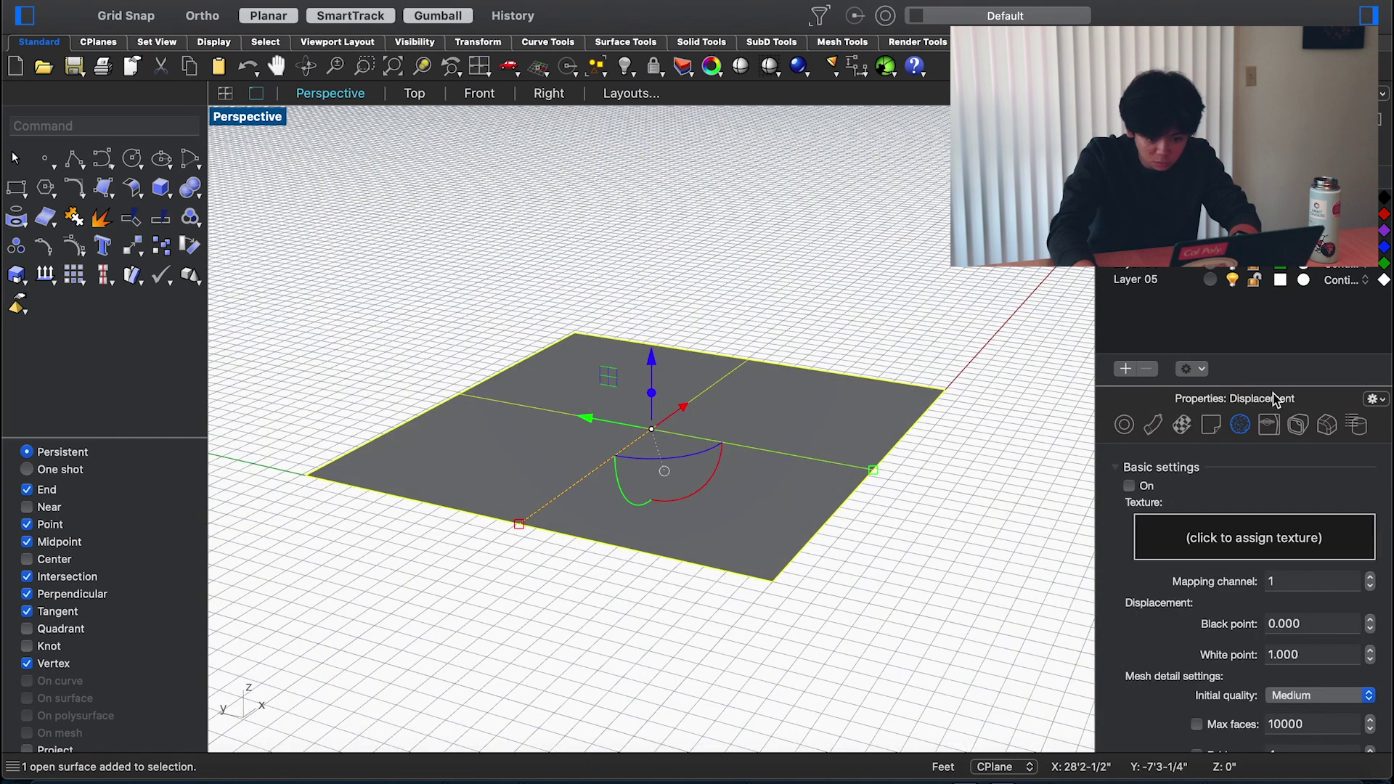
{"action": "left_click", "coordinate": [1369, 400]}
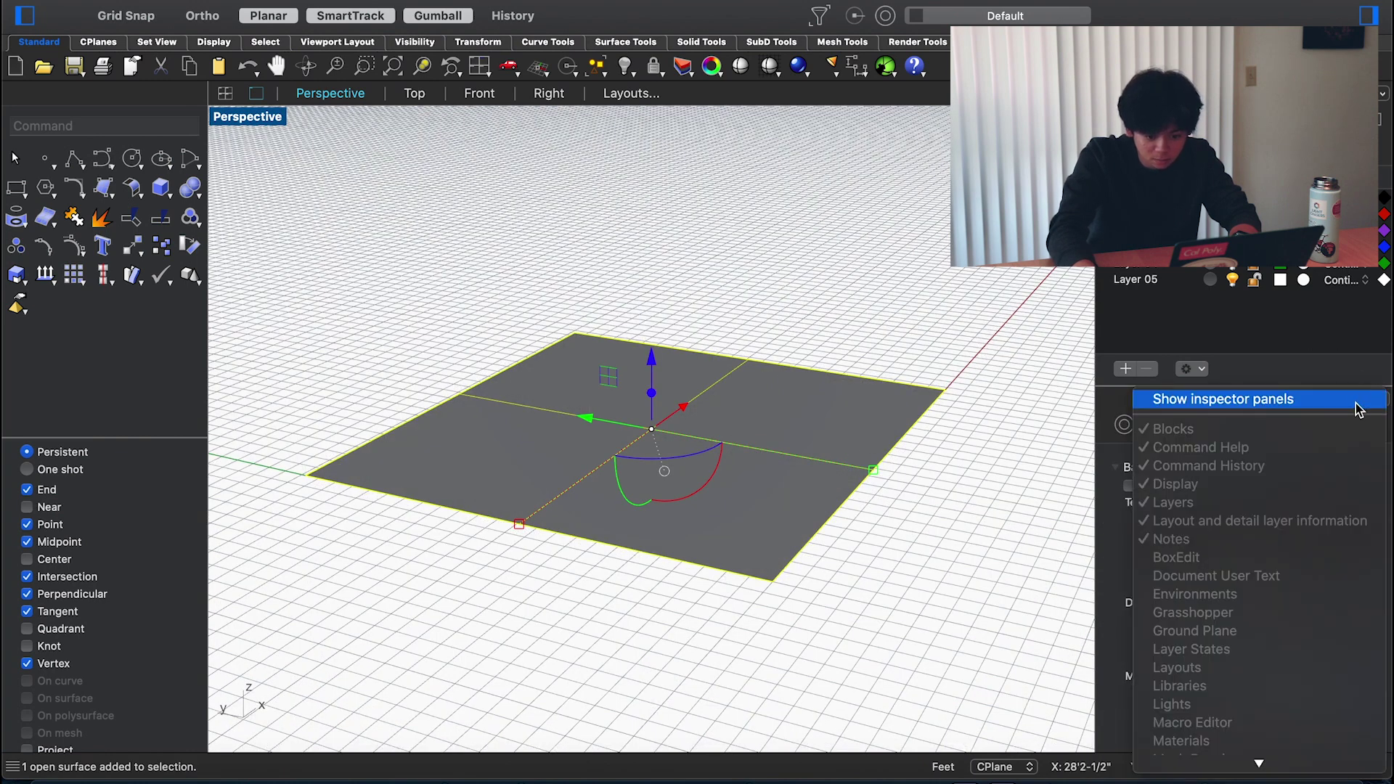
{"action": "left_click", "coordinate": [1116, 445]}
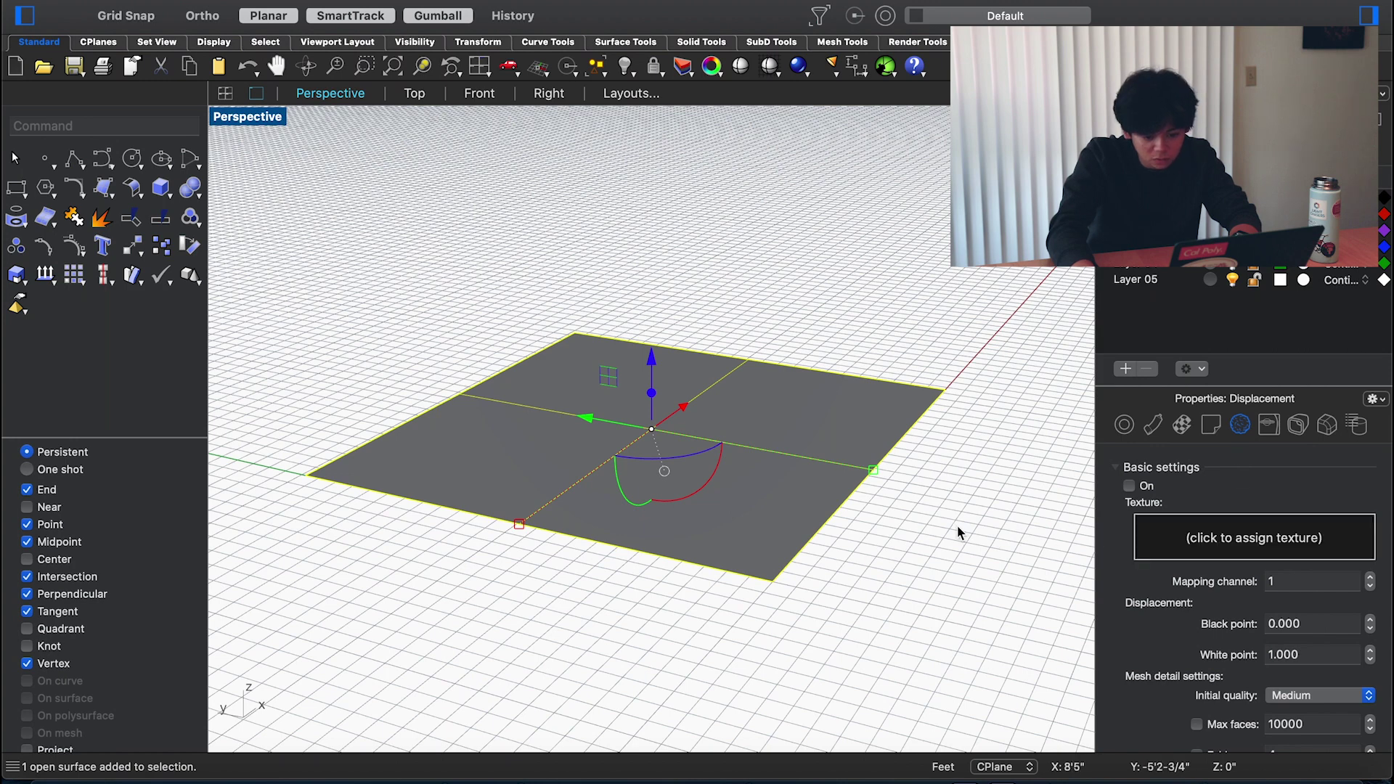
{"action": "key", "text": "Escape"}
{"action": "left_click", "coordinate": [1145, 598]}
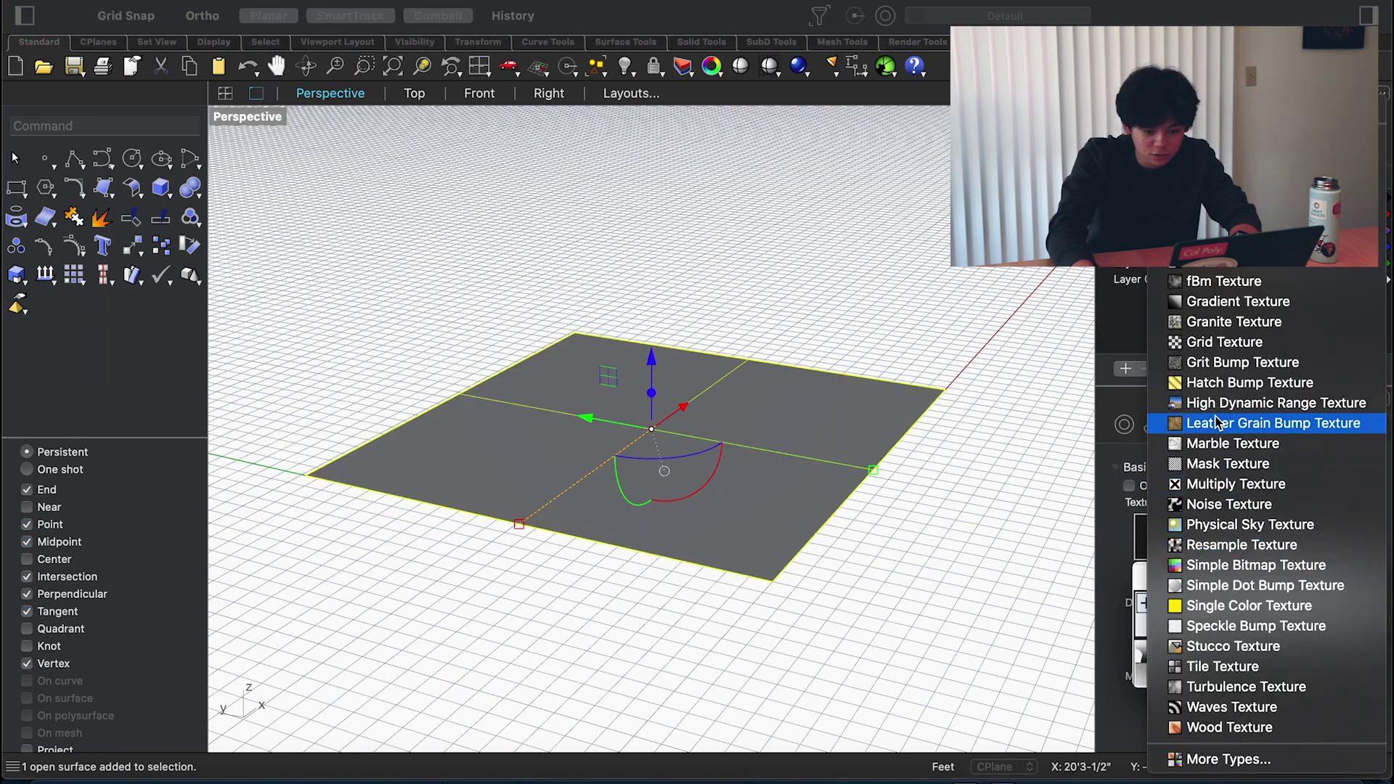
{"action": "left_click", "coordinate": [1218, 422]}
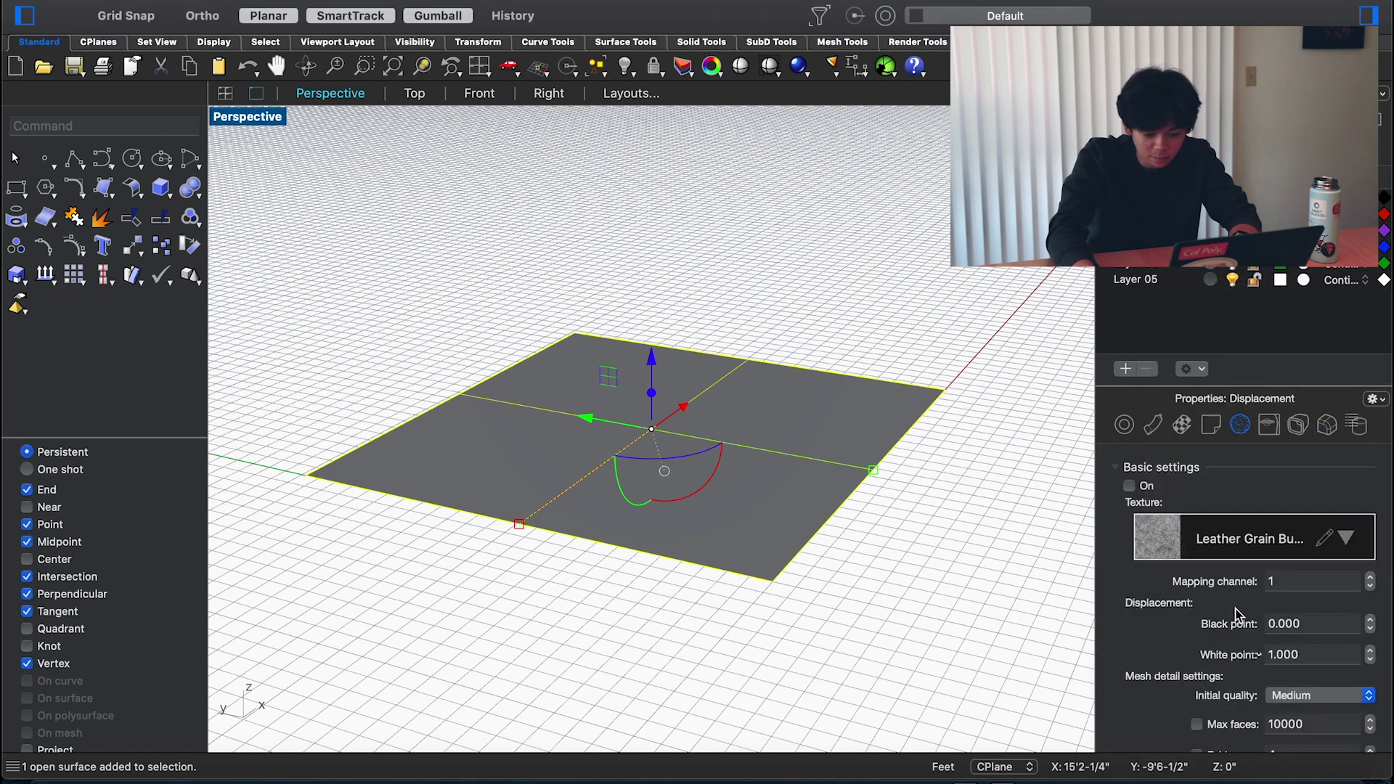
Set the displacement's initial mesh quality to Very high and turn displacement on for the plane
{"action": "left_click", "coordinate": [1291, 697]}
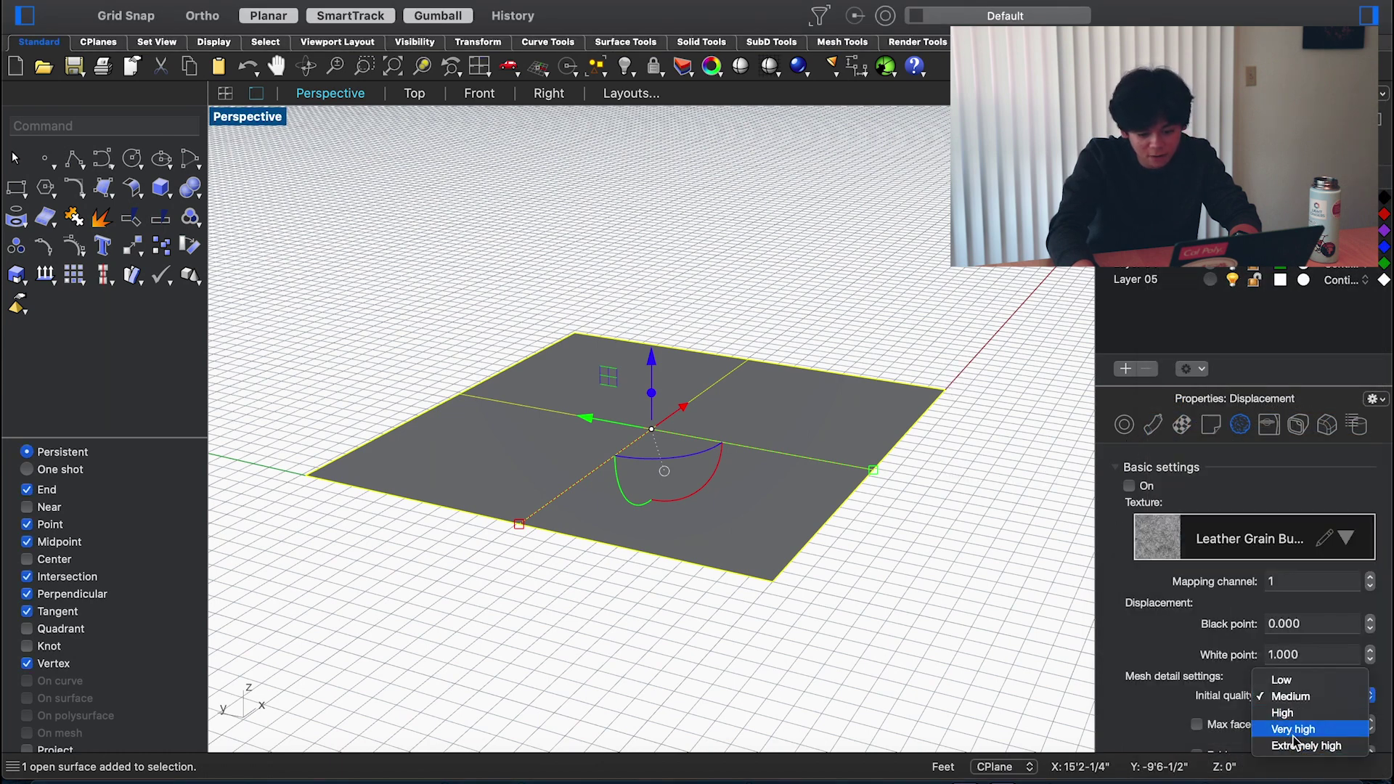
{"action": "left_click", "coordinate": [1292, 728]}
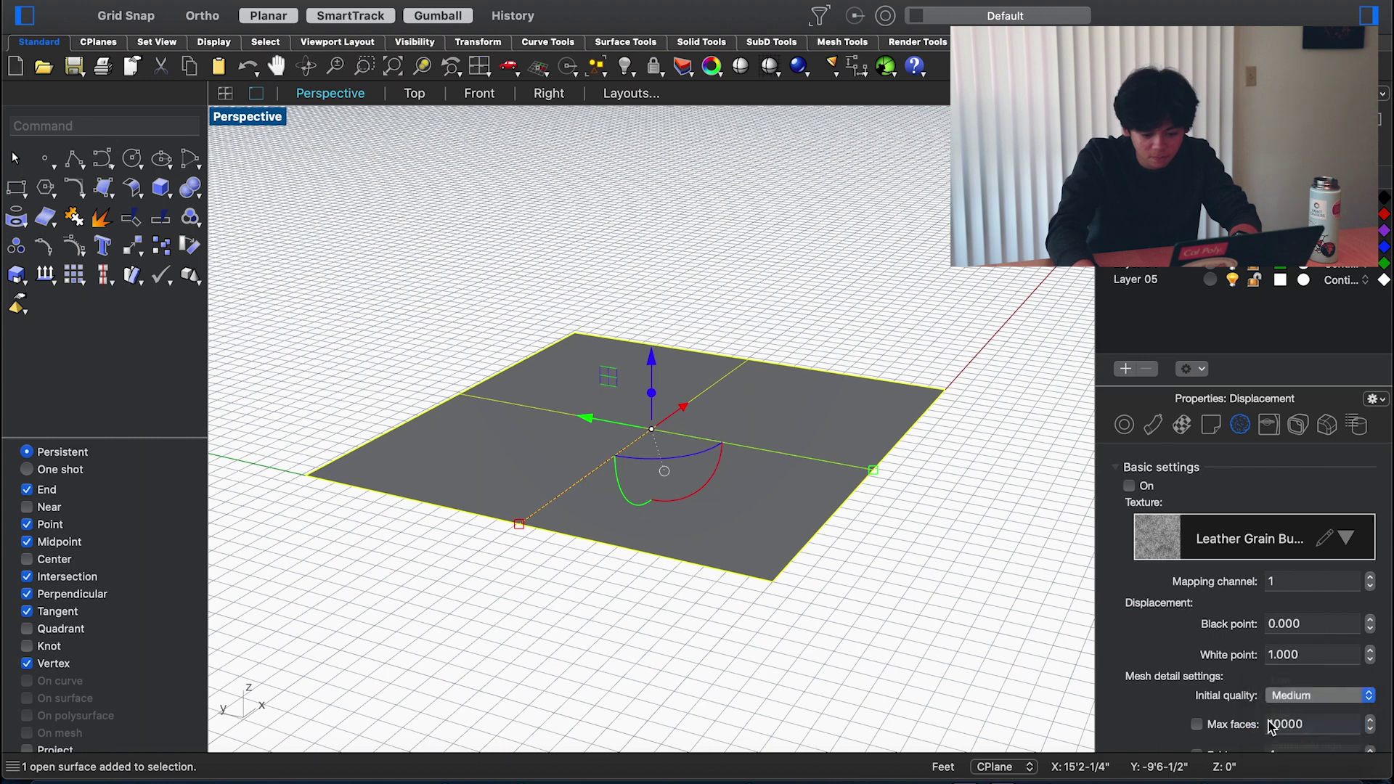
{"action": "scroll", "coordinate": [1176, 552], "scroll_direction": "down", "scroll_amount": 3}
{"action": "scroll", "coordinate": [1162, 522], "scroll_direction": "up", "scroll_amount": 3}
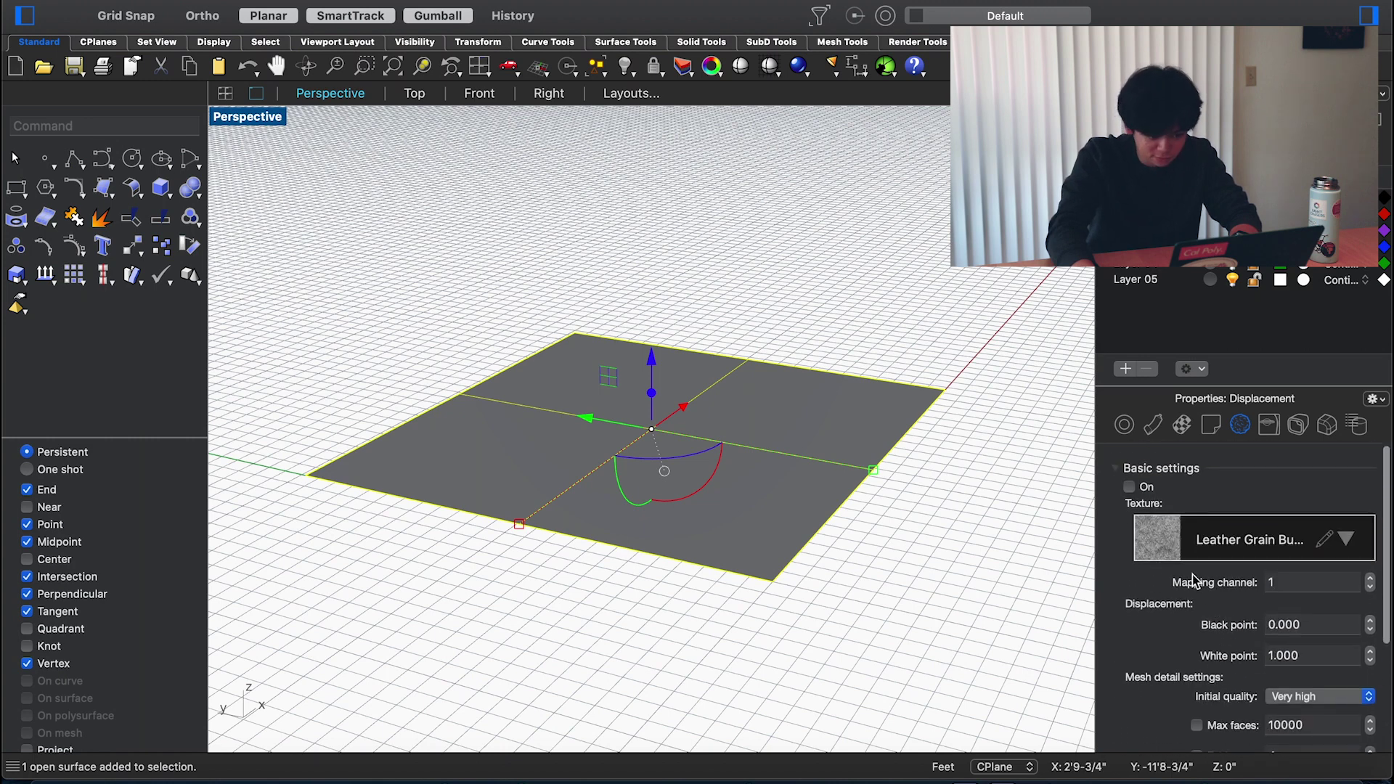
{"action": "left_click", "coordinate": [899, 323]}
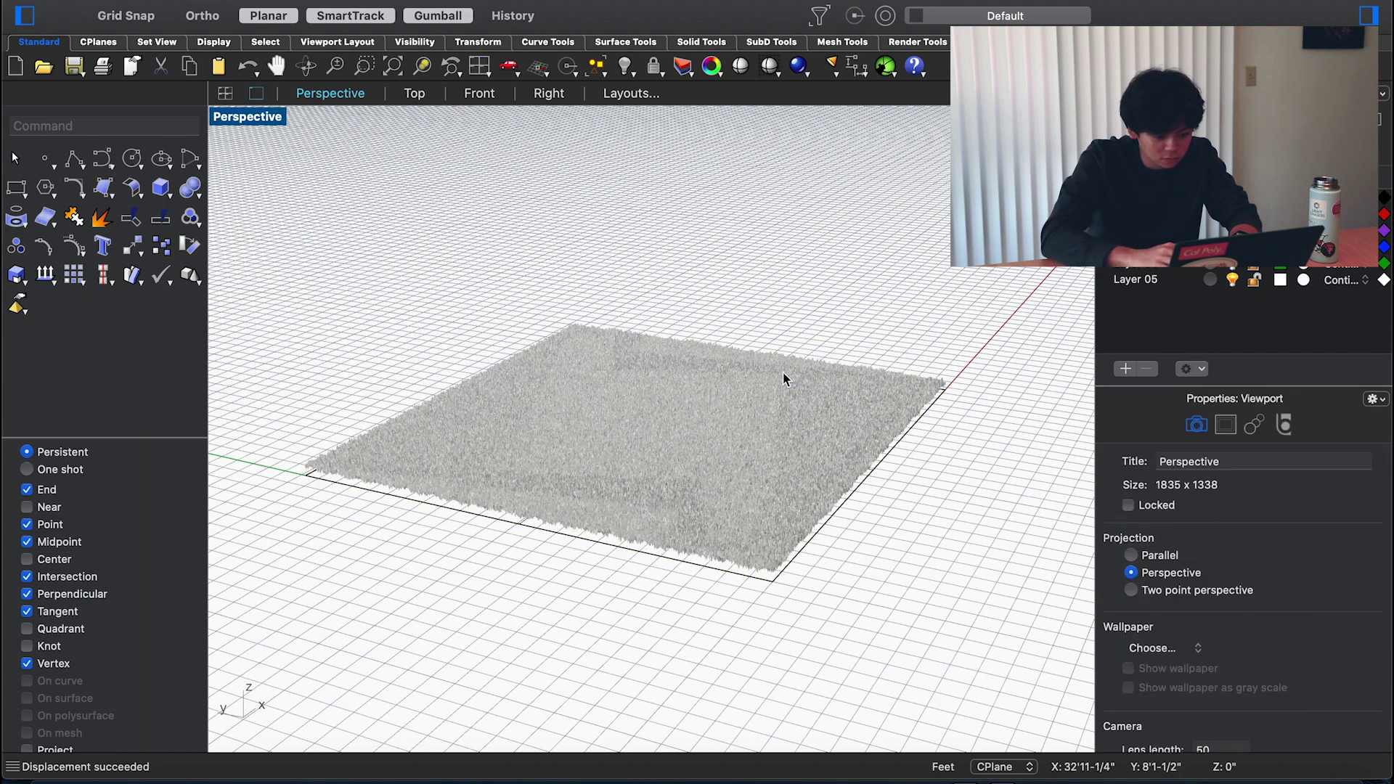
Examine the displaced plane's blade-like surface up close and from several sides
{"action": "scroll", "coordinate": [748, 456], "scroll_direction": "up", "scroll_amount": 10}
{"action": "scroll", "coordinate": [747, 454], "scroll_direction": "down", "scroll_amount": 15}
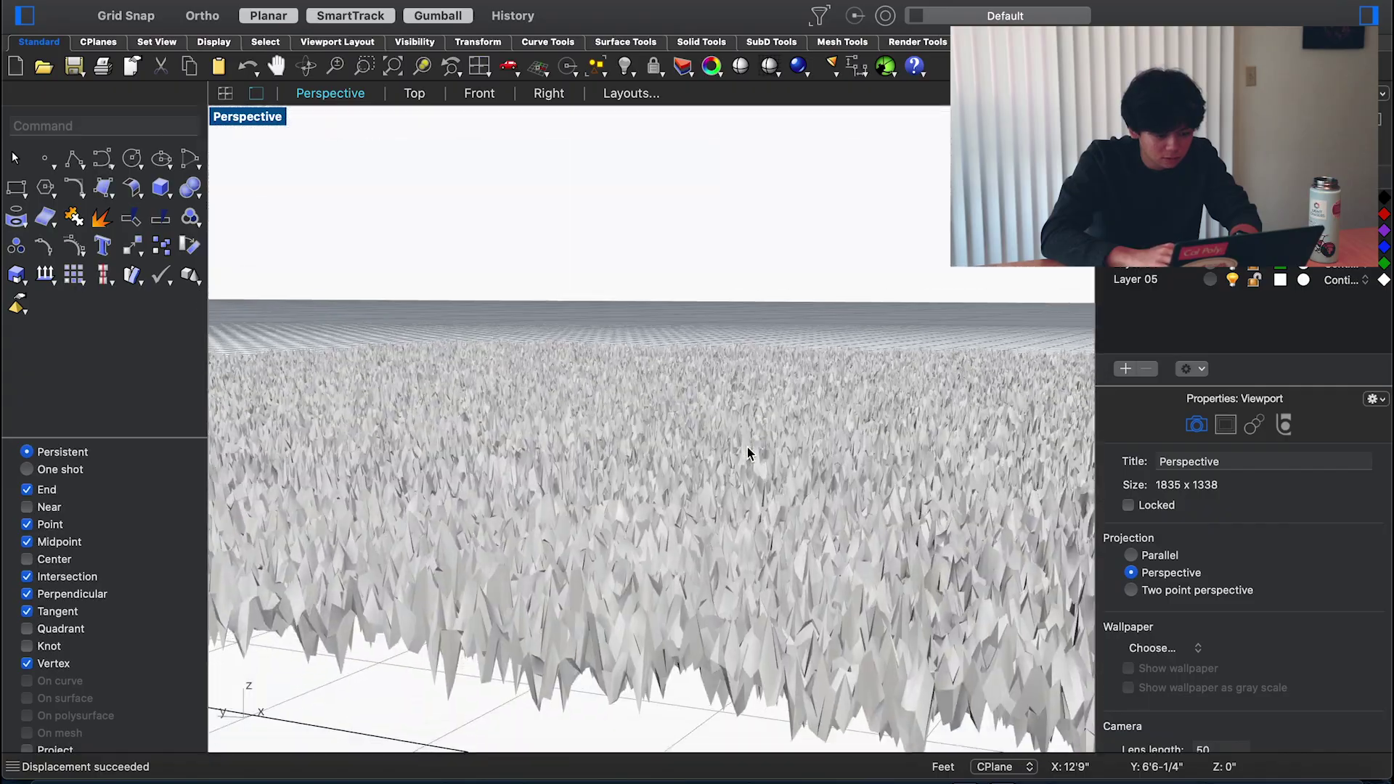
{"action": "scroll", "coordinate": [748, 453], "scroll_direction": "left", "scroll_amount": 15}
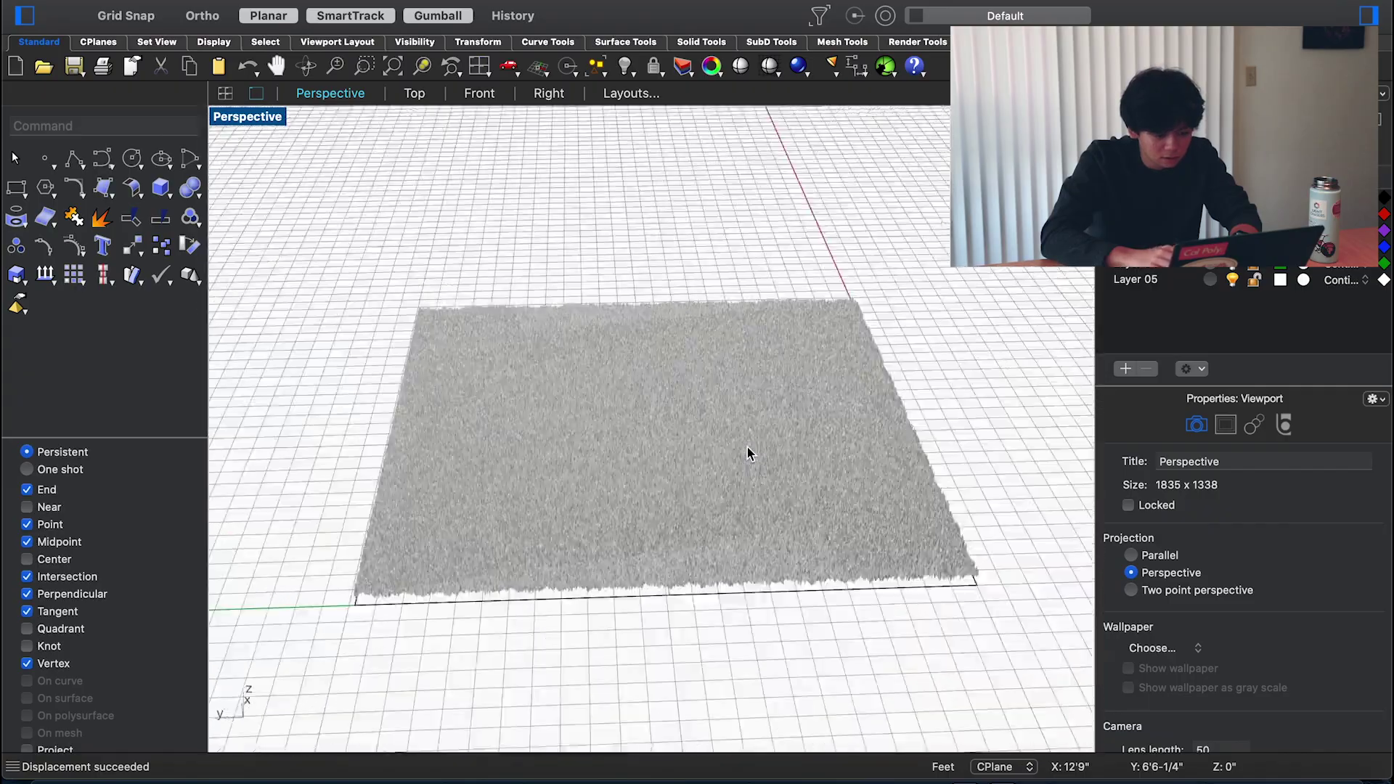
{"action": "scroll", "coordinate": [748, 454], "scroll_direction": "up", "scroll_amount": 5}
{"action": "scroll", "coordinate": [747, 454], "scroll_direction": "up", "scroll_amount": 10}
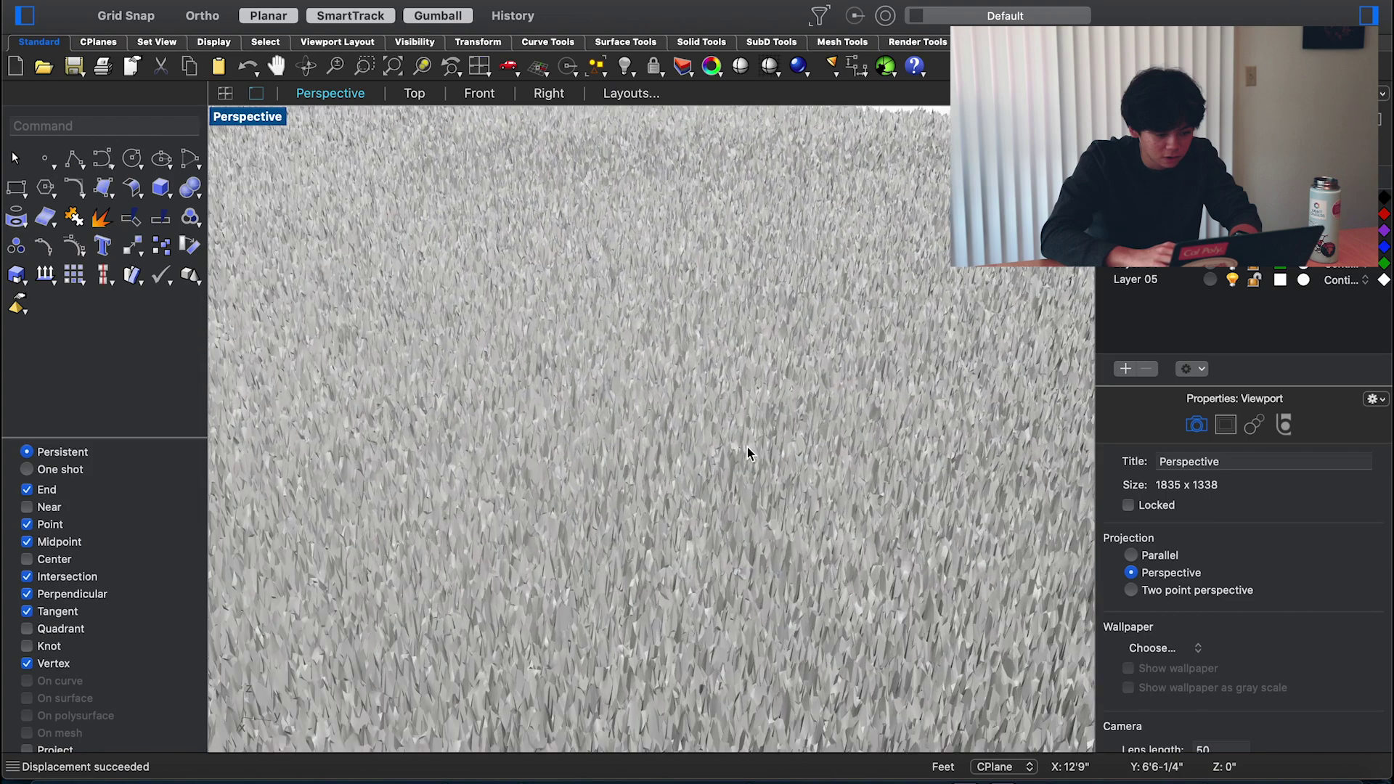
{"action": "scroll", "coordinate": [747, 454], "scroll_direction": "down", "scroll_amount": 5}
{"action": "scroll", "coordinate": [747, 454], "scroll_direction": "down", "scroll_amount": 15}
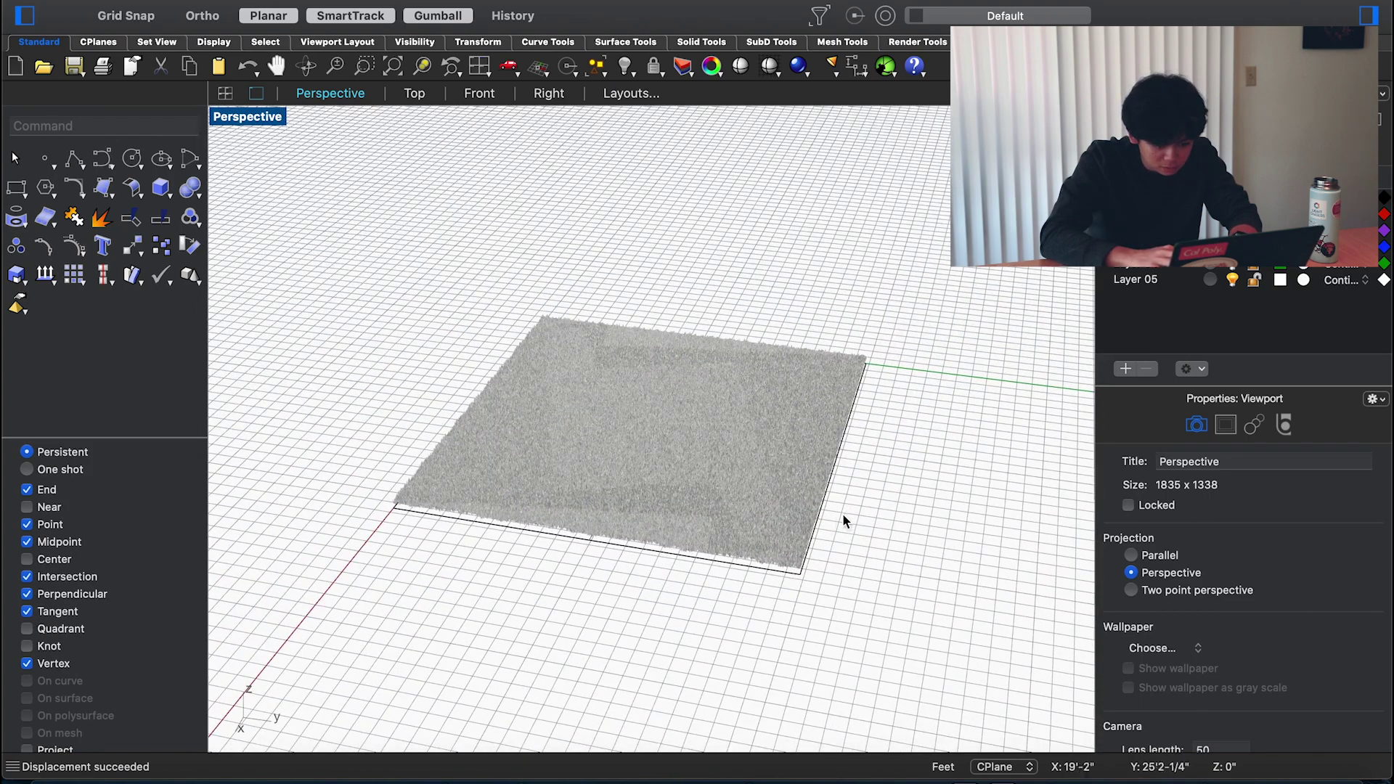
Shrink the displaced plane in both horizontal directions by moving two of its edges inward
{"action": "left_click", "coordinate": [820, 520], "text": "shift+super"}
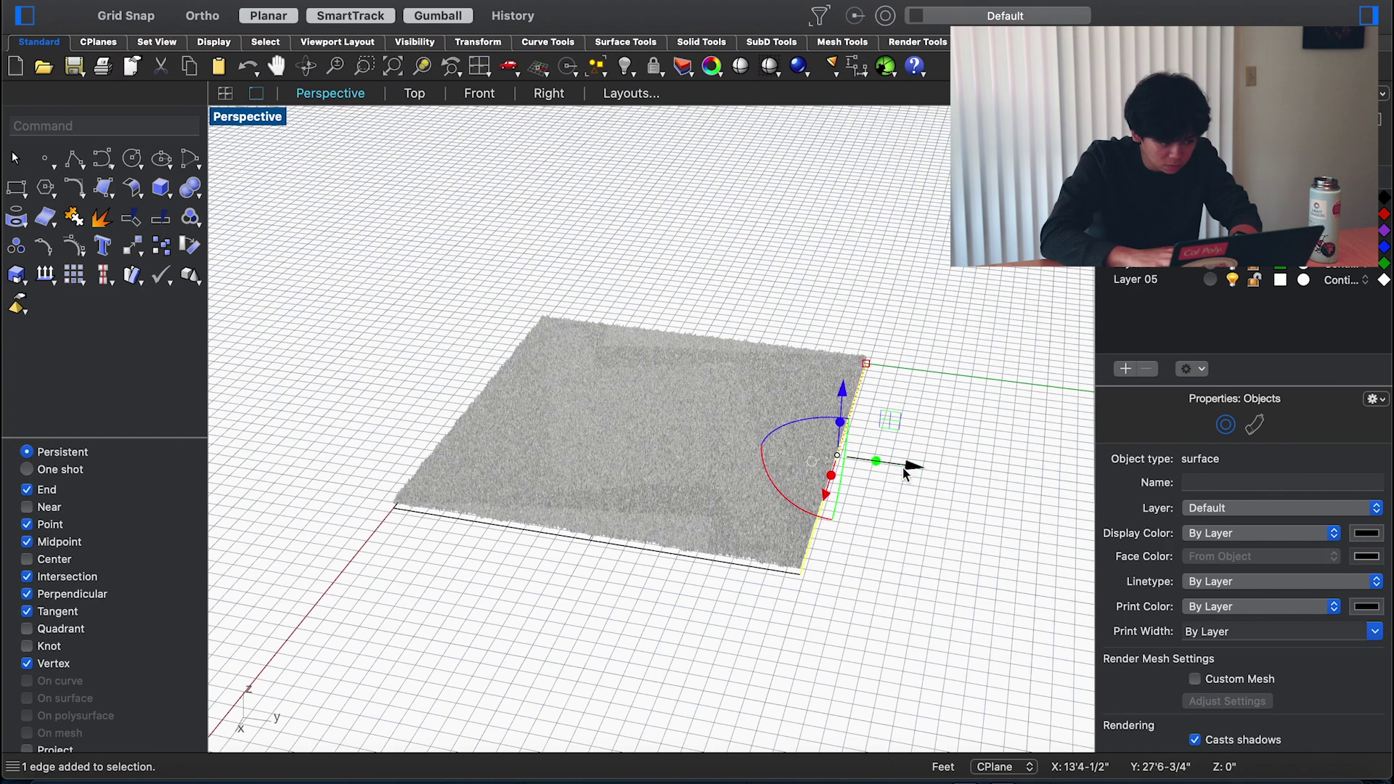
{"action": "left_click_drag", "start_coordinate": [903, 469], "coordinate": [745, 302]}
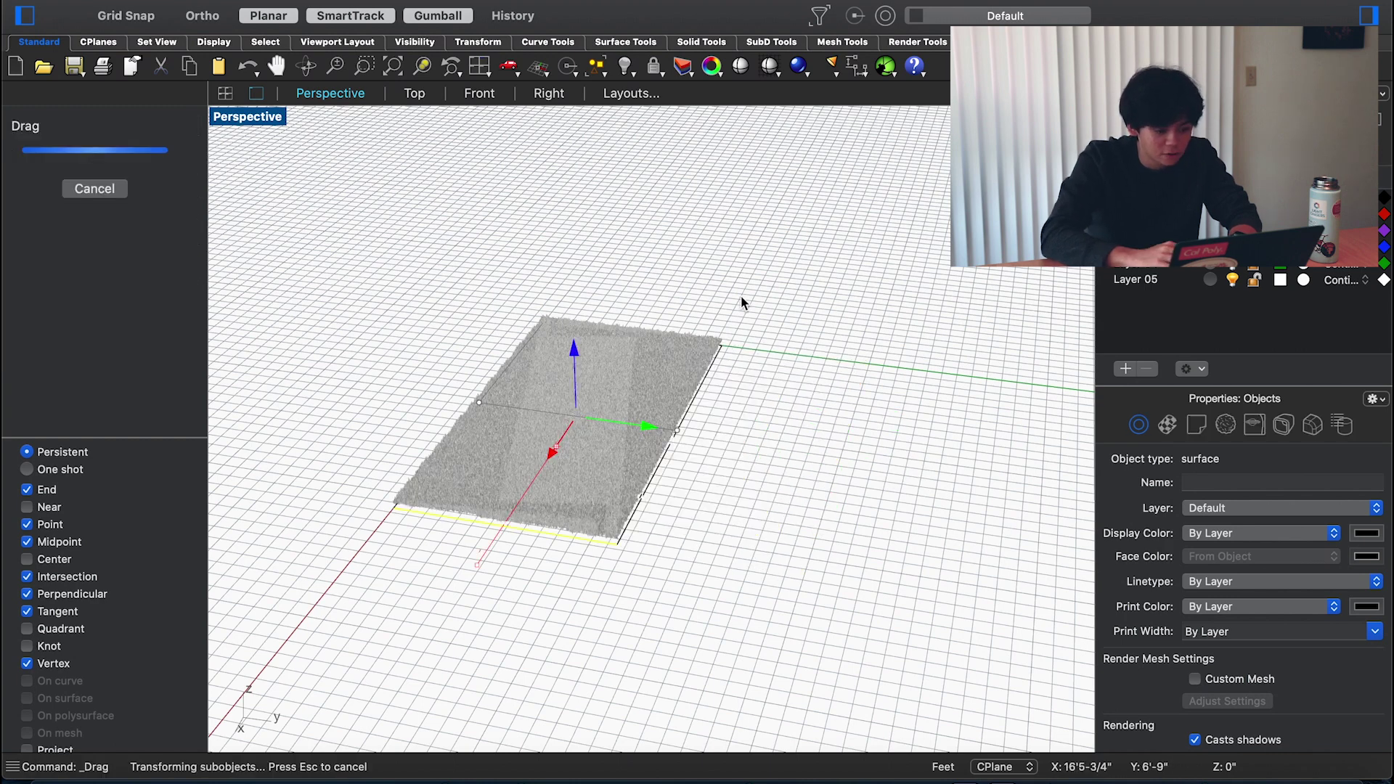
{"action": "key", "text": "Escape"}
{"action": "type", "text": "ze"}
{"action": "key", "text": "Return"}
{"action": "right_click_drag", "start_coordinate": [681, 339], "coordinate": [647, 380]}
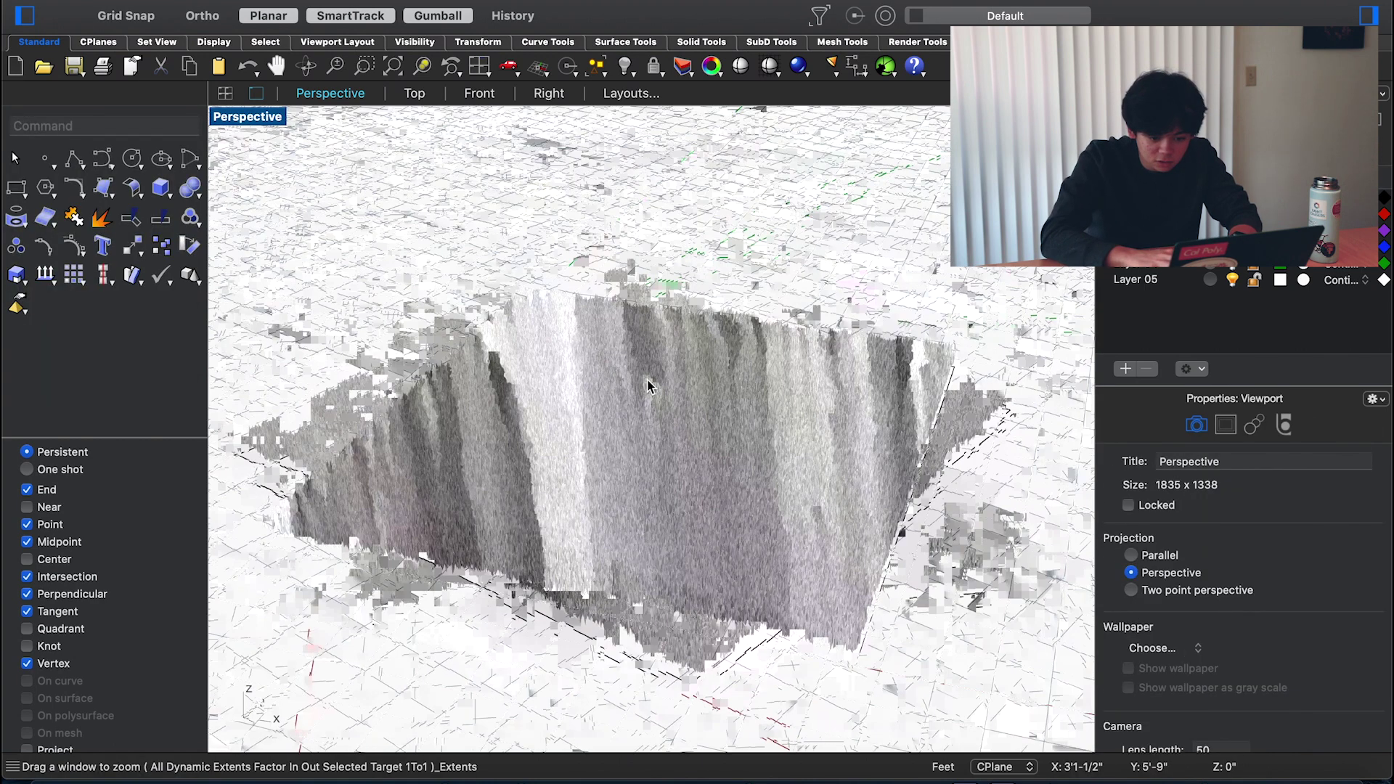
Assign the Grass dry material to the plane, importing Grass dry.rmtl from the Organic Grass folder of the material library
{"action": "left_click", "coordinate": [648, 386]}
{"action": "left_click", "coordinate": [1154, 426]}
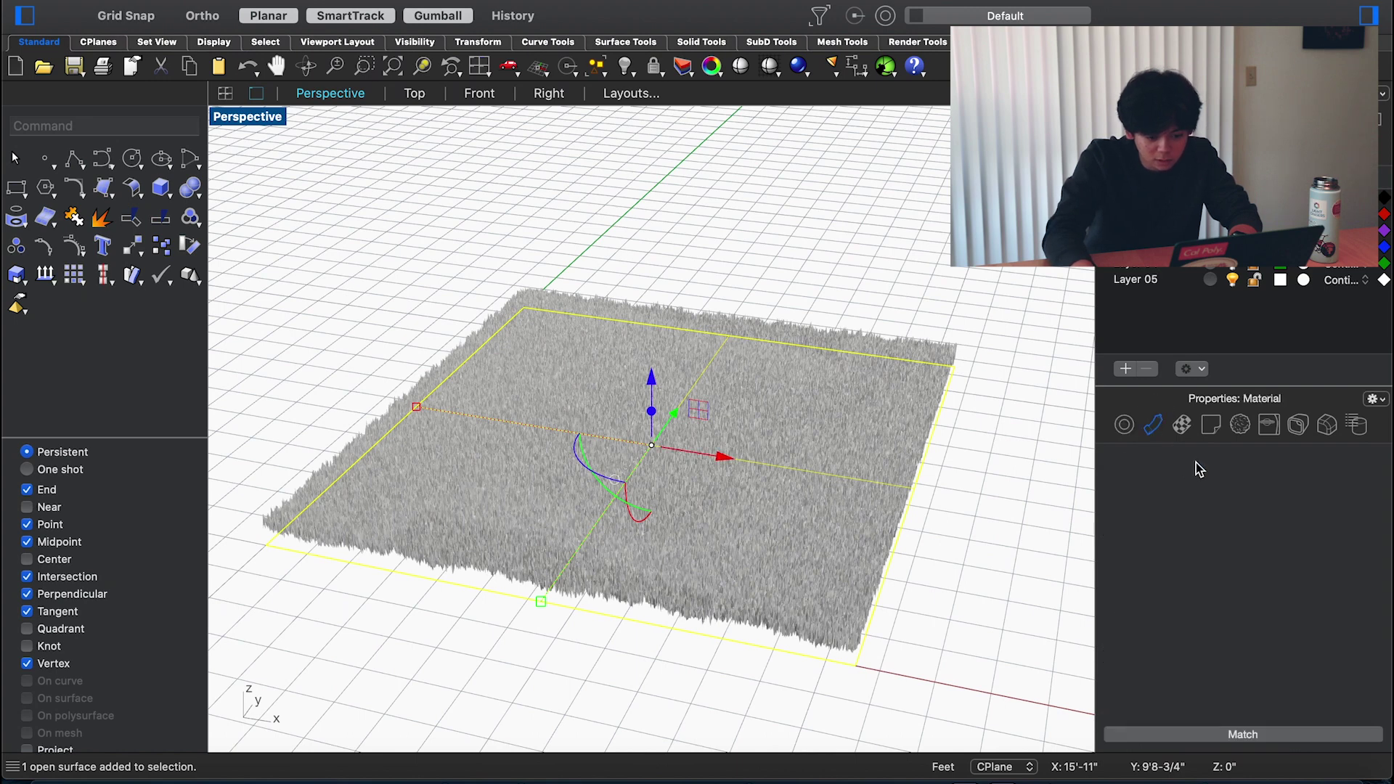
{"action": "left_click", "coordinate": [1197, 479]}
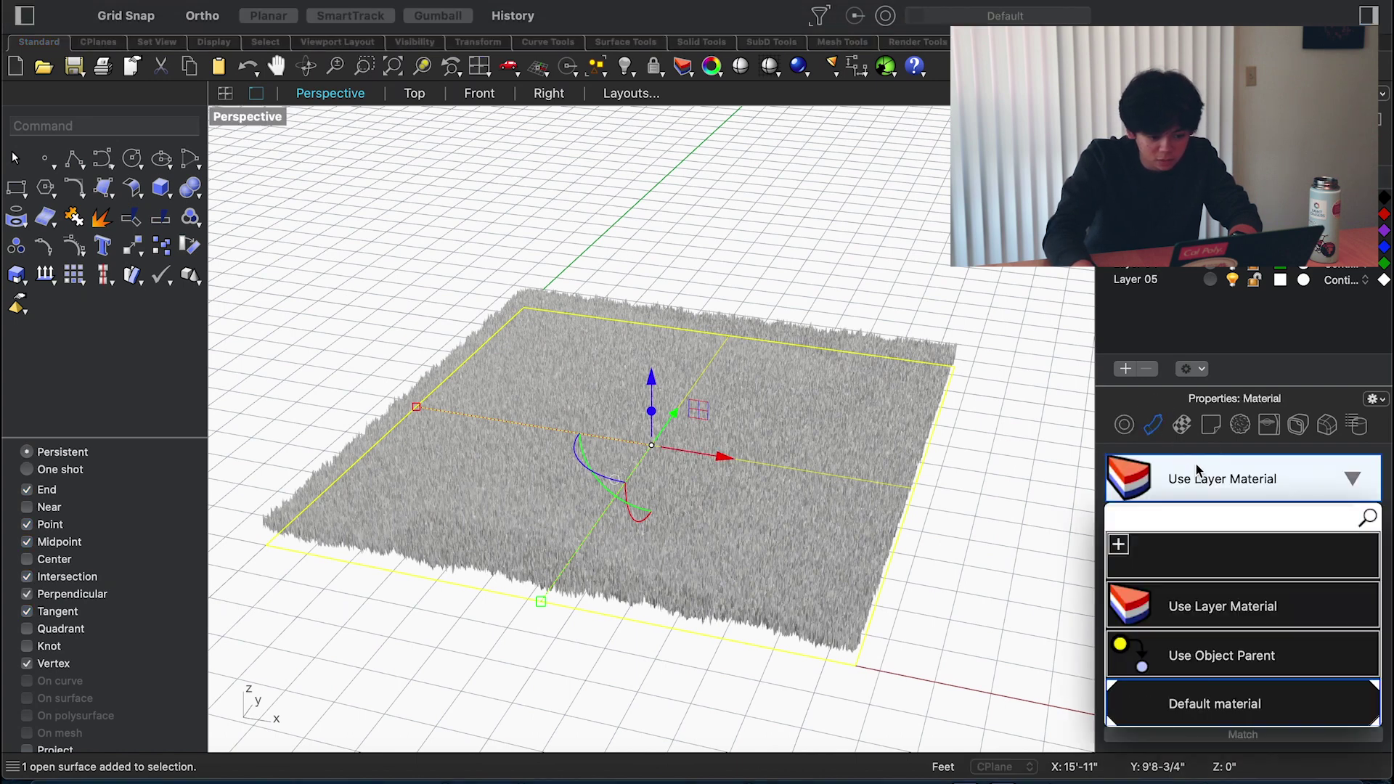
{"action": "left_click", "coordinate": [1122, 550]}
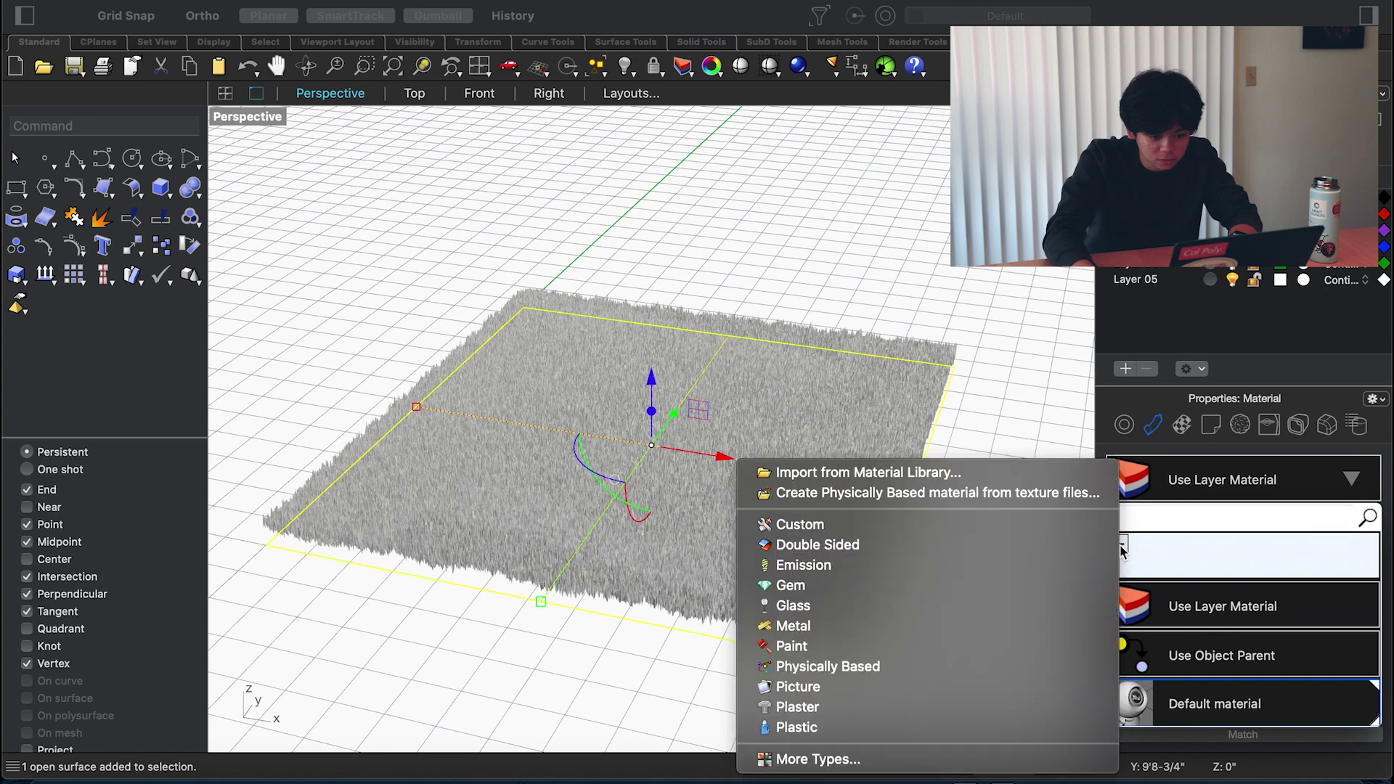
{"action": "left_click", "coordinate": [949, 489]}
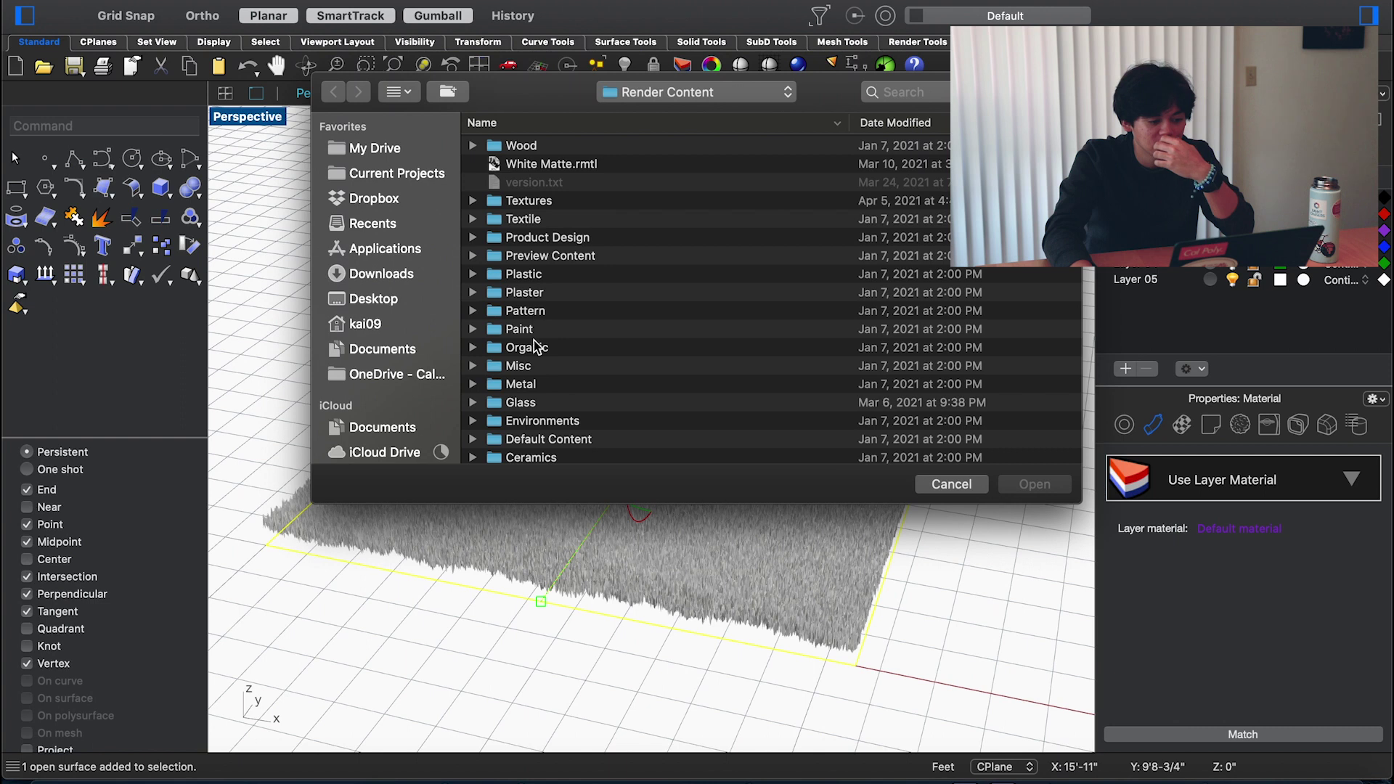
{"action": "double_click", "coordinate": [536, 347]}
{"action": "double_click", "coordinate": [556, 204]}
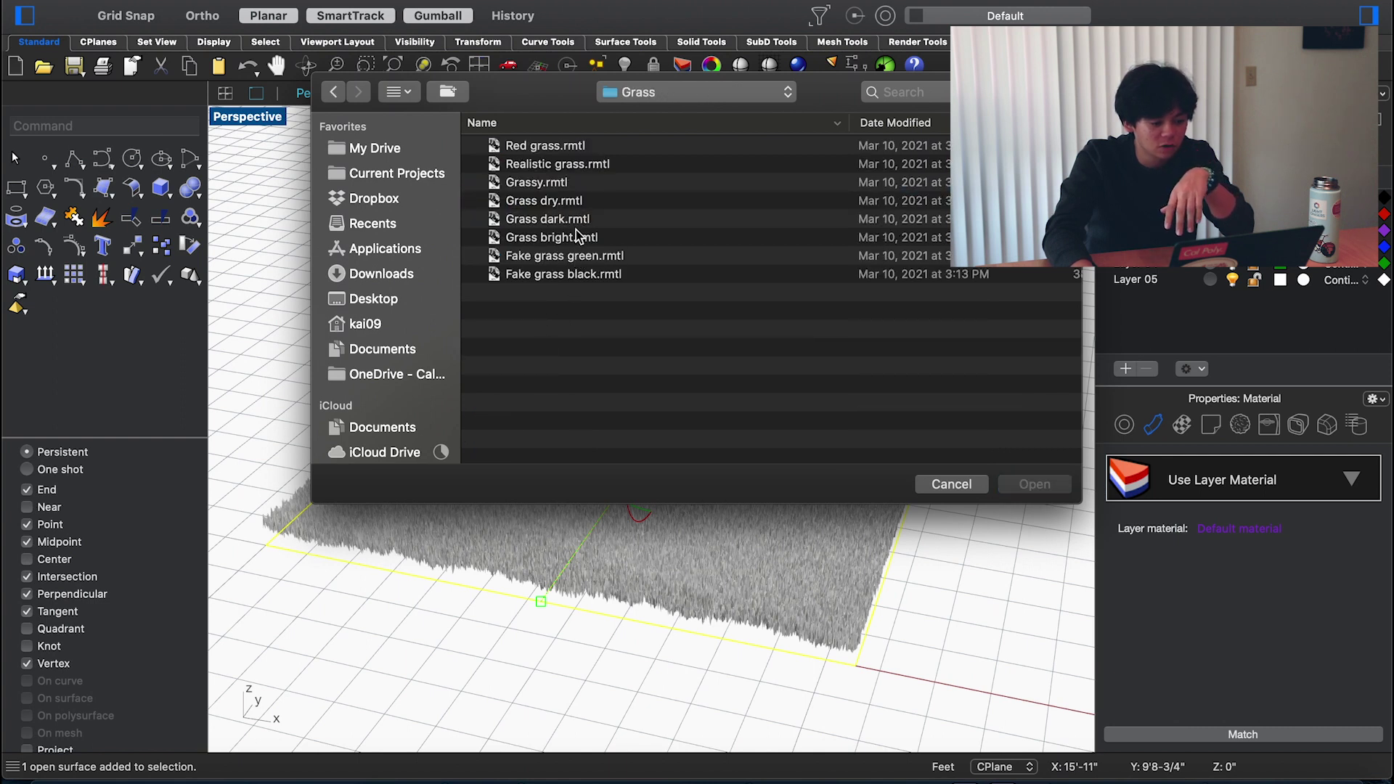
{"action": "left_click", "coordinate": [574, 201]}
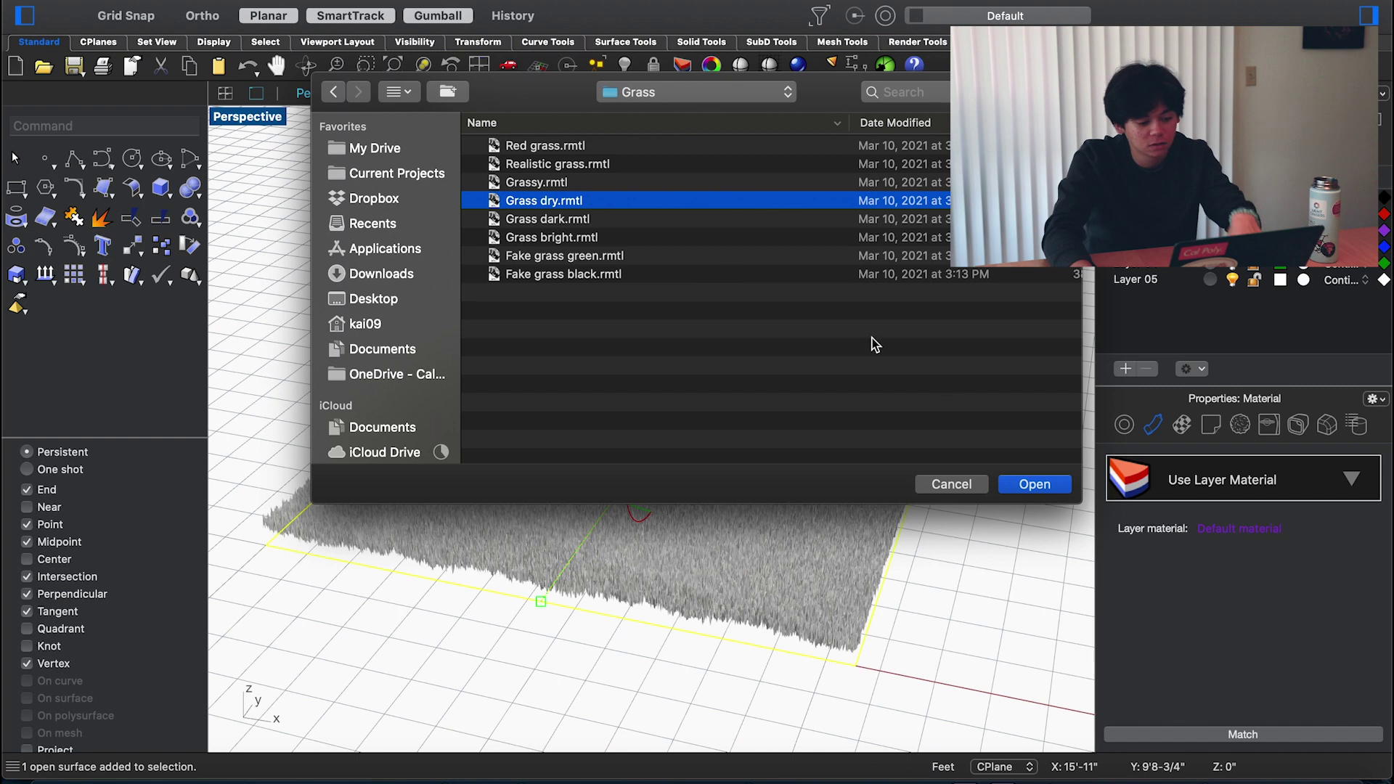
{"action": "left_click", "coordinate": [1034, 483]}
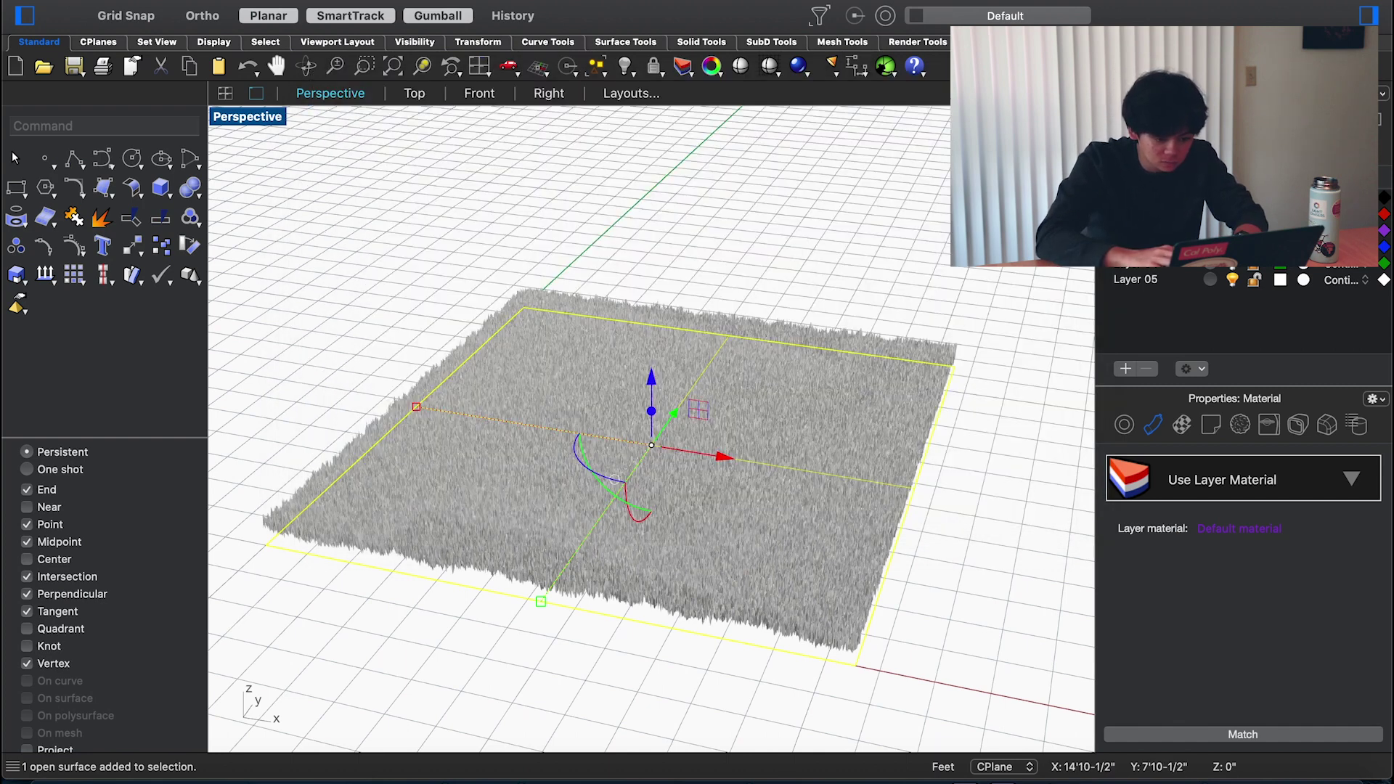
{"action": "left_click", "coordinate": [973, 283]}
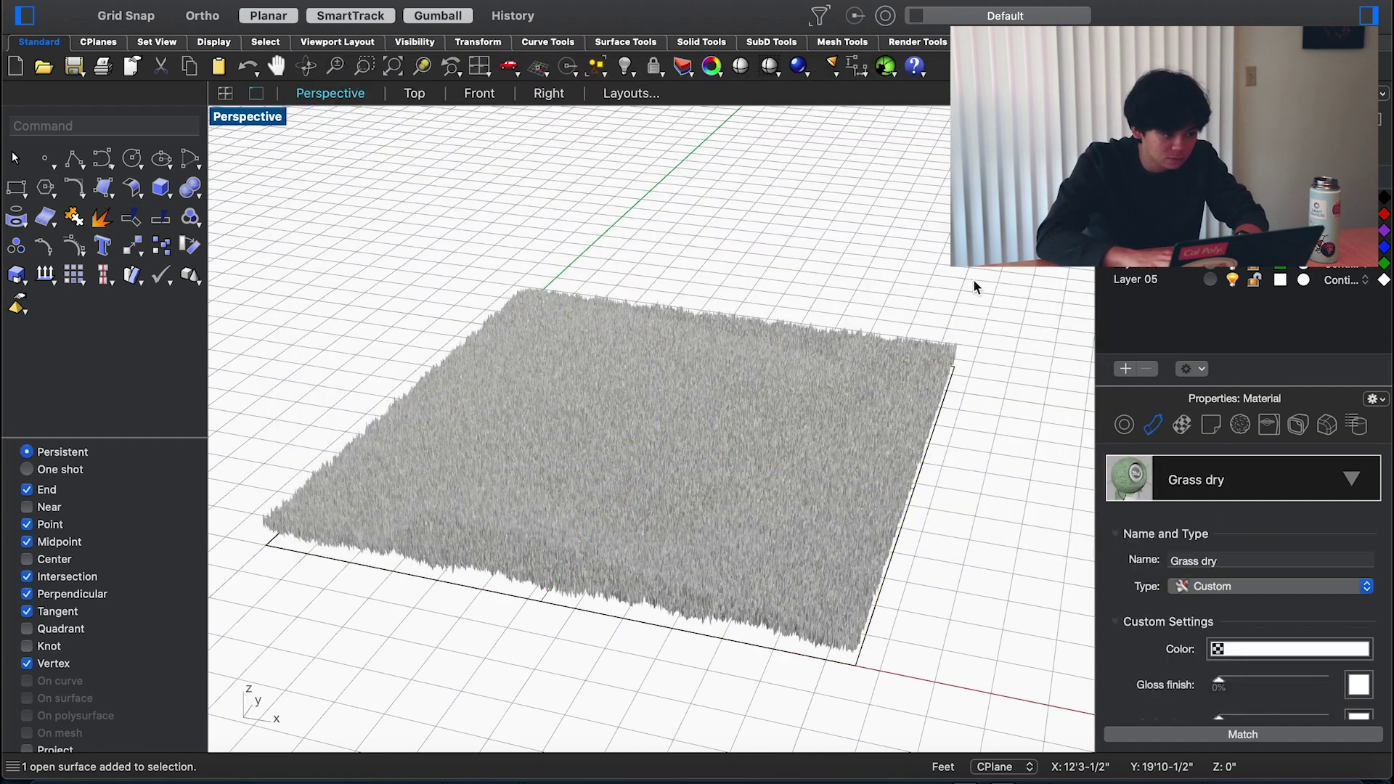
Set the Perspective viewport's display mode to "shaded w/ materals" and inspect the grass from several sides
{"action": "left_click", "coordinate": [215, 0]}
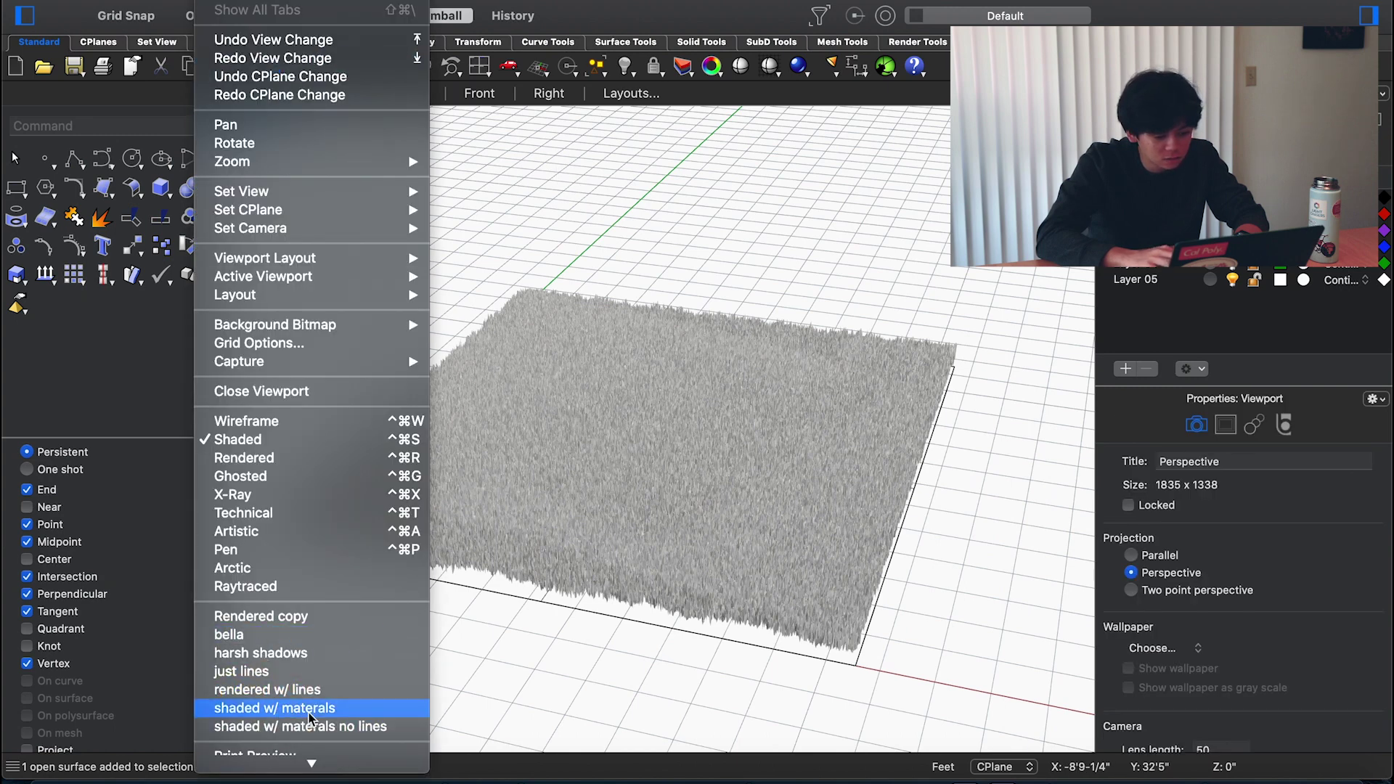
{"action": "left_click", "coordinate": [274, 706]}
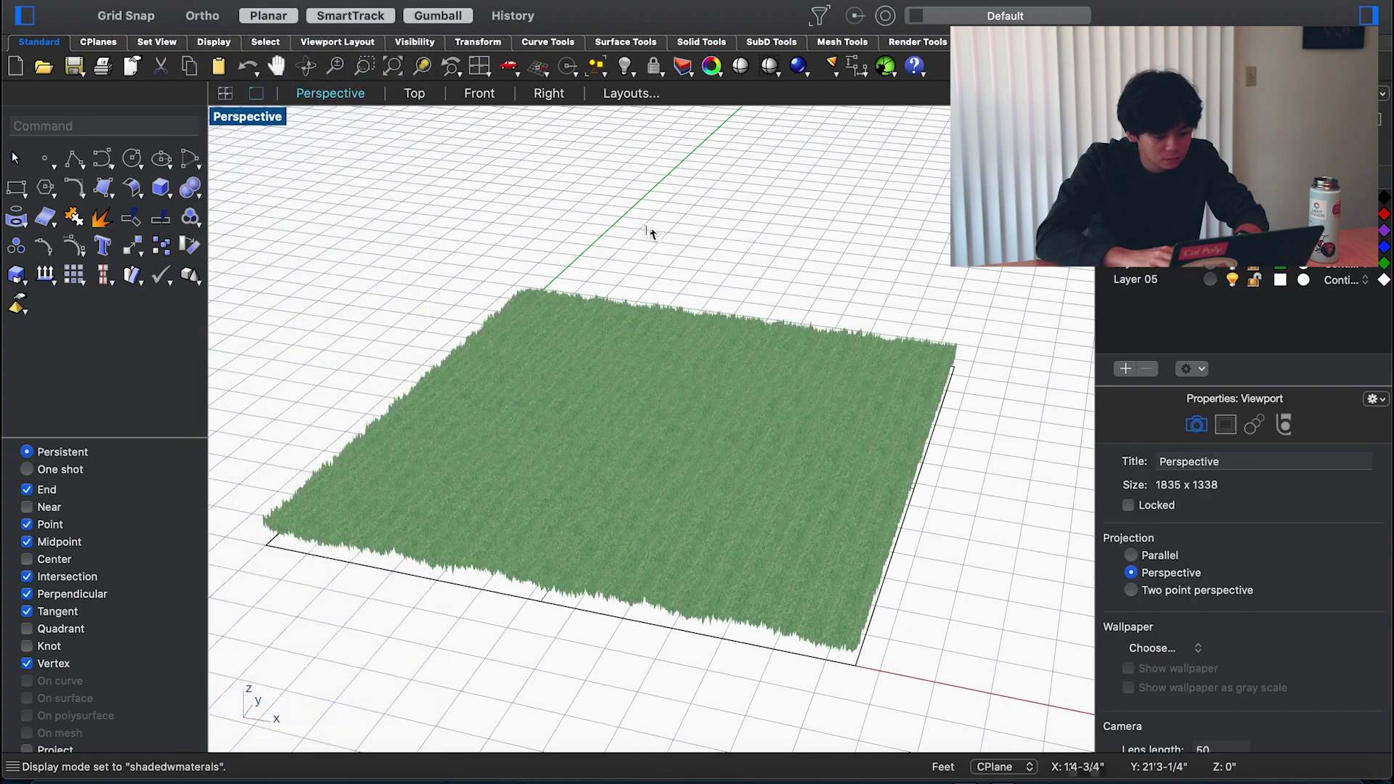
{"action": "scroll", "coordinate": [653, 228], "scroll_direction": "down", "scroll_amount": 5}
{"action": "scroll", "coordinate": [653, 227], "scroll_direction": "up", "scroll_amount": 5}
{"action": "scroll", "coordinate": [655, 234], "scroll_direction": "left", "scroll_amount": 10}
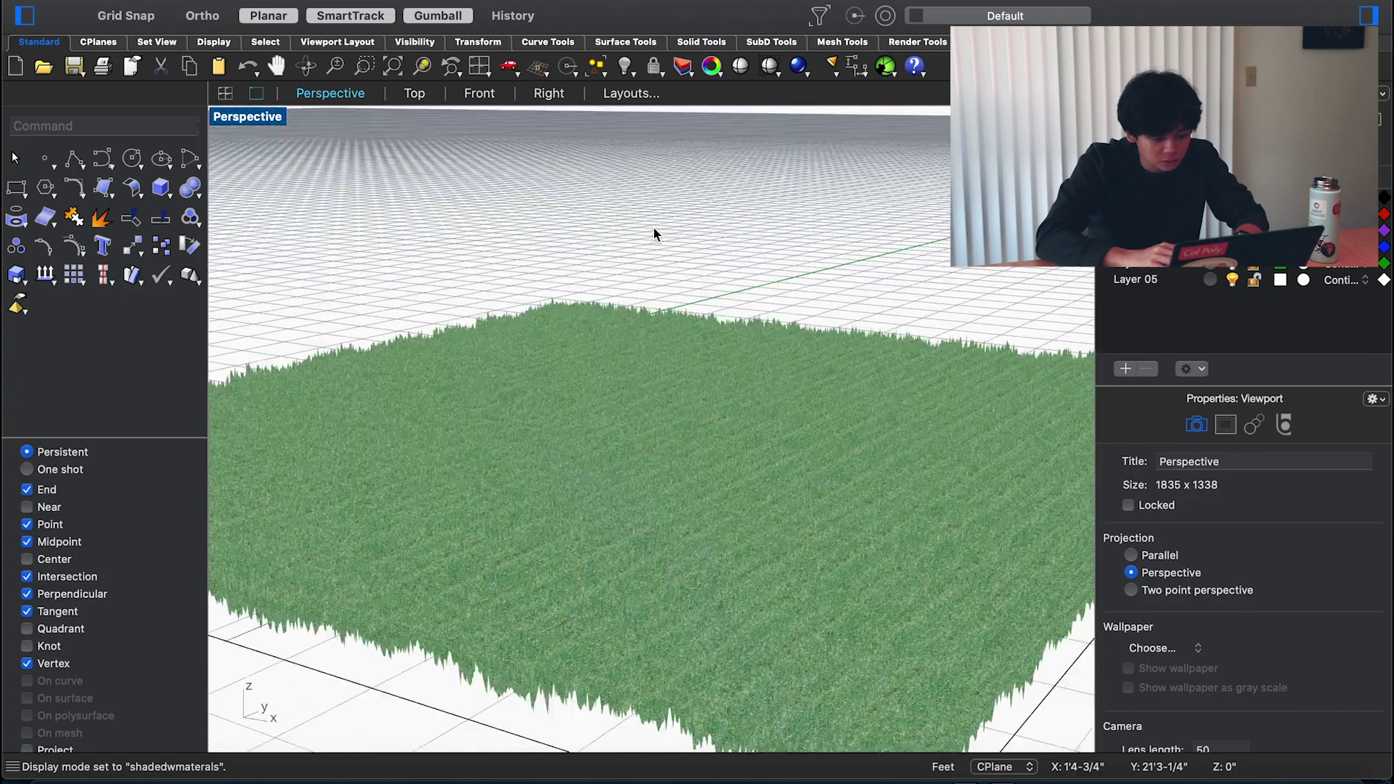
{"action": "scroll", "coordinate": [656, 234], "scroll_direction": "right", "scroll_amount": 3}
{"action": "scroll", "coordinate": [653, 234], "scroll_direction": "left", "scroll_amount": 10}
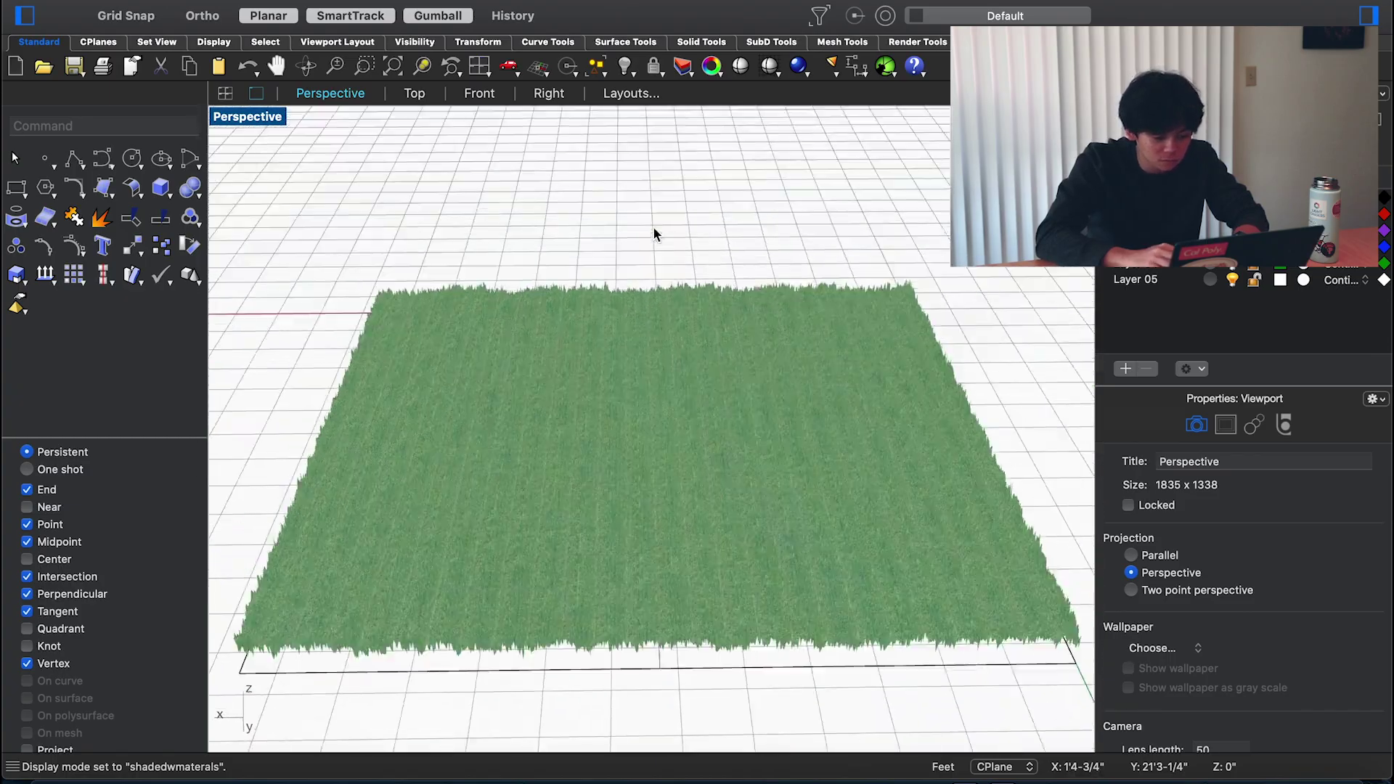
{"action": "scroll", "coordinate": [653, 234], "scroll_direction": "up", "scroll_amount": 10}
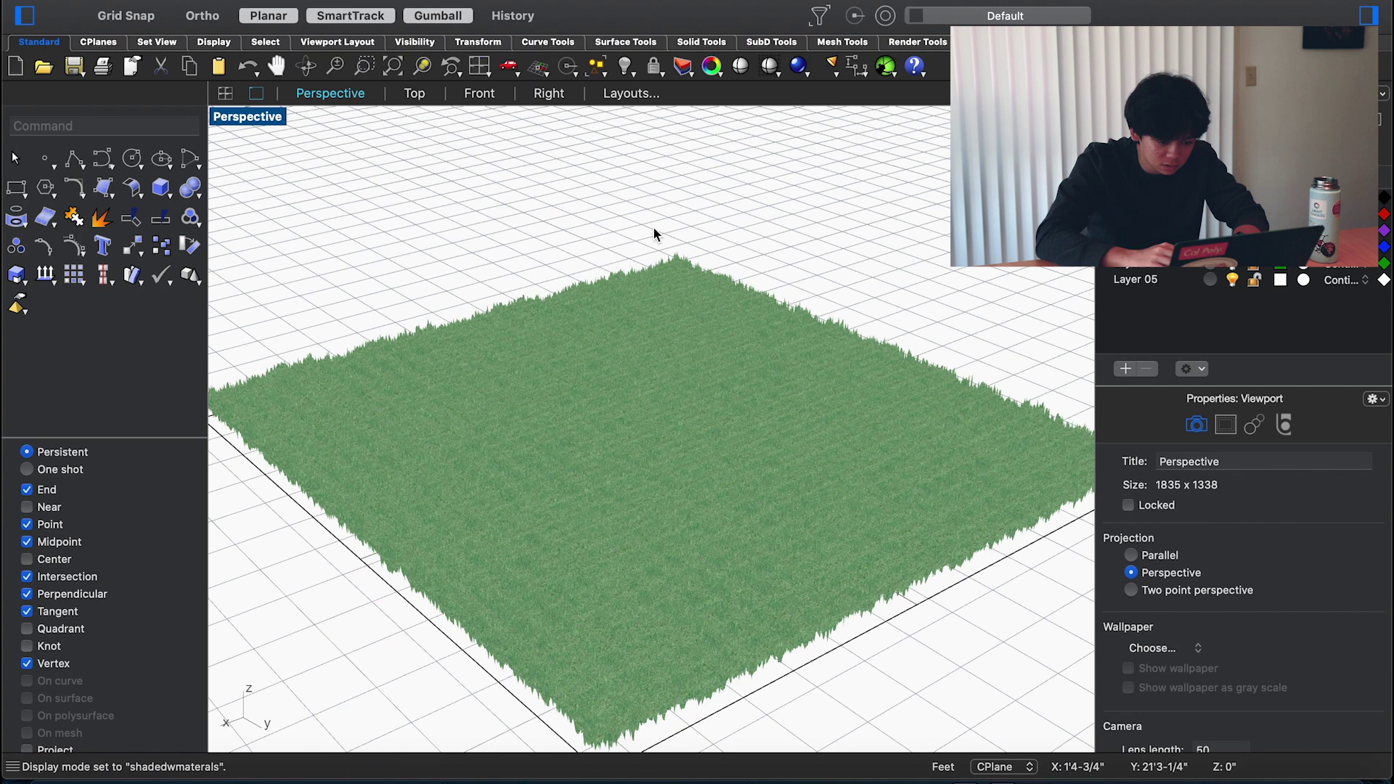
Preview the grass in the Rendered display mode and return the viewport to "shaded w/ materals"
{"action": "scroll", "coordinate": [653, 234], "scroll_direction": "down", "scroll_amount": 5}
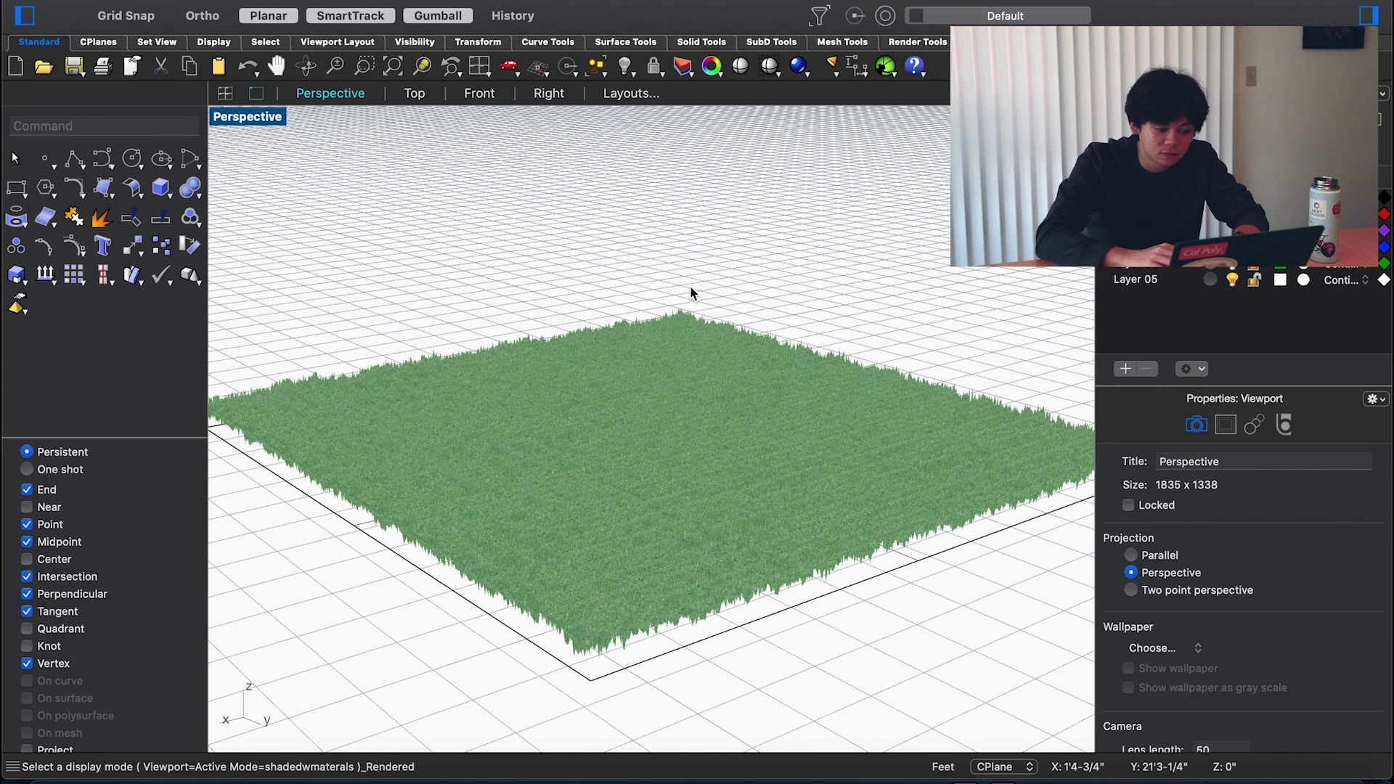
{"action": "scroll", "coordinate": [689, 285], "scroll_direction": "down", "scroll_amount": 5}
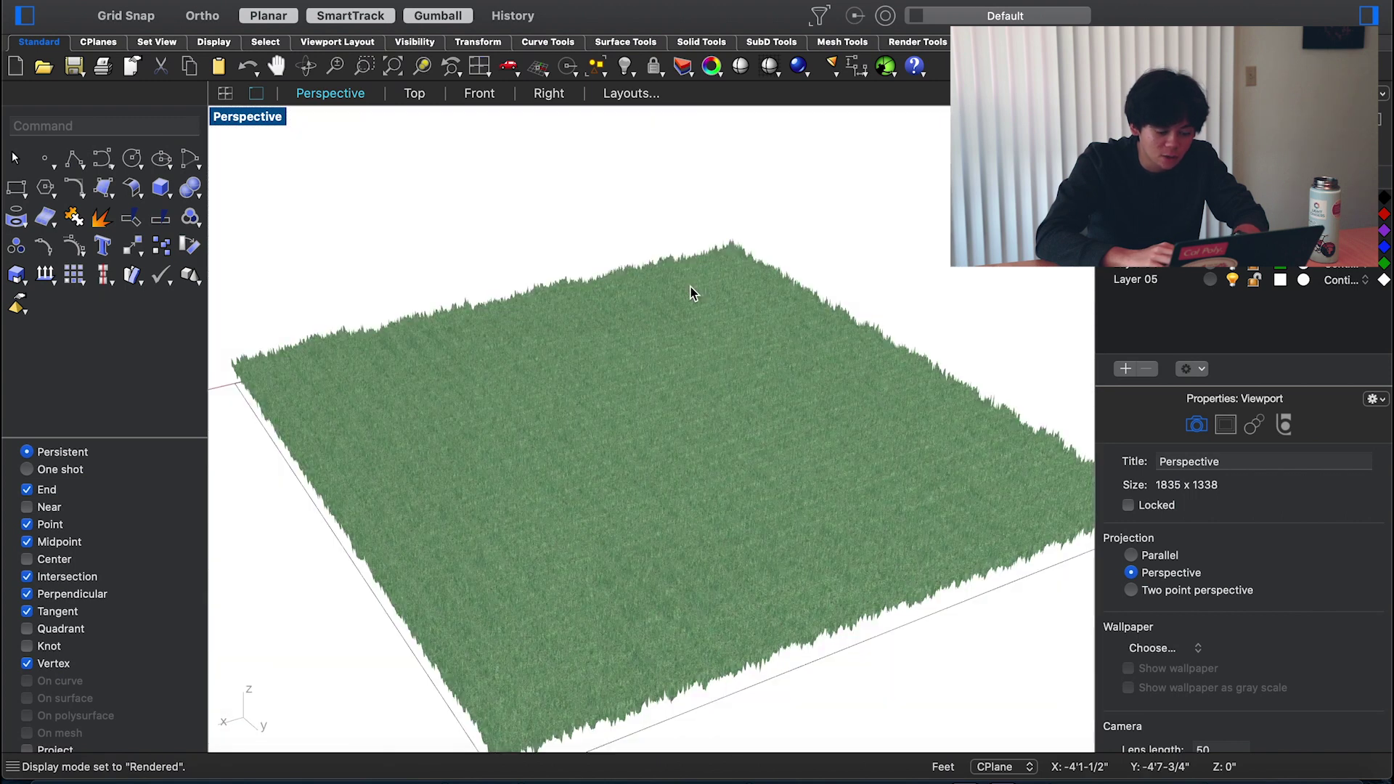
{"action": "key", "text": "ctrl+alt+s"}
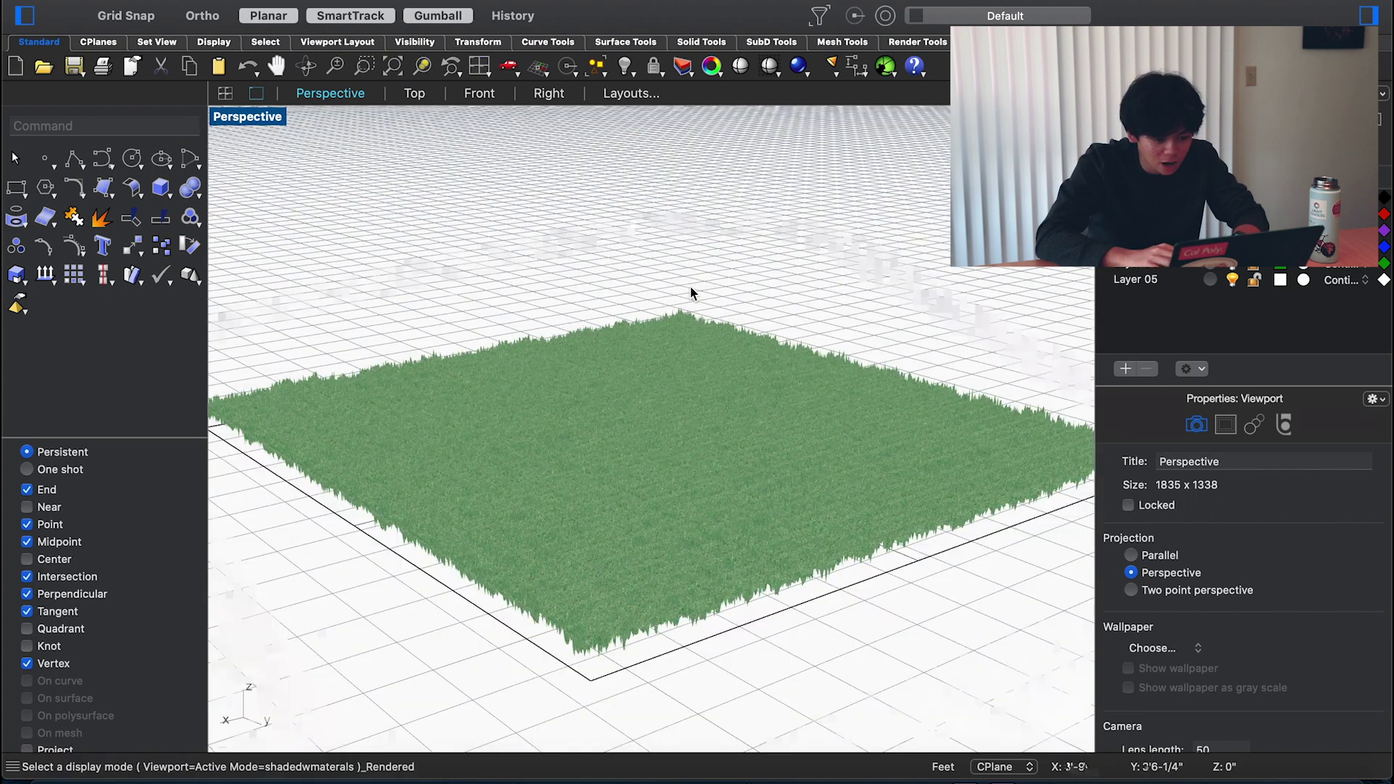
Set the viewports to the Shaded display mode and inspect the grass from a low angle and in the Right view
{"action": "scroll", "coordinate": [678, 355], "scroll_direction": "up", "scroll_amount": 5}
{"action": "scroll", "coordinate": [678, 355], "scroll_direction": "up", "scroll_amount": 10}
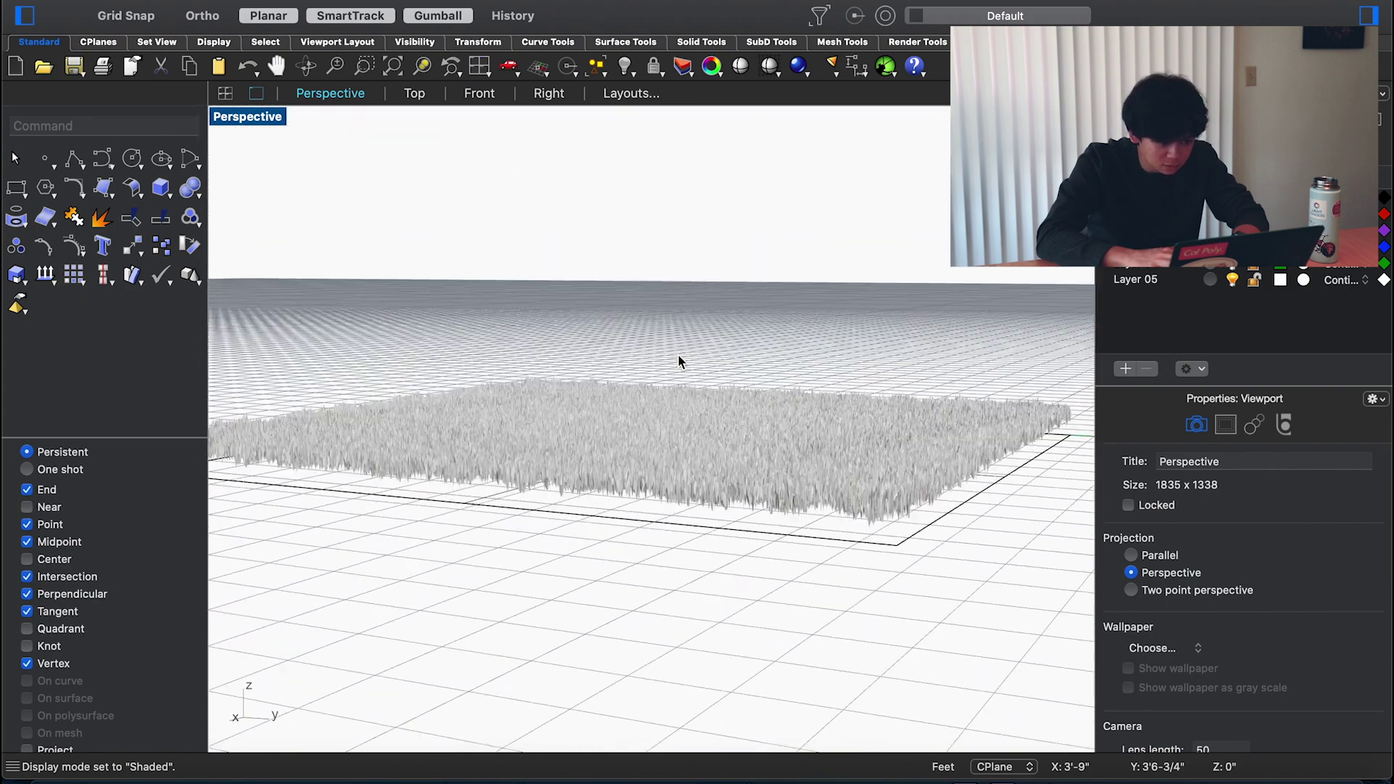
{"action": "left_click", "coordinate": [550, 95]}
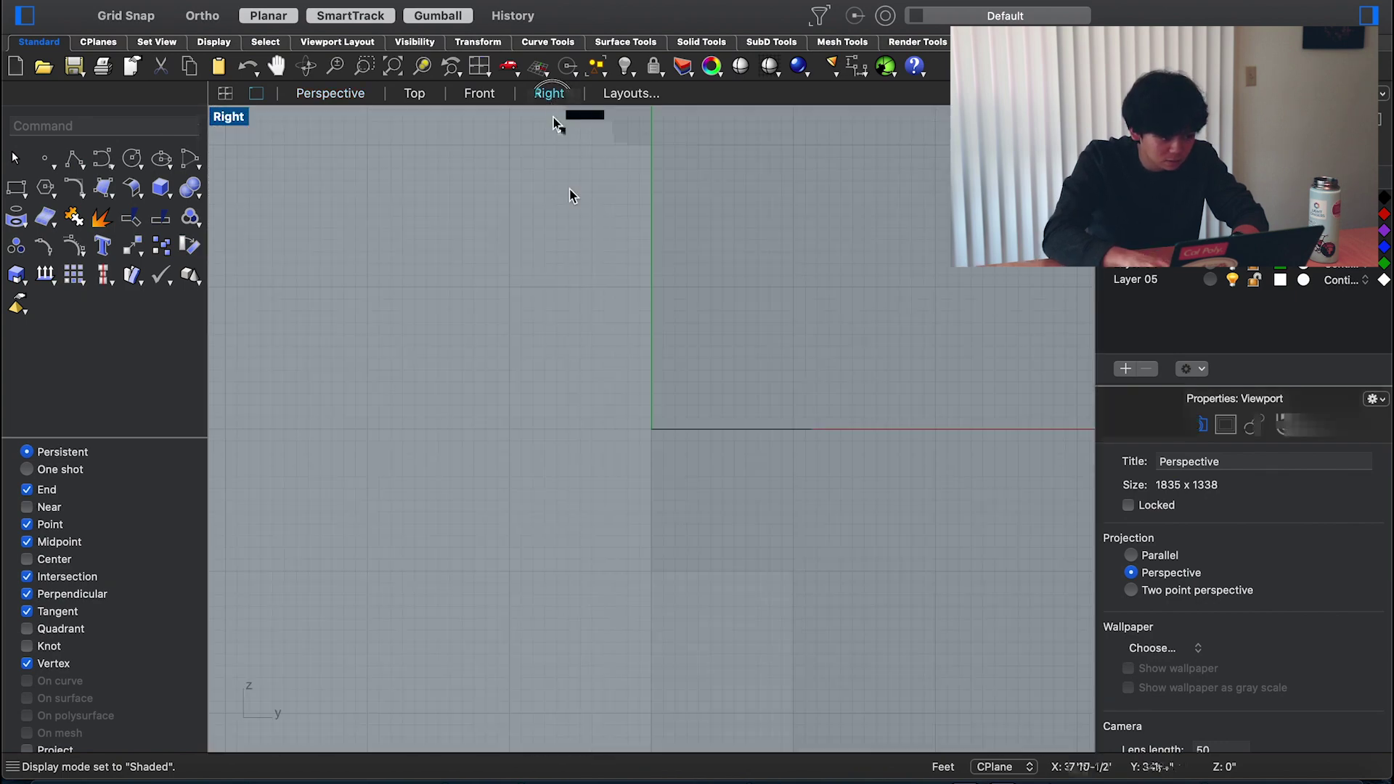
{"action": "type", "text": "ze"}
{"action": "key", "text": "Return"}
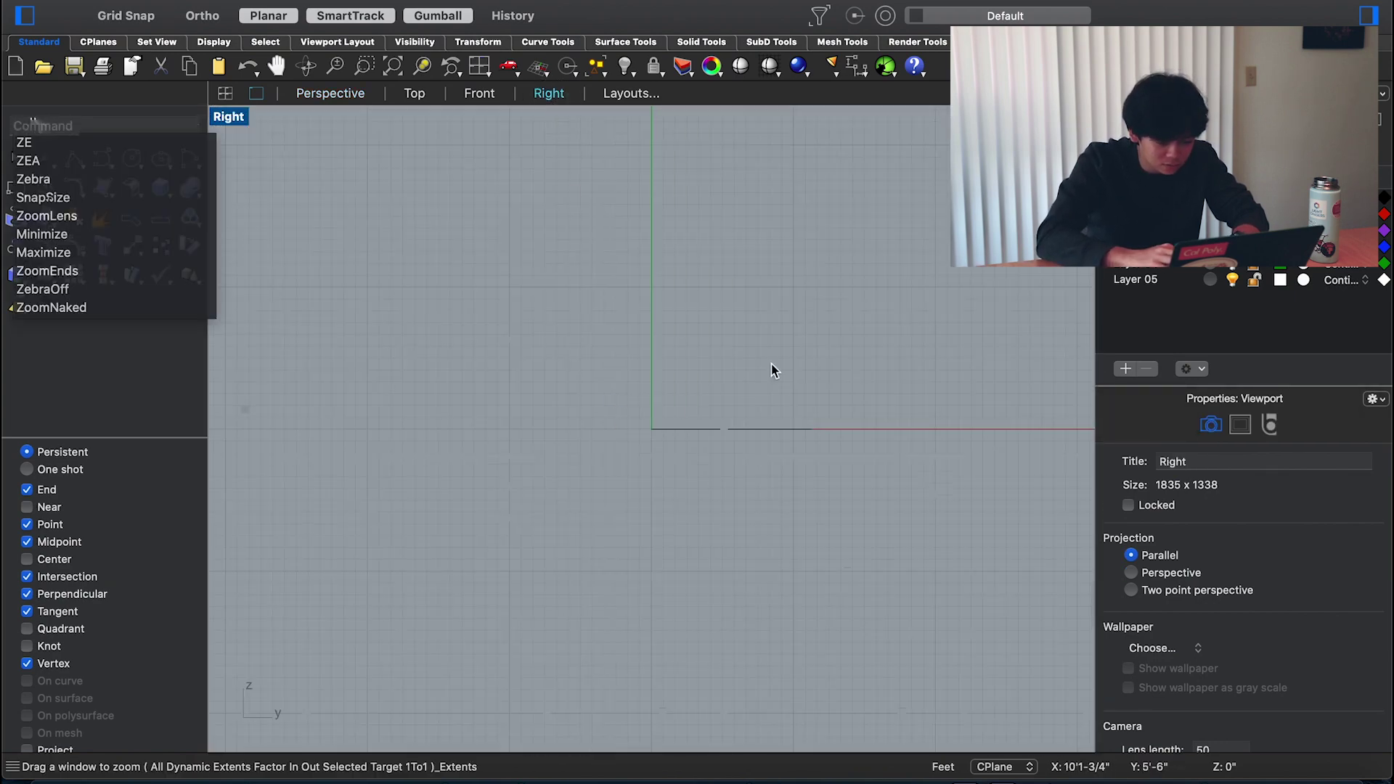
{"action": "key", "text": "ctrl+alt+s"}
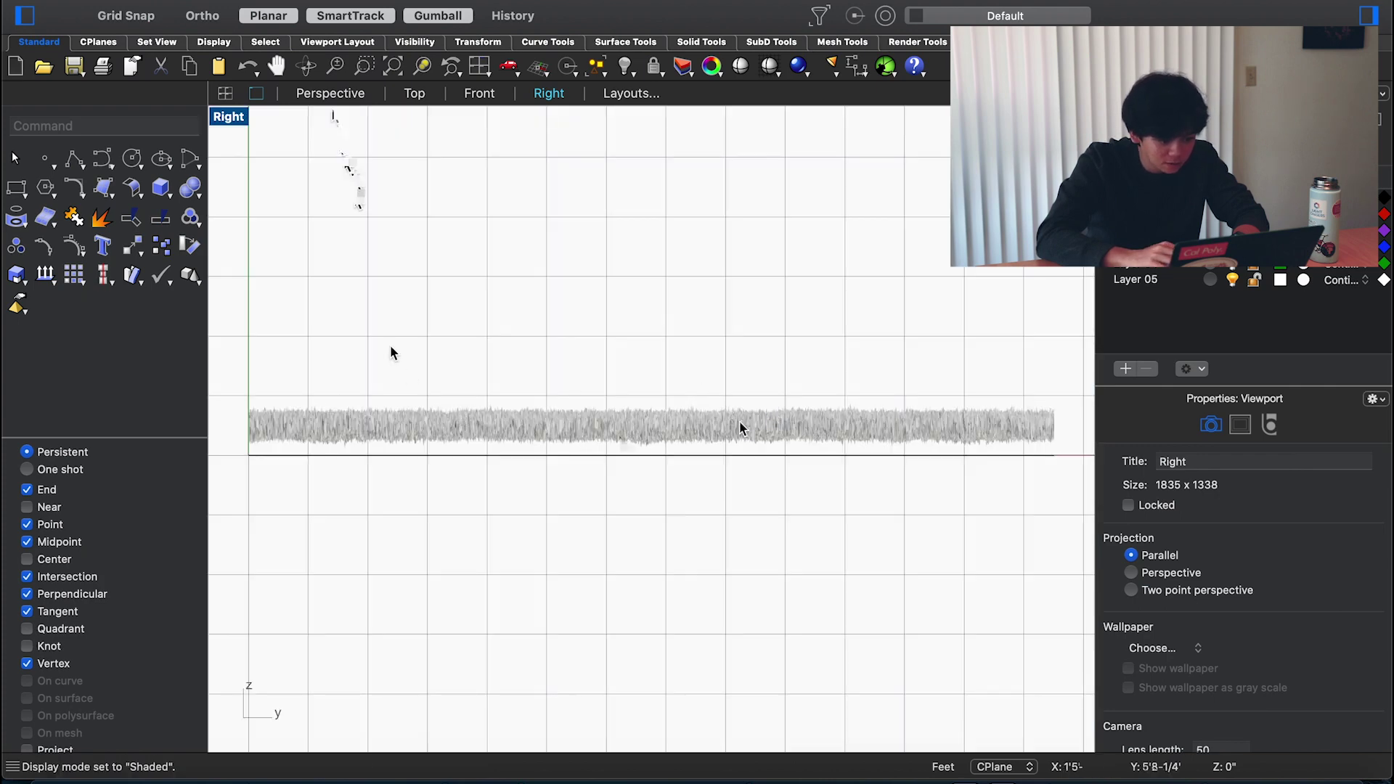
{"action": "left_click", "coordinate": [331, 94]}
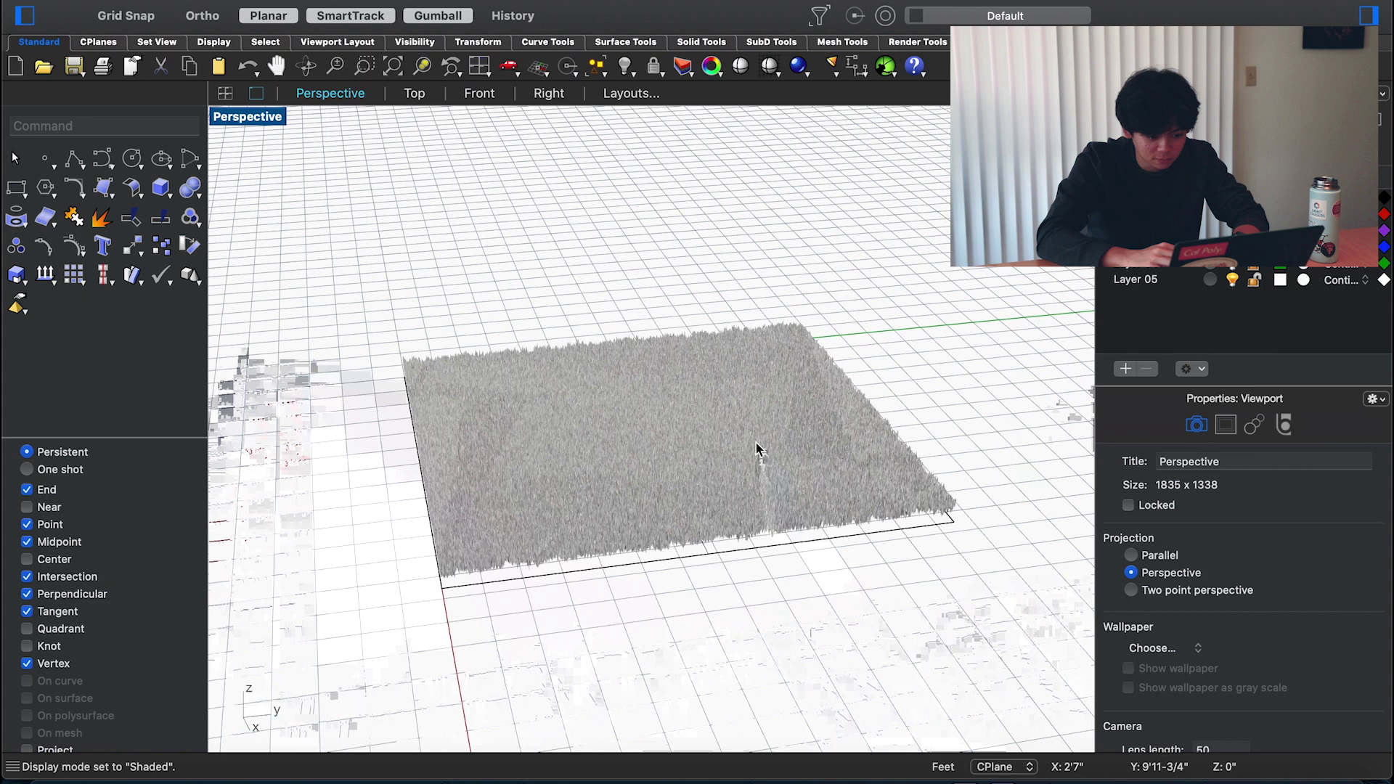
Create a second plane from the origin (0) to the opposite corner of the existing grass plane's outline
{"action": "scroll", "coordinate": [829, 439], "scroll_direction": "left", "scroll_amount": 5}
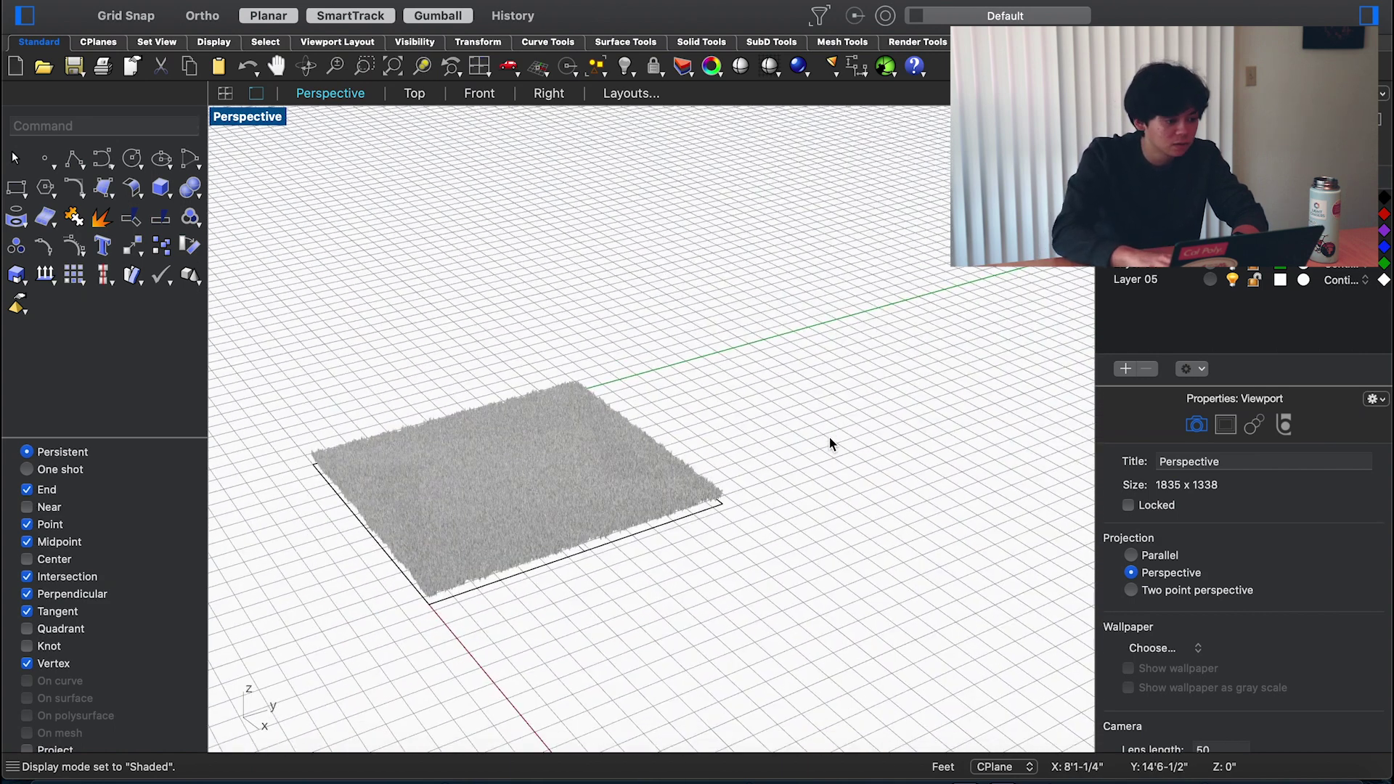
{"action": "left_click", "coordinate": [22, 123]}
{"action": "type", "text": "plane"}
{"action": "key", "text": "Return"}
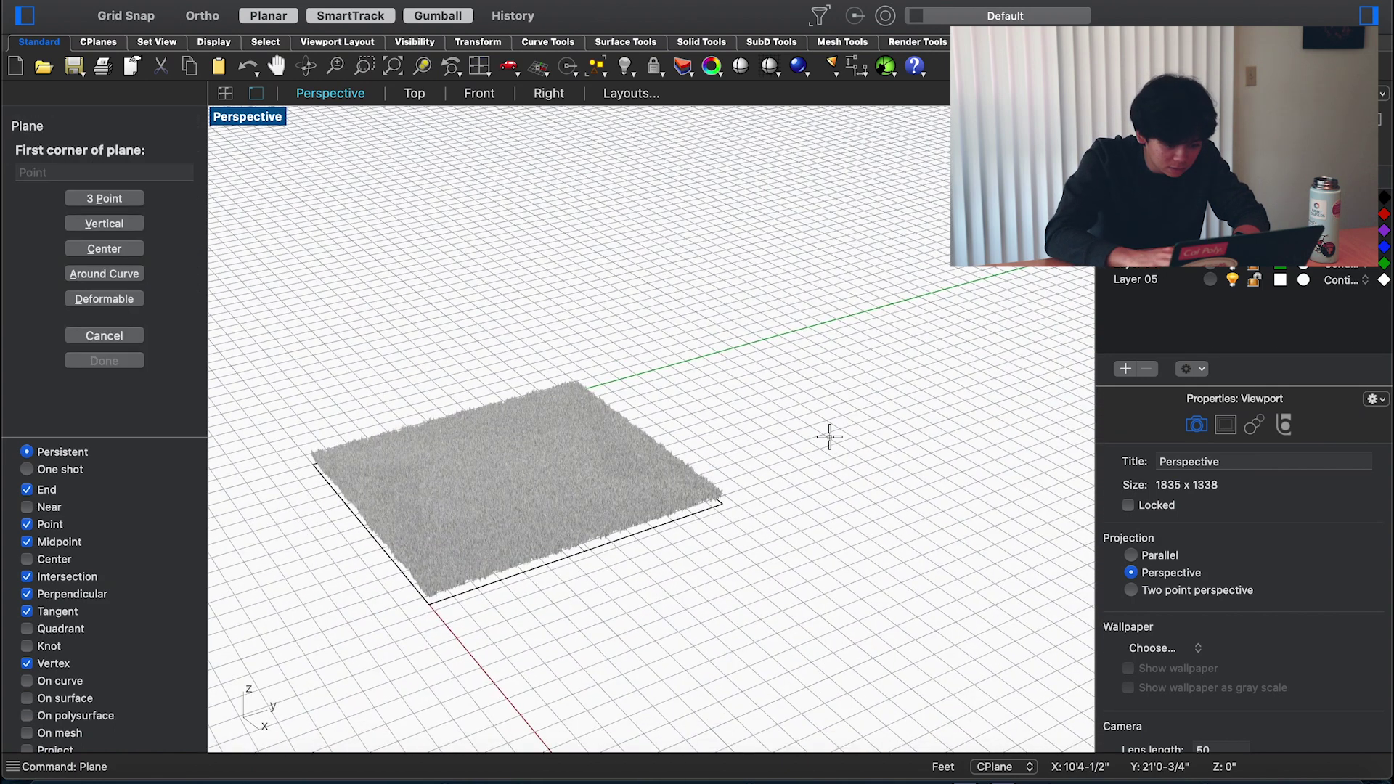
{"action": "type", "text": "0"}
{"action": "key", "text": "Return"}
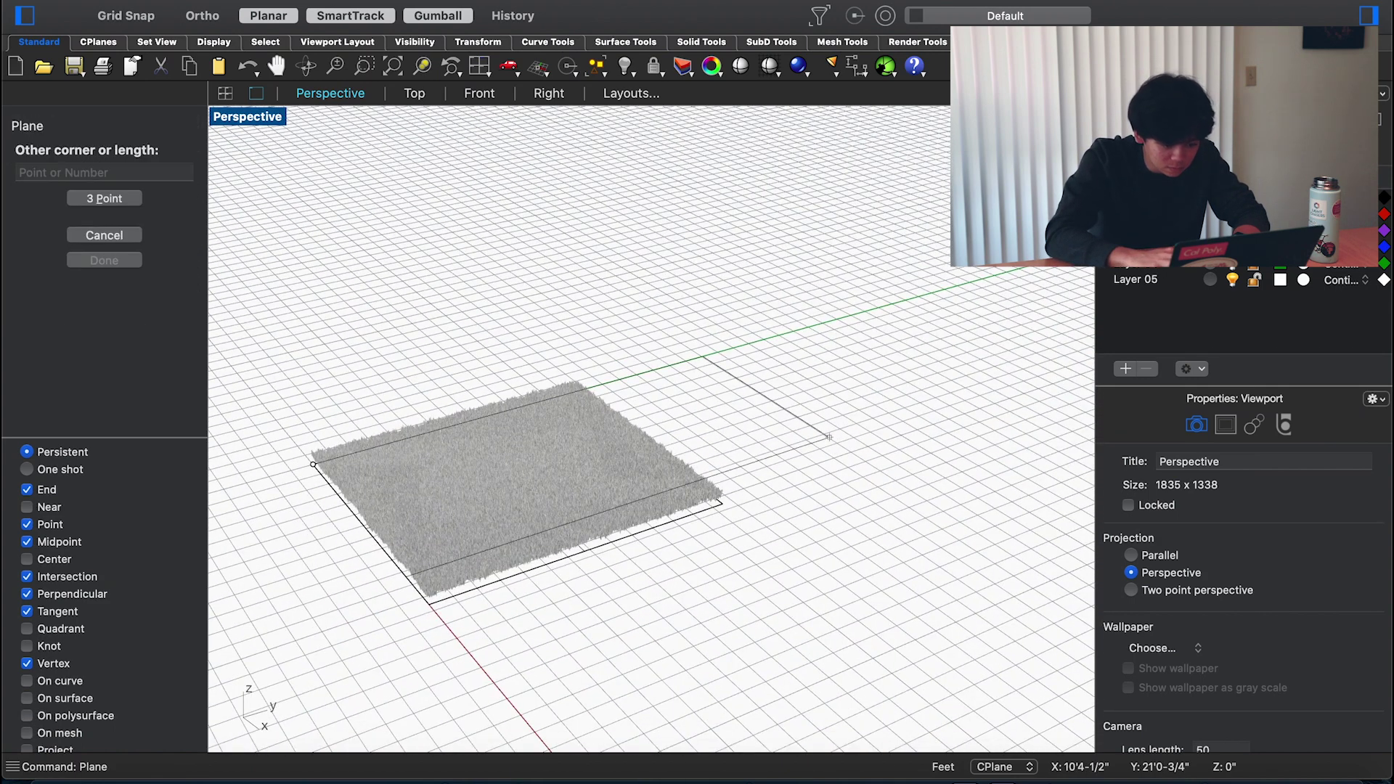
{"action": "left_click", "coordinate": [726, 507]}
Move the new plane along the Y axis until it sits beside the grass, and zoom to it
{"action": "left_click", "coordinate": [717, 508]}
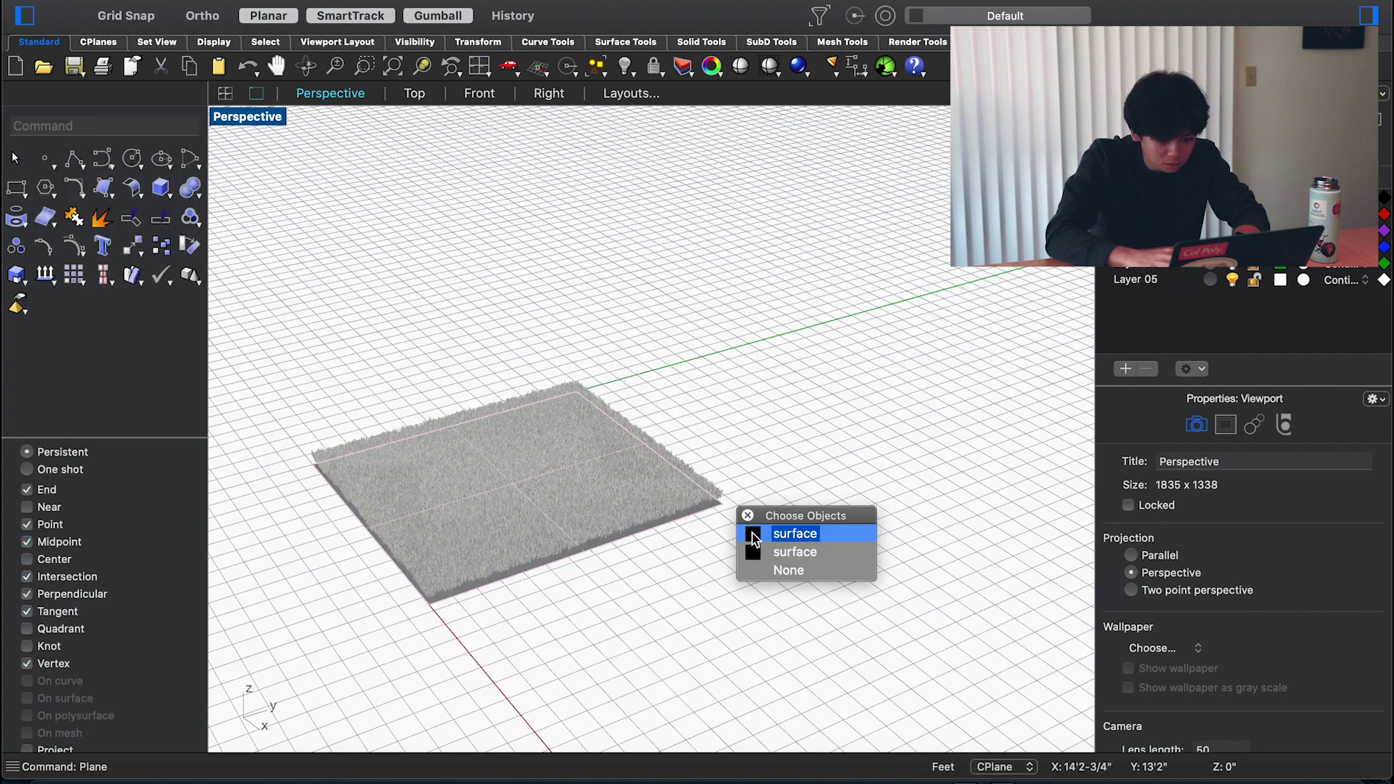
{"action": "left_click", "coordinate": [758, 532]}
{"action": "left_click_drag", "start_coordinate": [607, 486], "coordinate": [631, 457]}
{"action": "left_click_drag", "start_coordinate": [725, 434], "coordinate": [867, 386]}
{"action": "type", "text": "zs"}
{"action": "key", "text": "Return"}
{"action": "key", "text": "Escape"}
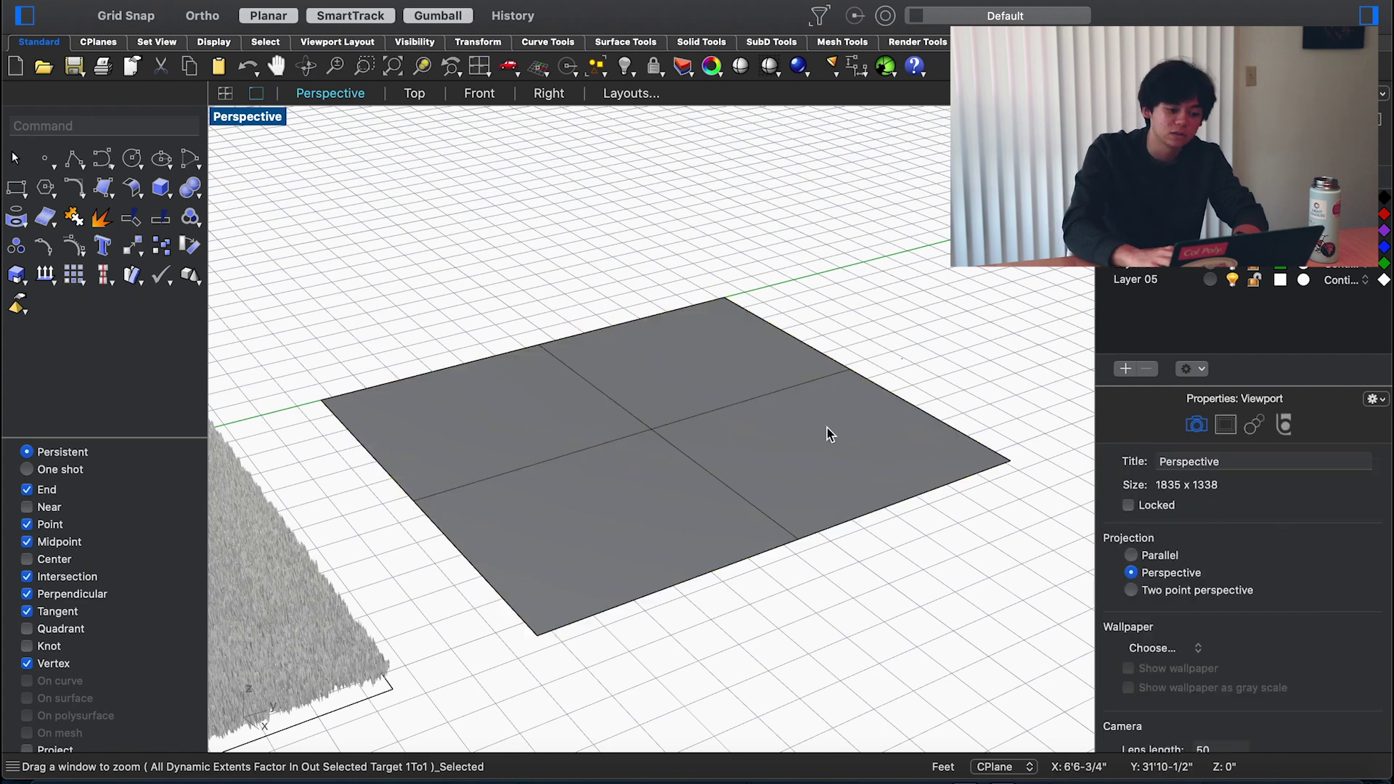
Rebuild the new plane with a point count of 9 and degree 3 in both directions, deleting the input surface
{"action": "left_click", "coordinate": [828, 433]}
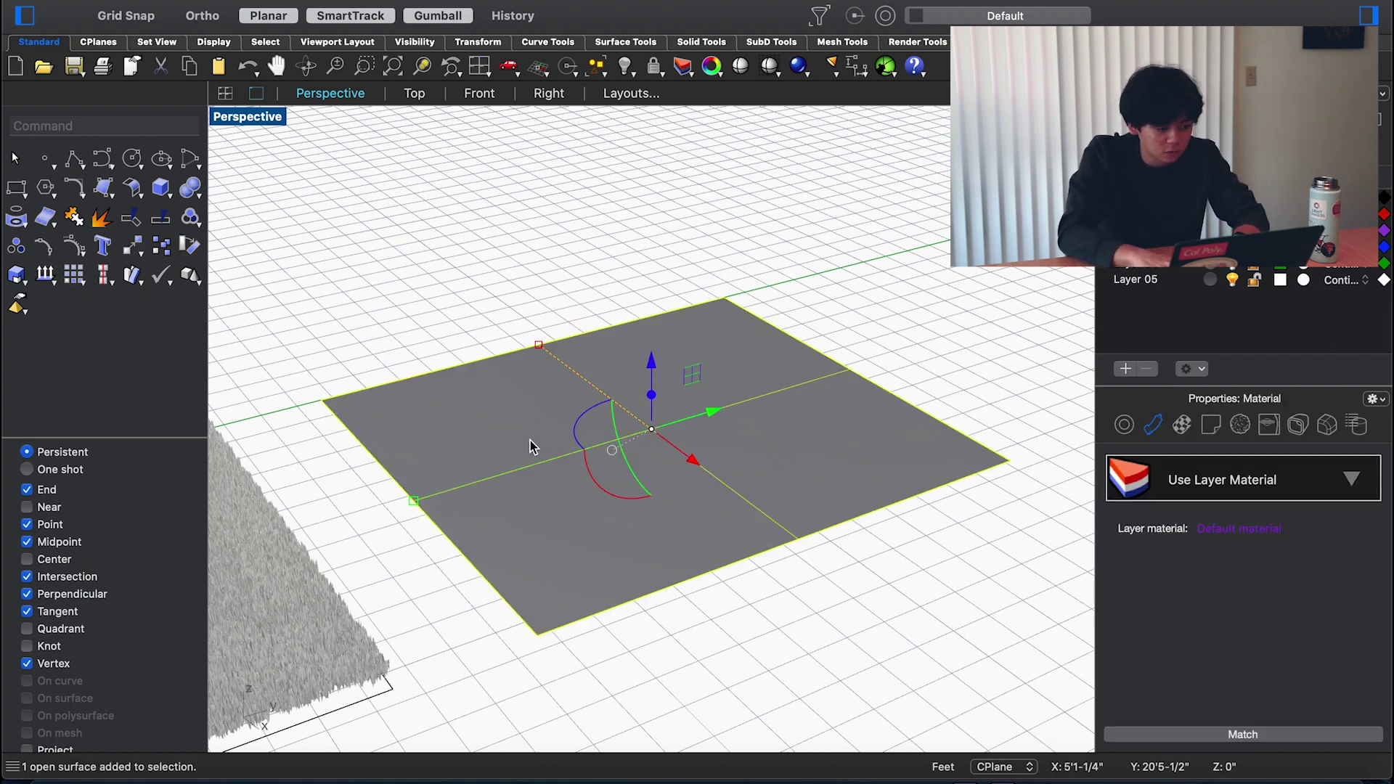
{"action": "type", "text": "reb"}
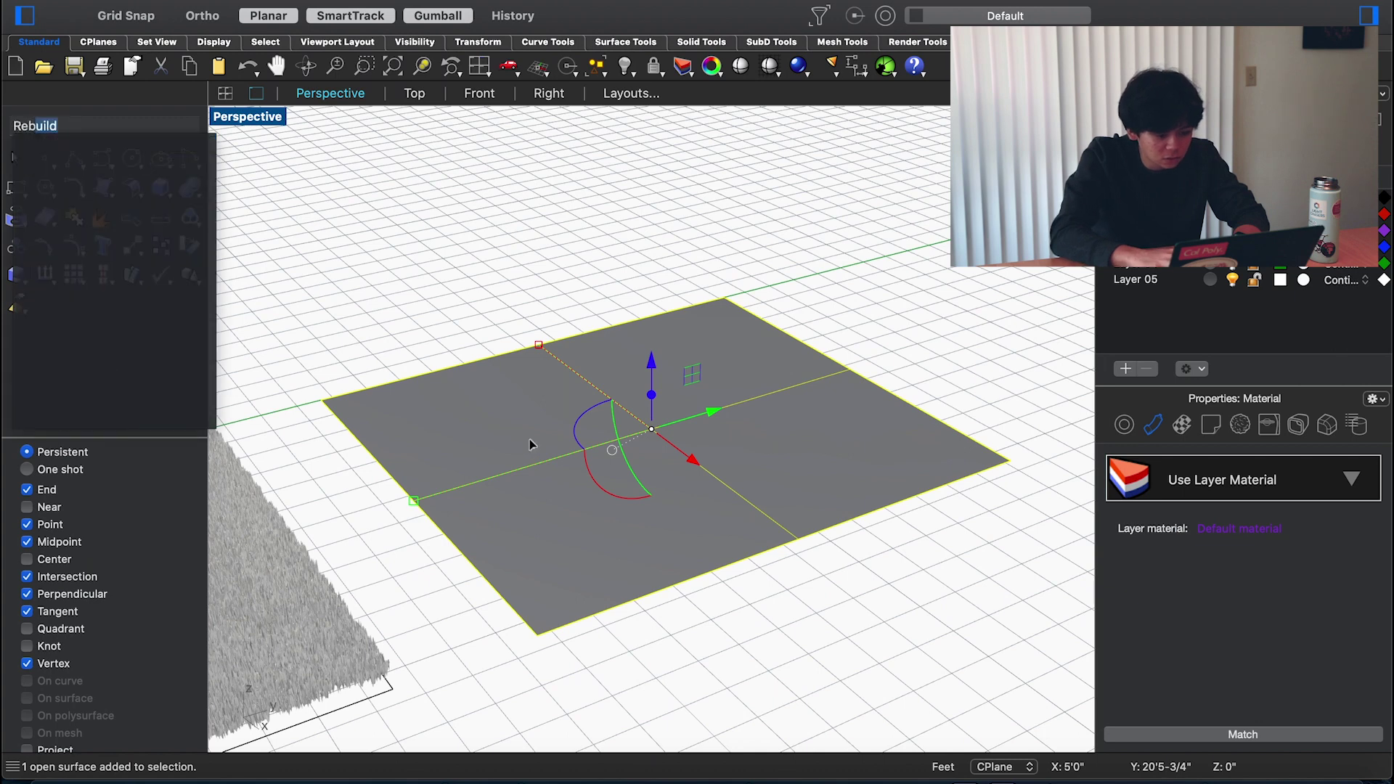
{"action": "key", "text": "Return"}
{"action": "left_click_drag", "start_coordinate": [552, 187], "coordinate": [1013, 186]}
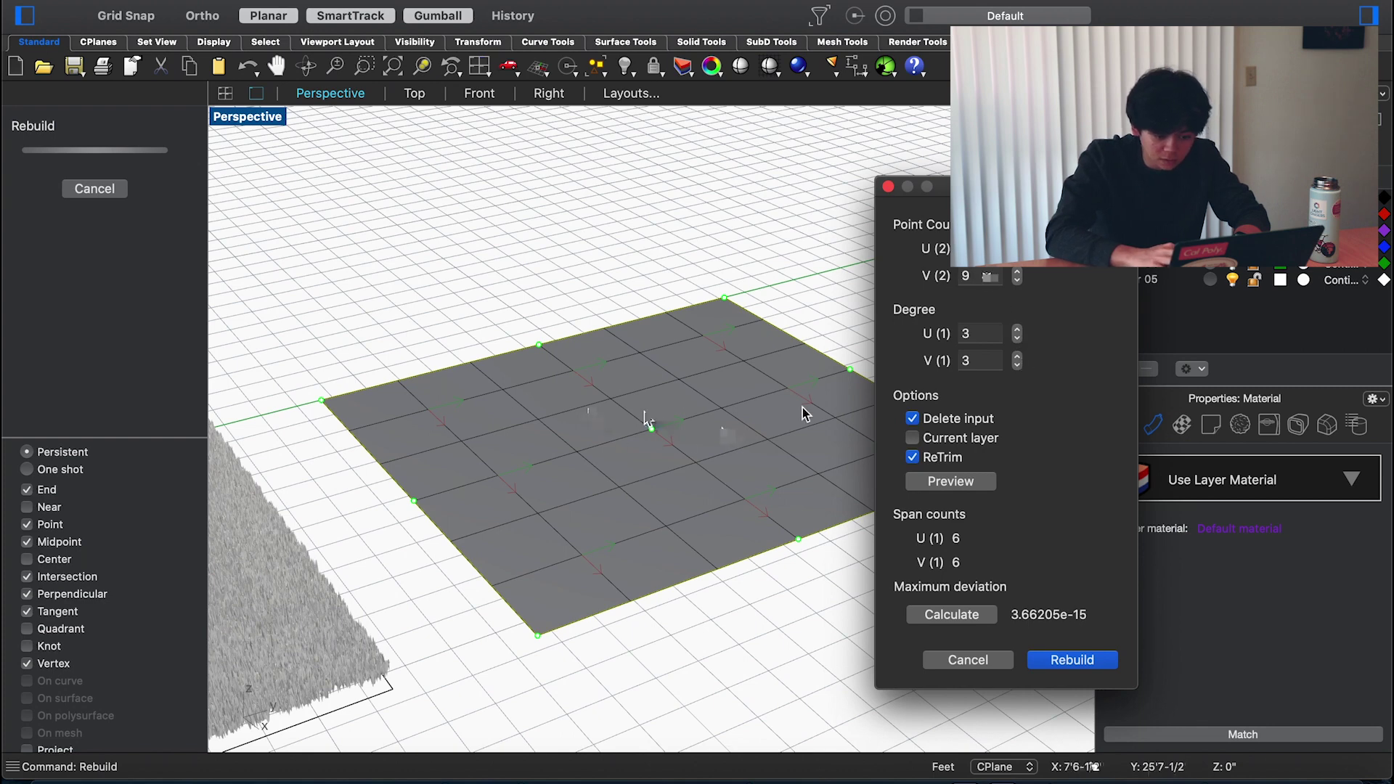
{"action": "left_click", "coordinate": [1089, 660]}
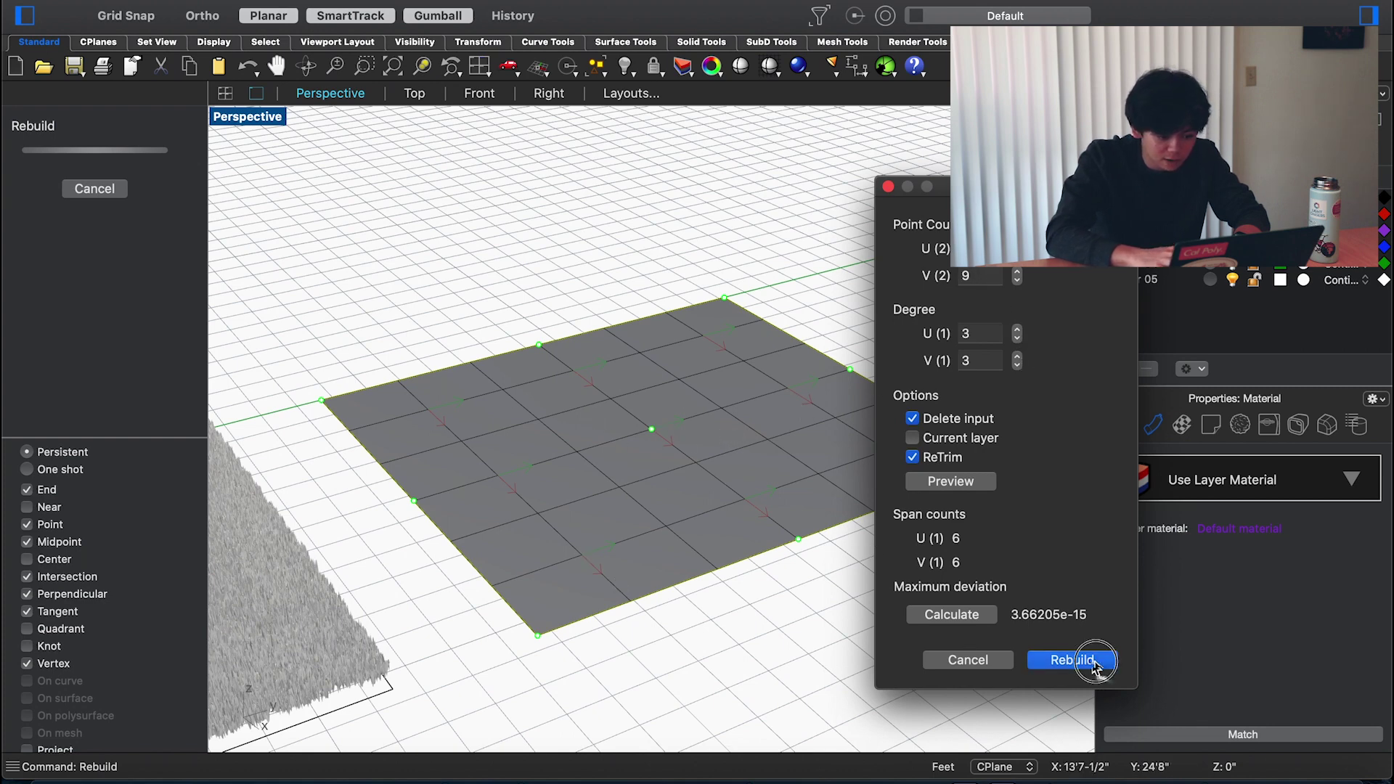
Turn on the control points of the rebuilt plane
{"action": "left_click", "coordinate": [768, 612]}
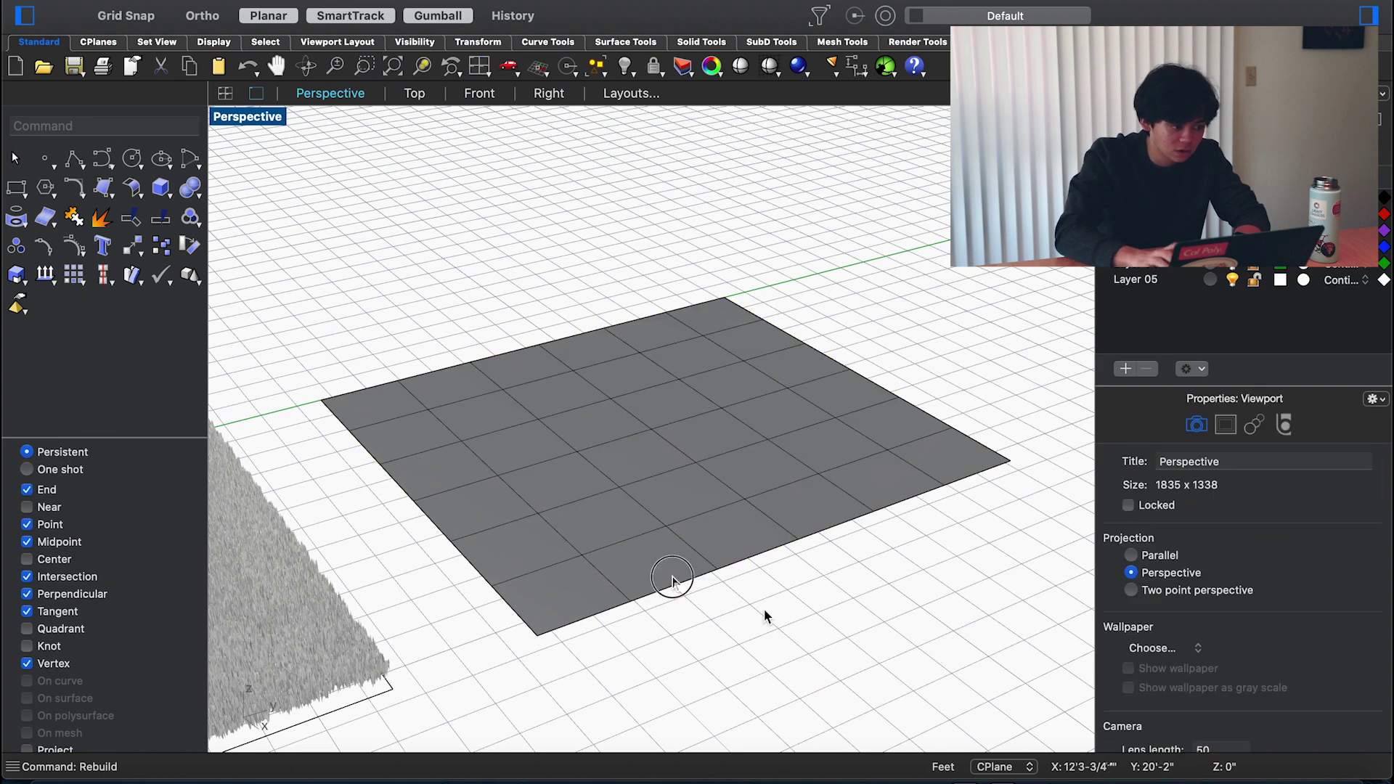
{"action": "left_click", "coordinate": [672, 582]}
{"action": "type", "text": "pon"}
{"action": "key", "text": "Return"}
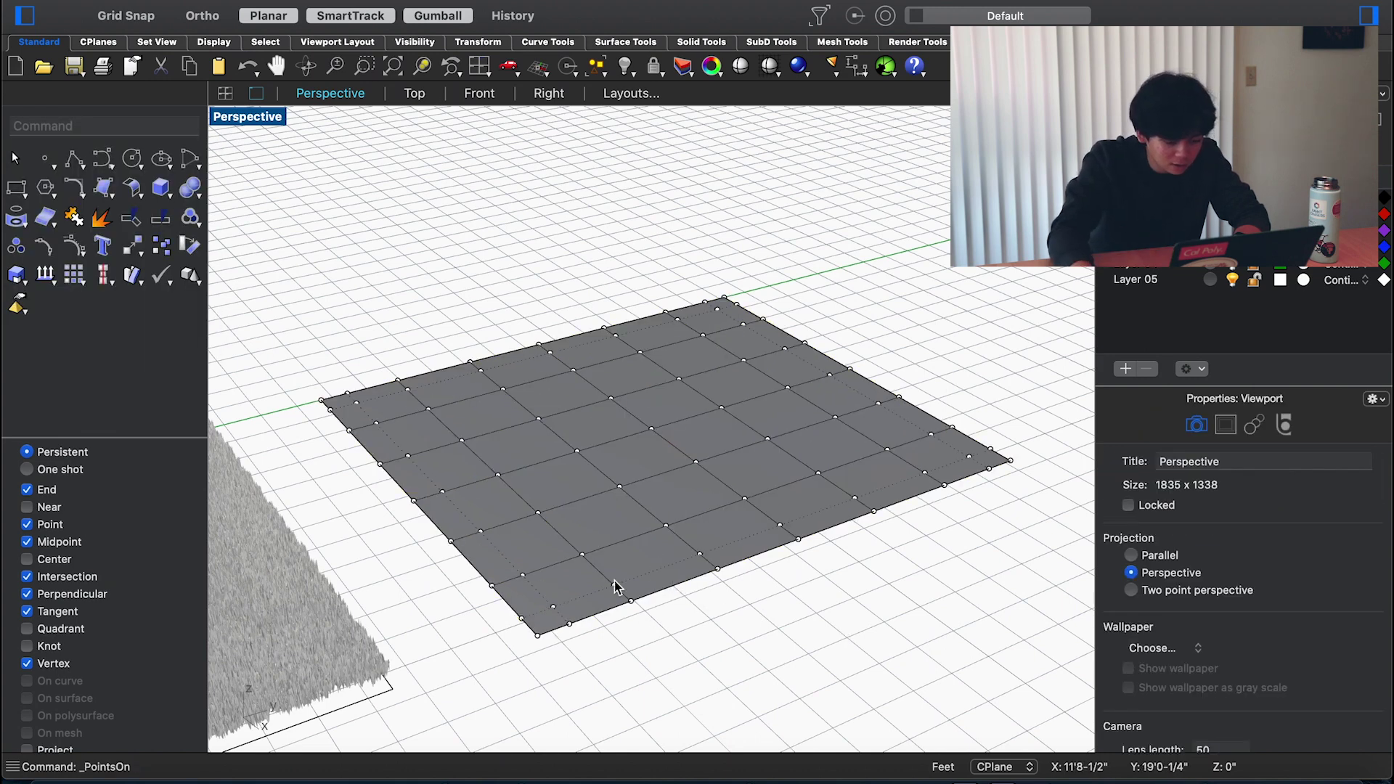
Select several interior control points in one part of the rebuilt plane and raise them vertically to form a mound
{"action": "left_click", "coordinate": [584, 562]}
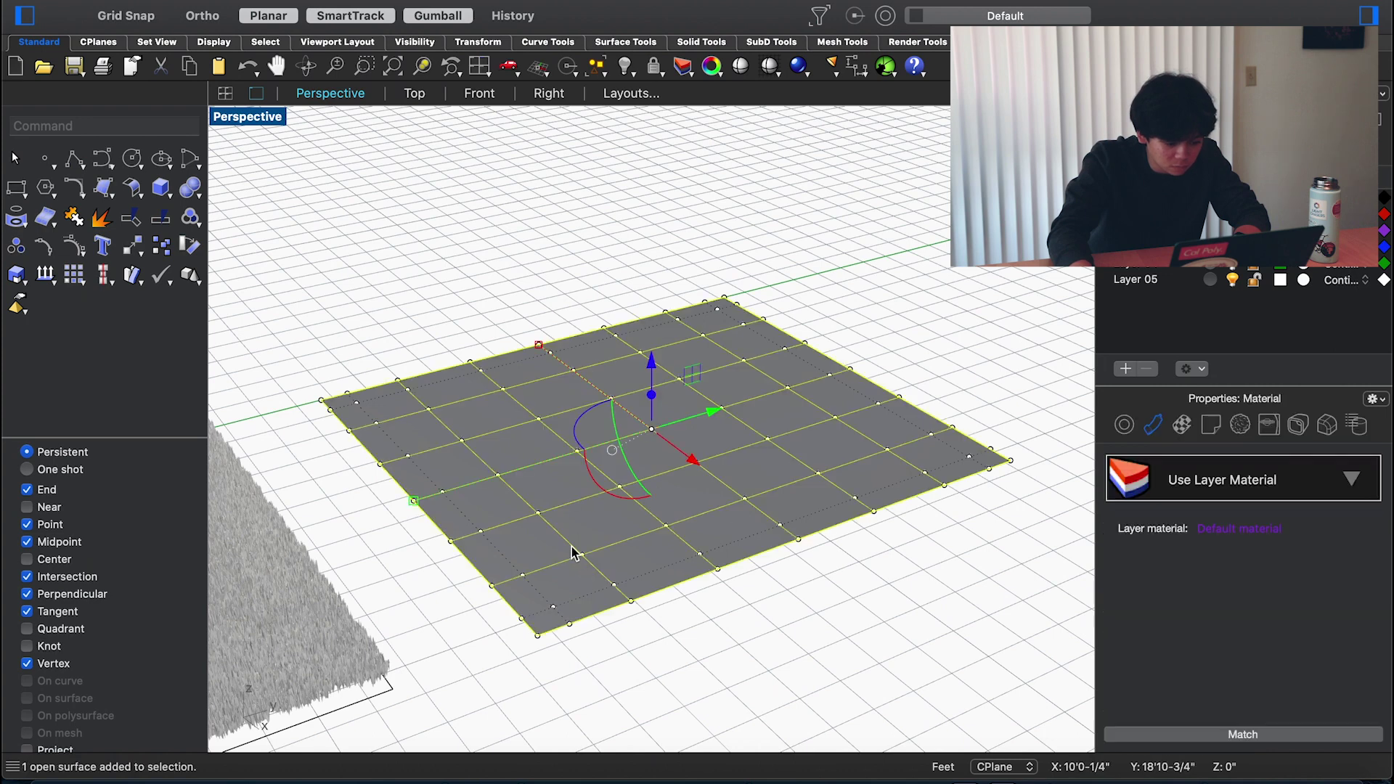
{"action": "left_click", "coordinate": [580, 556]}
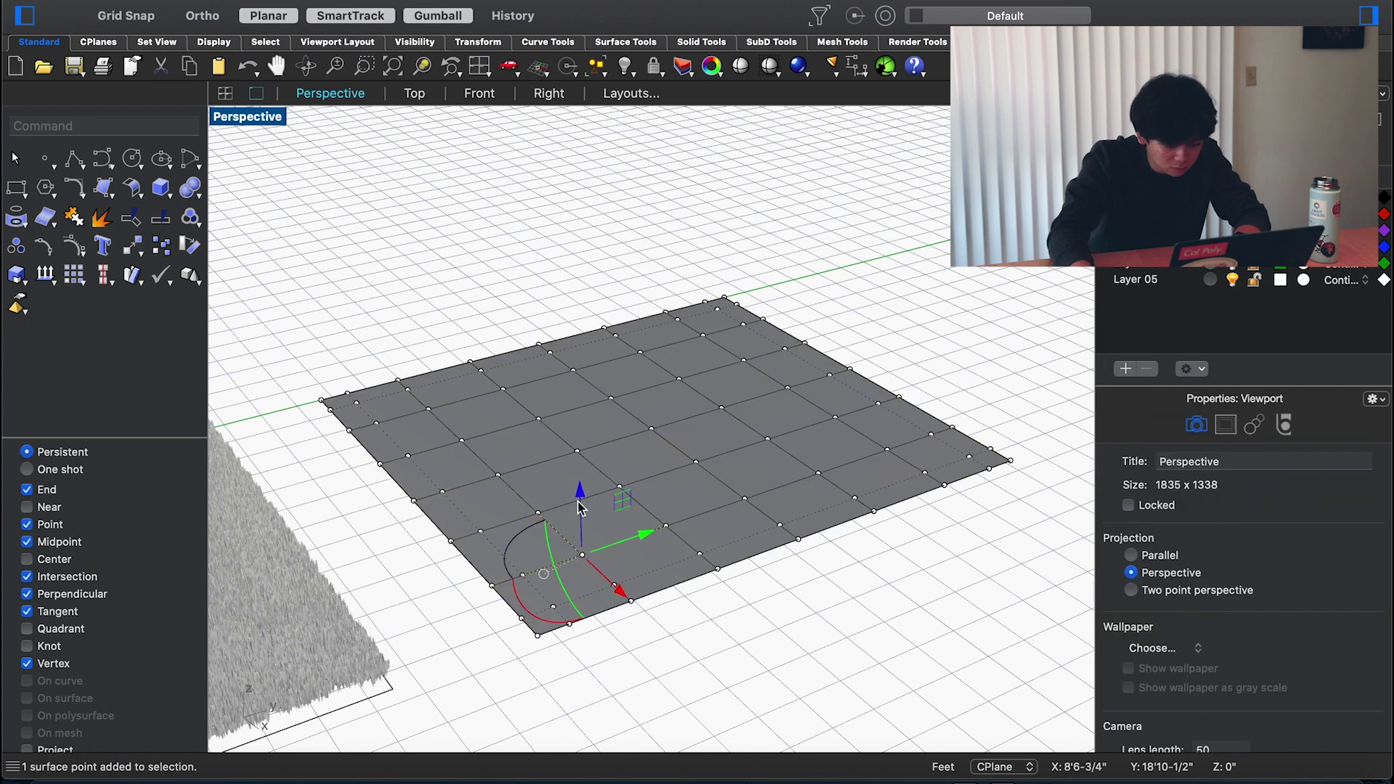
{"action": "left_click", "coordinate": [568, 508]}
{"action": "key", "text": "Escape"}
{"action": "left_click", "coordinate": [543, 517]}
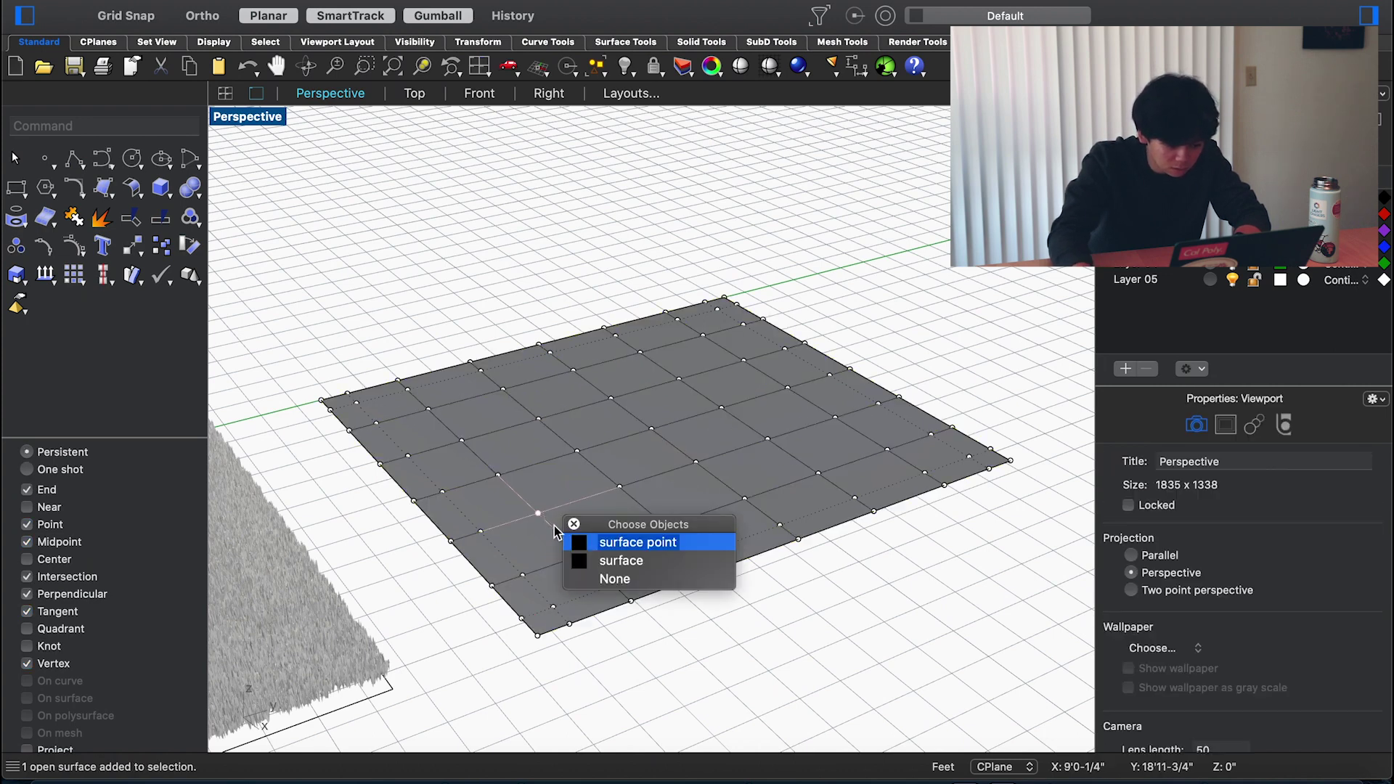
{"action": "key", "text": "Return"}
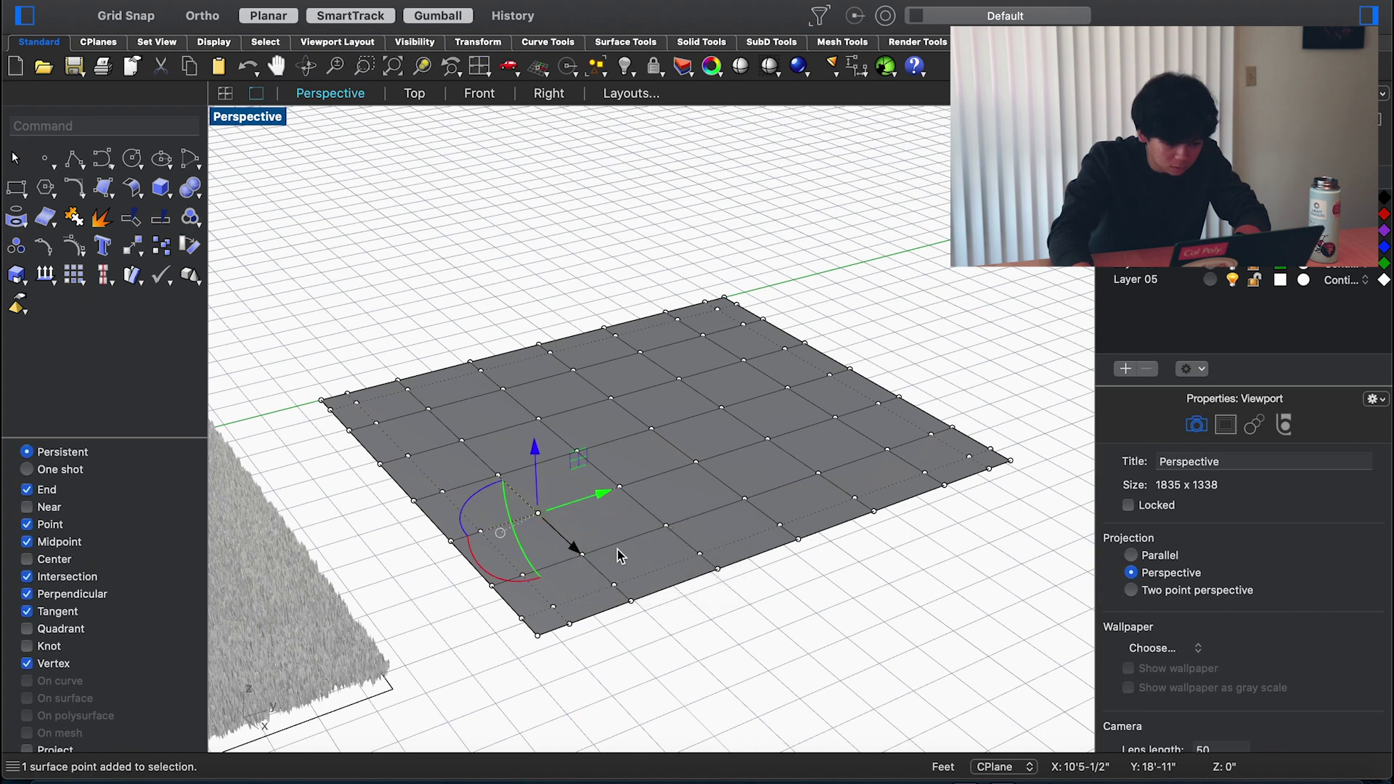
{"action": "left_click", "coordinate": [583, 554], "text": "shift"}
{"action": "left_click", "coordinate": [653, 516]}
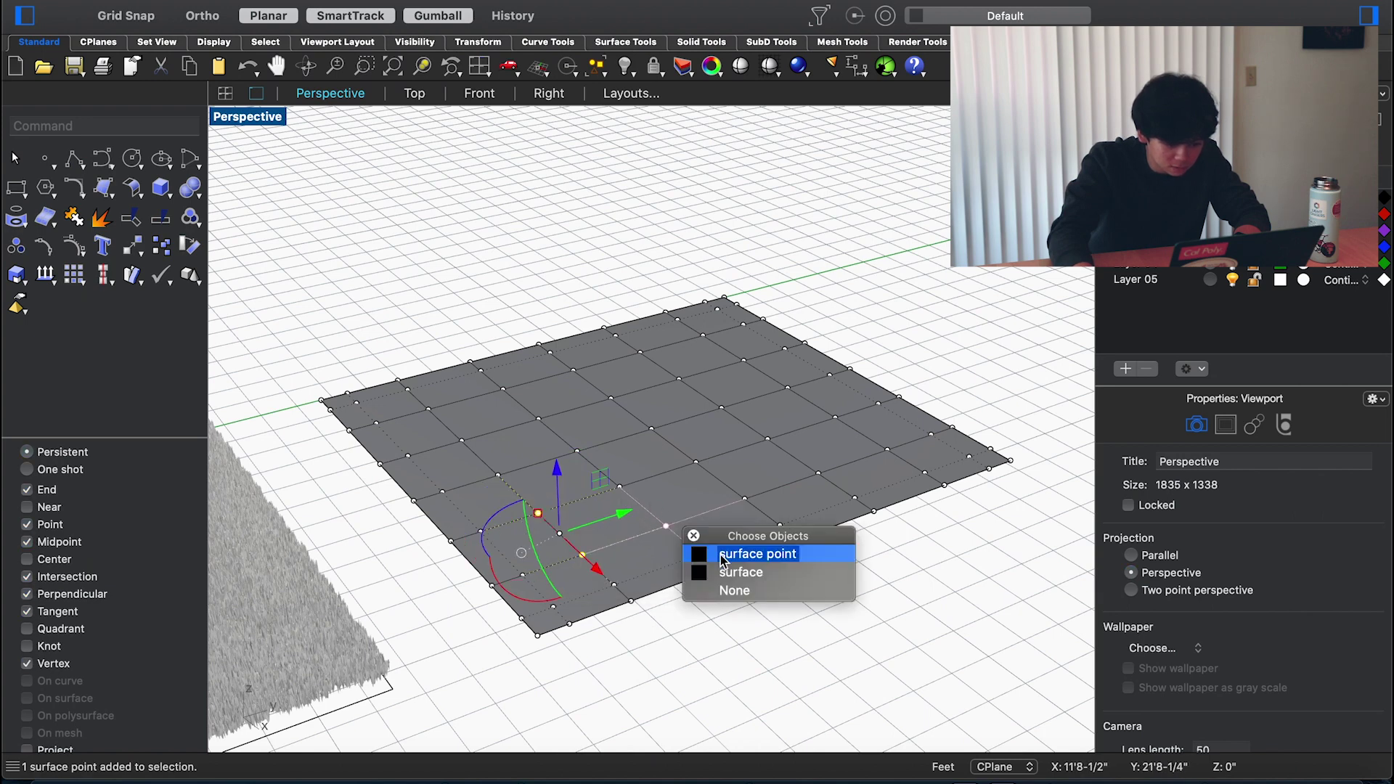
{"action": "left_click", "coordinate": [757, 554]}
{"action": "scroll", "coordinate": [747, 504], "scroll_direction": "up", "scroll_amount": 5}
{"action": "left_click_drag", "start_coordinate": [729, 518], "coordinate": [745, 370]}
{"action": "left_click", "coordinate": [907, 197]}
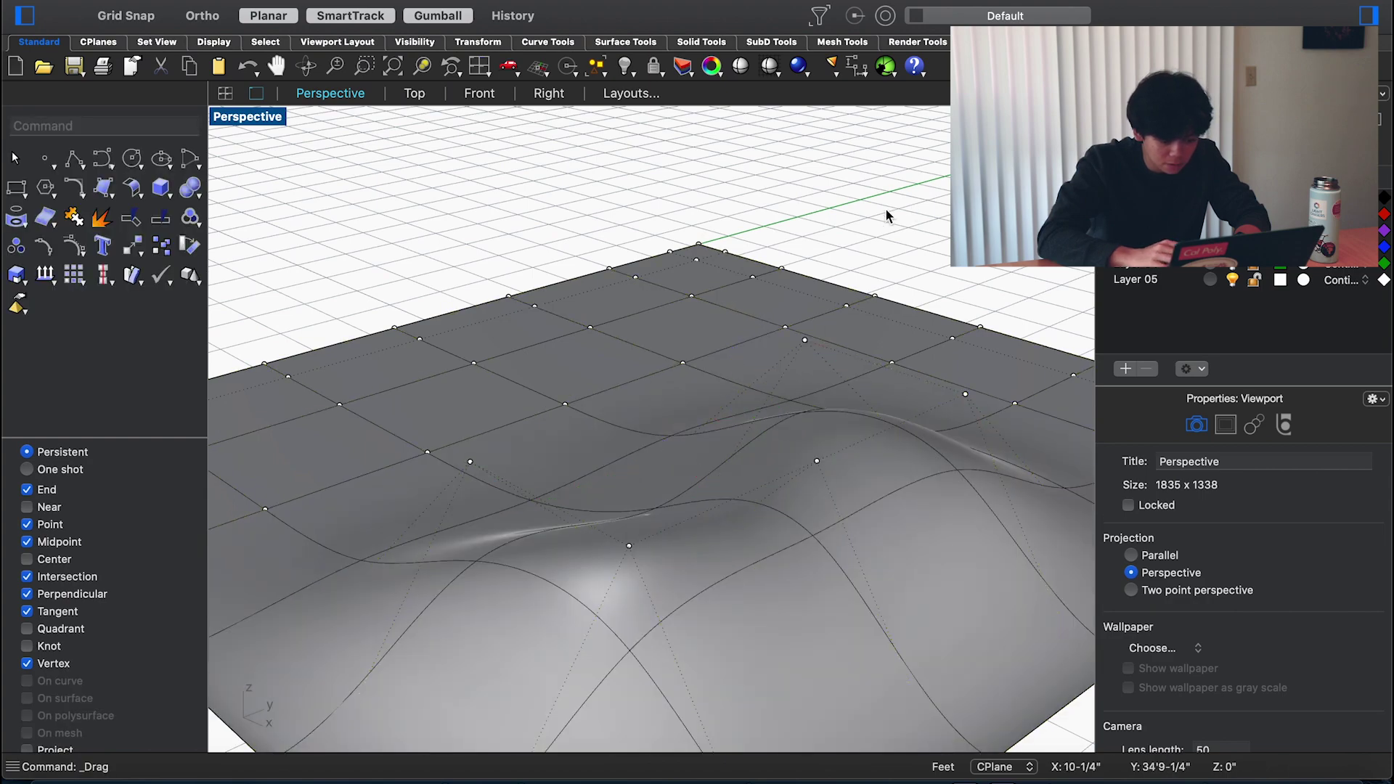
Select the raised control points from the side and lower them to make the mound gentler
{"action": "scroll", "coordinate": [885, 210], "scroll_direction": "down", "scroll_amount": 8}
{"action": "scroll", "coordinate": [886, 211], "scroll_direction": "left", "scroll_amount": 10}
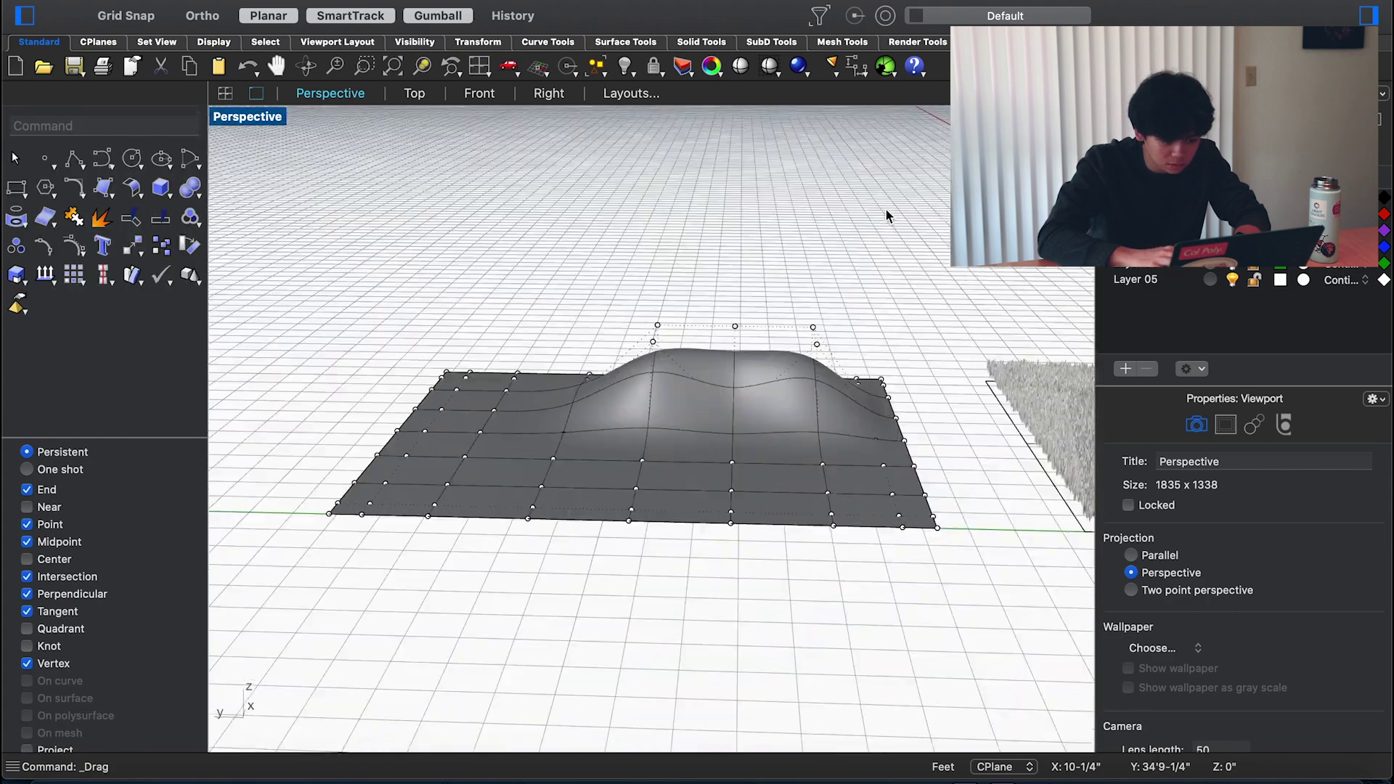
{"action": "scroll", "coordinate": [886, 211], "scroll_direction": "left", "scroll_amount": 5}
{"action": "scroll", "coordinate": [815, 280], "scroll_direction": "up", "scroll_amount": 3}
{"action": "scroll", "coordinate": [775, 325], "scroll_direction": "down", "scroll_amount": 8}
{"action": "left_click_drag", "start_coordinate": [555, 306], "coordinate": [843, 374]}
{"action": "scroll", "coordinate": [792, 348], "scroll_direction": "up", "scroll_amount": 5}
{"action": "left_click_drag", "start_coordinate": [690, 279], "coordinate": [698, 333]}
{"action": "left_click", "coordinate": [599, 326]}
Raise a group of interior control points in the flat area opposite the first mound to form a second mound
{"action": "scroll", "coordinate": [598, 325], "scroll_direction": "up", "scroll_amount": 5}
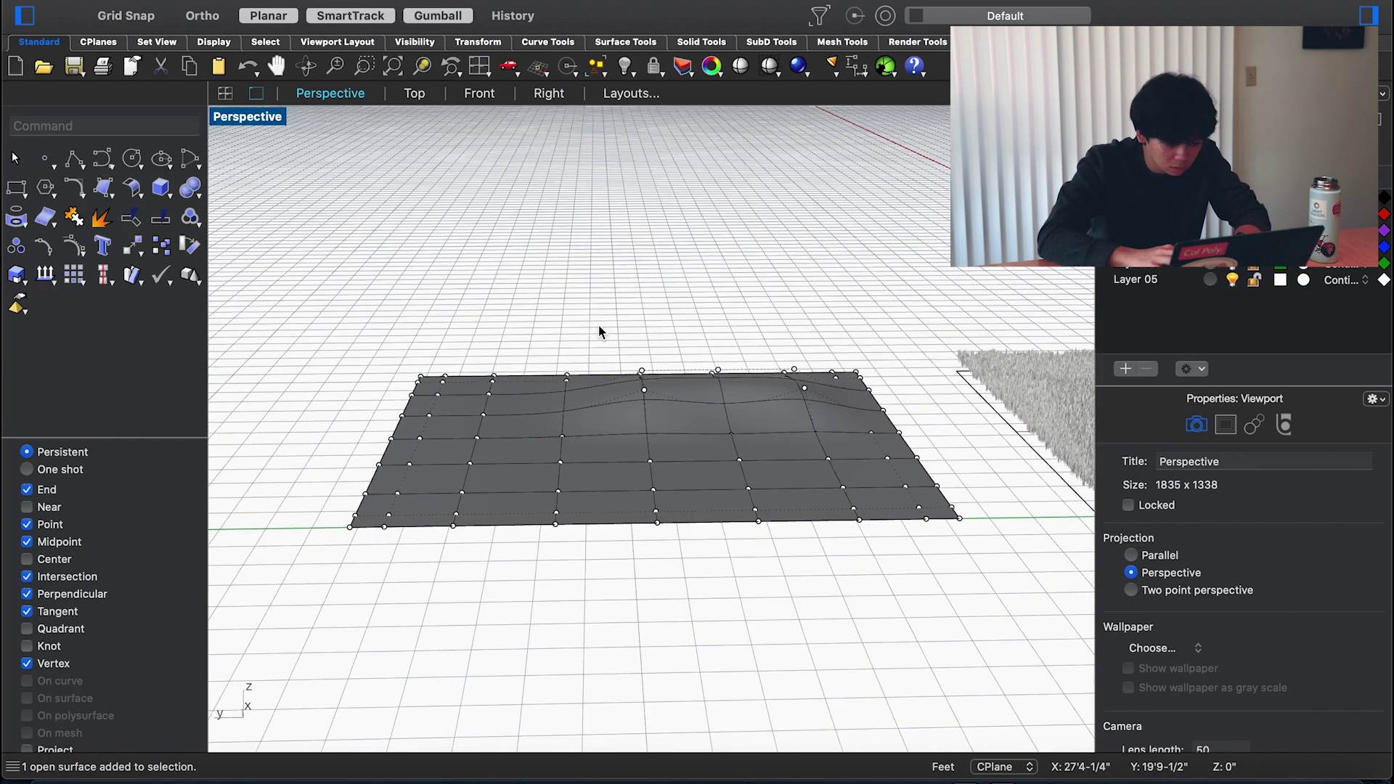
{"action": "scroll", "coordinate": [598, 325], "scroll_direction": "left", "scroll_amount": 5}
{"action": "left_click", "coordinate": [521, 503]}
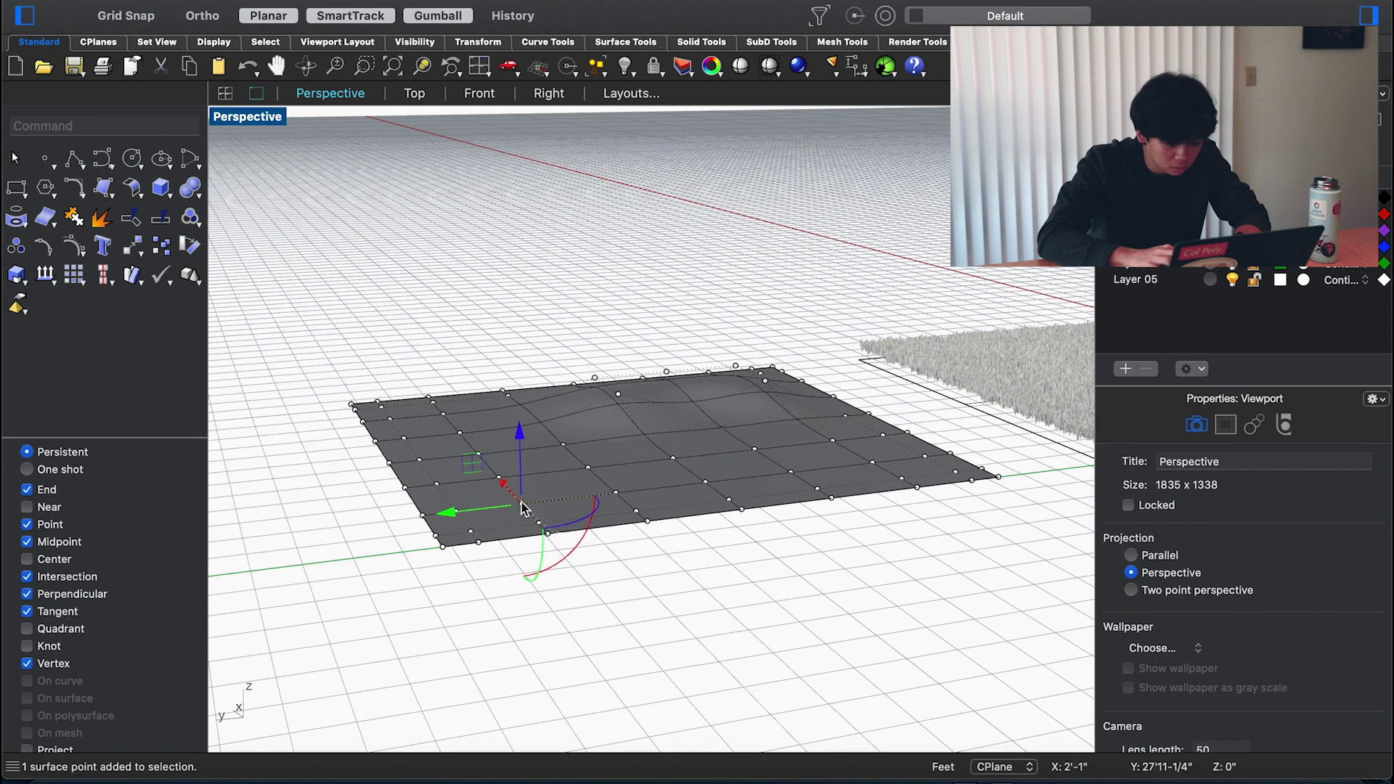
{"action": "left_click", "coordinate": [616, 493], "text": "shift"}
{"action": "scroll", "coordinate": [589, 469], "scroll_direction": "up", "scroll_amount": 5}
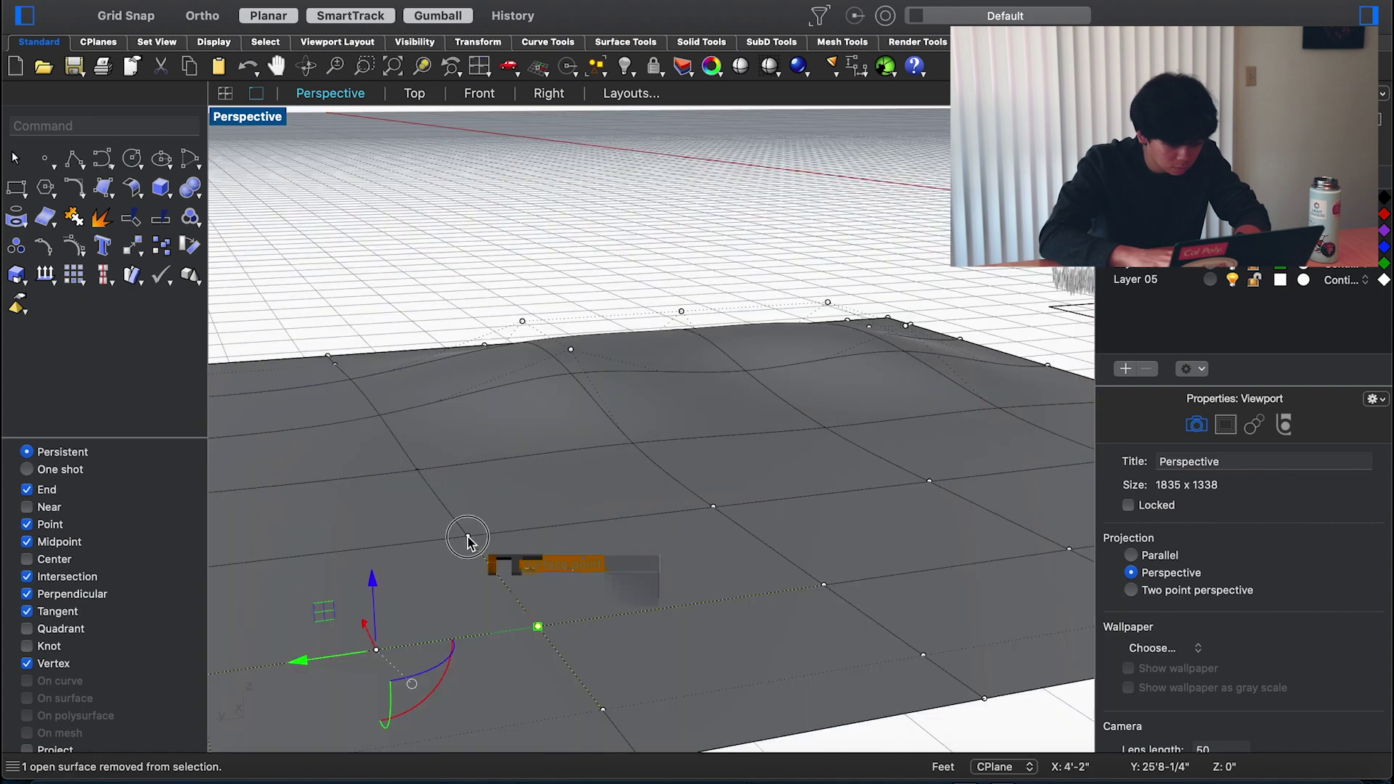
{"action": "left_click_drag", "start_coordinate": [346, 543], "coordinate": [347, 456]}
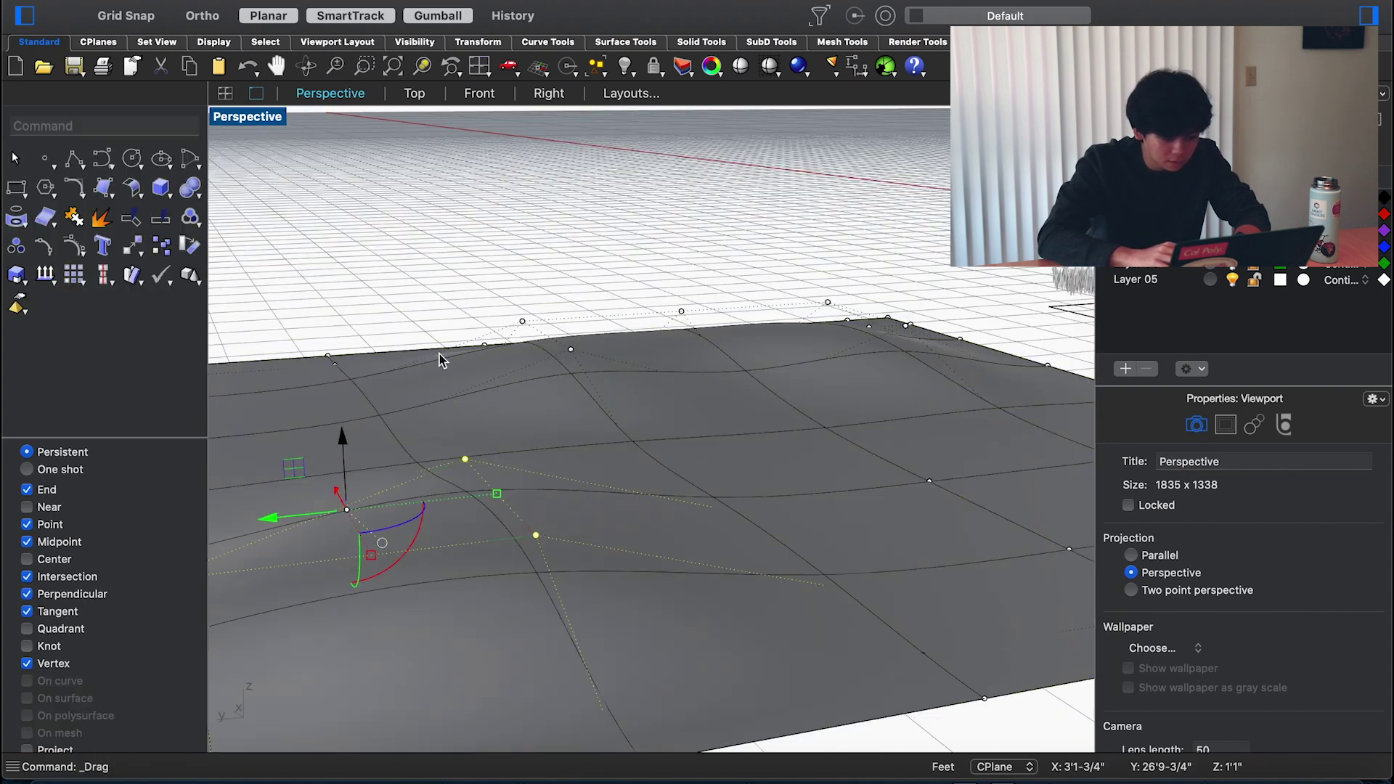
{"action": "left_click", "coordinate": [483, 285]}
Check the undulating surface from other sides, select it and turn off its control points
{"action": "scroll", "coordinate": [483, 284], "scroll_direction": "left", "scroll_amount": 10}
{"action": "scroll", "coordinate": [483, 305], "scroll_direction": "up", "scroll_amount": 5}
{"action": "scroll", "coordinate": [484, 305], "scroll_direction": "down", "scroll_amount": 5}
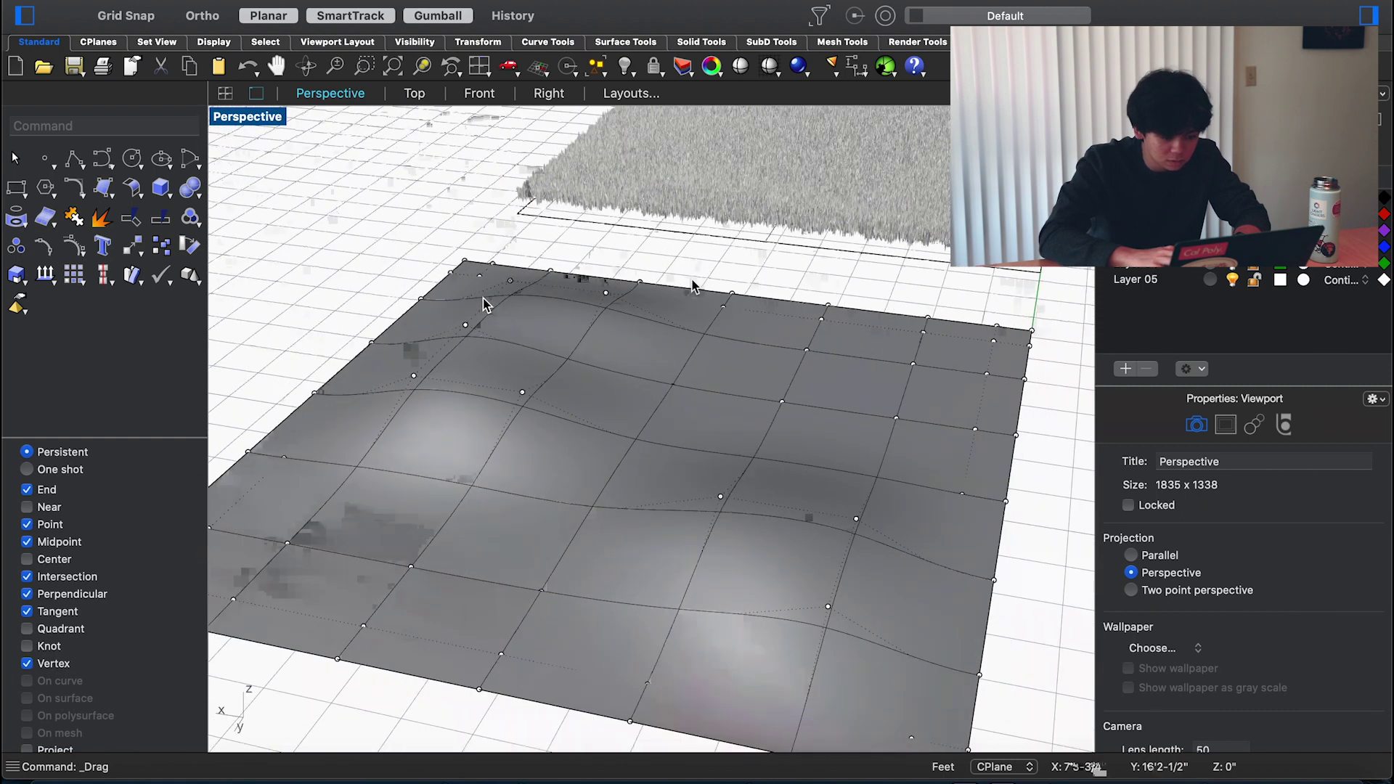
{"action": "scroll", "coordinate": [483, 305], "scroll_direction": "left", "scroll_amount": 10}
{"action": "left_click", "coordinate": [668, 416]}
{"action": "type", "text": "POff"}
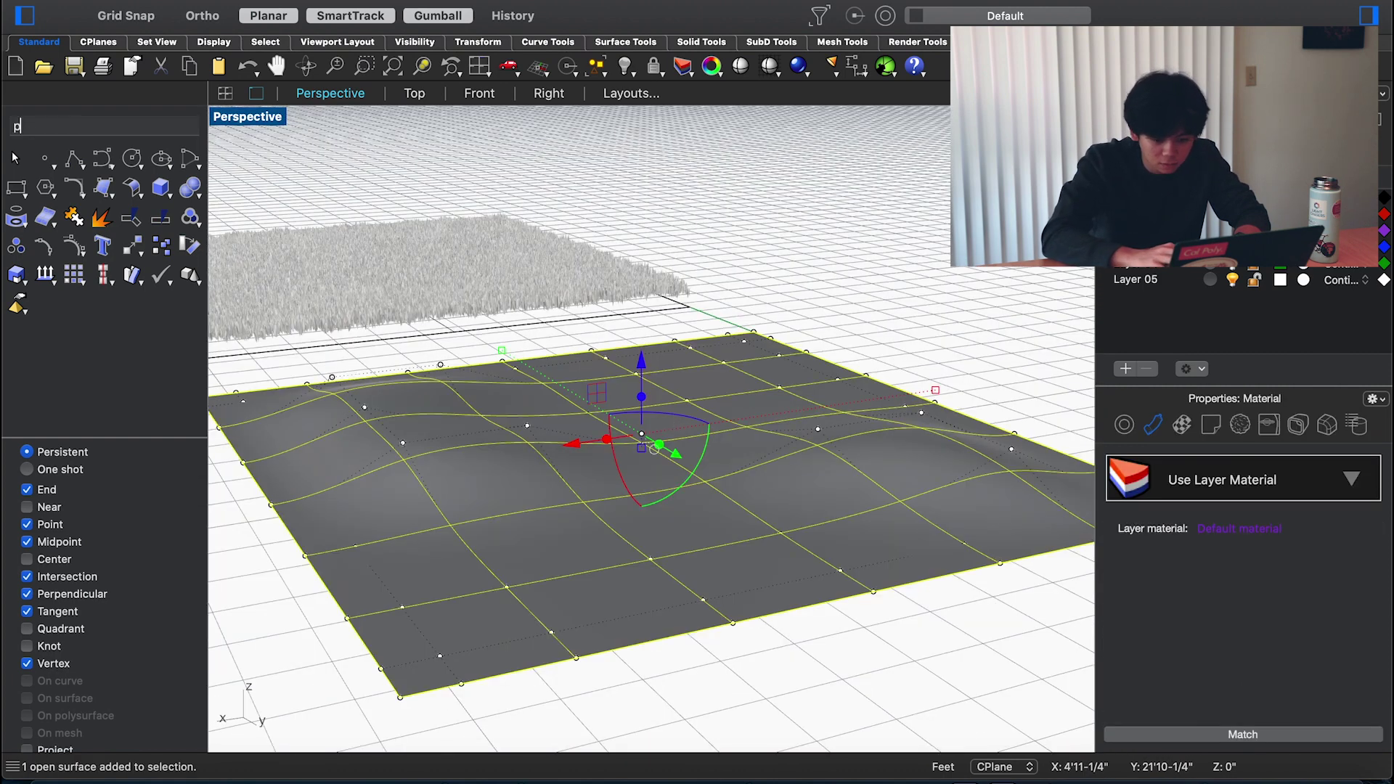
{"action": "key", "text": "Return"}
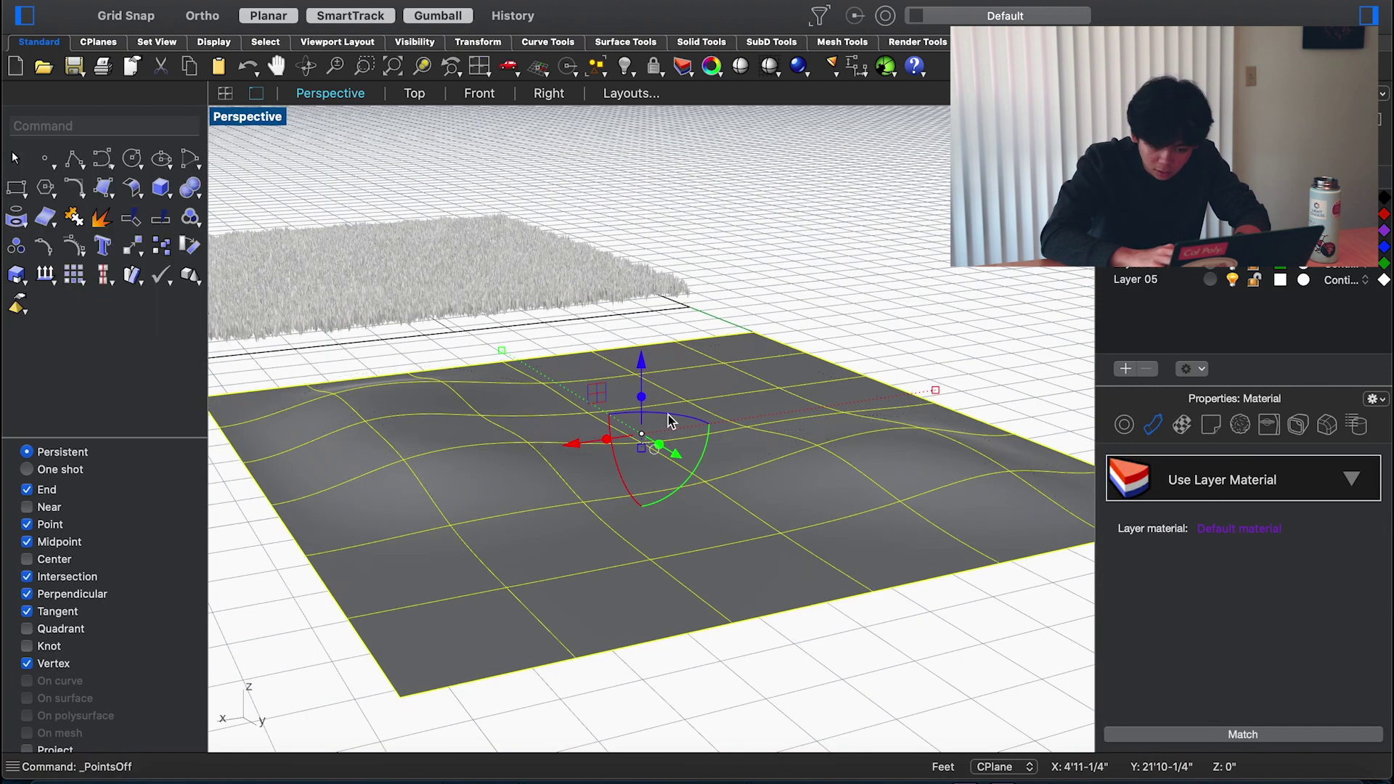
Enable displacement on the undulating surface with the Leather Grain Bump texture and High initial mesh quality
{"action": "left_click", "coordinate": [1240, 422]}
{"action": "left_click", "coordinate": [1244, 537]}
{"action": "left_click", "coordinate": [1204, 708]}
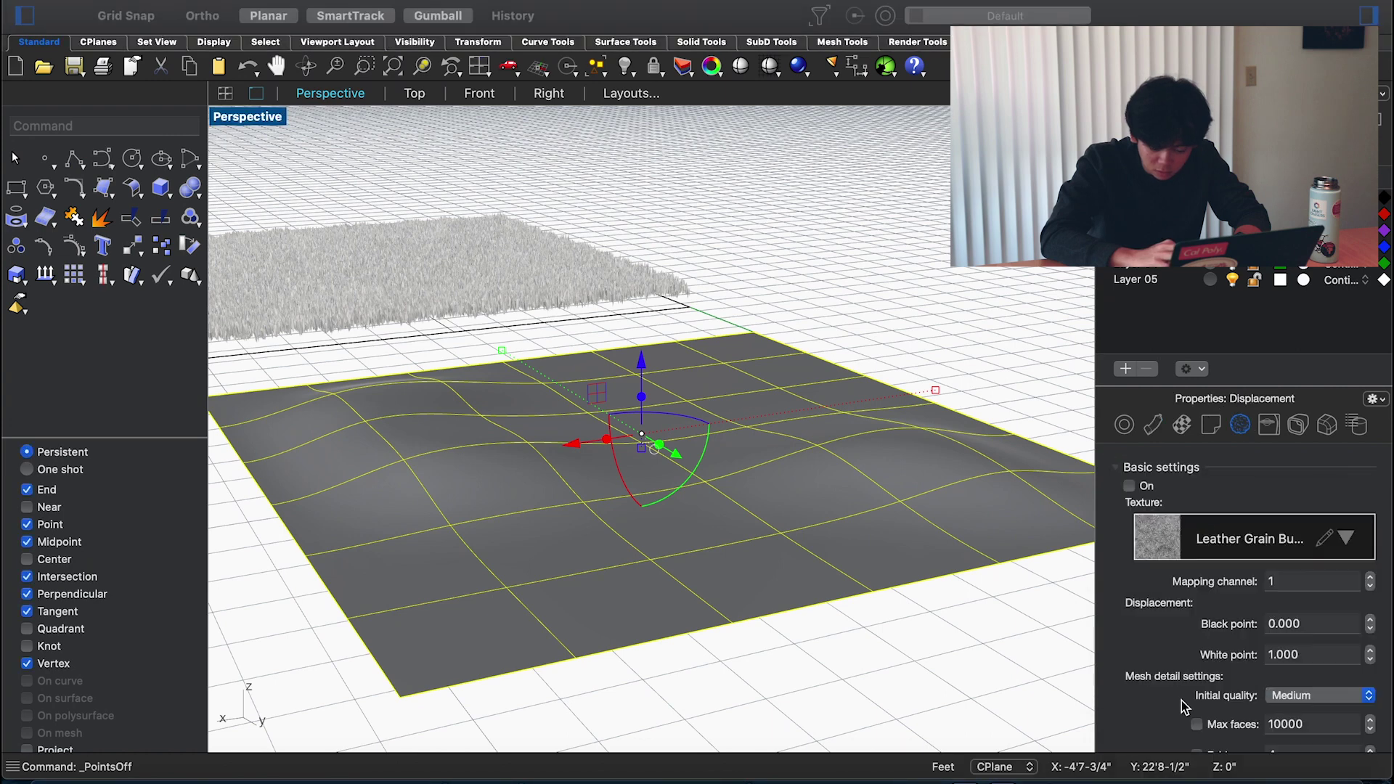
{"action": "left_click", "coordinate": [1284, 695]}
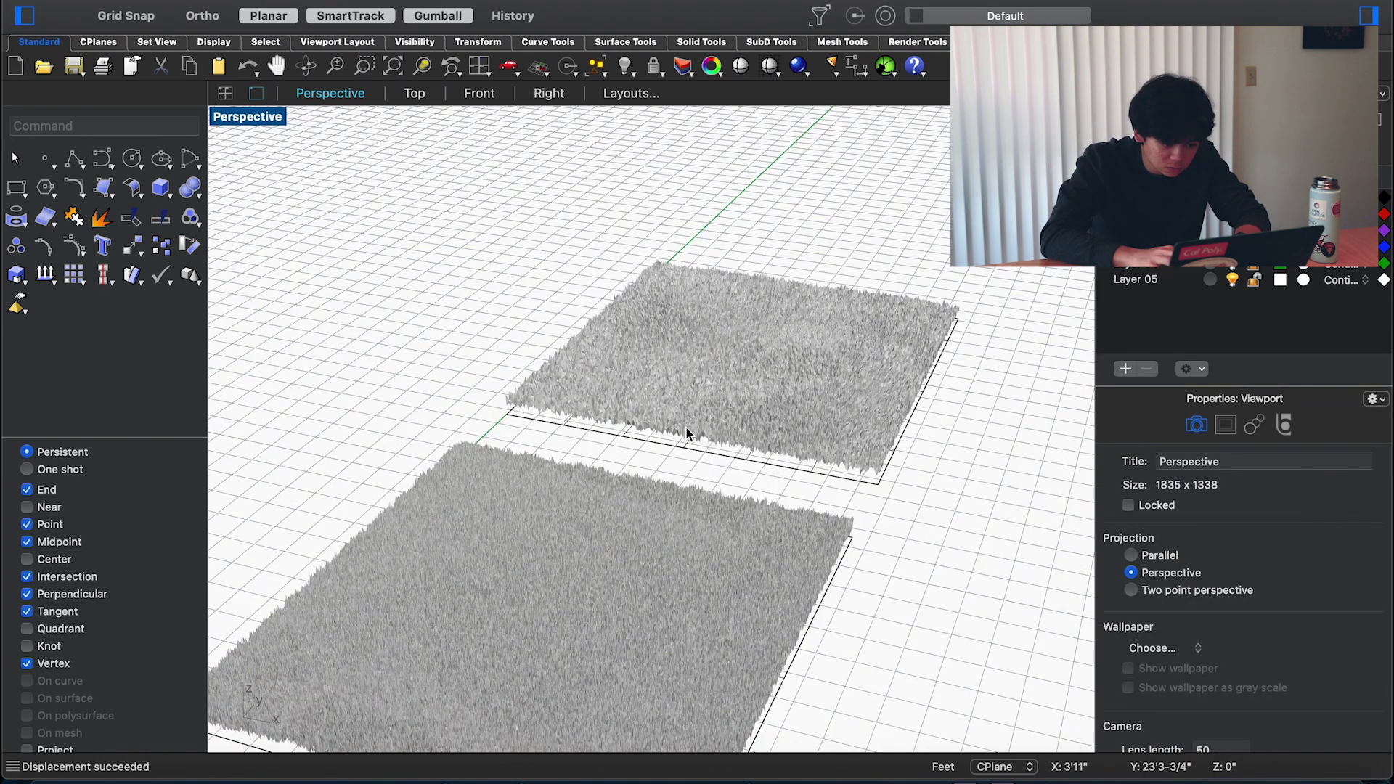
Move the hilly grass surface onto the first grass plane, then lower it slightly in the Right view so the two overlap
{"action": "left_click", "coordinate": [687, 431]}
{"action": "left_click_drag", "start_coordinate": [690, 428], "coordinate": [632, 601]}
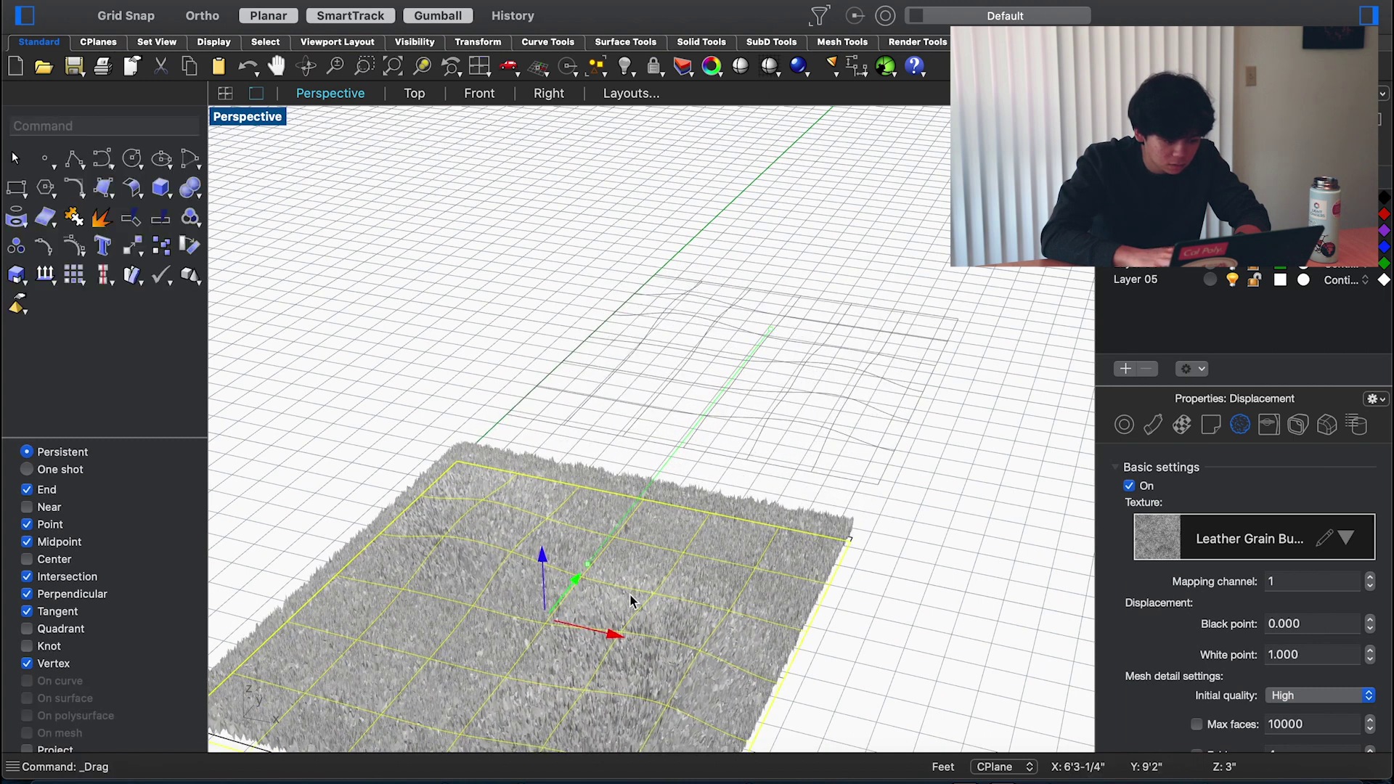
{"action": "left_click", "coordinate": [549, 96]}
{"action": "left_click_drag", "start_coordinate": [636, 380], "coordinate": [636, 394]}
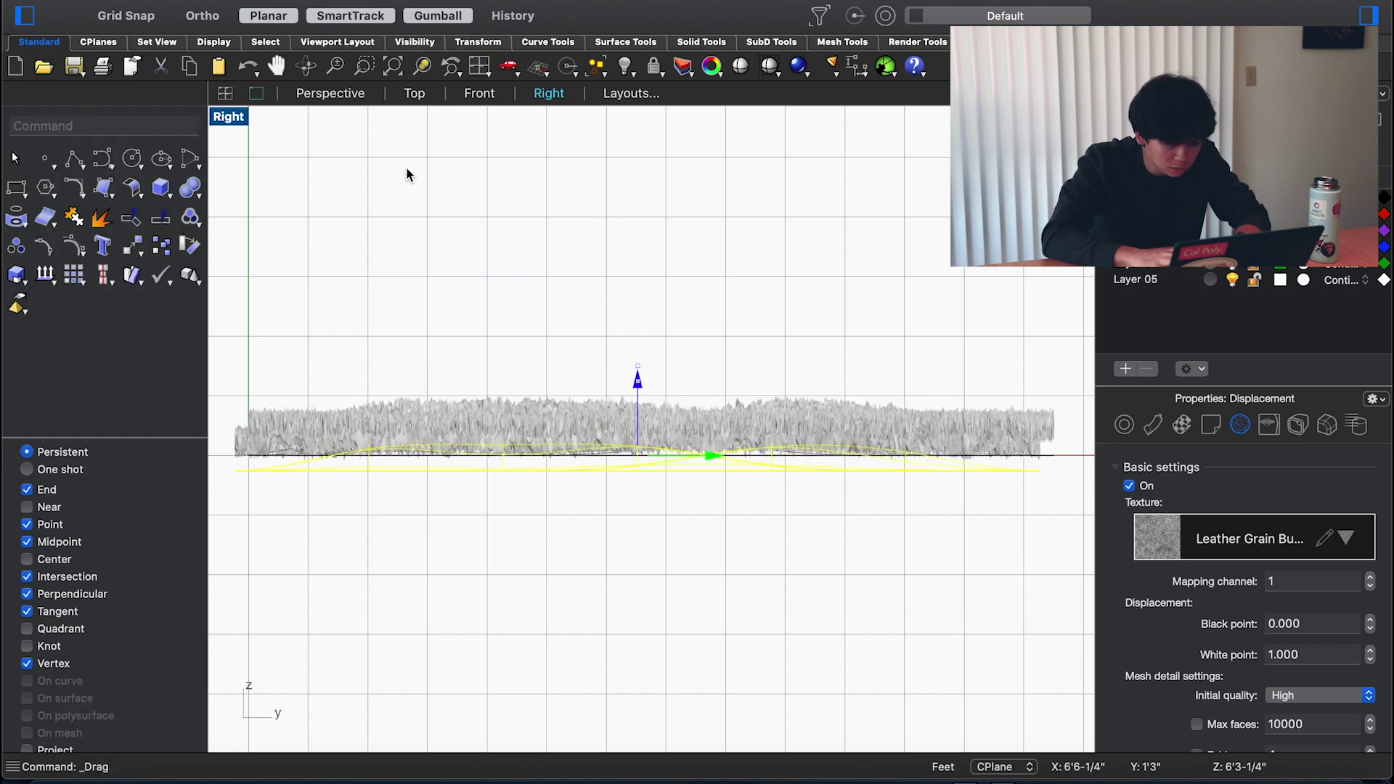
{"action": "left_click", "coordinate": [333, 96]}
{"action": "left_click", "coordinate": [524, 292]}
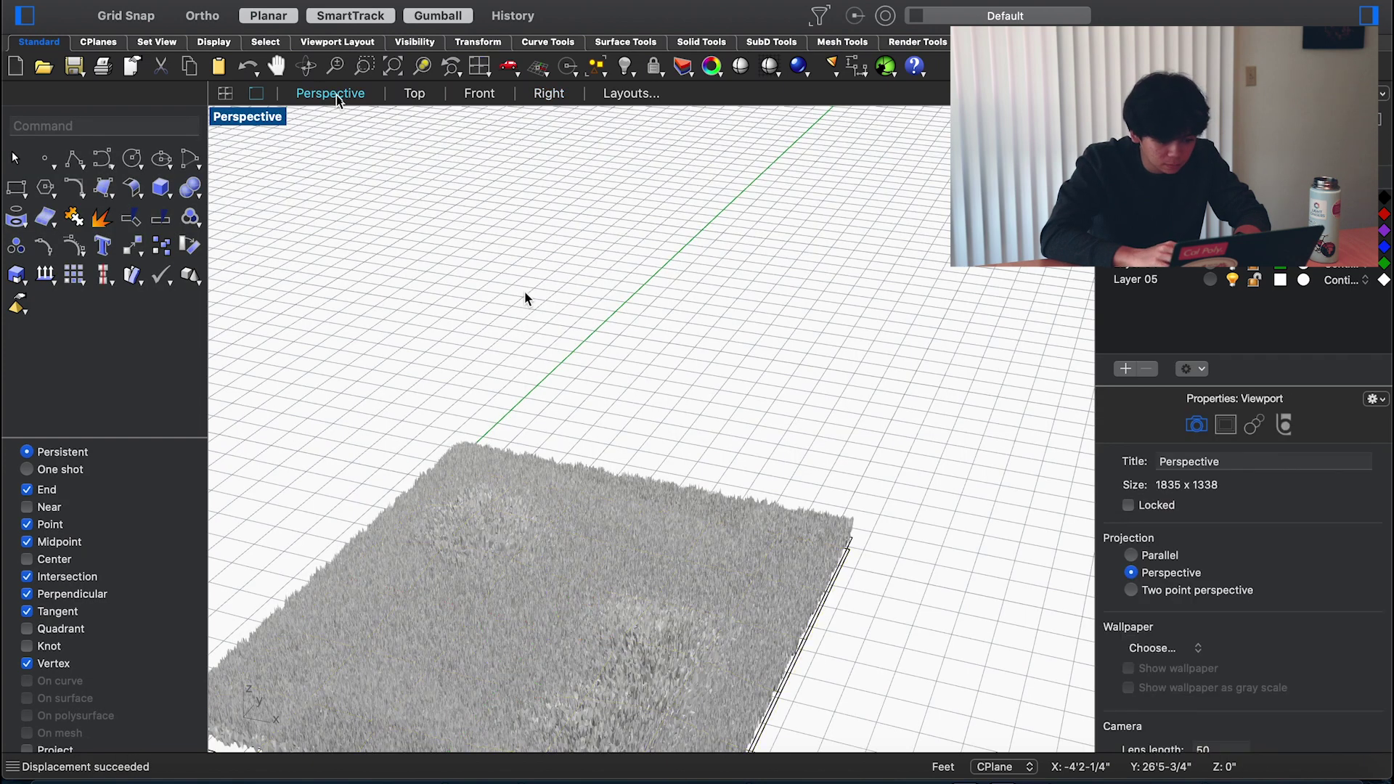
Examine the two overlapping grass layers in Rendered display mode from a low angle and return to Shaded mode
{"action": "scroll", "coordinate": [524, 292], "scroll_direction": "up", "scroll_amount": 5}
{"action": "scroll", "coordinate": [524, 291], "scroll_direction": "left", "scroll_amount": 10}
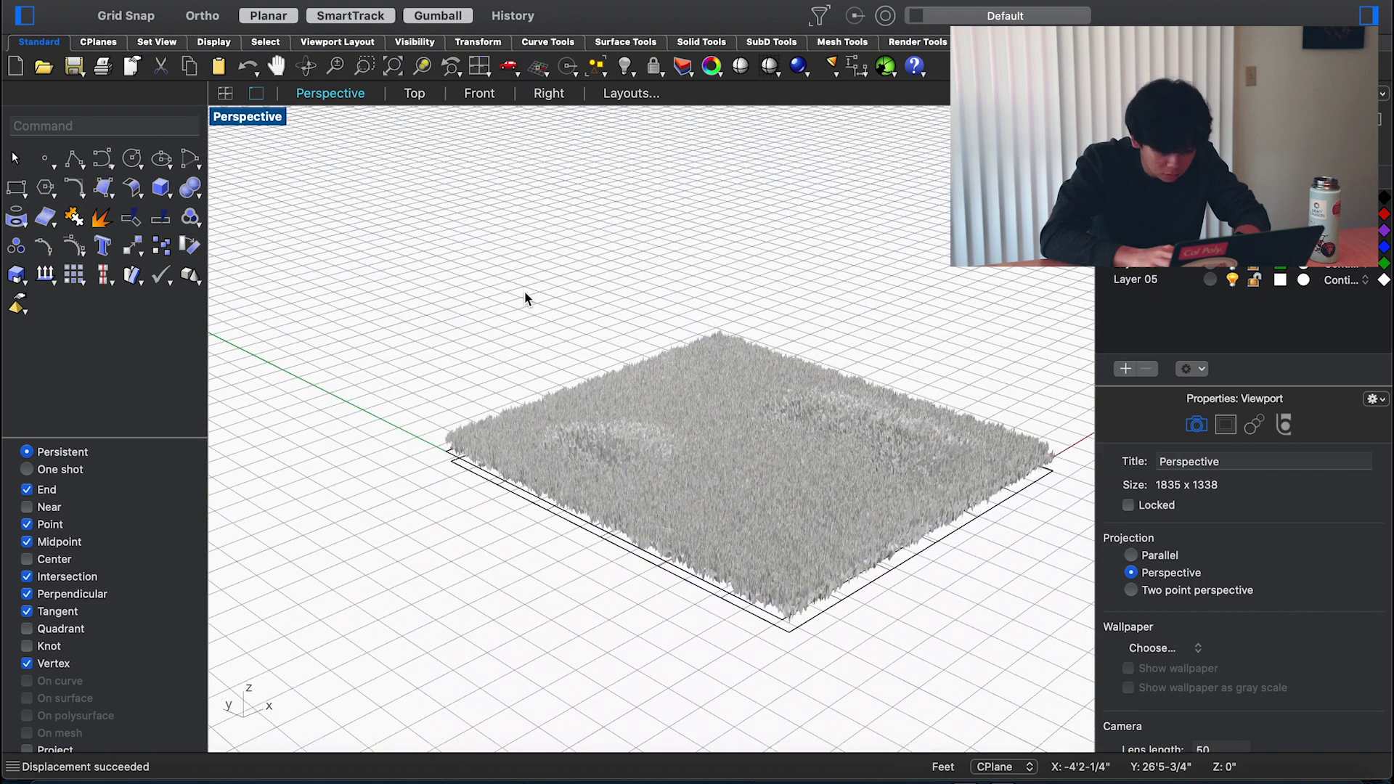
{"action": "key", "text": "ctrl+alt+r"}
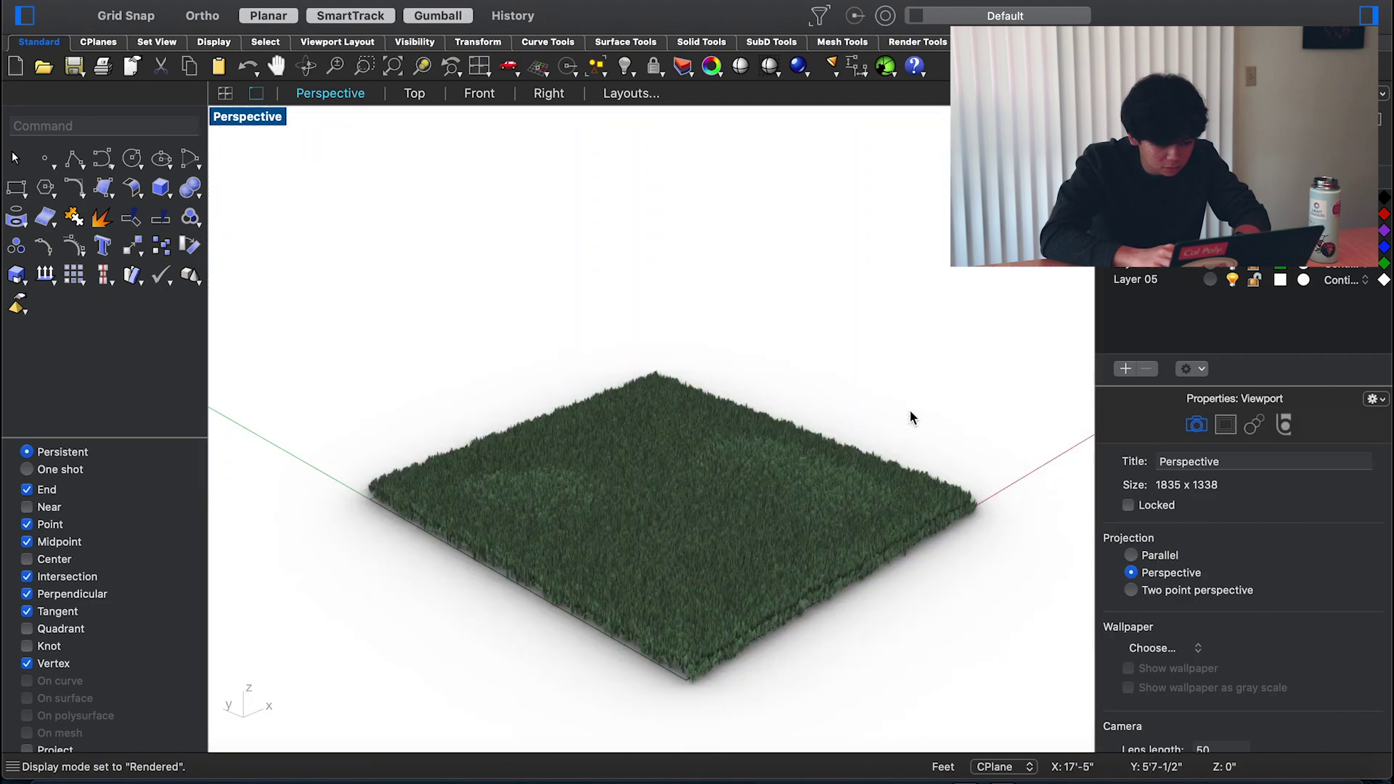
{"action": "scroll", "coordinate": [912, 418], "scroll_direction": "down", "scroll_amount": 5}
{"action": "scroll", "coordinate": [913, 419], "scroll_direction": "up", "scroll_amount": 4}
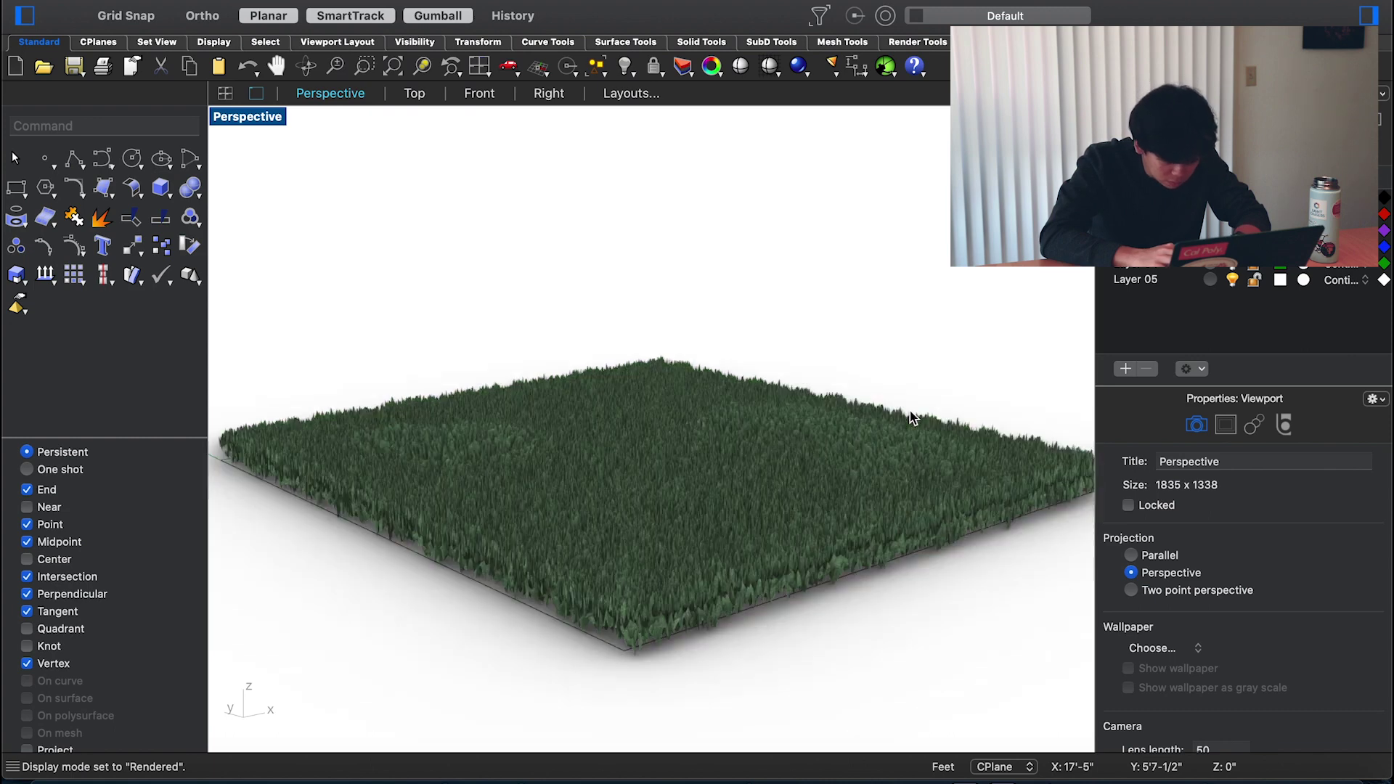
{"action": "key", "text": "ctrl+alt+s"}
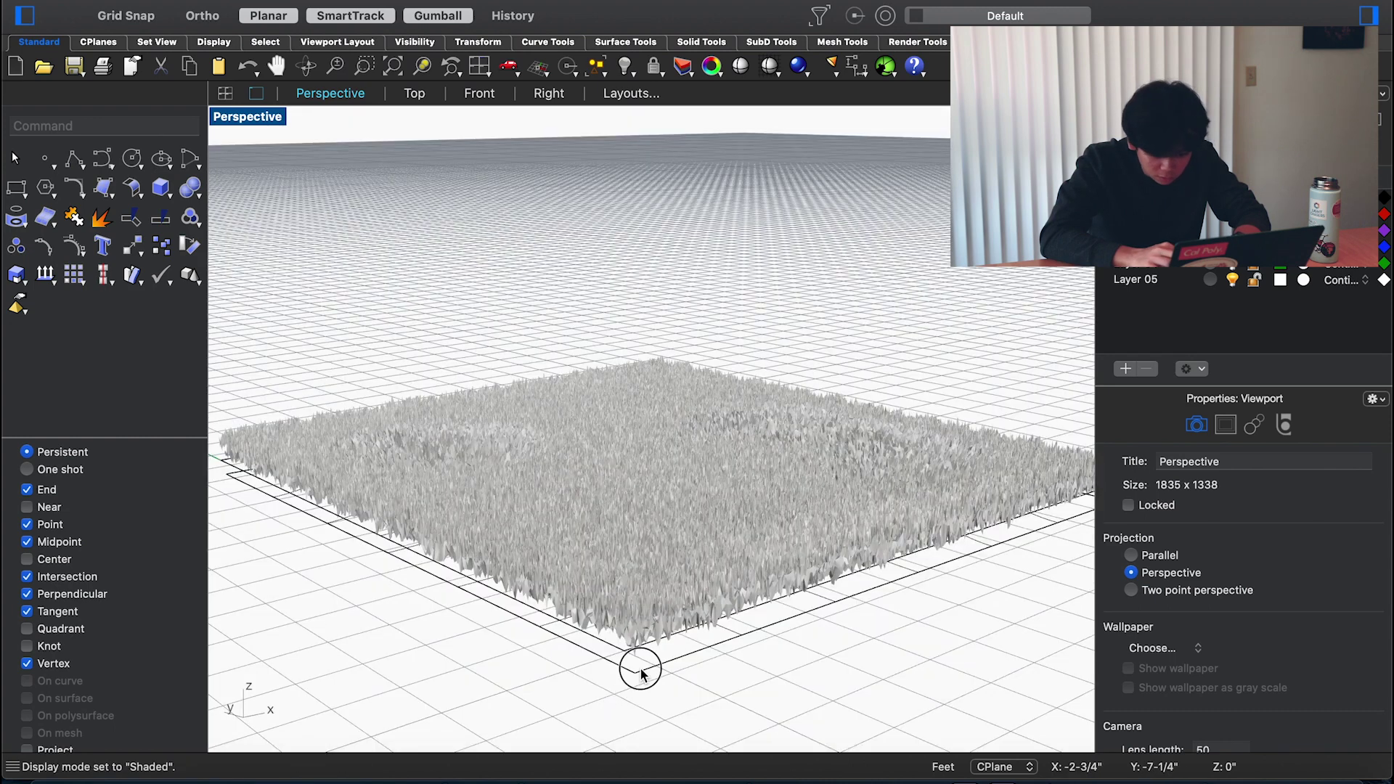
Select the undulating surface and raise its displacement's initial mesh quality to Very high
{"action": "left_click", "coordinate": [640, 668]}
{"action": "scroll", "coordinate": [1206, 588], "scroll_direction": "down", "scroll_amount": 5}
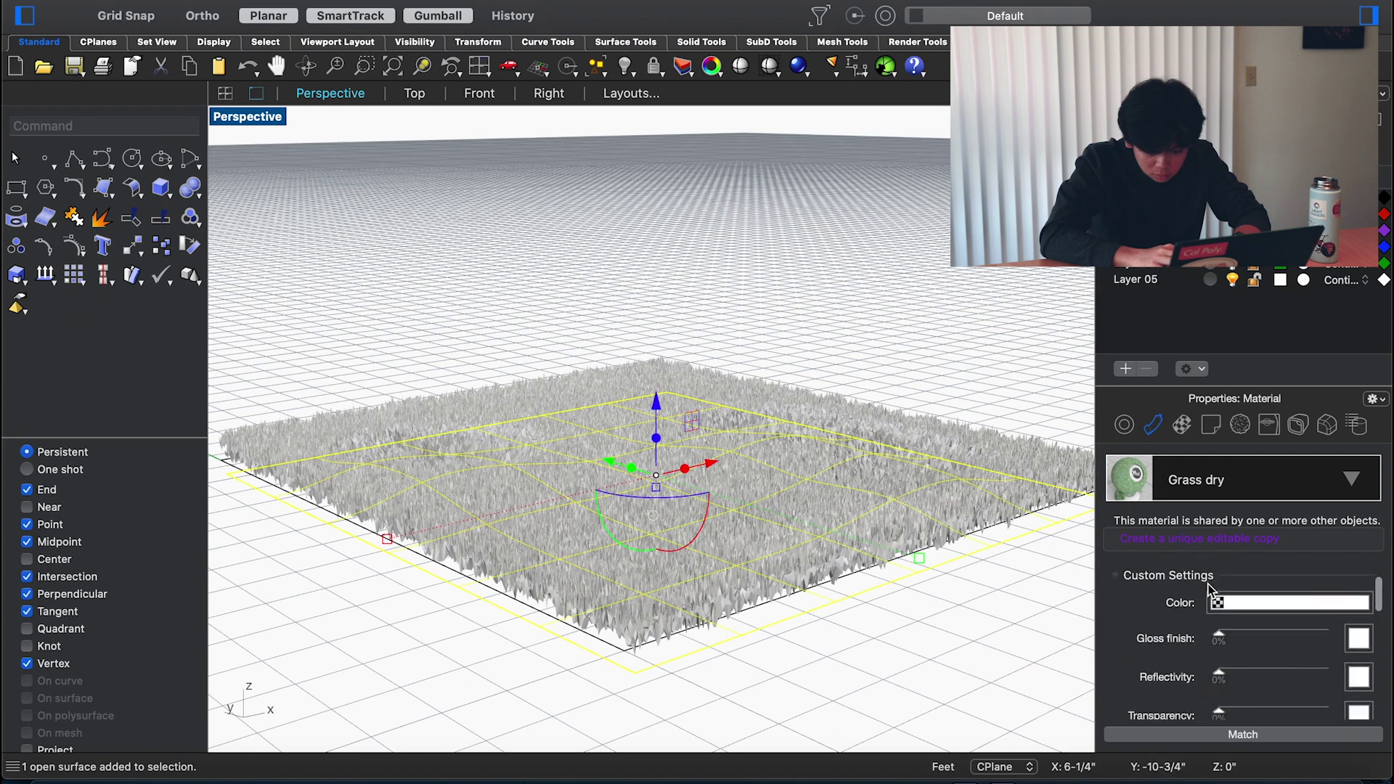
{"action": "scroll", "coordinate": [1208, 589], "scroll_direction": "down", "scroll_amount": 3}
{"action": "scroll", "coordinate": [1242, 524], "scroll_direction": "up", "scroll_amount": 5}
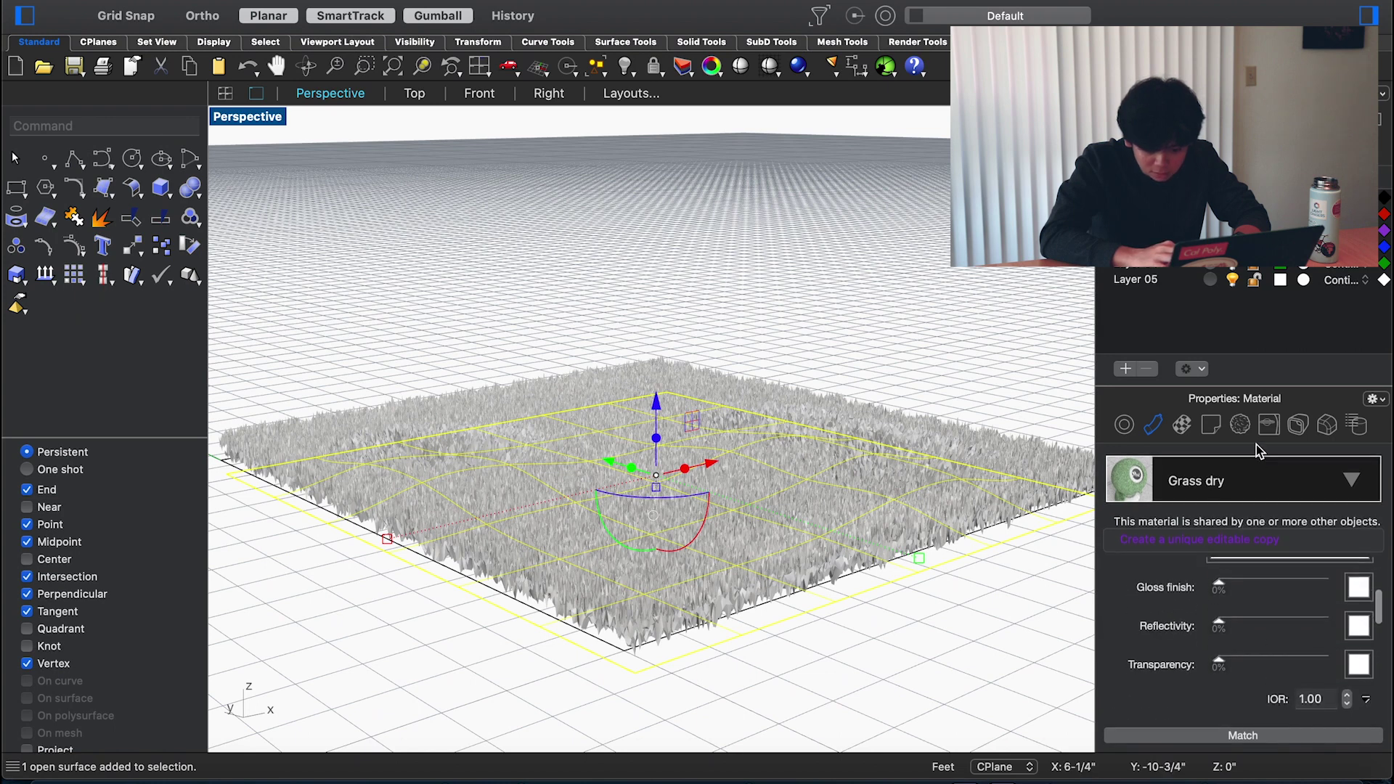
{"action": "left_click", "coordinate": [1241, 425]}
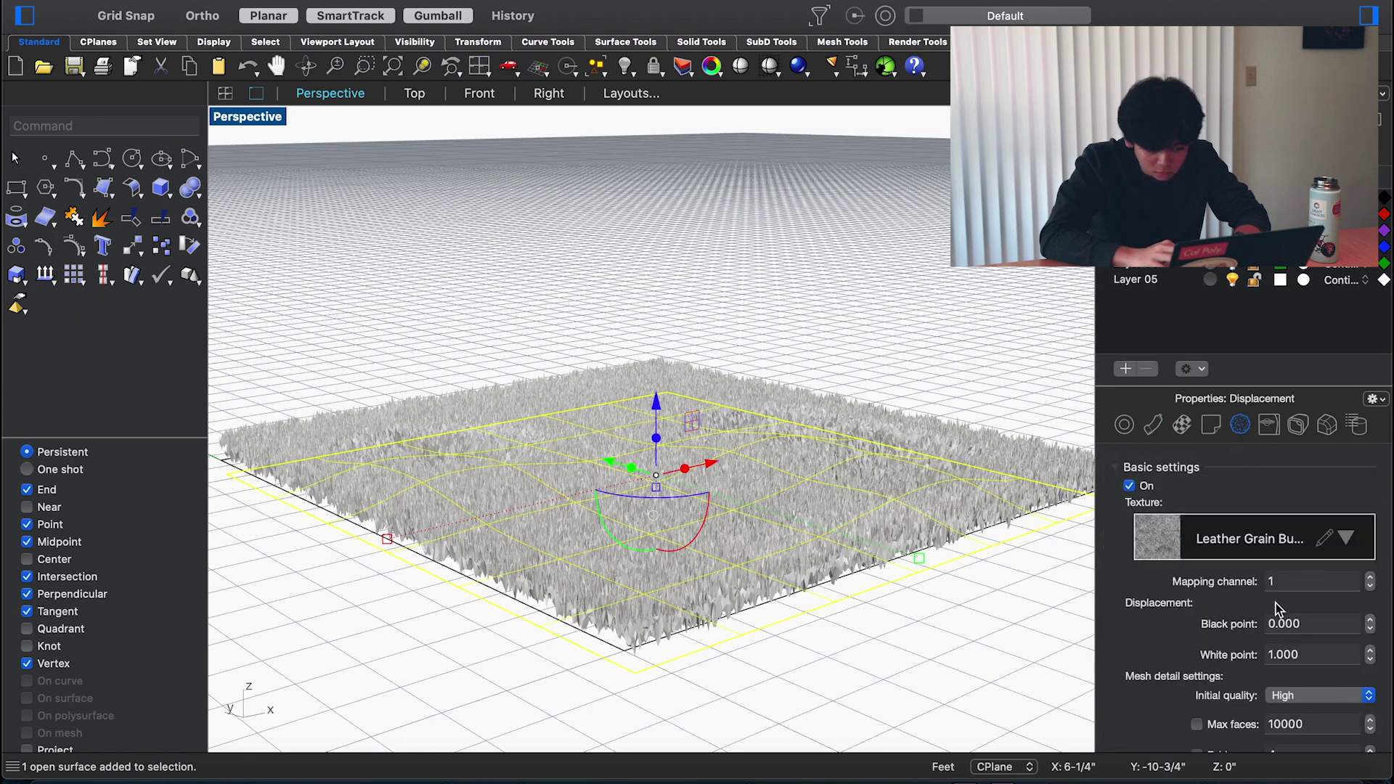
{"action": "left_click", "coordinate": [856, 326]}
Preview the updated grass in Rendered mode from another side and switch back to Shaded mode
{"action": "key", "text": "ctrl+alt+r"}
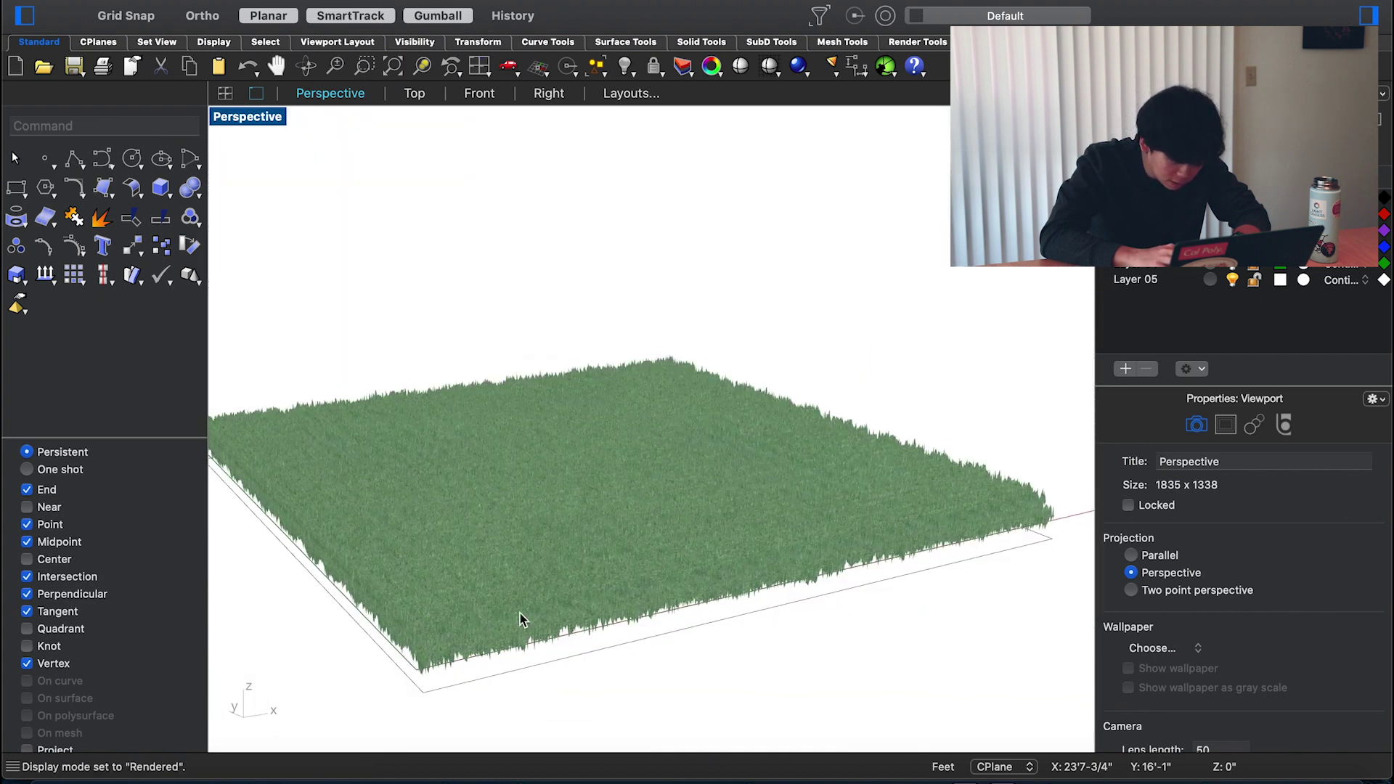
{"action": "mouse_move", "coordinate": [855, 335]}
{"action": "right_mouse_down"}
{"action": "mouse_move", "coordinate": [776, 326]}
{"action": "mouse_move", "coordinate": [494, 507]}
{"action": "right_mouse_up"}
{"action": "key", "text": "ctrl+alt+s"}
Draw a new rectangular plane beside the grass, larger than the existing grass surface and overlapping its edge
{"action": "scroll", "coordinate": [494, 506], "scroll_direction": "right", "scroll_amount": 5}
{"action": "scroll", "coordinate": [494, 507], "scroll_direction": "down", "scroll_amount": 5}
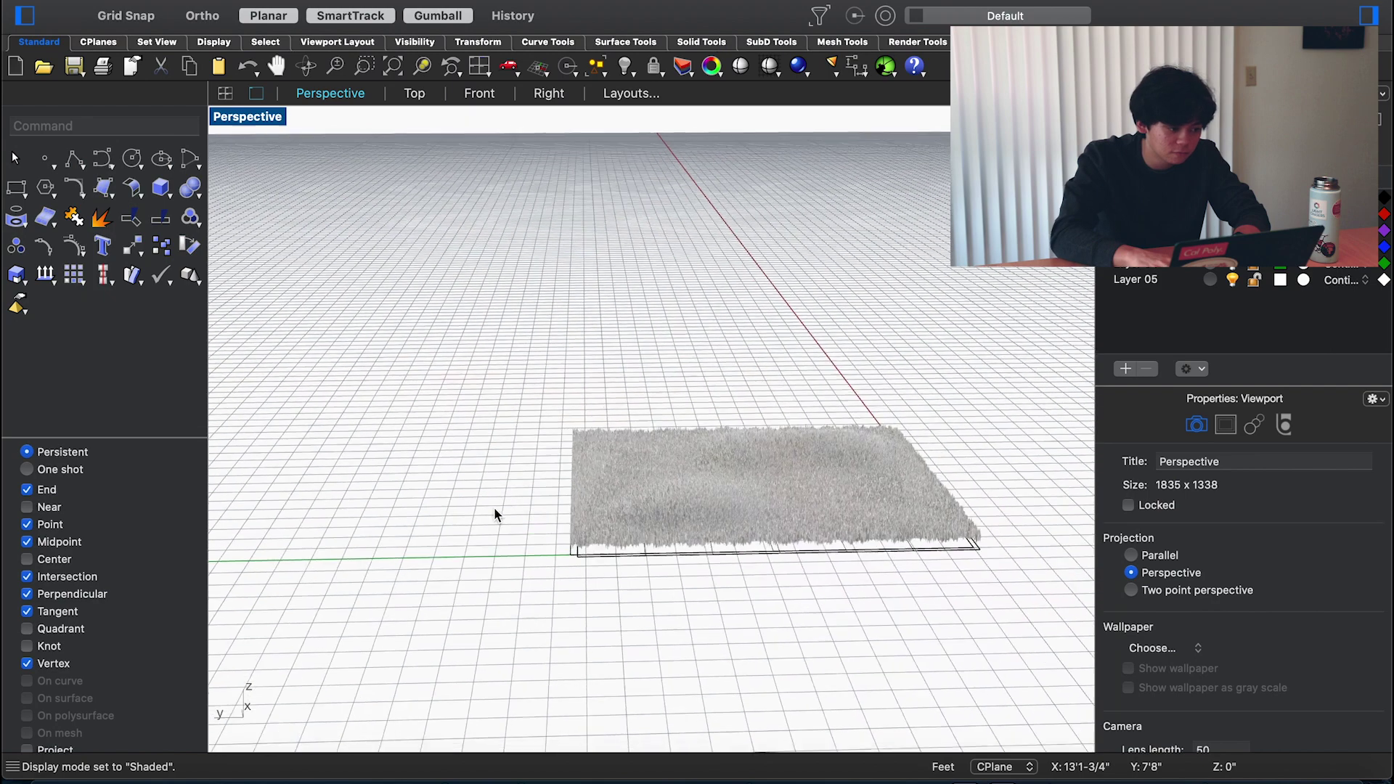
{"action": "scroll", "coordinate": [494, 507], "scroll_direction": "left", "scroll_amount": 8}
{"action": "type", "text": "pl"}
{"action": "key", "text": "Return"}
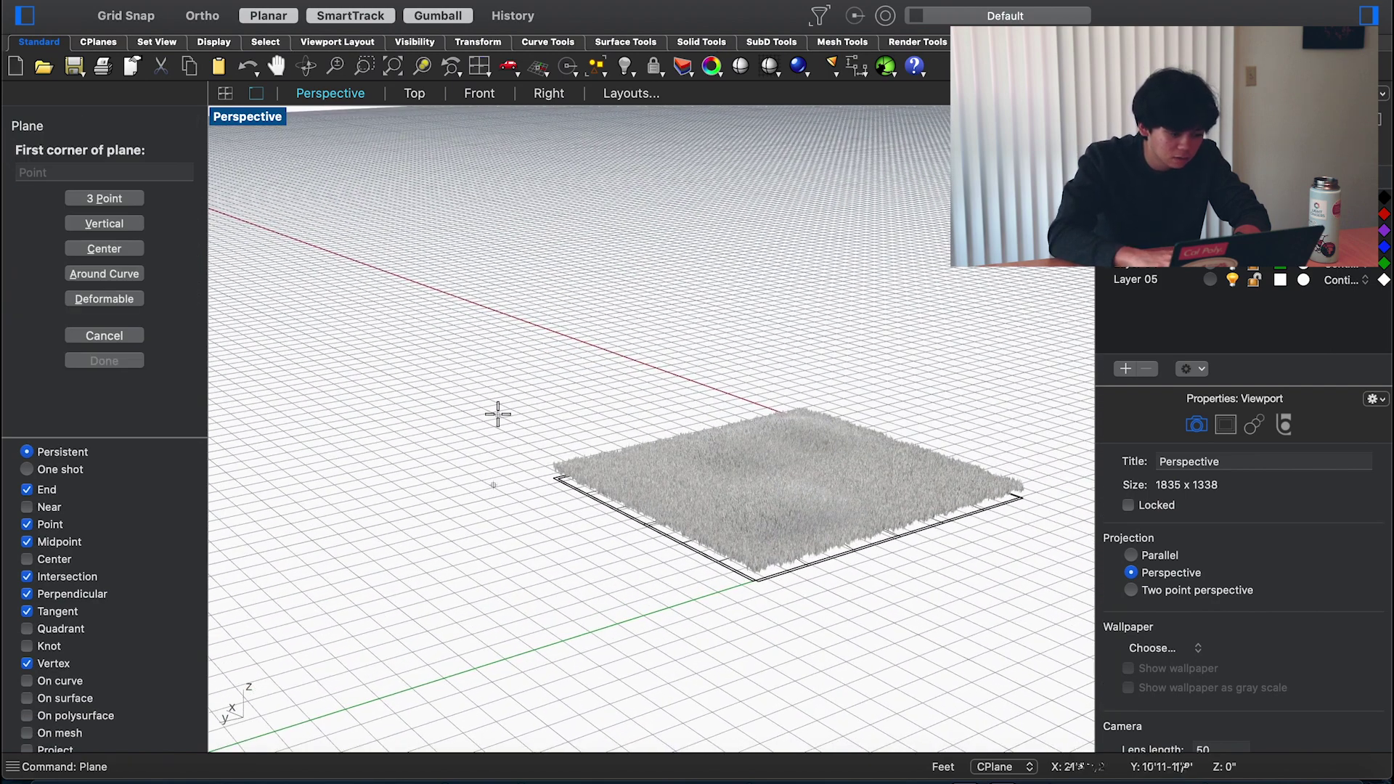
{"action": "left_click", "coordinate": [498, 408]}
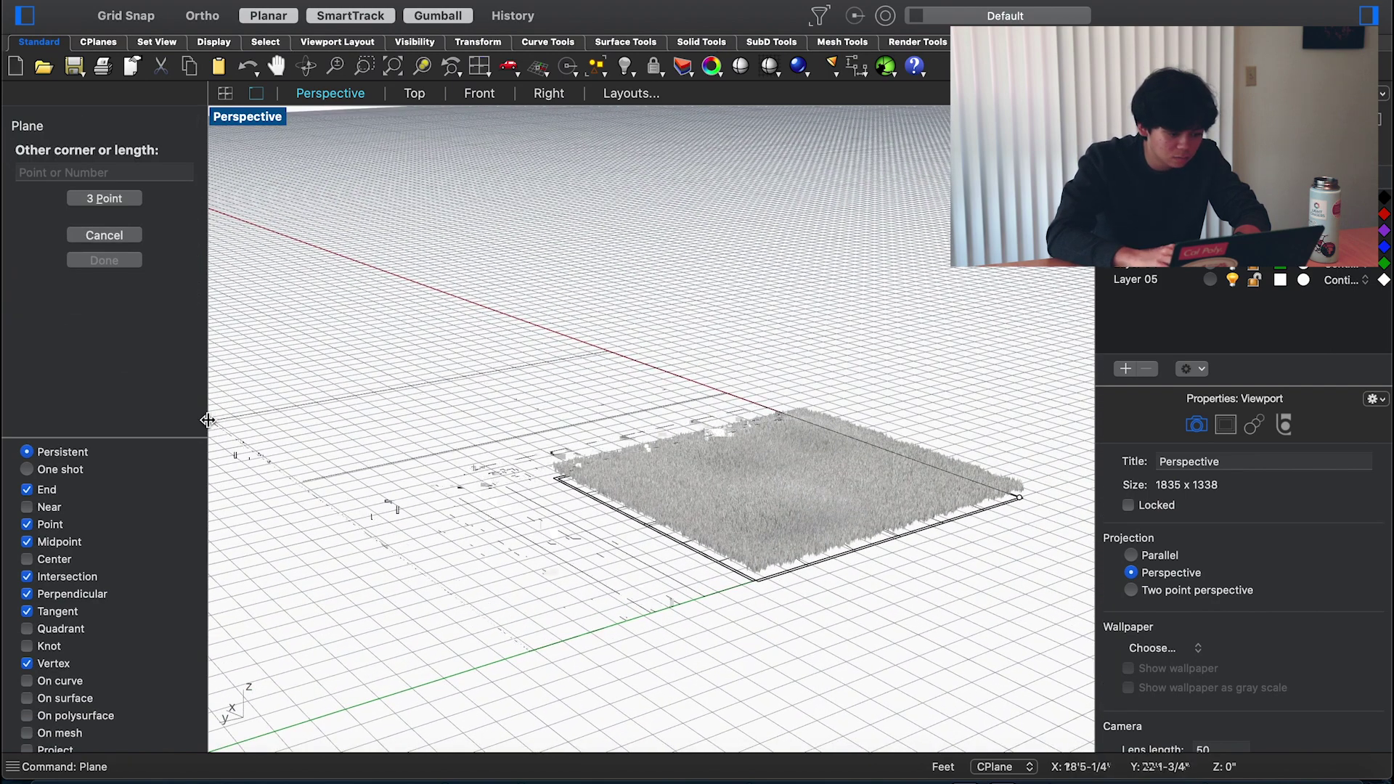
{"action": "scroll", "coordinate": [245, 442], "scroll_direction": "up", "scroll_amount": 5}
{"action": "left_click", "coordinate": [244, 441]}
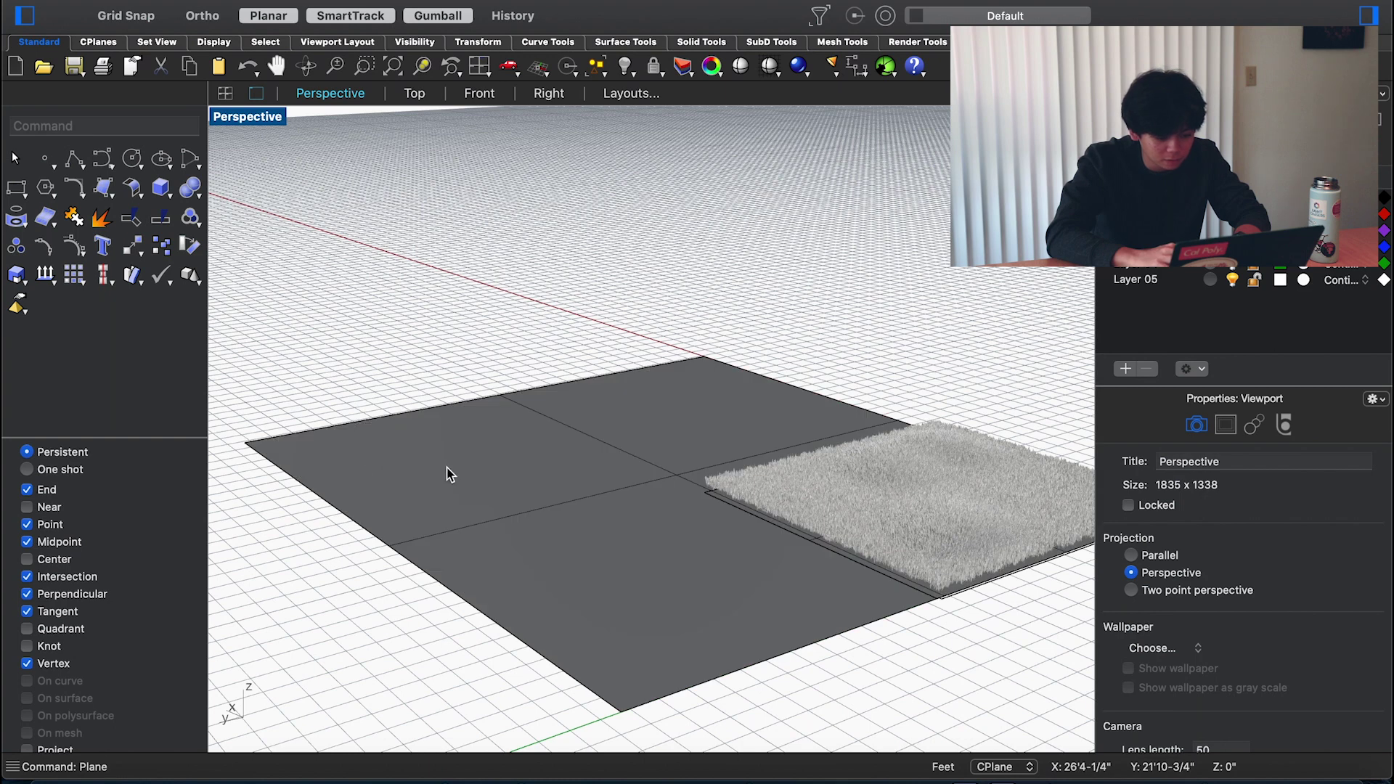
Move the new plane clear of the grass and rebuild it with 9 V points and degree 3 in both directions
{"action": "scroll", "coordinate": [448, 473], "scroll_direction": "down", "scroll_amount": 2}
{"action": "left_click", "coordinate": [494, 492]}
{"action": "scroll", "coordinate": [615, 472], "scroll_direction": "down", "scroll_amount": 3}
{"action": "left_click_drag", "start_coordinate": [616, 472], "coordinate": [424, 516]}
{"action": "type", "text": "Rebuild"}
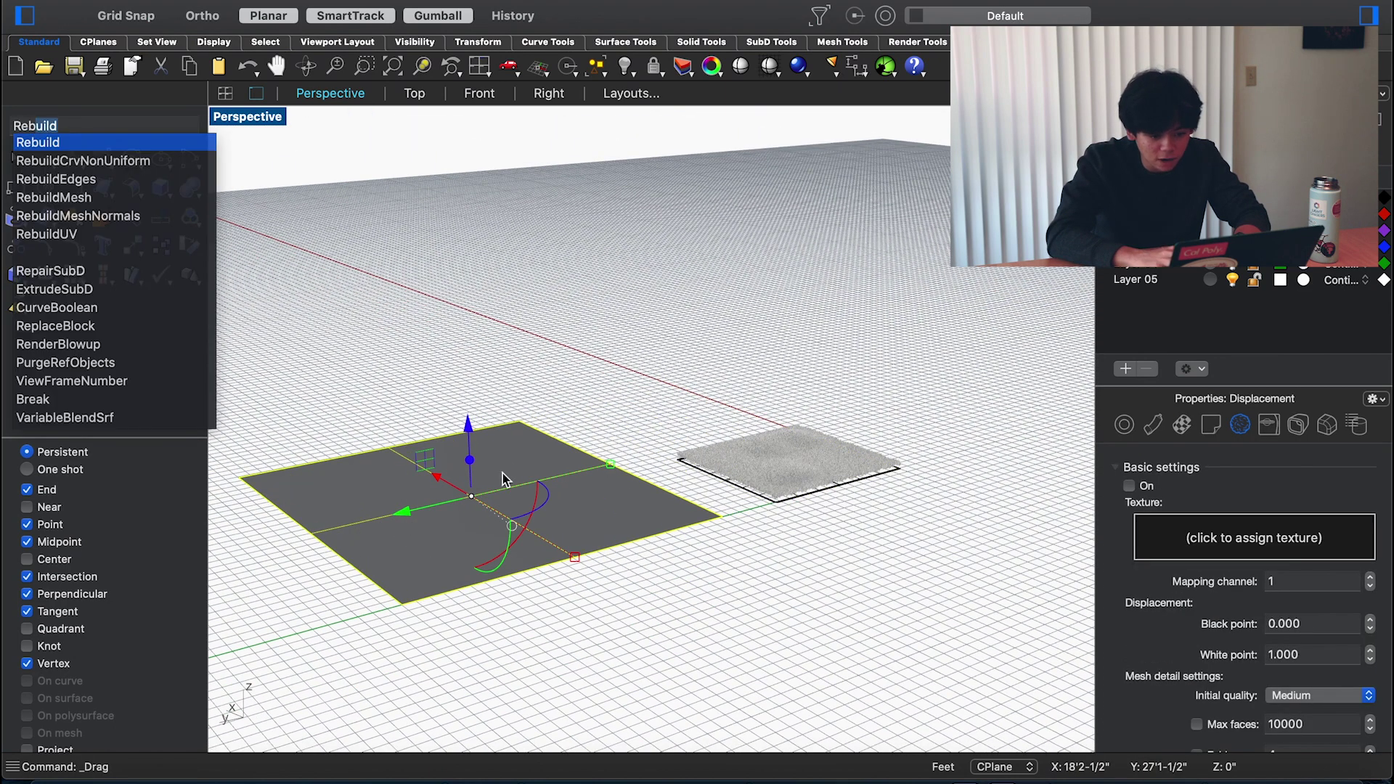
{"action": "key", "text": "Return"}
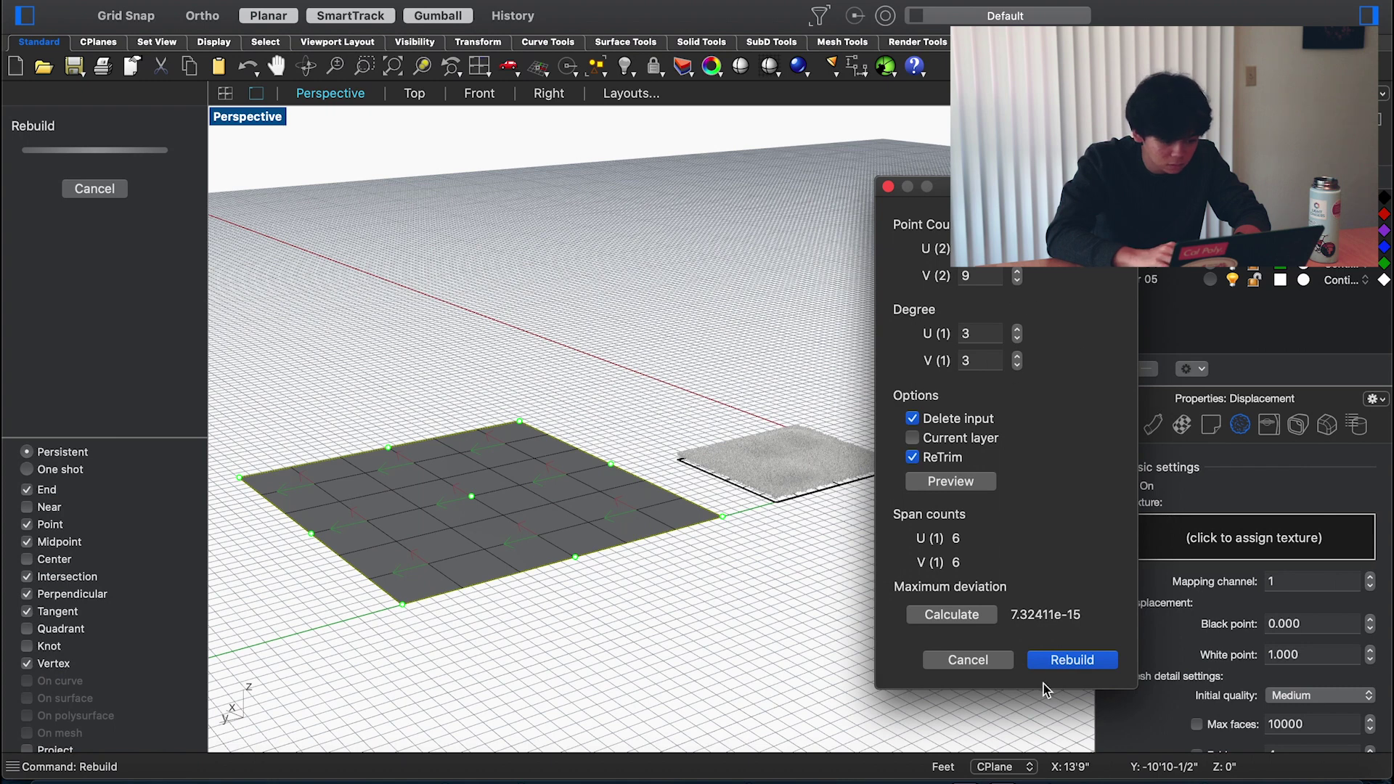
{"action": "left_click", "coordinate": [1071, 659]}
{"action": "left_click", "coordinate": [811, 608]}
{"action": "right_click_drag", "start_coordinate": [812, 608], "coordinate": [957, 581], "text": "shift"}
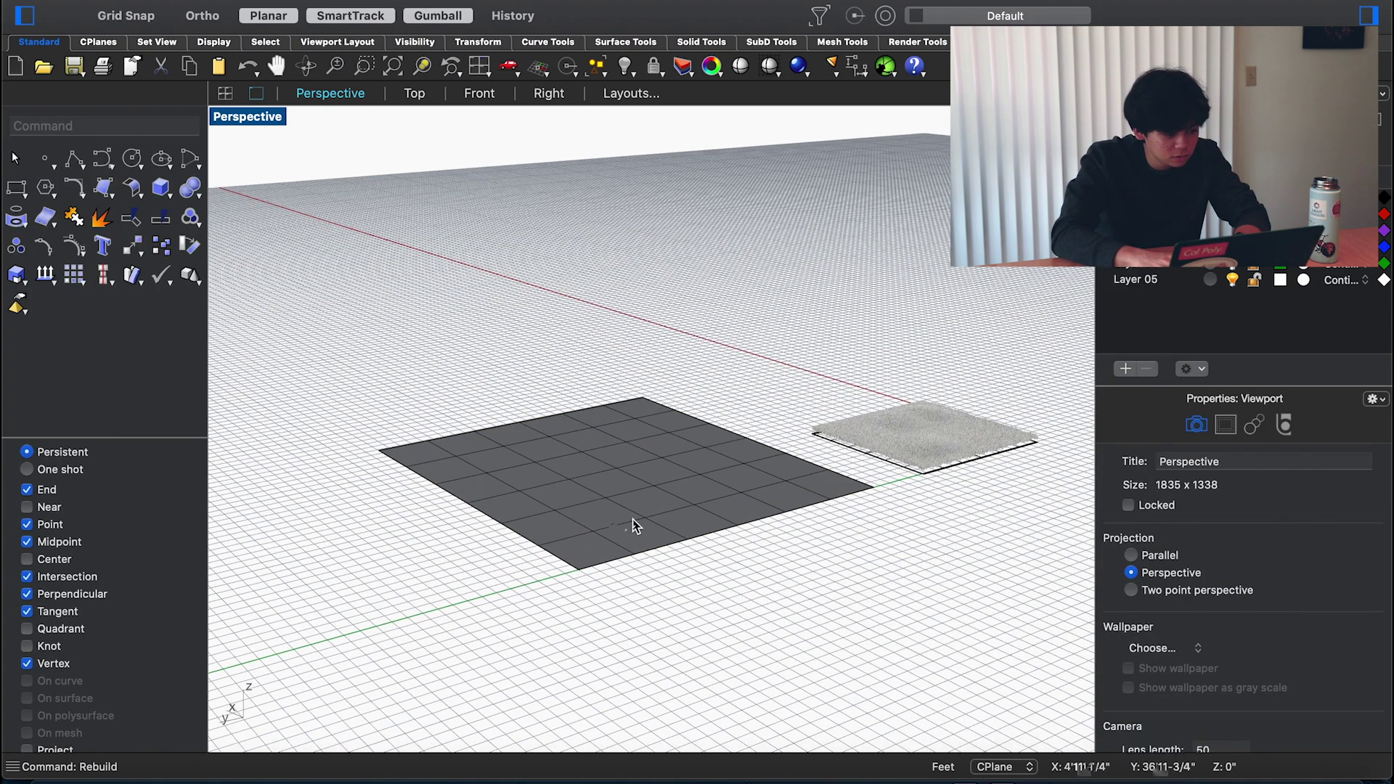
Turn on the rebuilt plane's control points and raise groups of interior points to shape a tall mound
{"action": "left_click", "coordinate": [608, 522]}
{"action": "type", "text": "pon"}
{"action": "key", "text": "Return"}
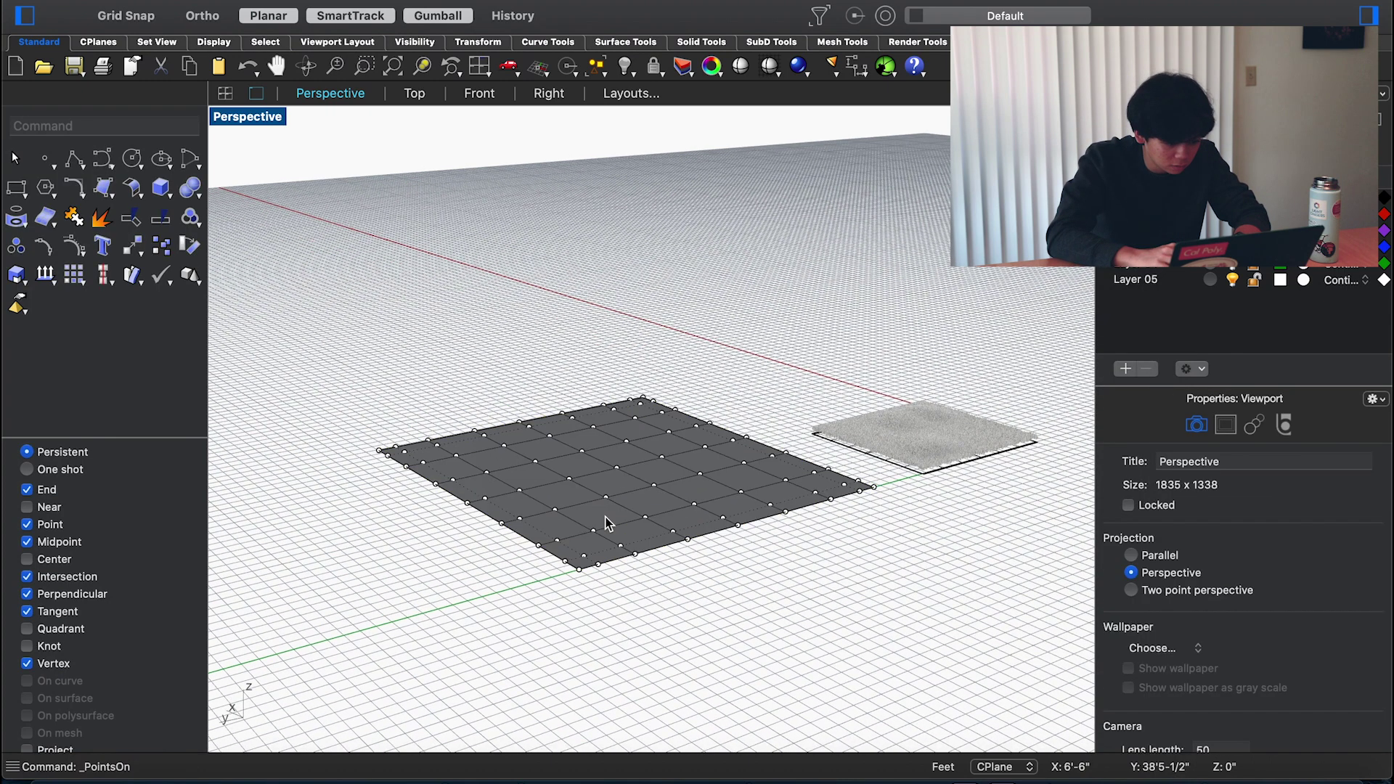
{"action": "scroll", "coordinate": [608, 523], "scroll_direction": "up", "scroll_amount": 4}
{"action": "right_click_drag", "start_coordinate": [608, 524], "coordinate": [290, 462]}
{"action": "left_click_drag", "start_coordinate": [405, 349], "coordinate": [549, 499]}
{"action": "left_click_drag", "start_coordinate": [477, 382], "coordinate": [475, 376]}
{"action": "left_click_drag", "start_coordinate": [474, 376], "coordinate": [475, 363]}
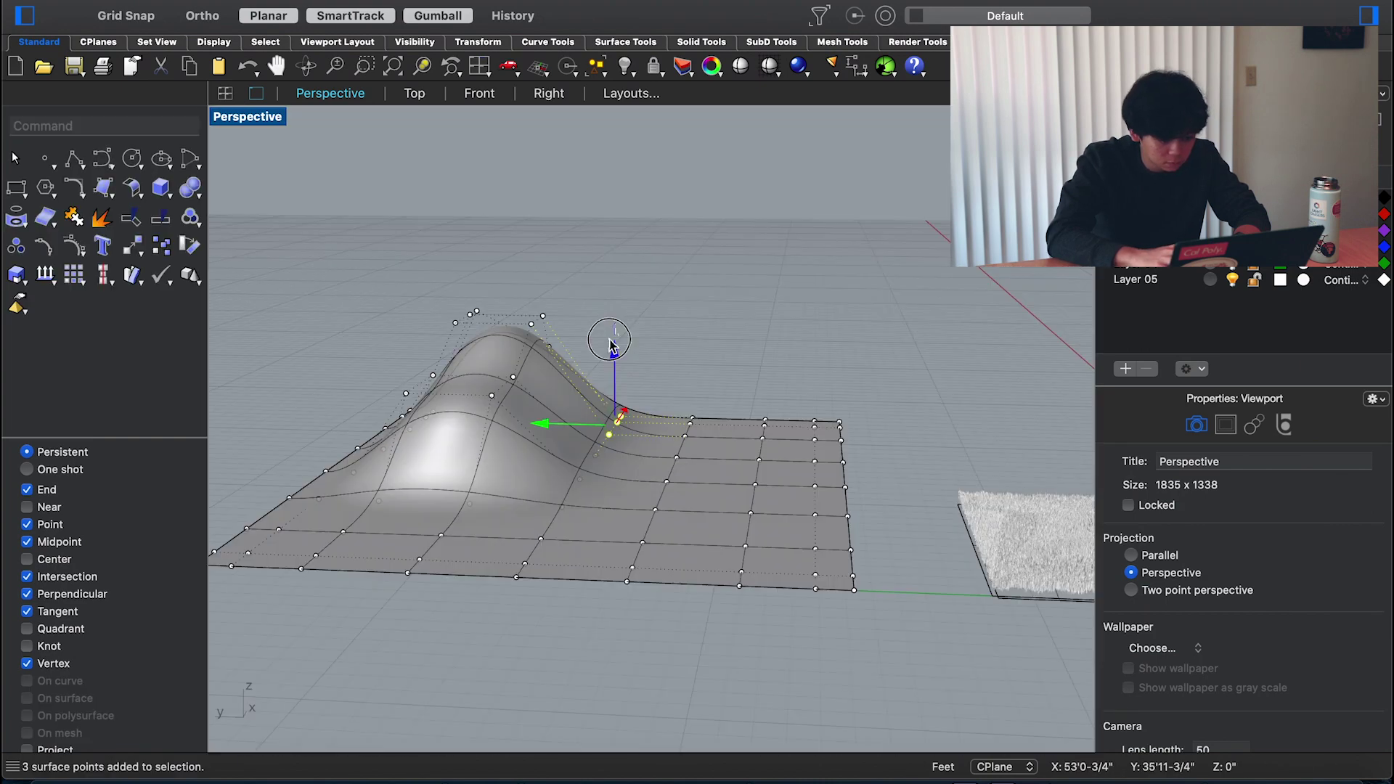
{"action": "left_click_drag", "start_coordinate": [610, 341], "coordinate": [614, 312]}
{"action": "left_click", "coordinate": [773, 276]}
Draw a flat box about 6 inches high at the foot of the mound, starting from a surface control point
{"action": "right_click_drag", "start_coordinate": [768, 276], "coordinate": [768, 276]}
{"action": "key", "text": "ctrl+alt+s"}
{"action": "scroll", "coordinate": [639, 350], "scroll_direction": "up", "scroll_amount": 10}
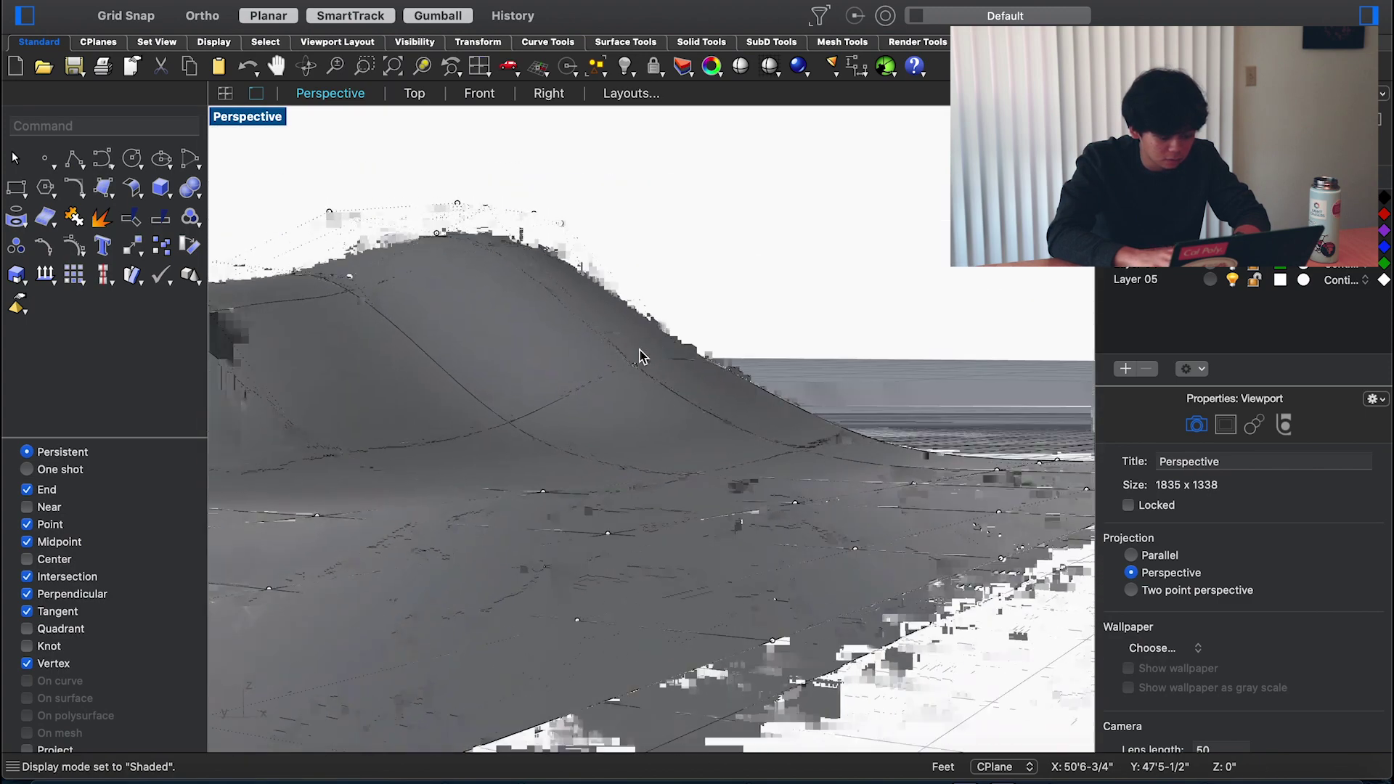
{"action": "scroll", "coordinate": [639, 350], "scroll_direction": "up", "scroll_amount": 10}
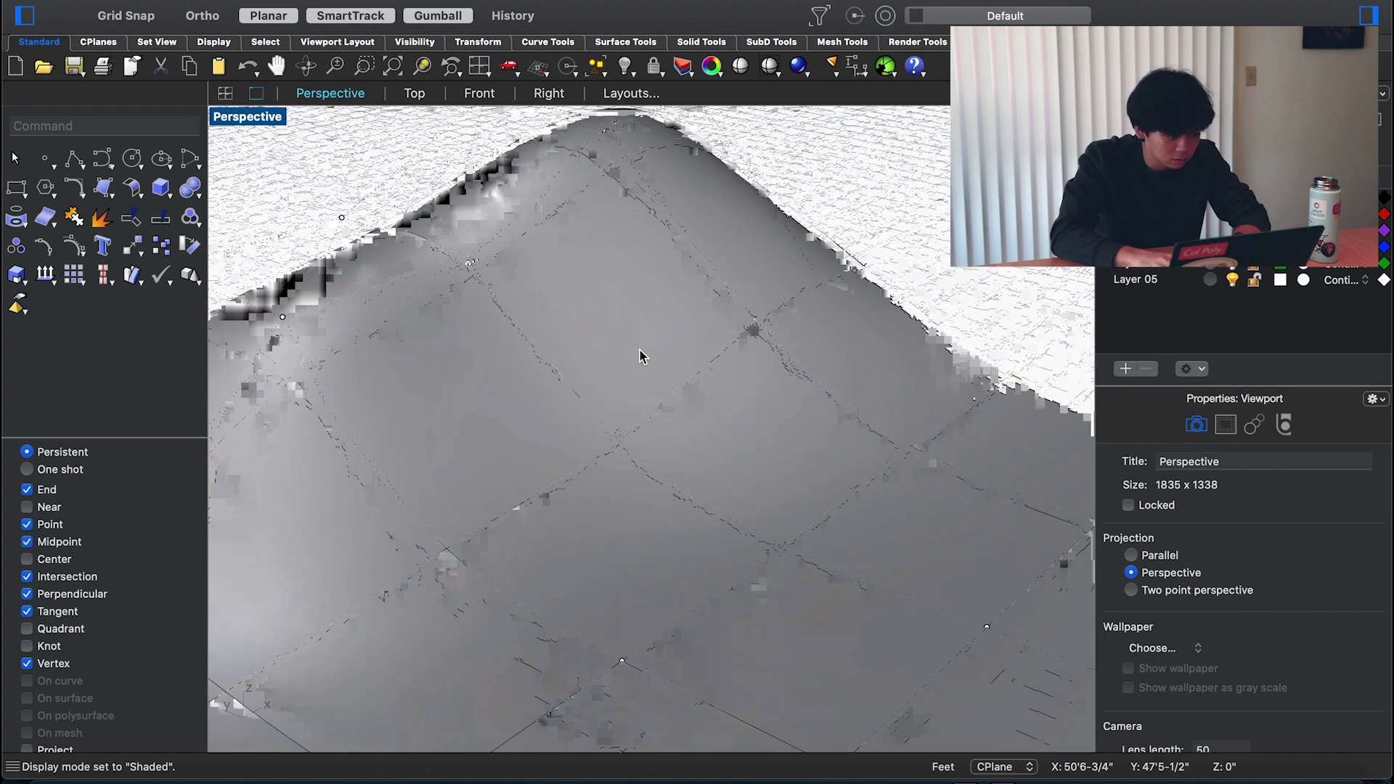
{"action": "type", "text": "box"}
{"action": "key", "text": "Return"}
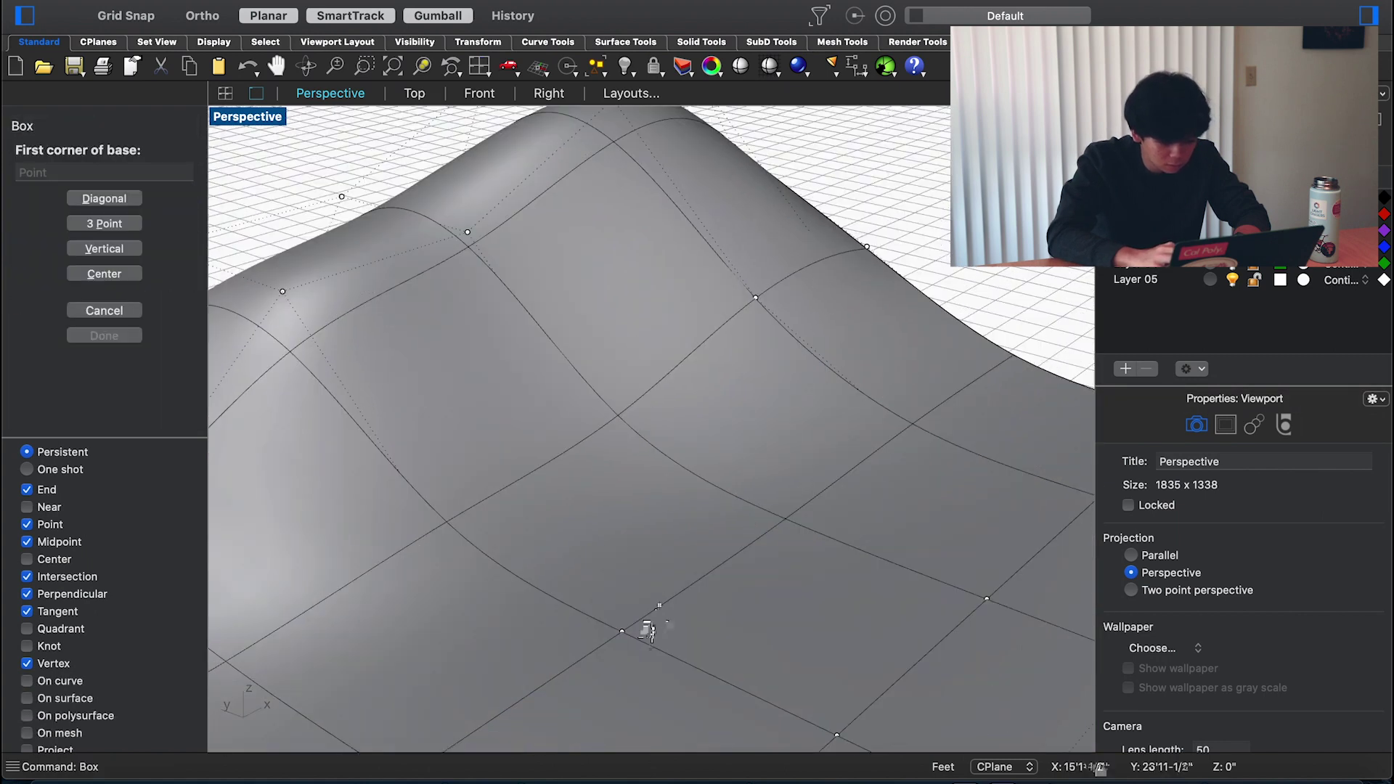
{"action": "left_click", "coordinate": [624, 631]}
{"action": "left_click", "coordinate": [852, 579]}
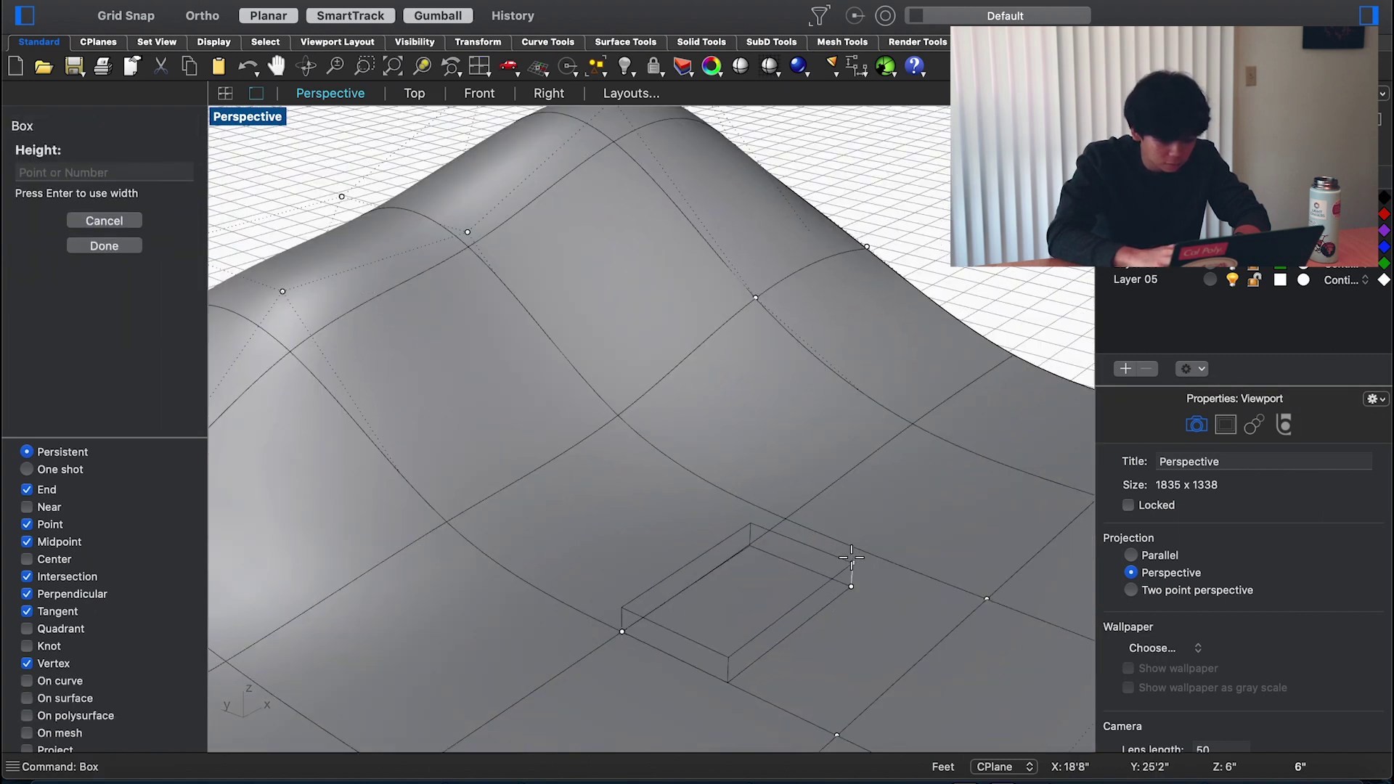
{"action": "left_click", "coordinate": [851, 552]}
{"action": "left_click", "coordinate": [851, 551]}
Move the box into the mound's slope for a Rendered preview and delete both the box and the mound
{"action": "left_click_drag", "start_coordinate": [679, 581], "coordinate": [490, 484]}
{"action": "left_click", "coordinate": [932, 216]}
{"action": "right_click_drag", "start_coordinate": [933, 216], "coordinate": [958, 162]}
{"action": "key", "text": "ctrl+alt+r"}
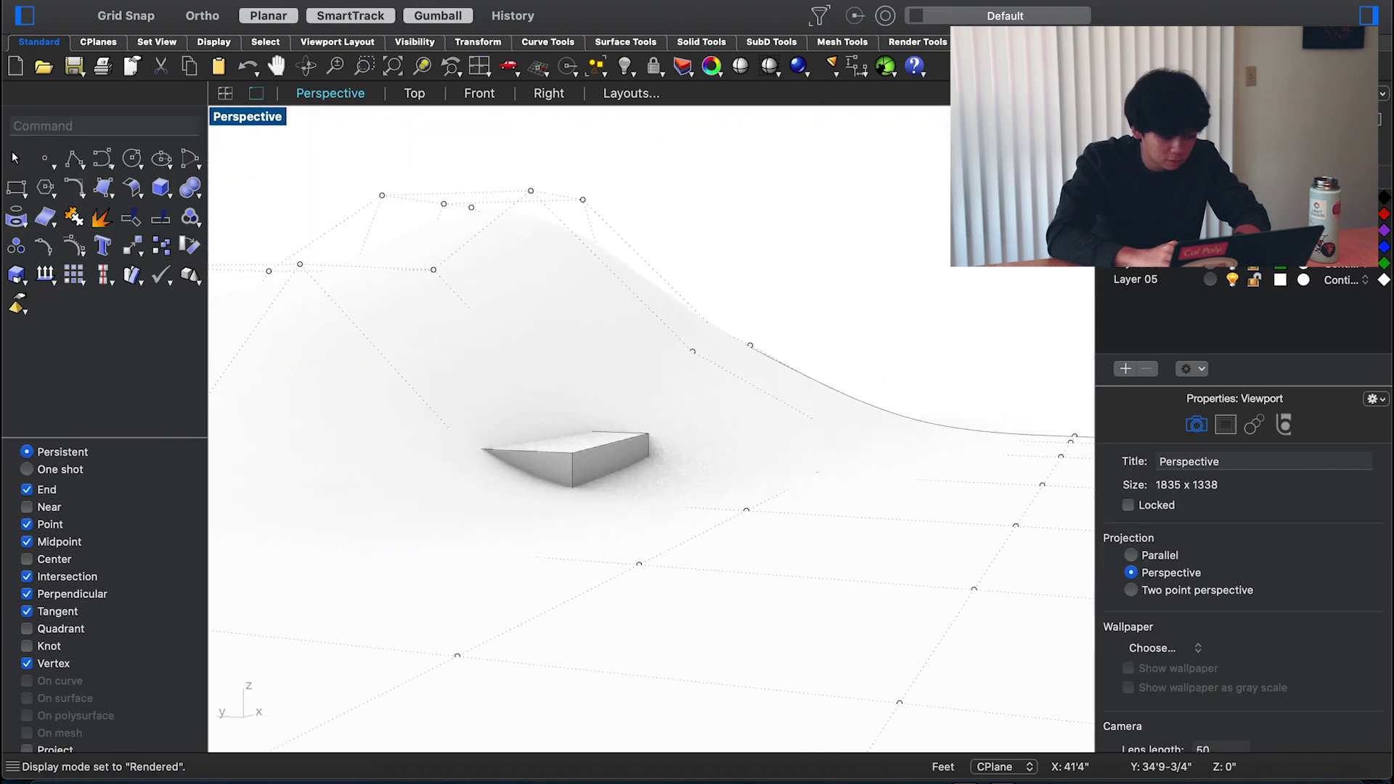
{"action": "right_click_drag", "start_coordinate": [726, 327], "coordinate": [559, 360]}
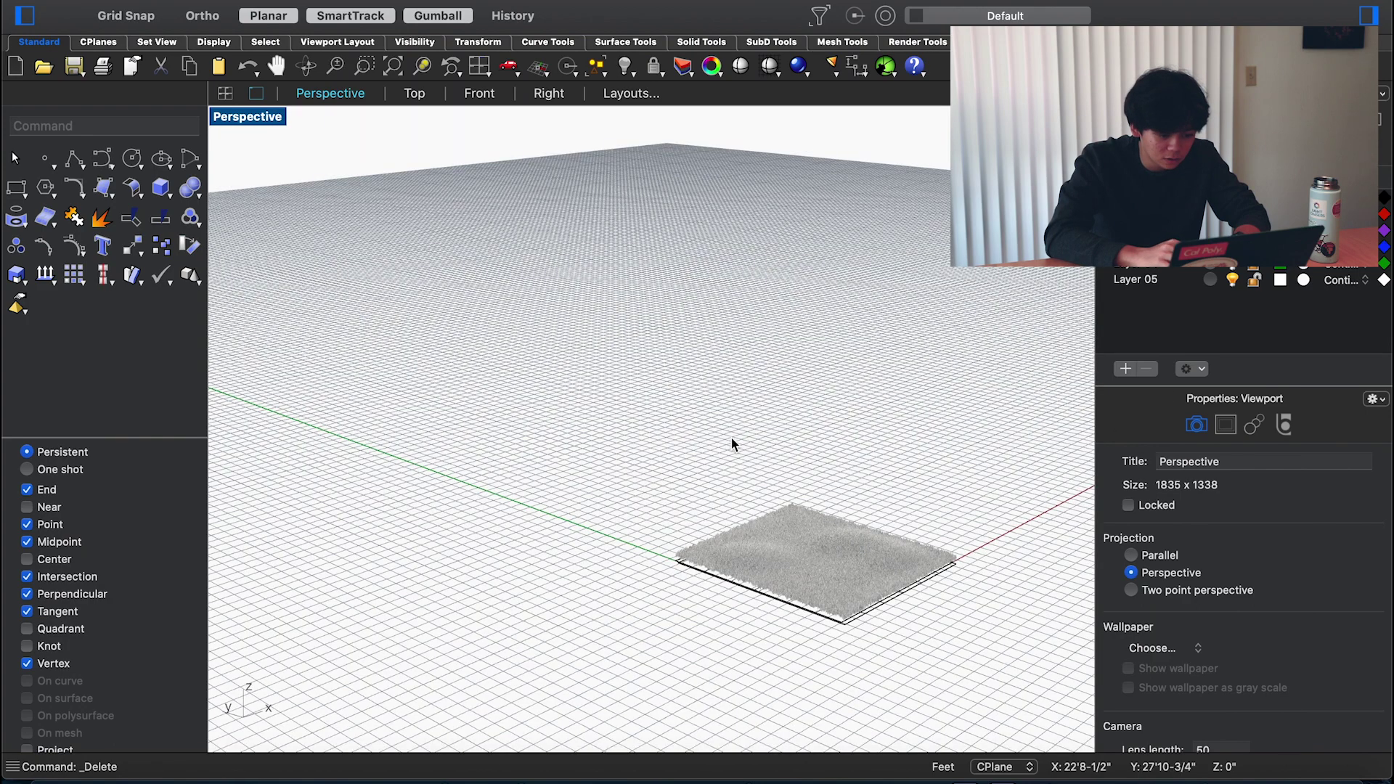
Inspect the layered grass up close in Shaded and Rendered modes and return to Shaded mode
{"action": "scroll", "coordinate": [673, 472], "scroll_direction": "right", "scroll_amount": 3, "text": "shift"}
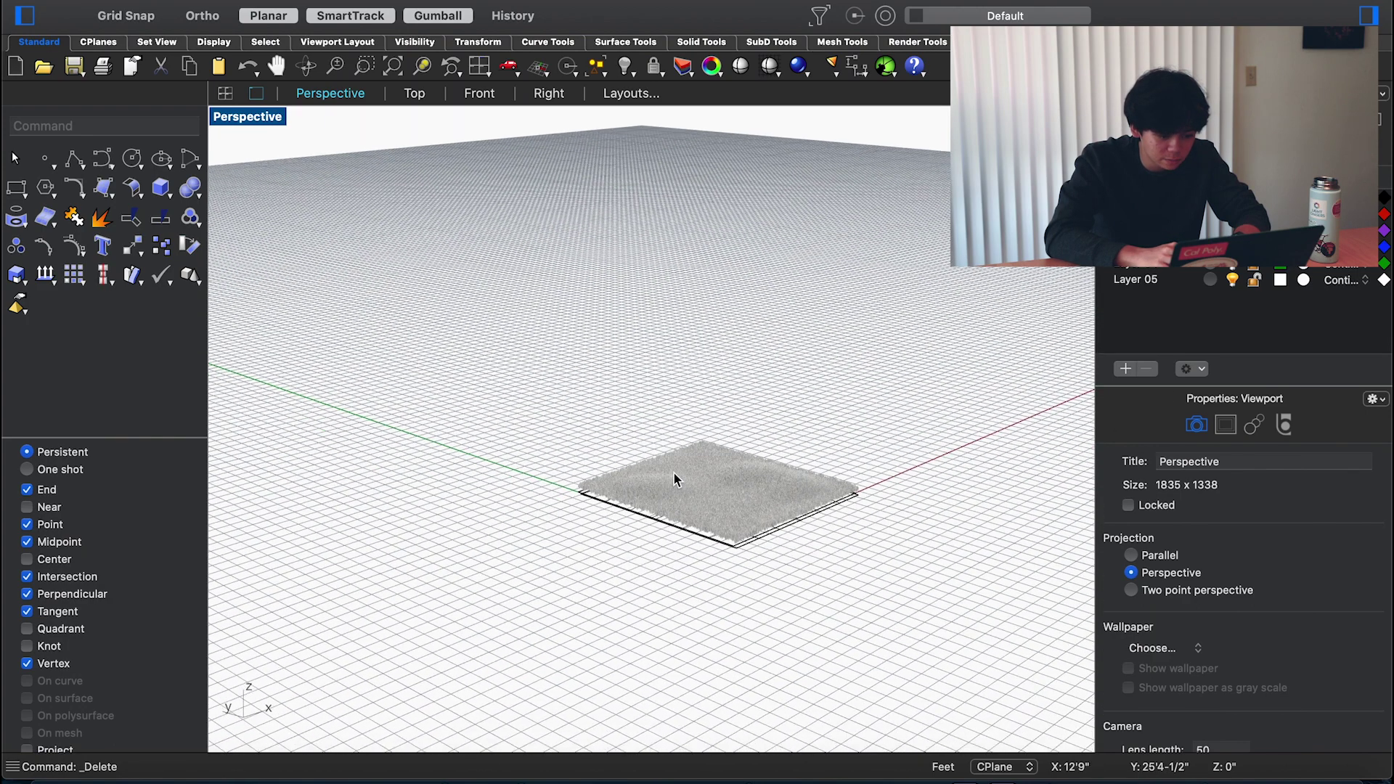
{"action": "scroll", "coordinate": [673, 472], "scroll_direction": "up", "scroll_amount": 15}
{"action": "scroll", "coordinate": [673, 472], "scroll_direction": "down", "scroll_amount": 5}
{"action": "scroll", "coordinate": [673, 472], "scroll_direction": "down", "scroll_amount": 3}
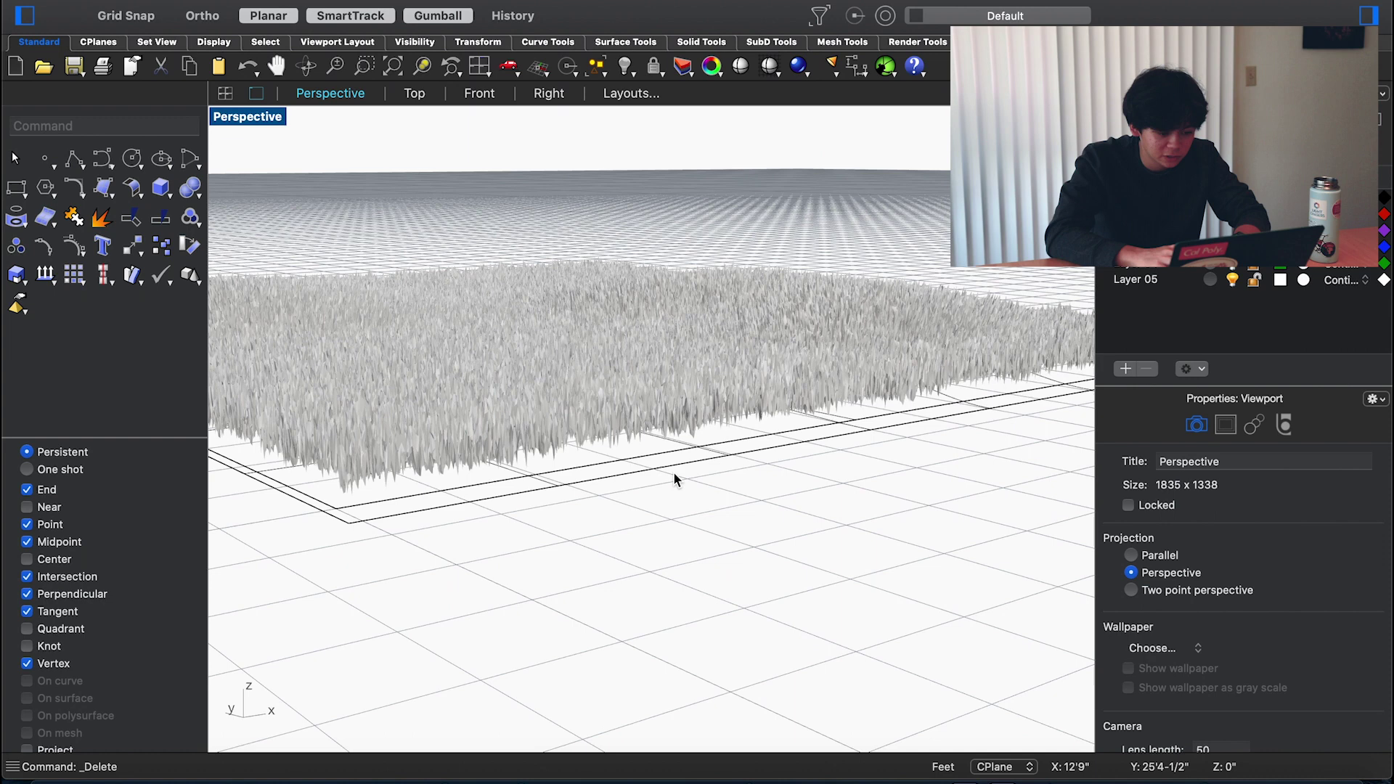
{"action": "key", "text": "ctrl+alt+r"}
{"action": "right_click_drag", "start_coordinate": [620, 403], "coordinate": [554, 442]}
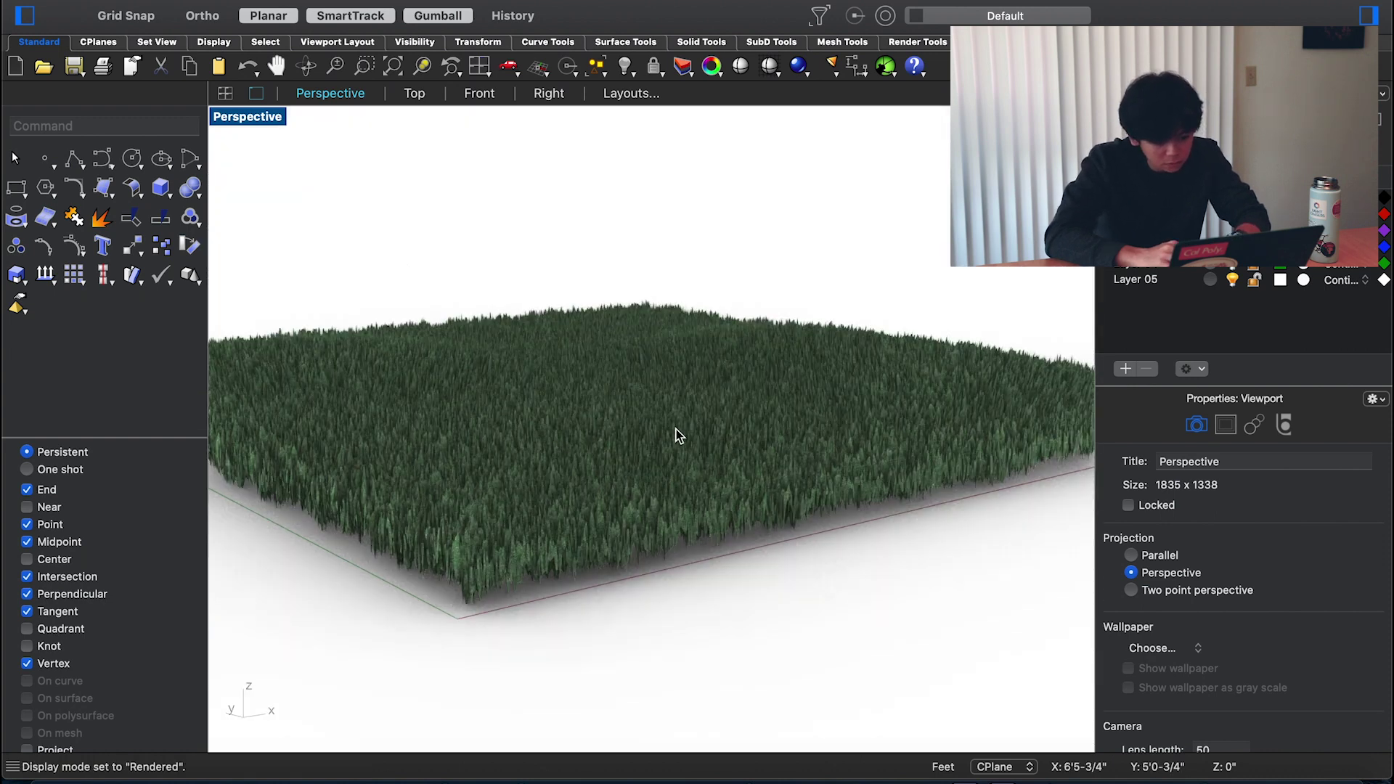
{"action": "key", "text": "ctrl+alt+s"}
Hide the undulating grass surface so only the flat grass plane is shown
{"action": "scroll", "coordinate": [616, 488], "scroll_direction": "down", "scroll_amount": 8}
{"action": "left_click", "coordinate": [614, 490]}
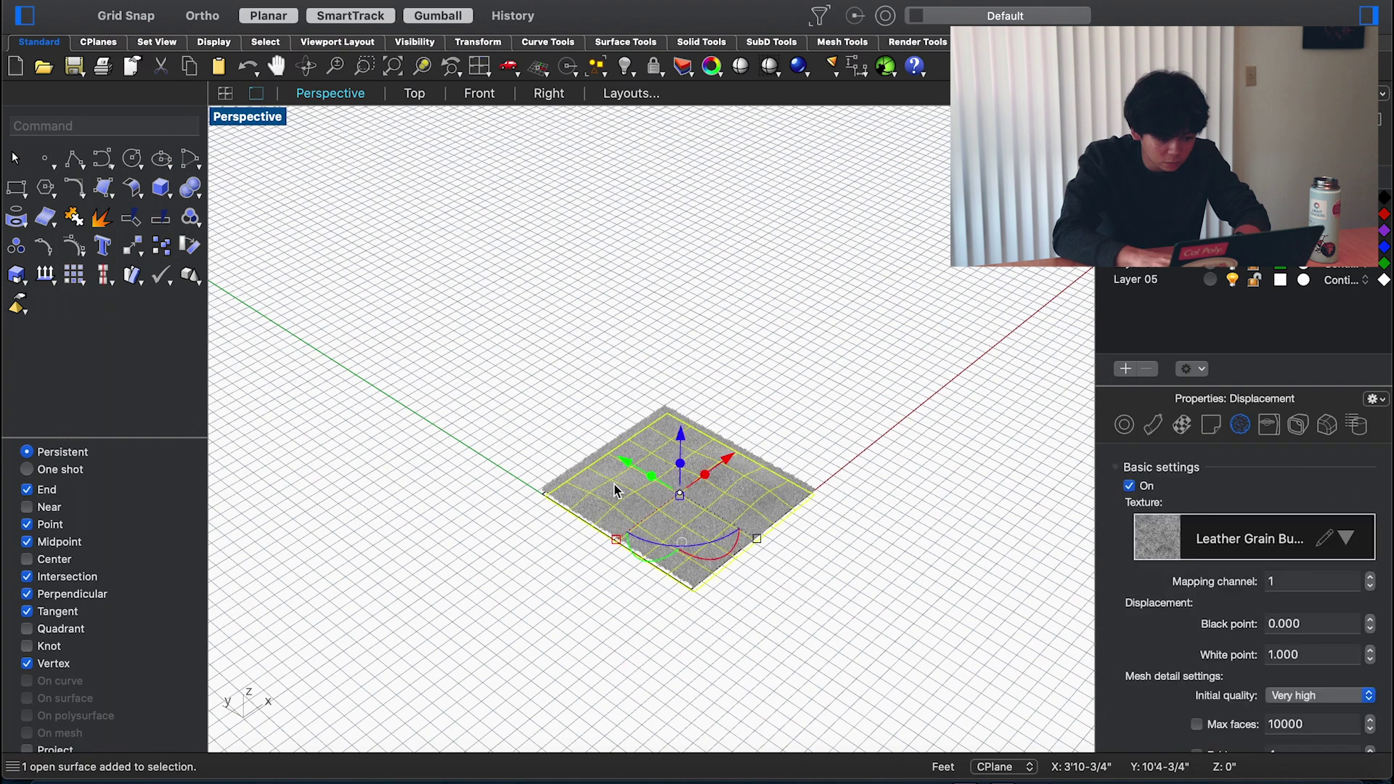
{"action": "type", "text": "Hide"}
{"action": "key", "text": "Return"}
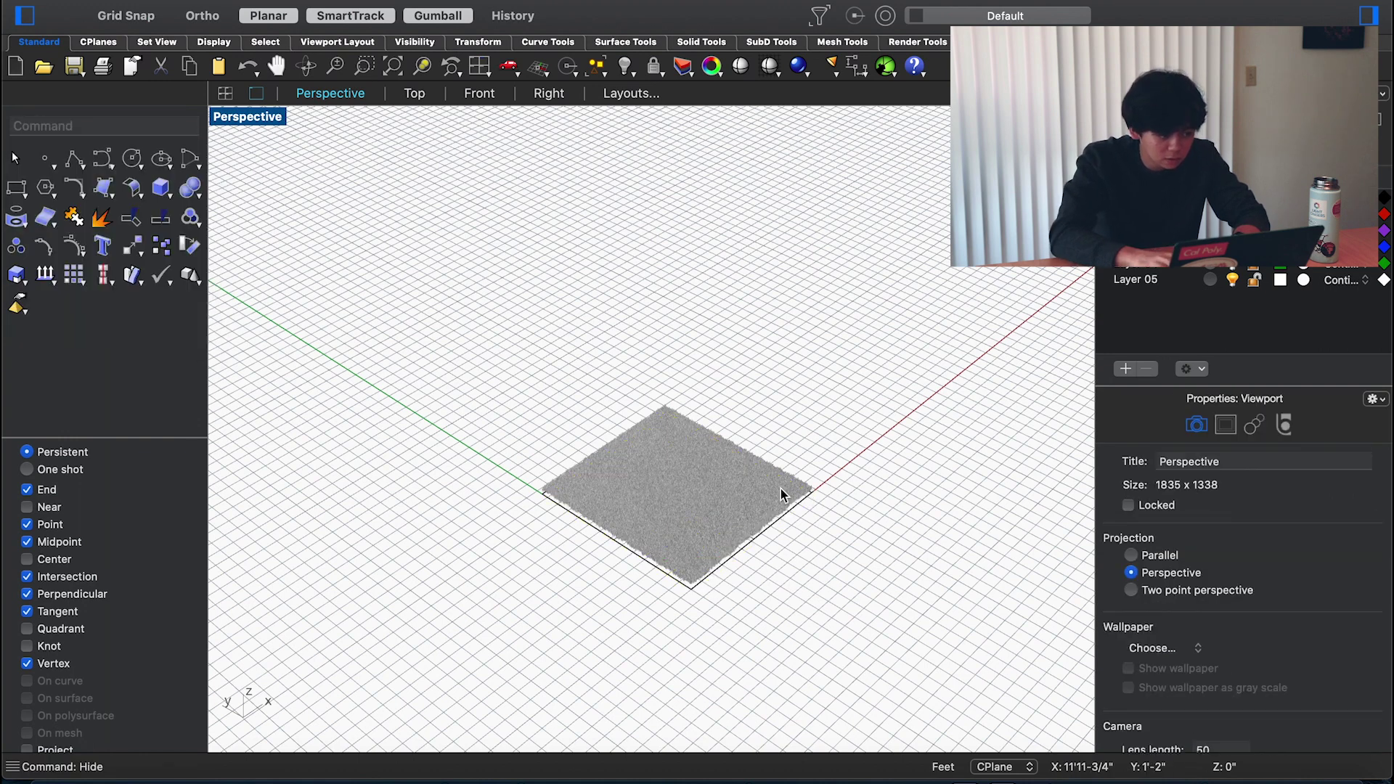
Select the flat grass plane, zoom to it and extract its render mesh with ExtractRenderMesh
{"action": "left_click", "coordinate": [716, 498]}
{"action": "type", "text": "zs"}
{"action": "key", "text": "Return"}
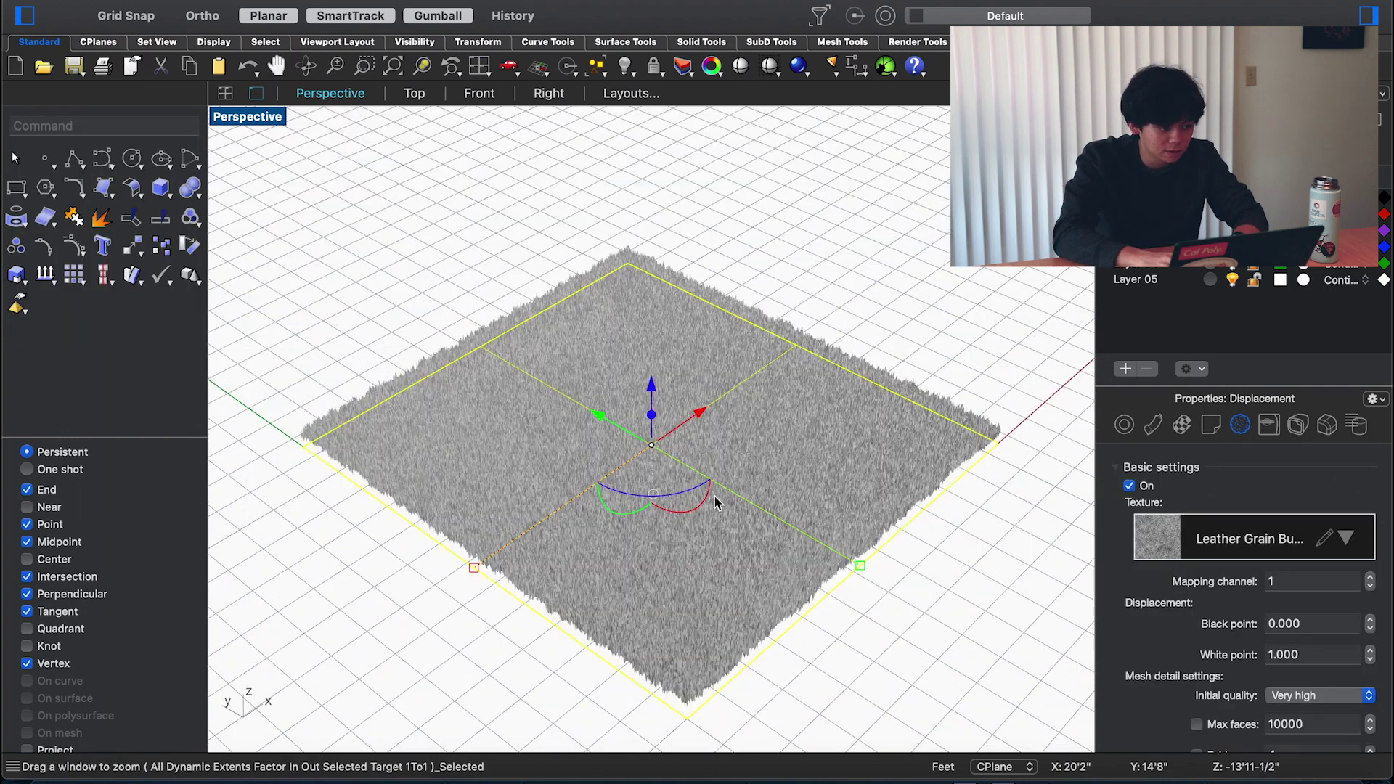
{"action": "type", "text": "extr"}
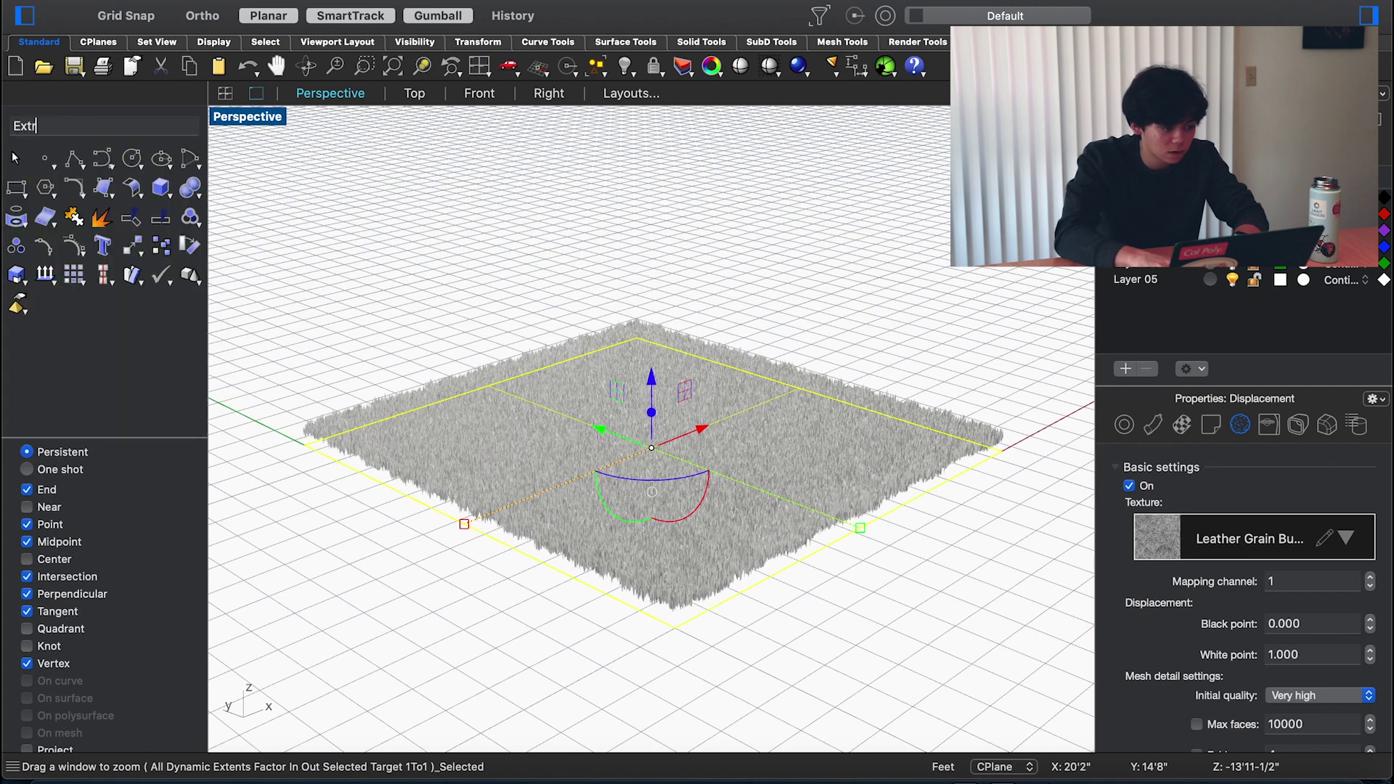
{"action": "type", "text": "acter"}
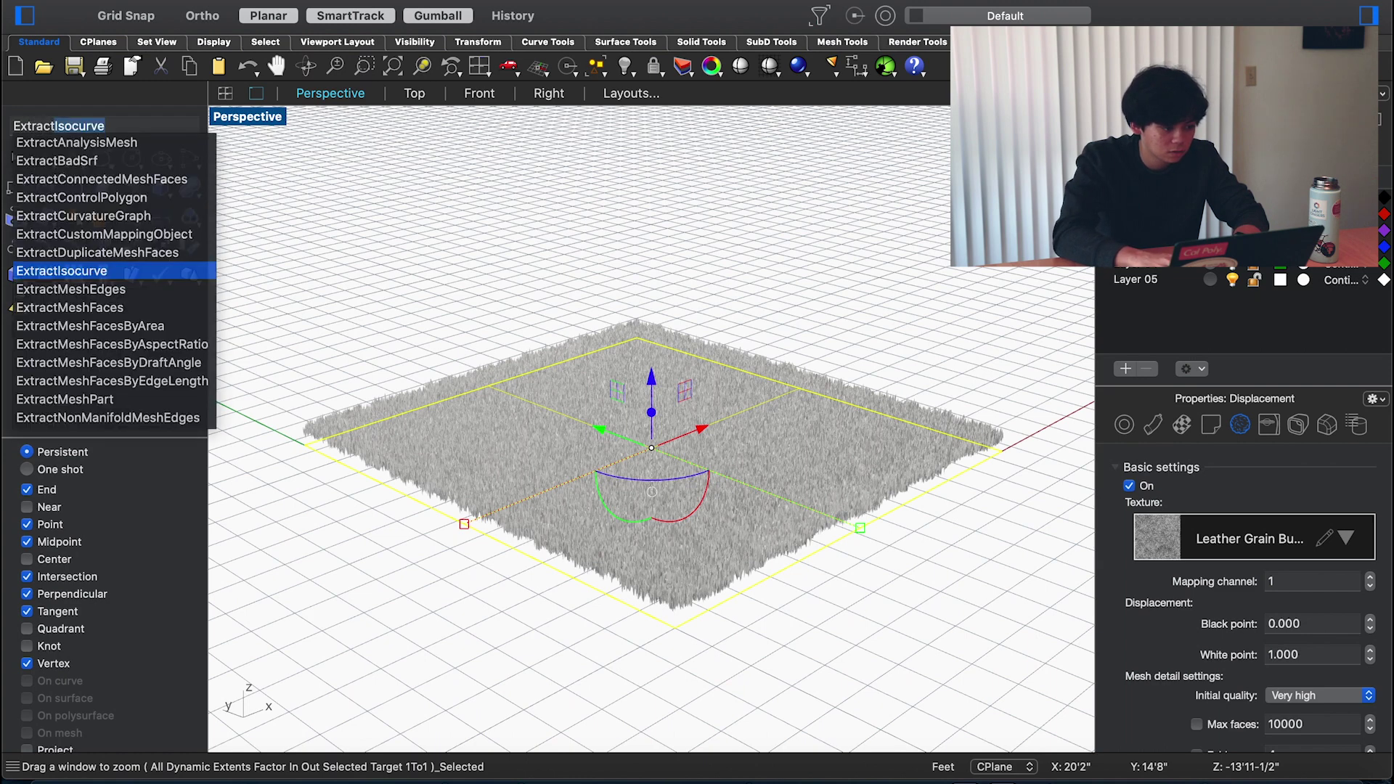
{"action": "type", "text": "nderMesh"}
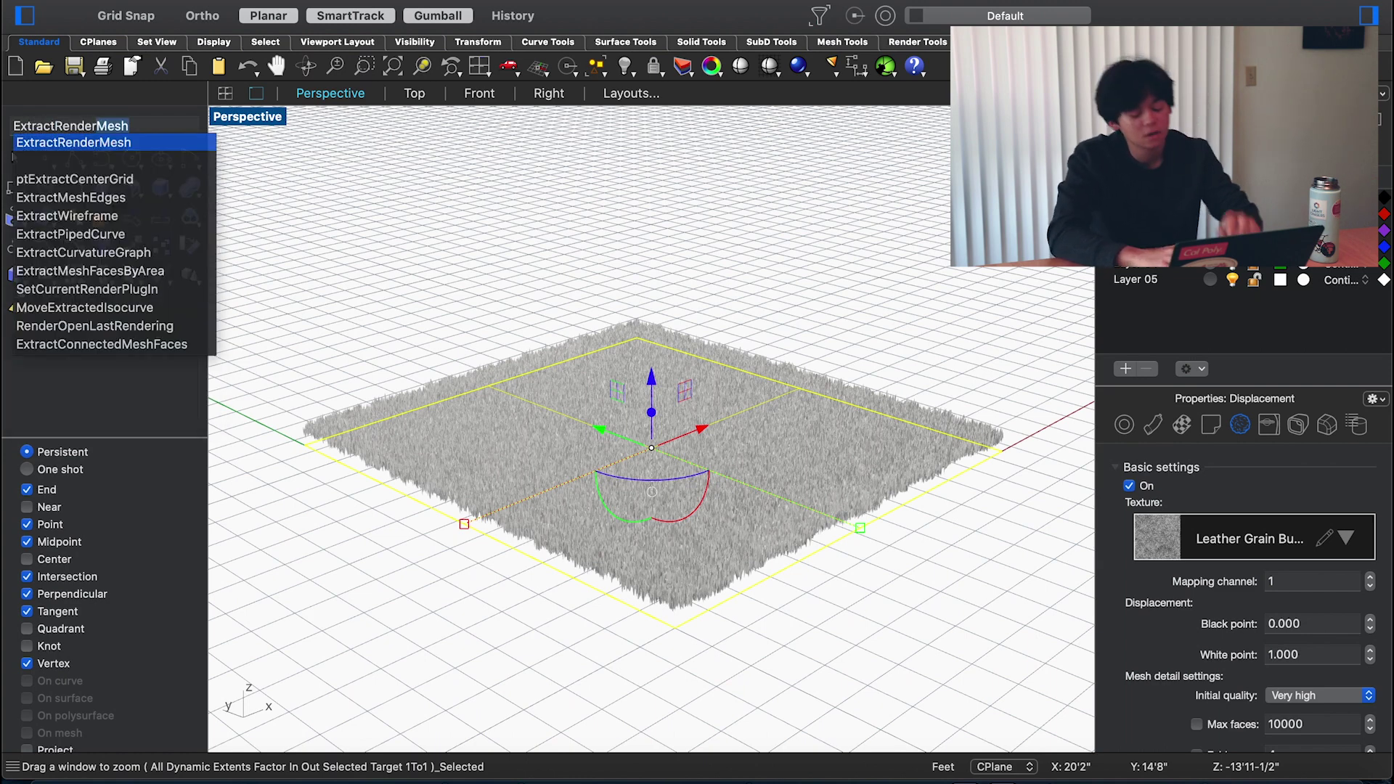
{"action": "key", "text": "Return"}
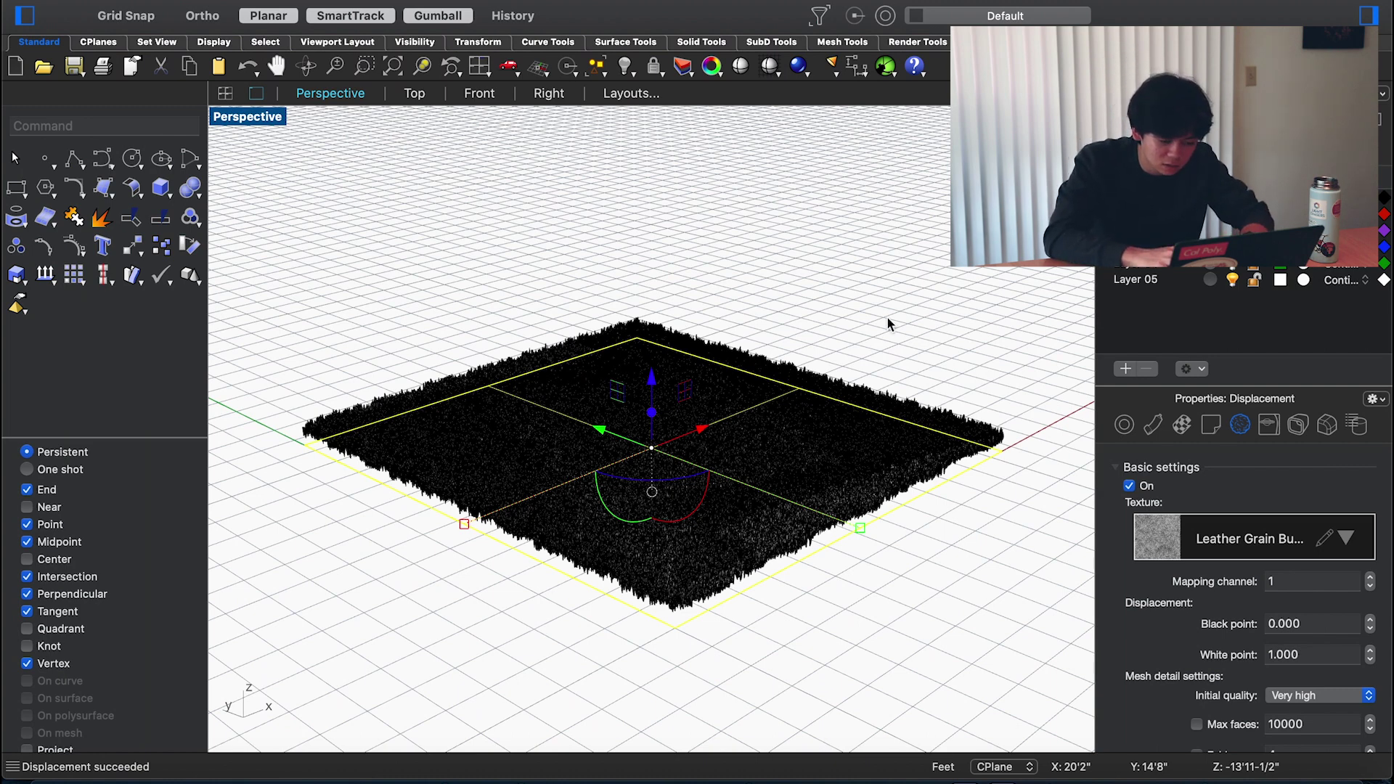
Select the extracted grass mesh and move it along the X axis away from the original plane
{"action": "left_click", "coordinate": [799, 373]}
{"action": "left_click", "coordinate": [804, 330]}
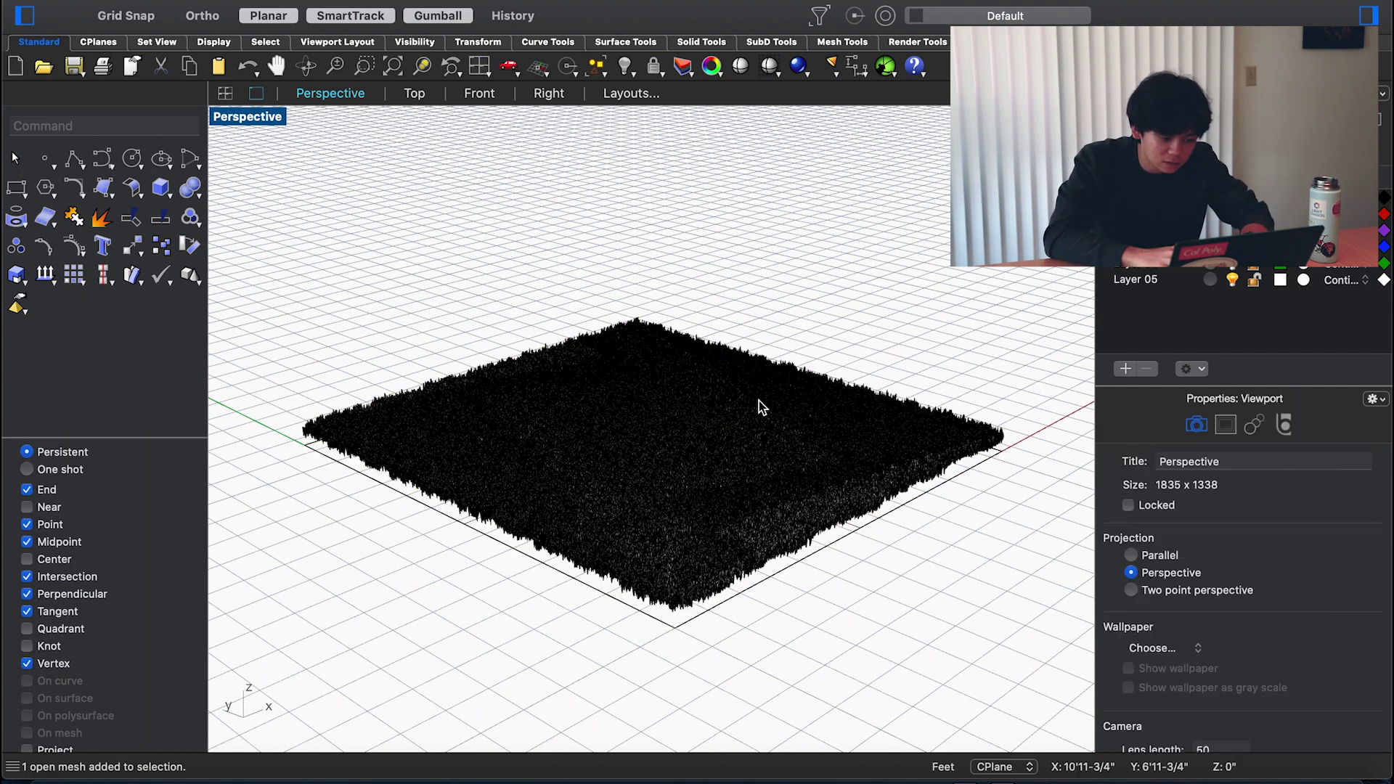
{"action": "left_click", "coordinate": [757, 400]}
{"action": "left_click_drag", "start_coordinate": [699, 419], "coordinate": [987, 281]}
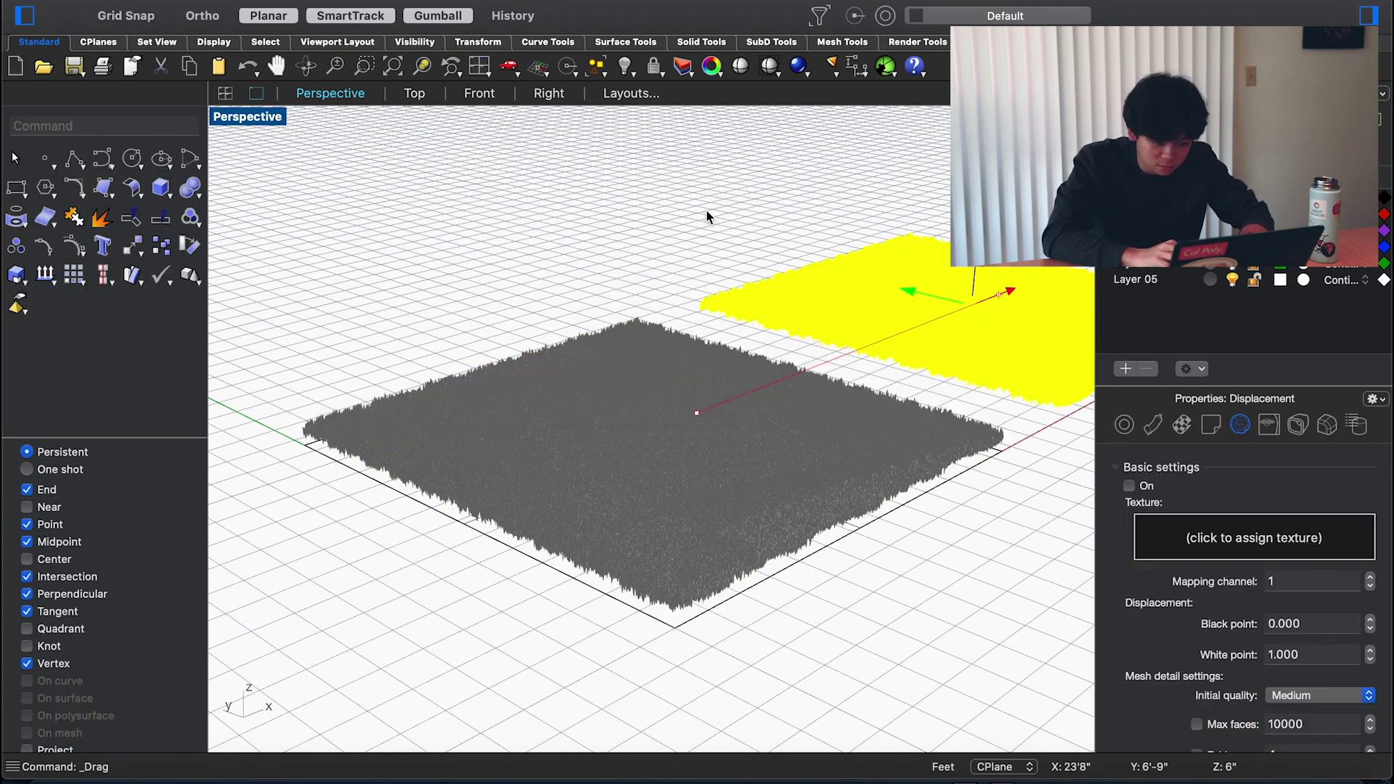
Compare the extracted grass mesh with the original grass plane up close in Shaded and Rendered modes
{"action": "left_click", "coordinate": [1032, 521]}
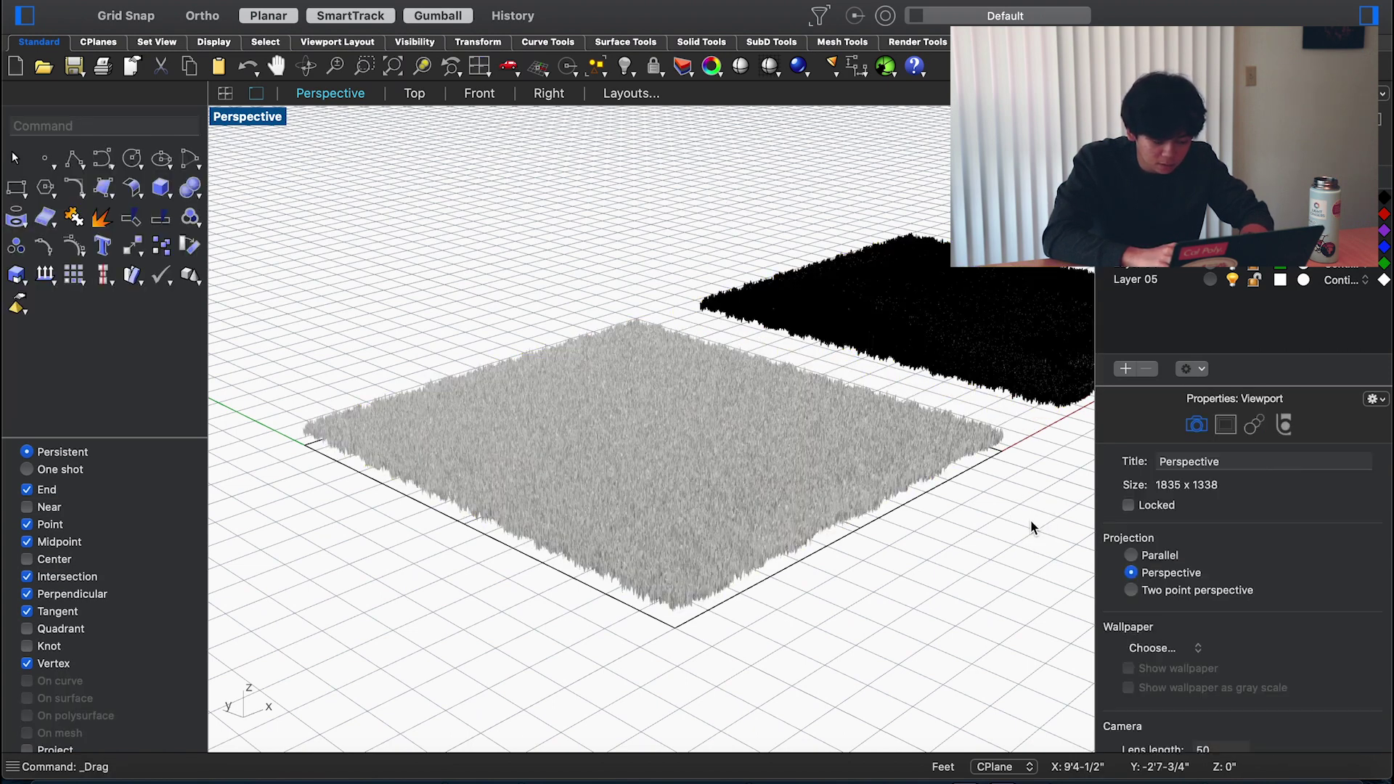
{"action": "scroll", "coordinate": [1032, 521], "scroll_direction": "right", "scroll_amount": 10}
{"action": "scroll", "coordinate": [1031, 522], "scroll_direction": "up", "scroll_amount": 10}
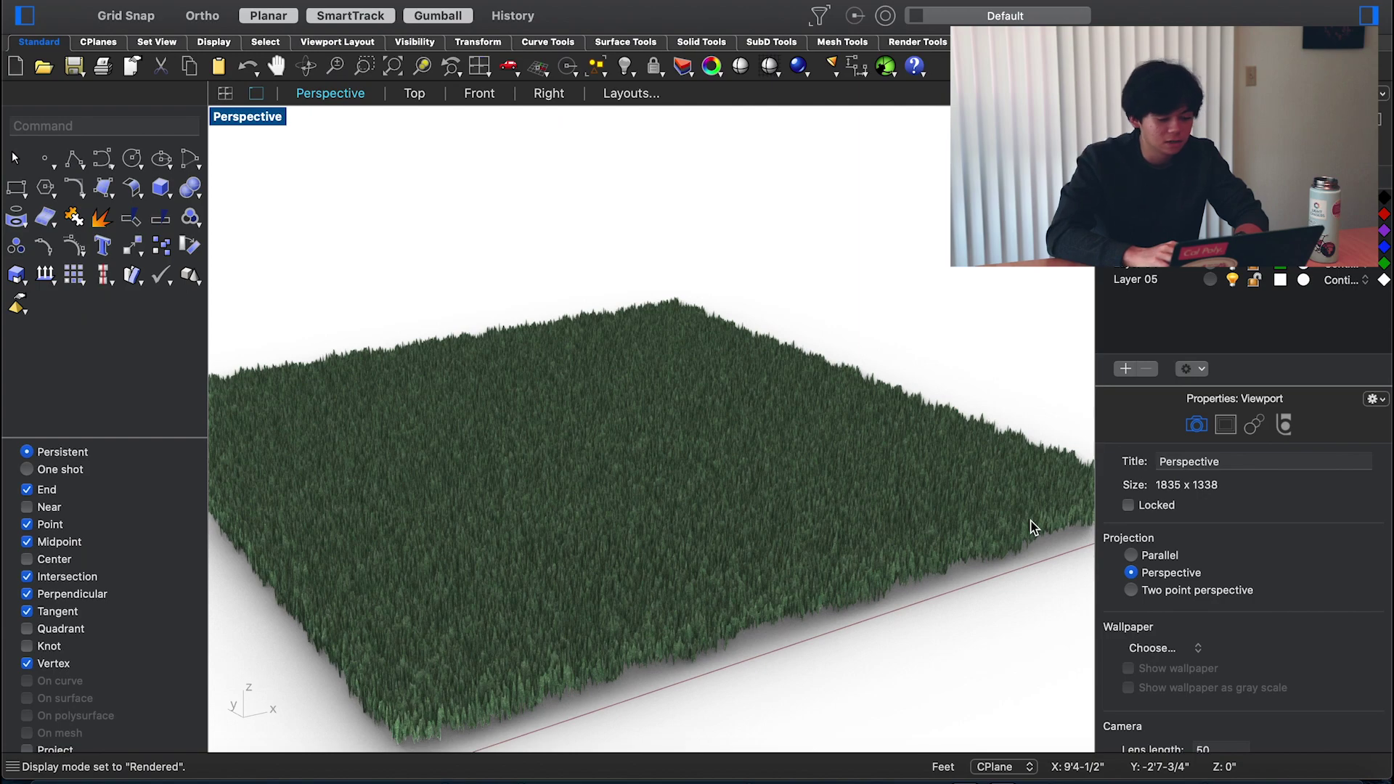
{"action": "key", "text": "ctrl+alt+s"}
{"action": "scroll", "coordinate": [1033, 527], "scroll_direction": "down", "scroll_amount": 8}
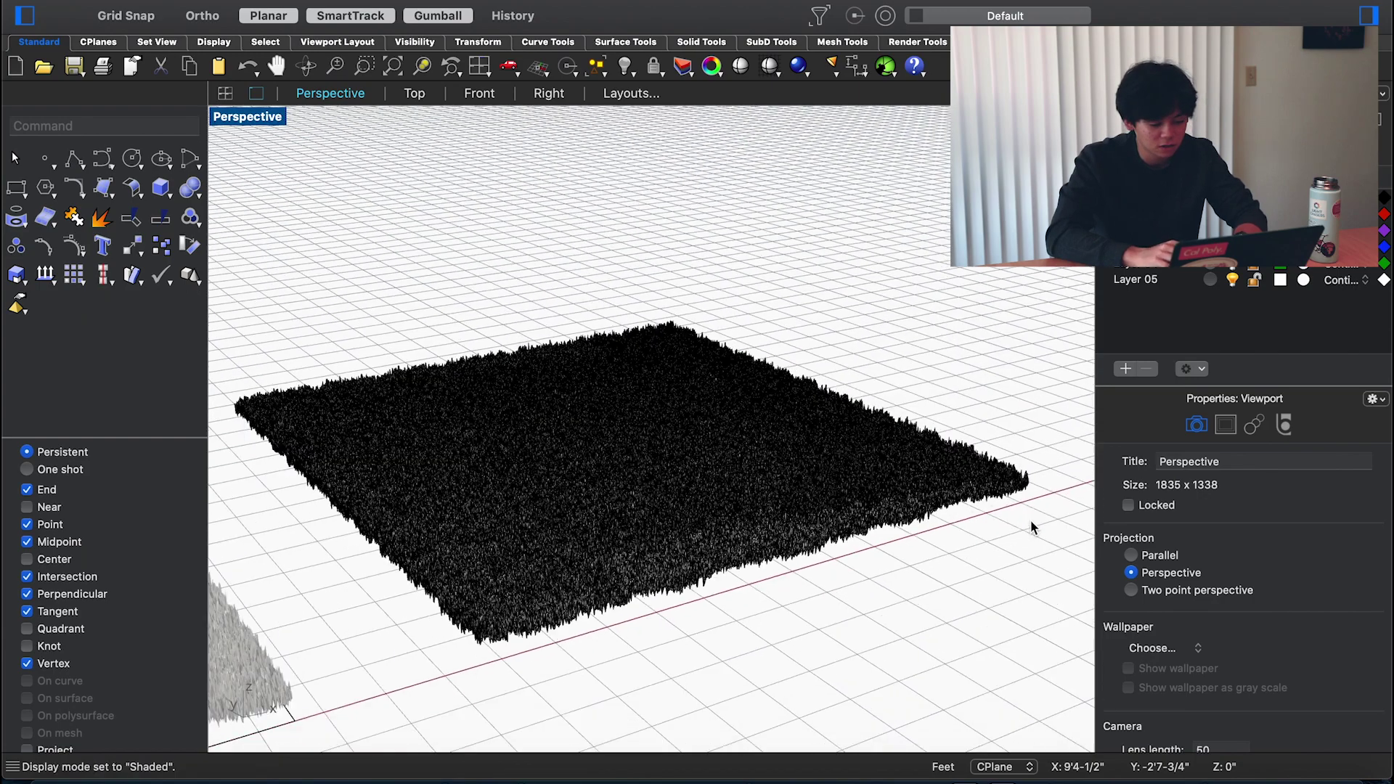
{"action": "scroll", "coordinate": [1031, 527], "scroll_direction": "up", "scroll_amount": 6}
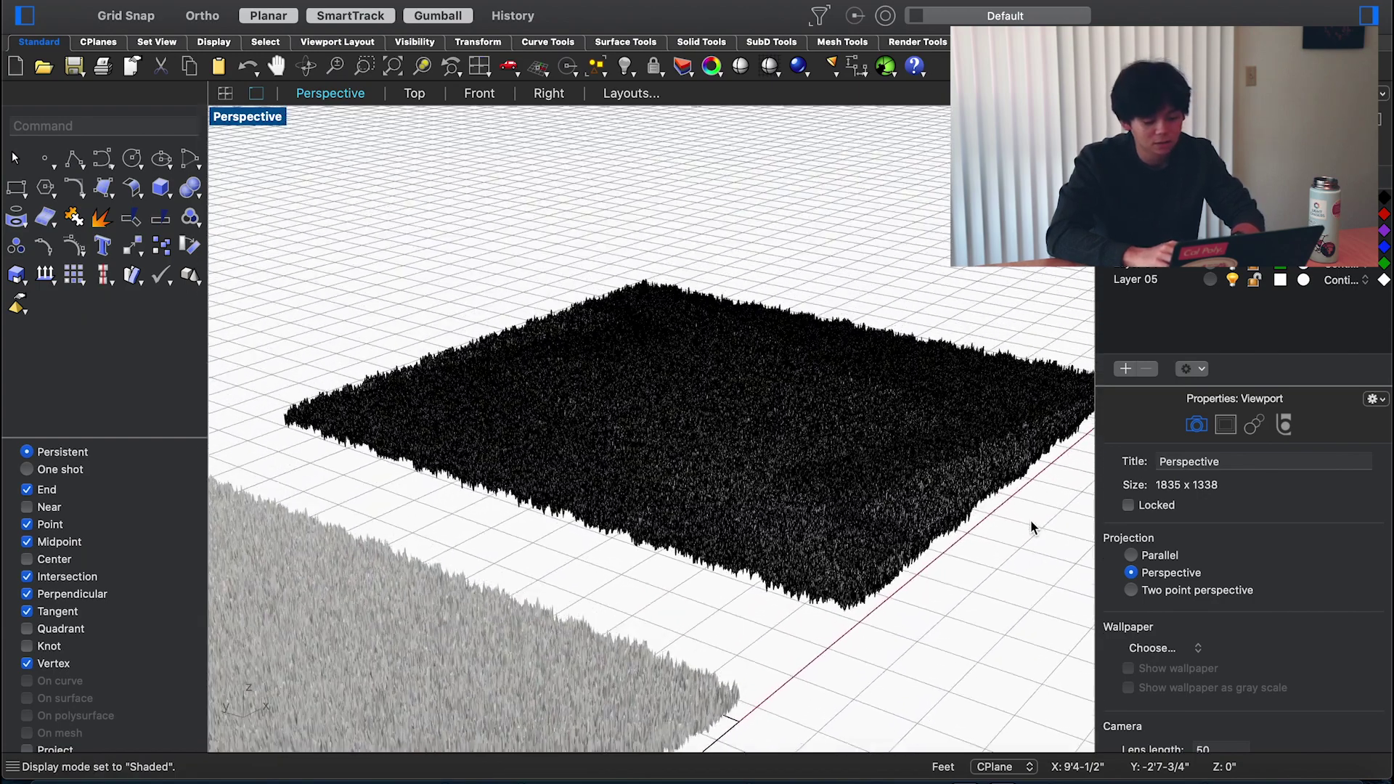
{"action": "scroll", "coordinate": [1032, 527], "scroll_direction": "down", "scroll_amount": 2}
{"action": "key", "text": "ctrl+alt+r"}
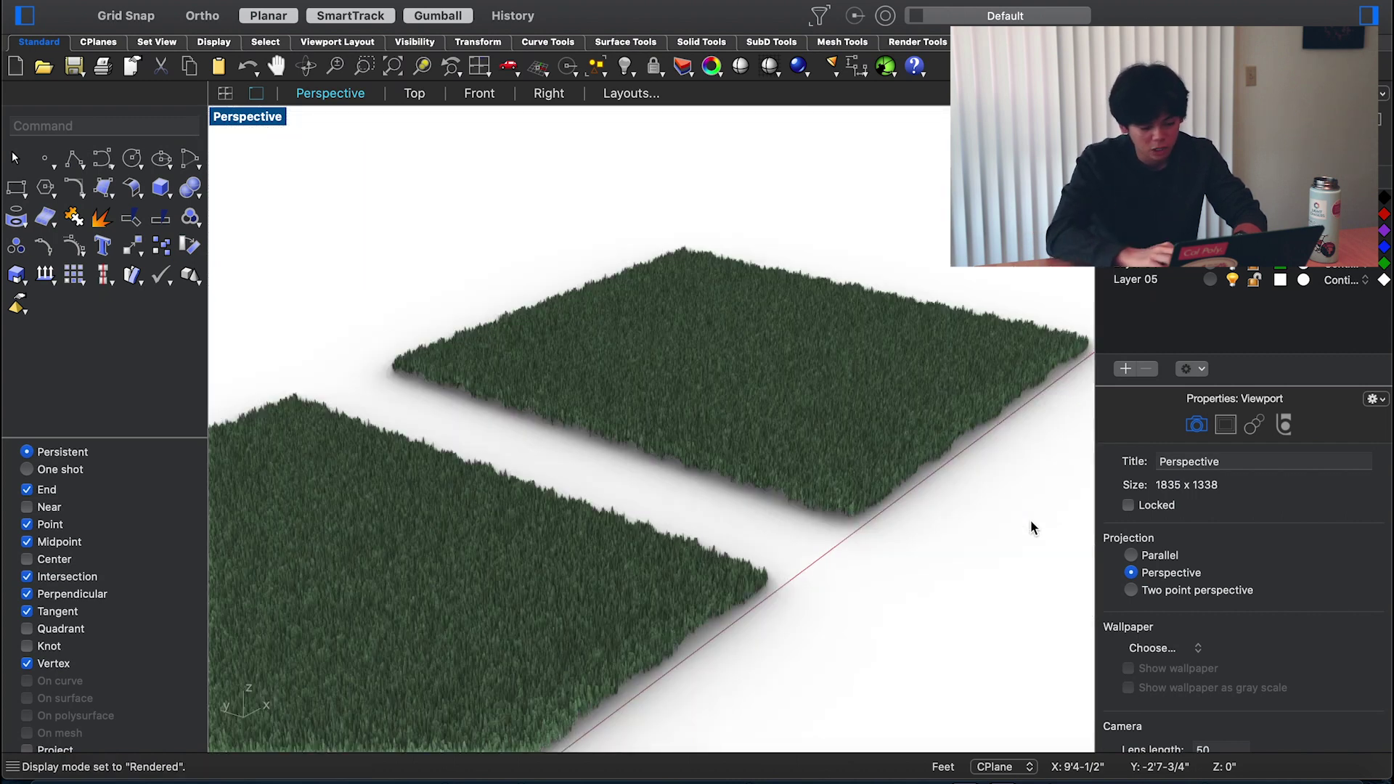
{"action": "key", "text": "ctrl+alt+s"}
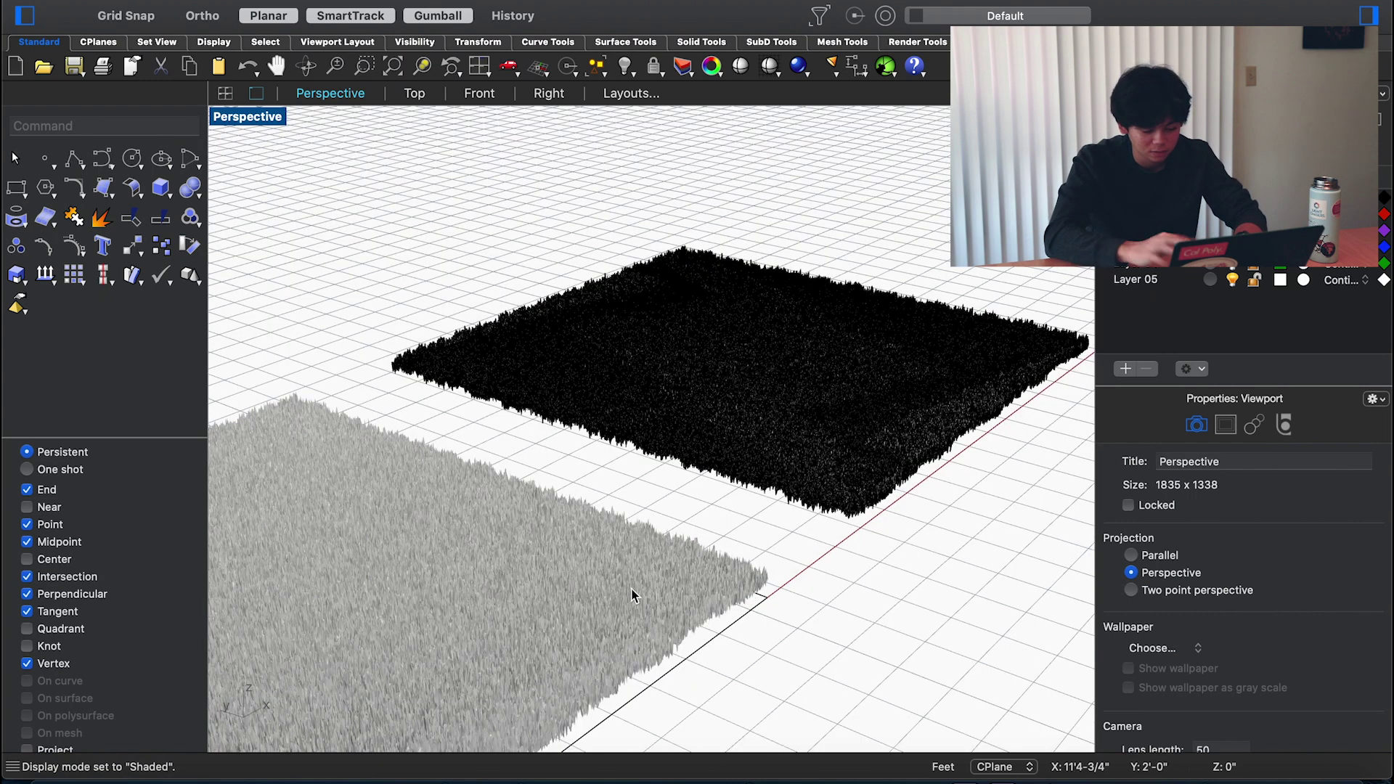
{"action": "left_click", "coordinate": [621, 589]}
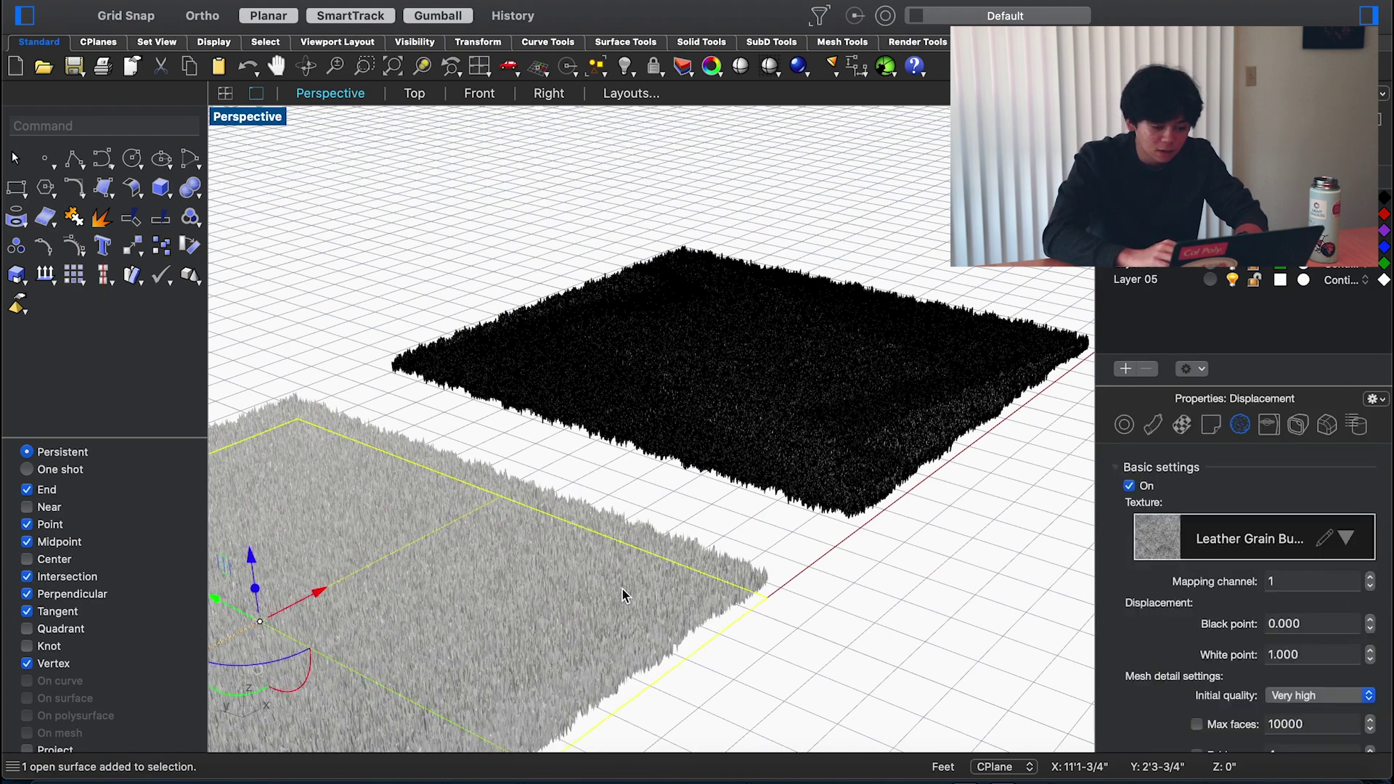
{"action": "left_click", "coordinate": [833, 571]}
{"action": "scroll", "coordinate": [833, 570], "scroll_direction": "right", "scroll_amount": 10}
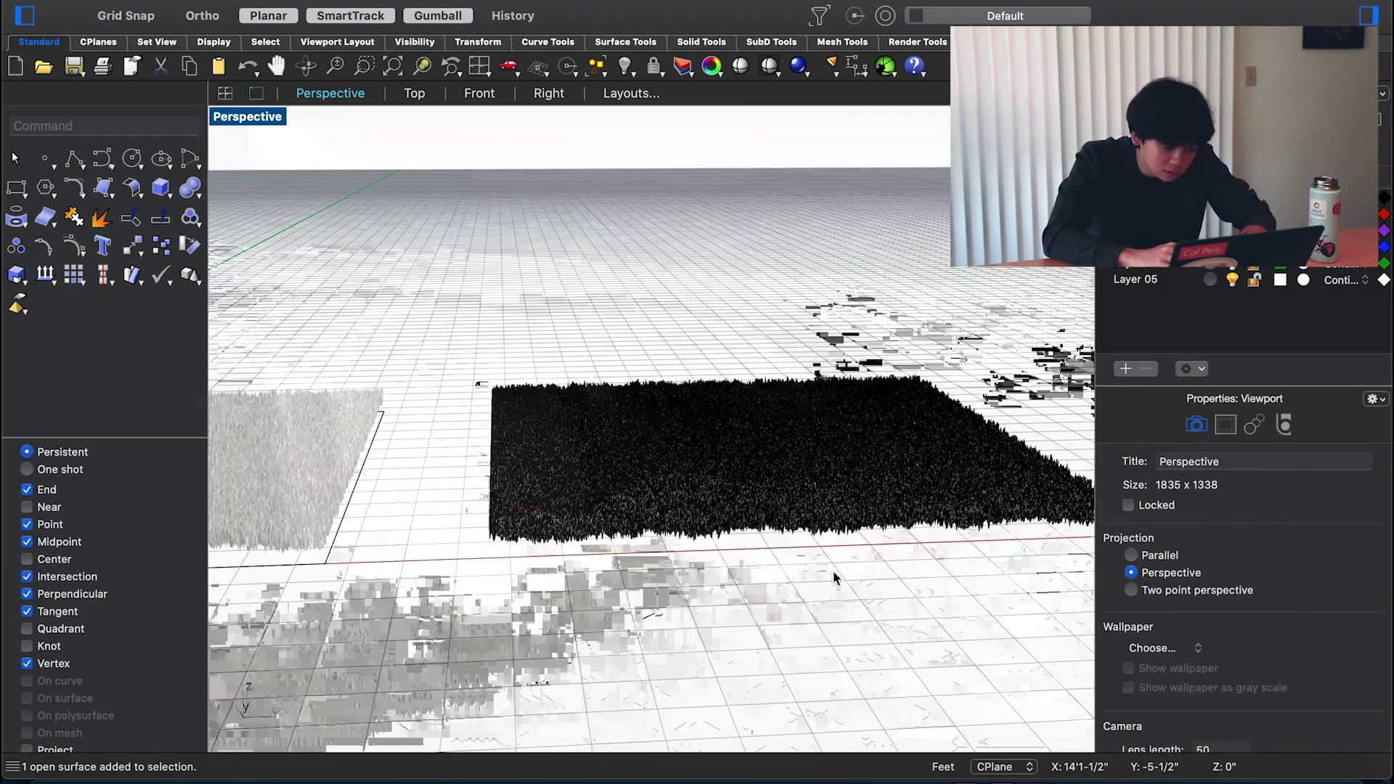
Run CageEdit on the extracted grass mesh with a bounding box in World coordinates, 4 points per direction and a Global edit region
{"action": "left_click", "coordinate": [647, 428]}
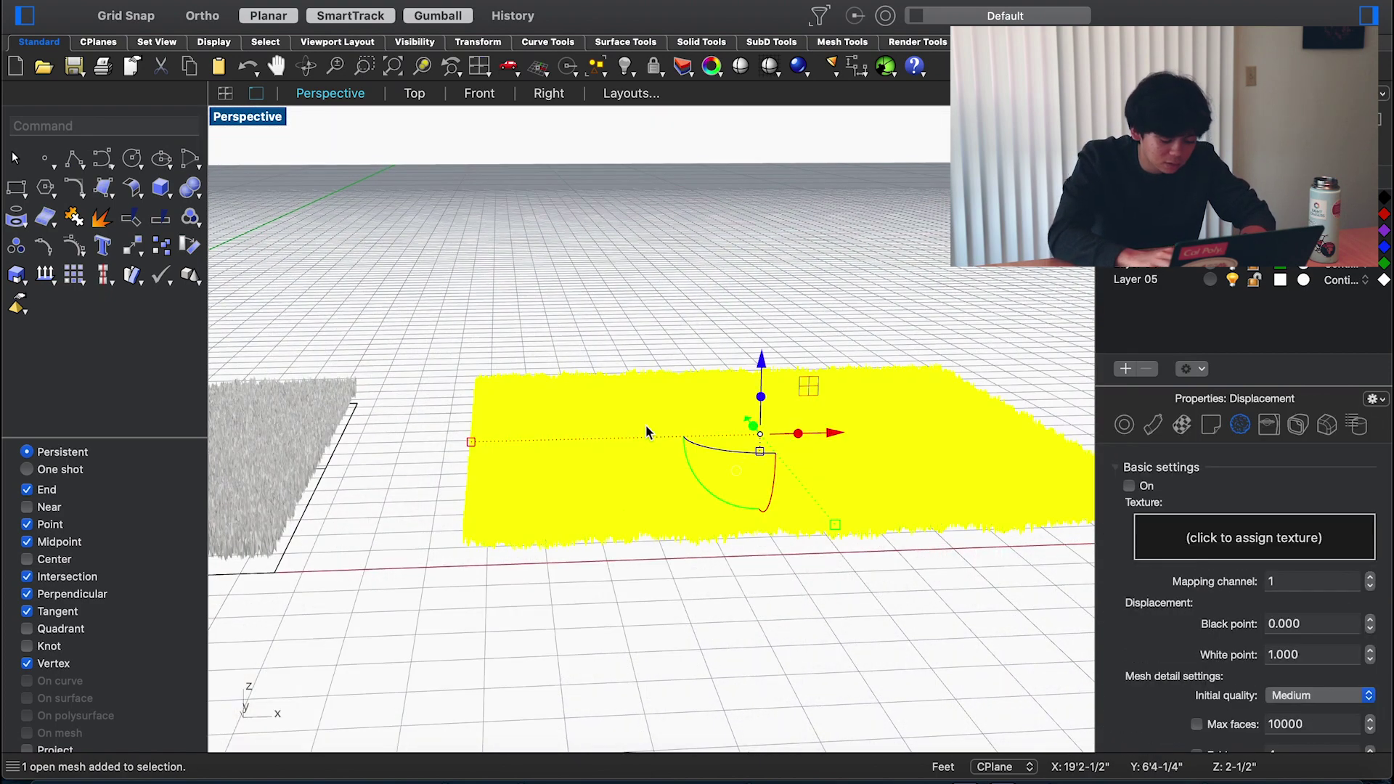
{"action": "scroll", "coordinate": [646, 428], "scroll_direction": "left", "scroll_amount": 5}
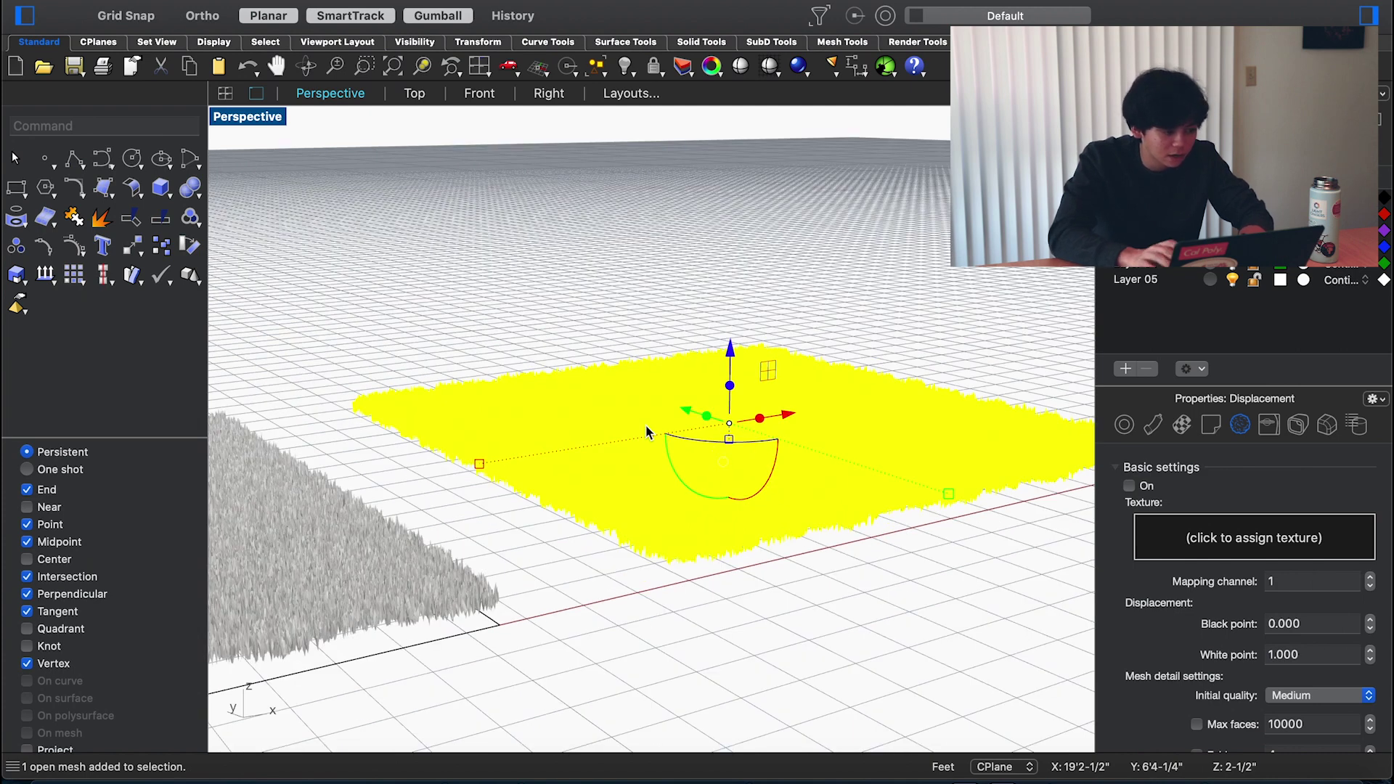
{"action": "type", "text": "cage"}
{"action": "key", "text": "Return"}
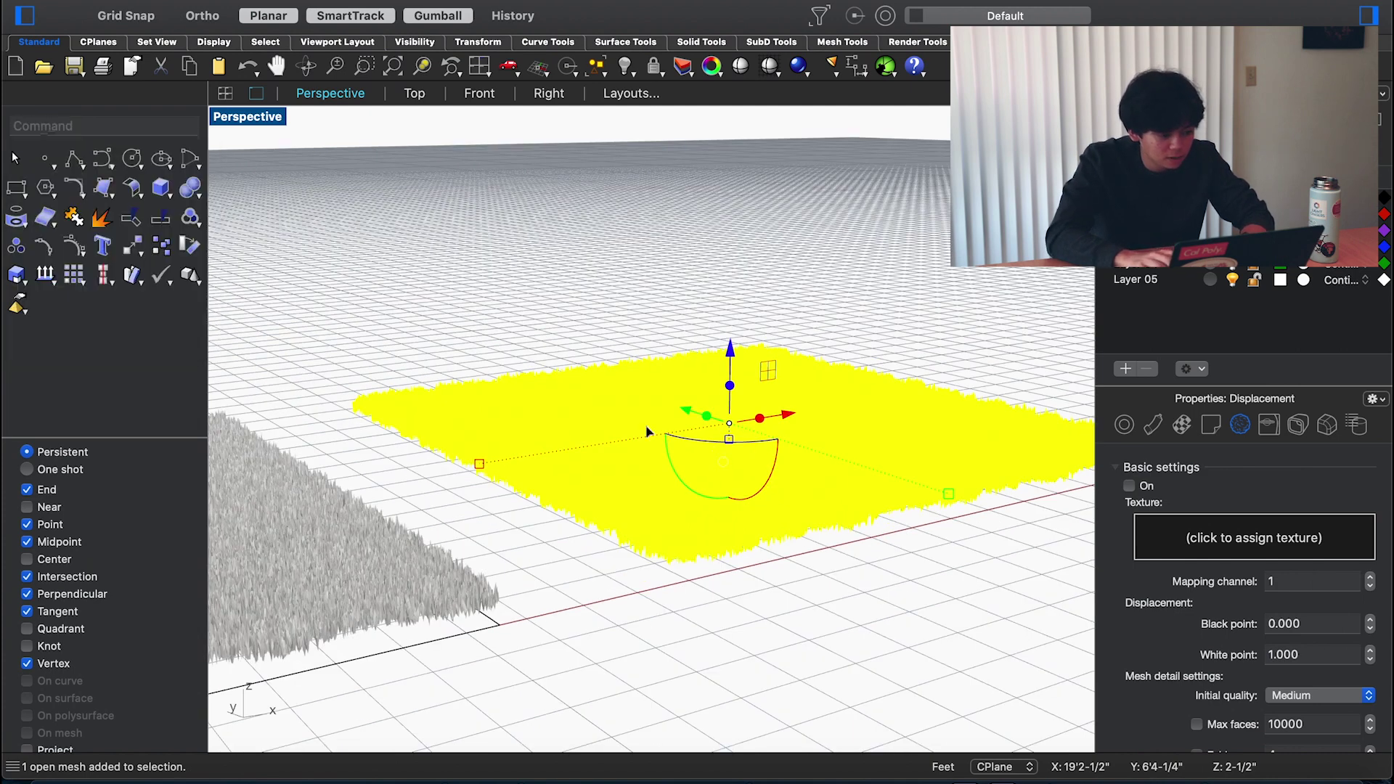
{"action": "type", "text": "b"}
{"action": "key", "text": "Return"}
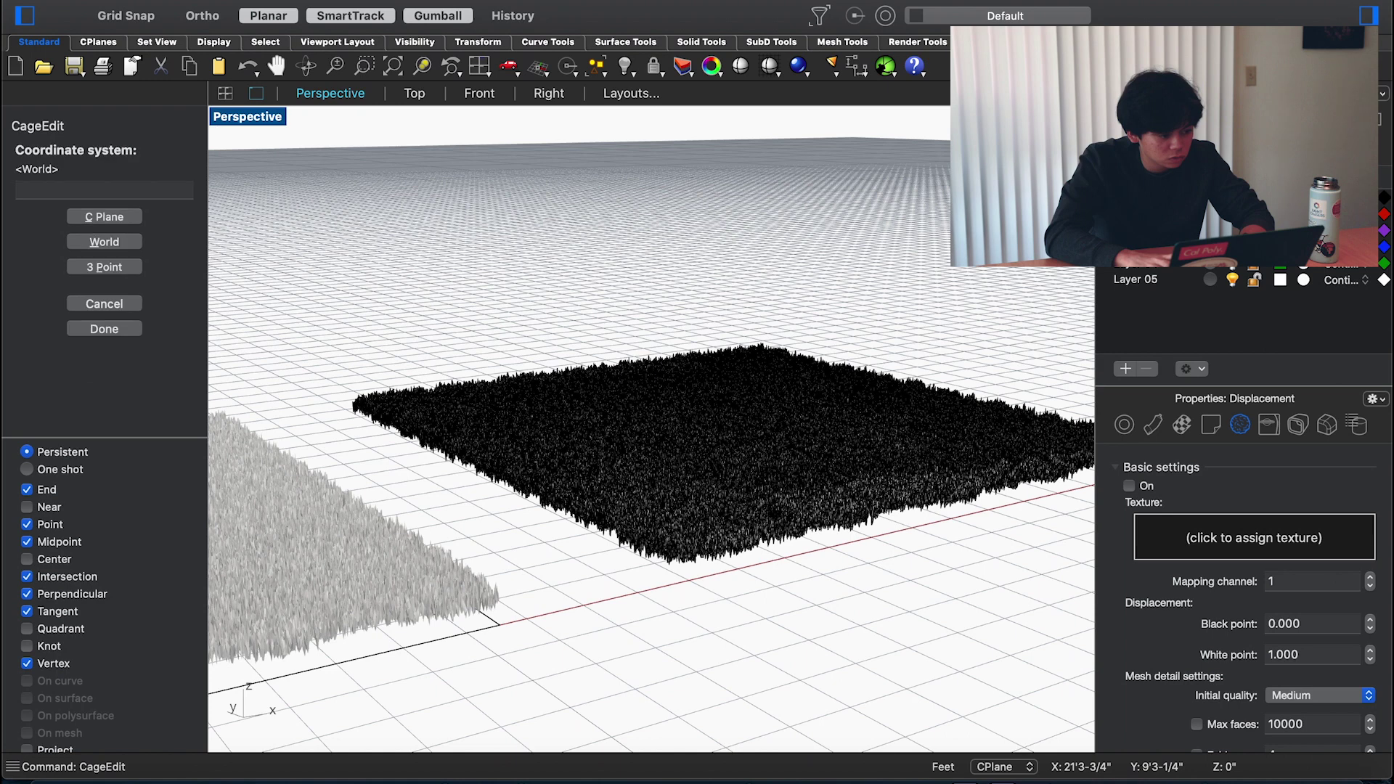
{"action": "type", "text": "w"}
{"action": "key", "text": "Return"}
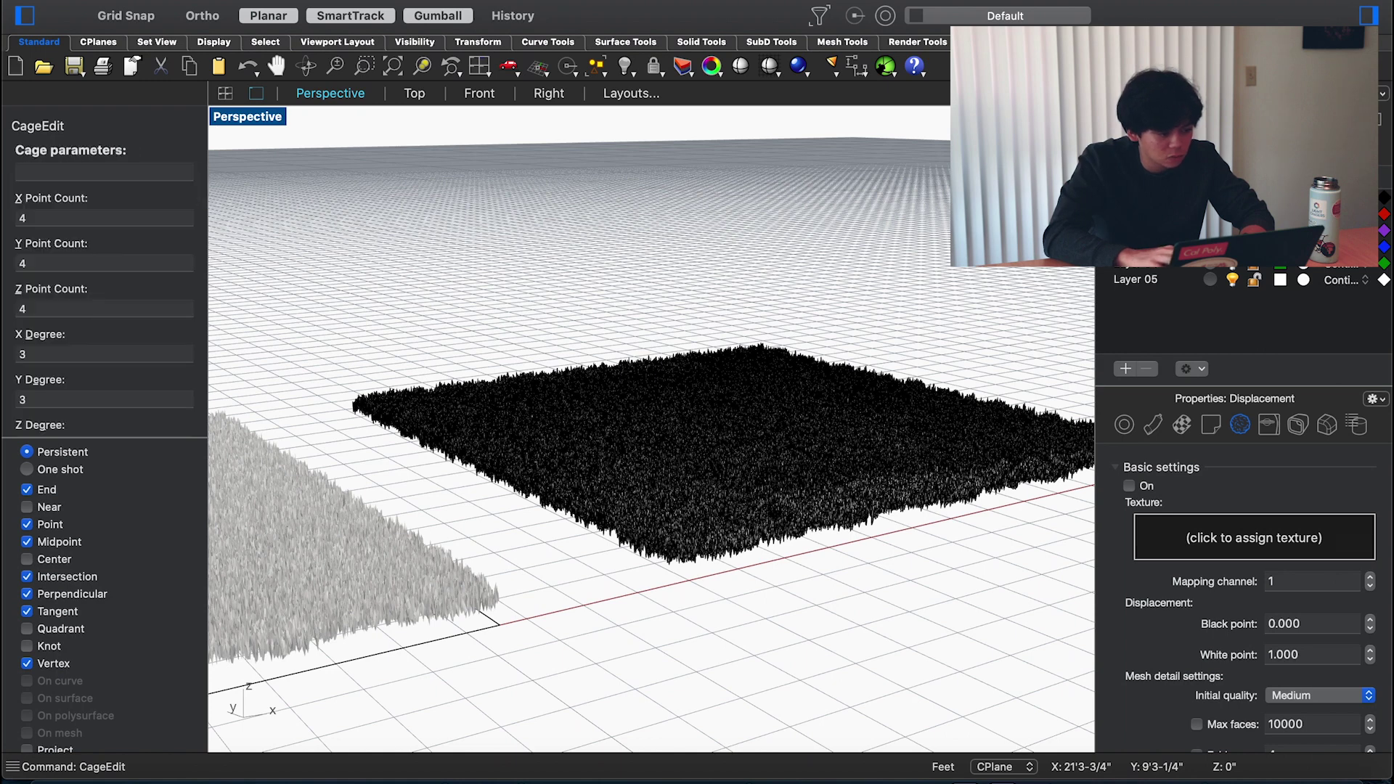
{"action": "key", "text": "Return"}
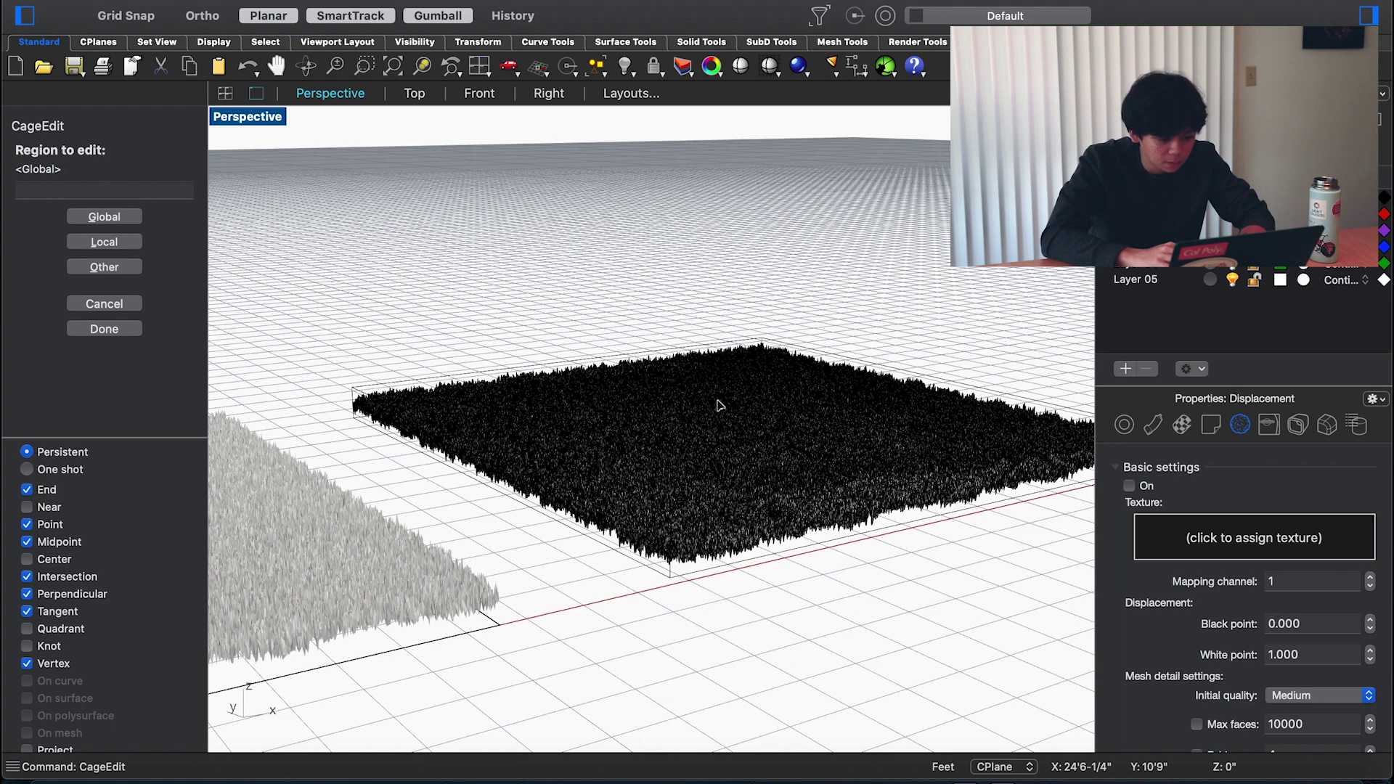
{"action": "key", "text": "Return"}
Hide the original flat grass plane so only the caged grass mesh is shown
{"action": "scroll", "coordinate": [760, 397], "scroll_direction": "up", "scroll_amount": 3}
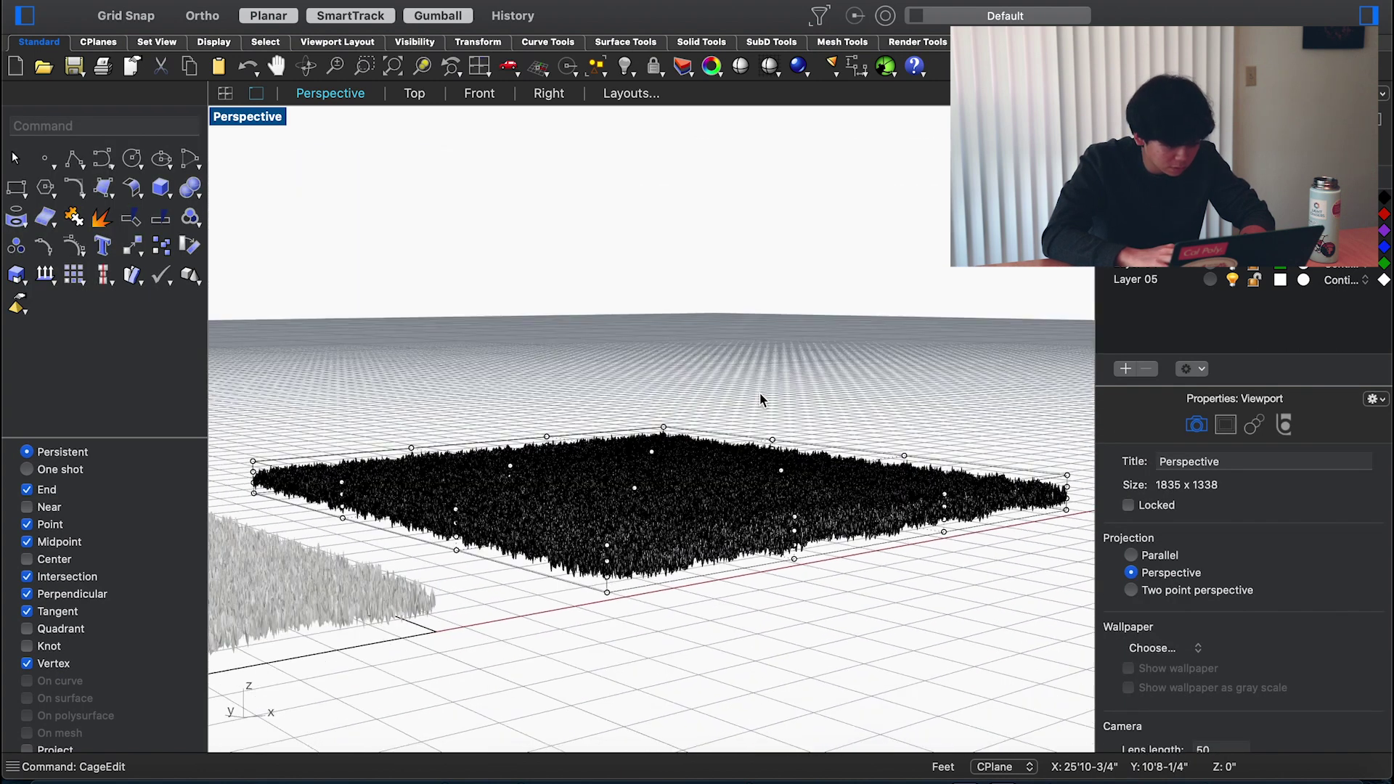
{"action": "scroll", "coordinate": [760, 401], "scroll_direction": "down", "scroll_amount": 1}
{"action": "scroll", "coordinate": [614, 356], "scroll_direction": "down", "scroll_amount": 8}
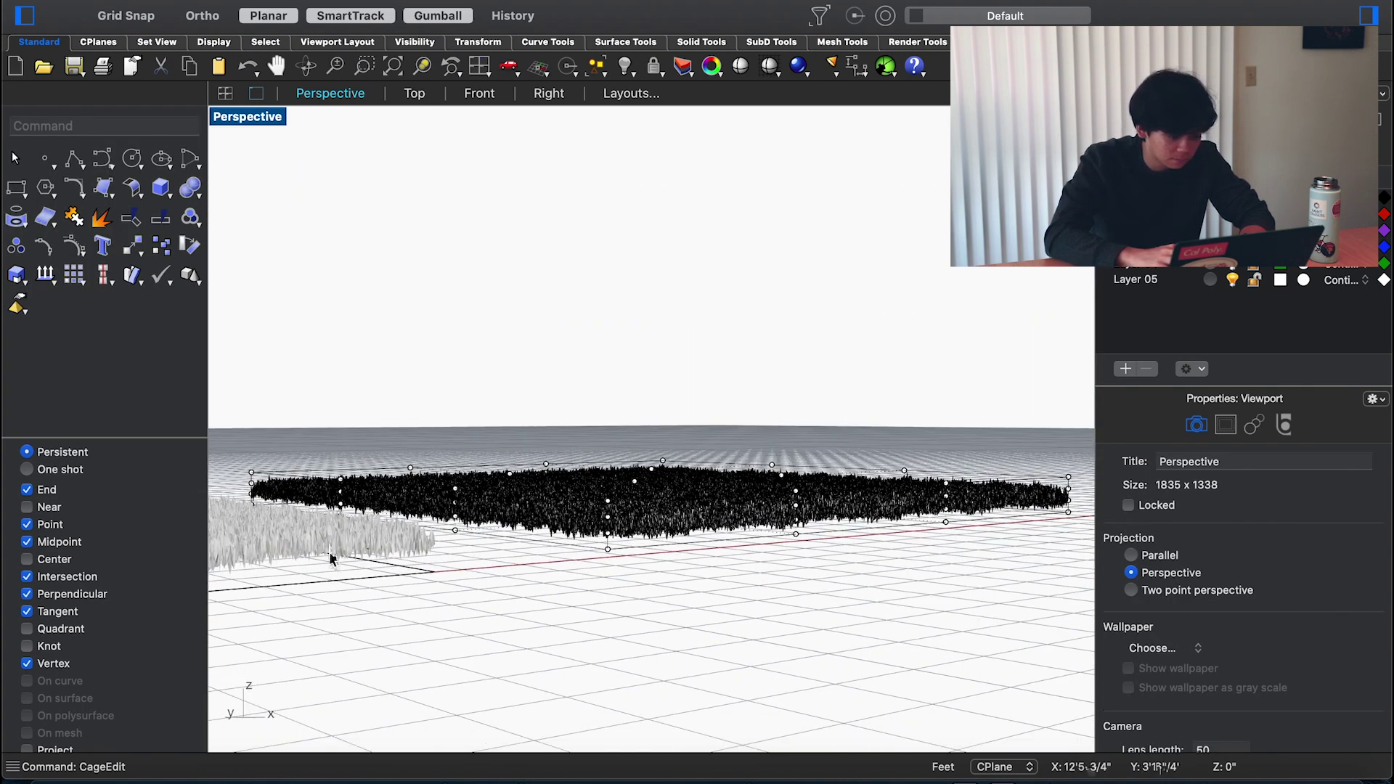
{"action": "left_click", "coordinate": [335, 581]}
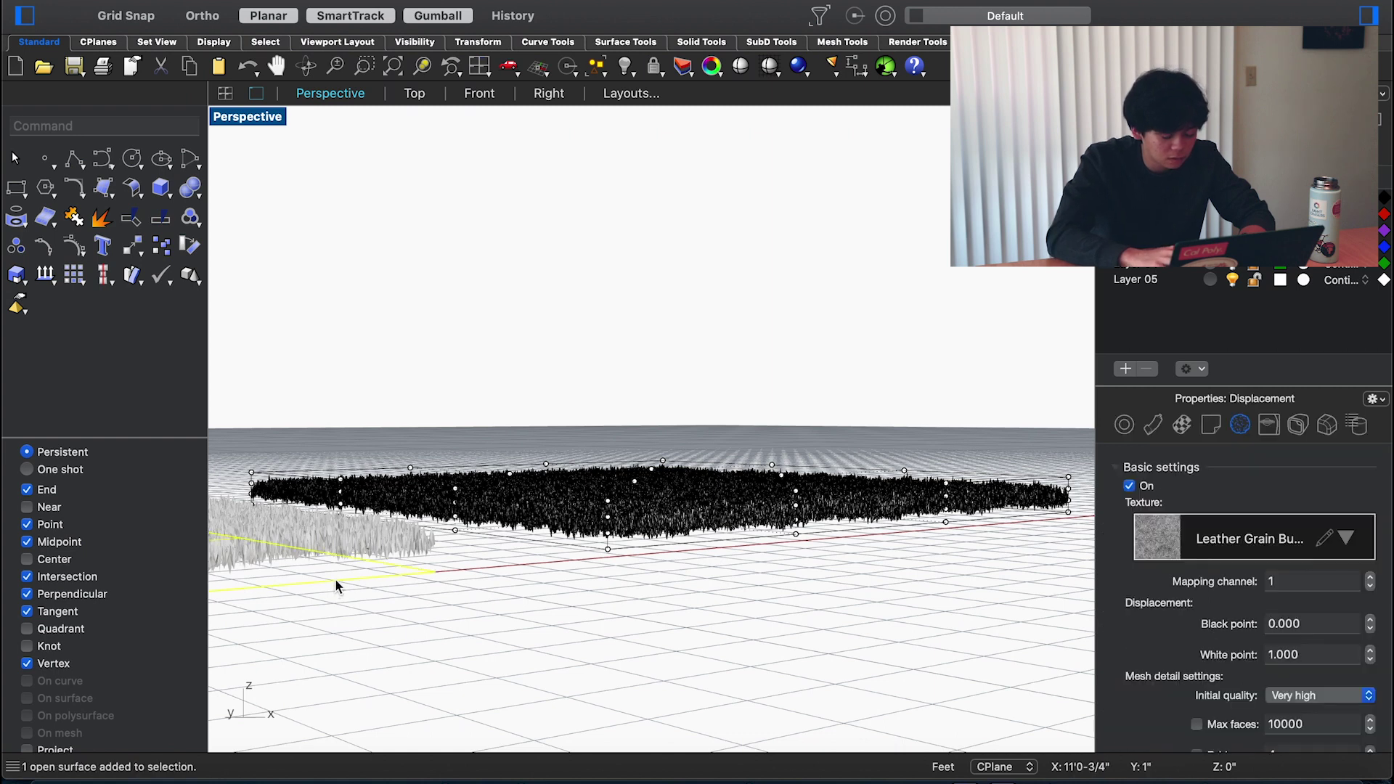
{"action": "type", "text": "hide"}
{"action": "key", "text": "Return"}
Select the whole upper layer of cage control points from the Right view, and return to the Perspective view
{"action": "left_click", "coordinate": [549, 93]}
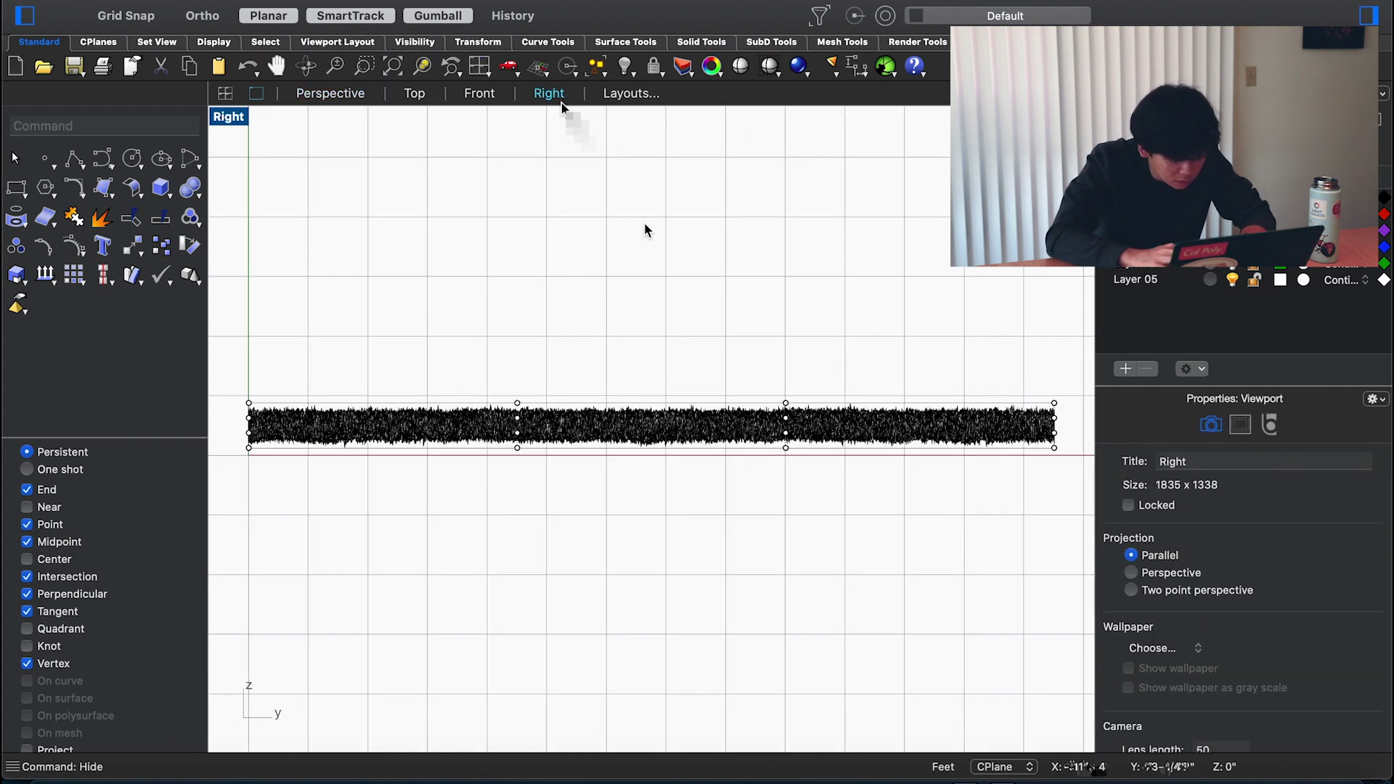
{"action": "left_click_drag", "start_coordinate": [232, 355], "coordinate": [1059, 411]}
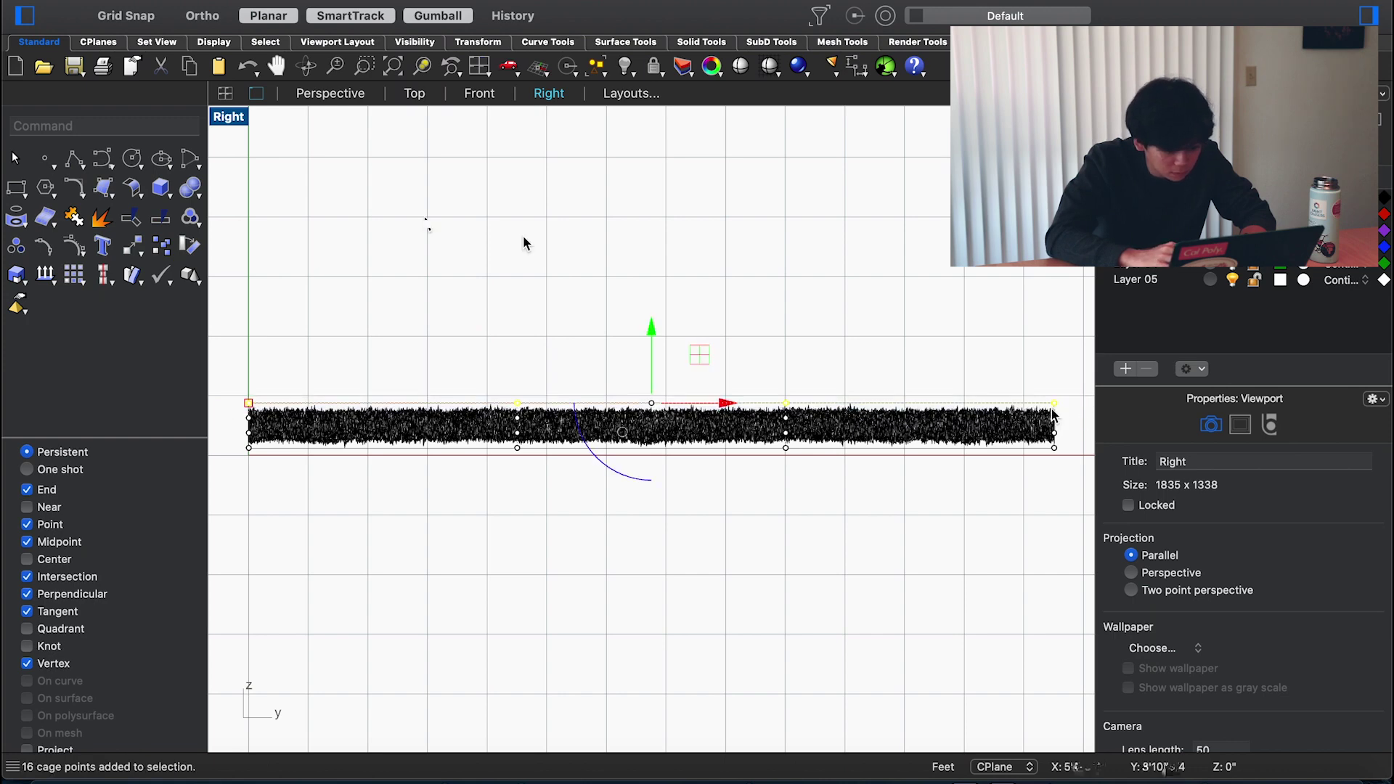
{"action": "left_click", "coordinate": [319, 94]}
{"action": "right_click_drag", "start_coordinate": [569, 429], "coordinate": [589, 456]}
Scale the selected upper layer of cage points by a factor of 1.1 with the gumball and deselect them
{"action": "left_click", "coordinate": [393, 500]}
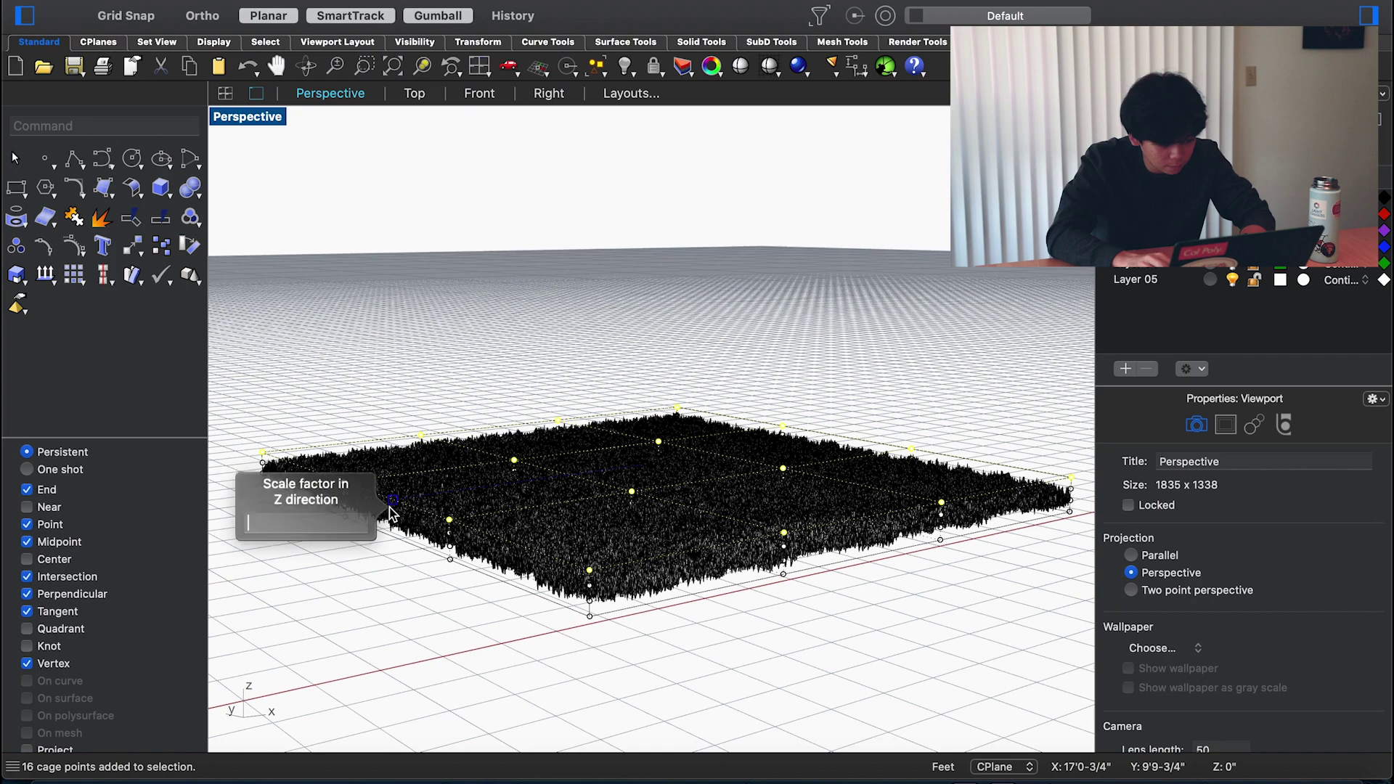
{"action": "type", "text": "1.1"}
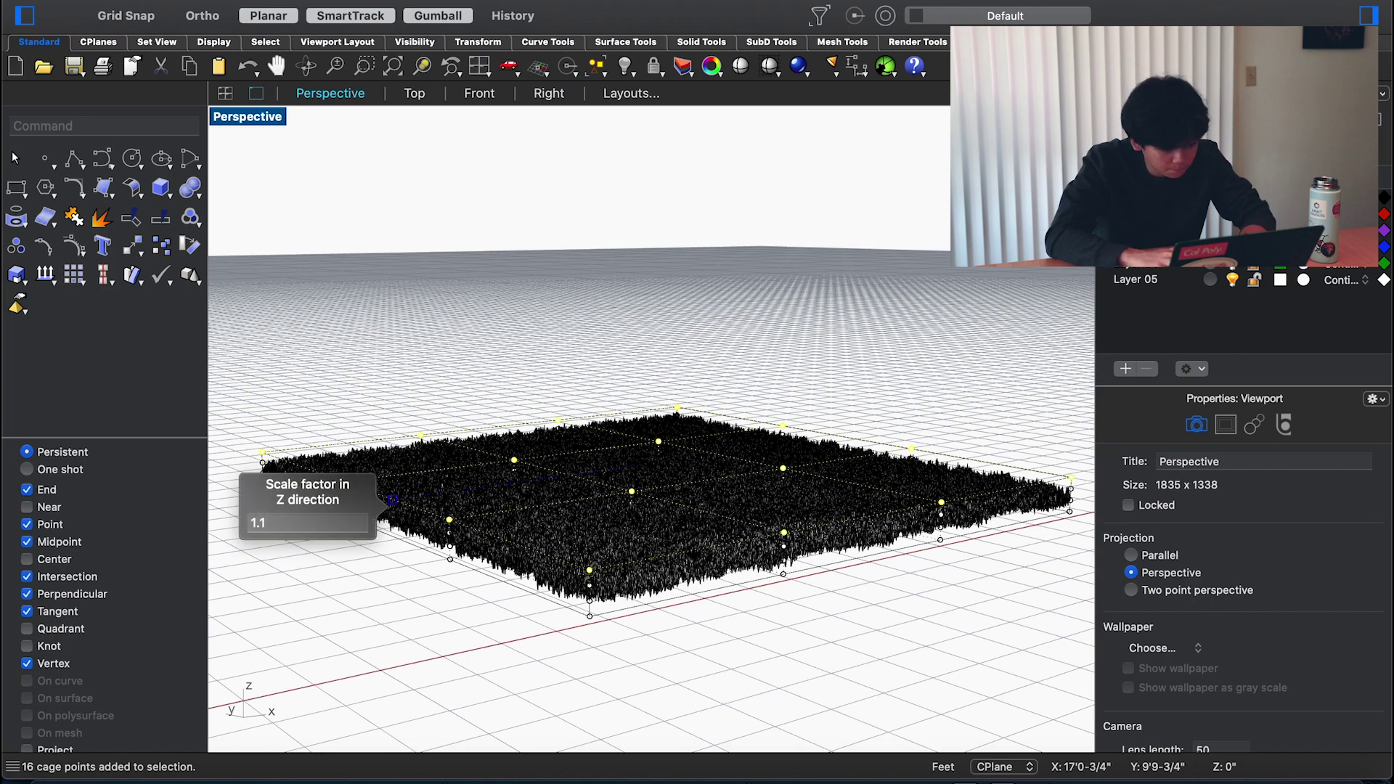
{"action": "key", "text": "Return"}
{"action": "left_click", "coordinate": [349, 363]}
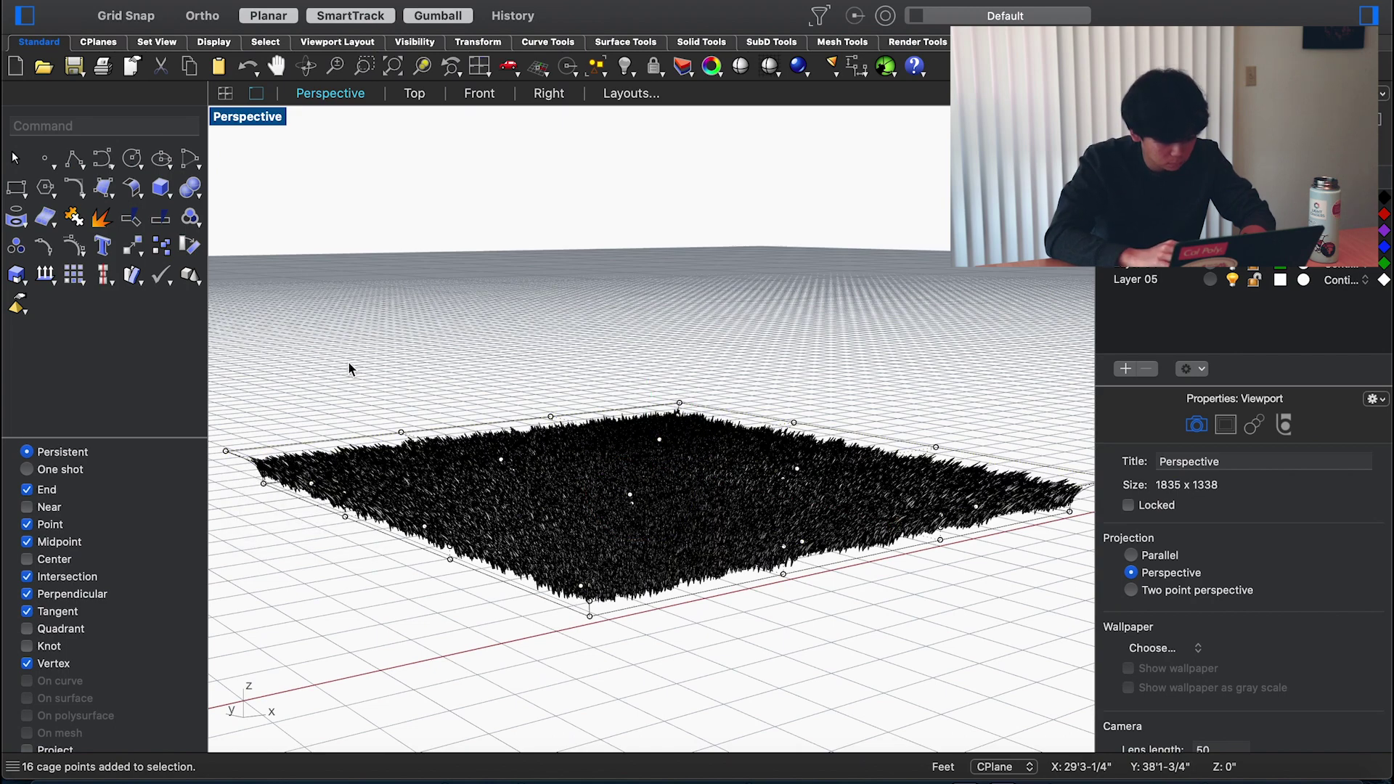
Inspect the blades of the scaled grass mesh in Rendered mode and undo the cage point scaling
{"action": "right_click_drag", "start_coordinate": [349, 363], "coordinate": [349, 365]}
{"action": "scroll", "coordinate": [349, 369], "scroll_direction": "up", "scroll_amount": 5}
{"action": "scroll", "coordinate": [348, 369], "scroll_direction": "right", "scroll_amount": 5}
{"action": "scroll", "coordinate": [349, 368], "scroll_direction": "up", "scroll_amount": 4, "text": "shift"}
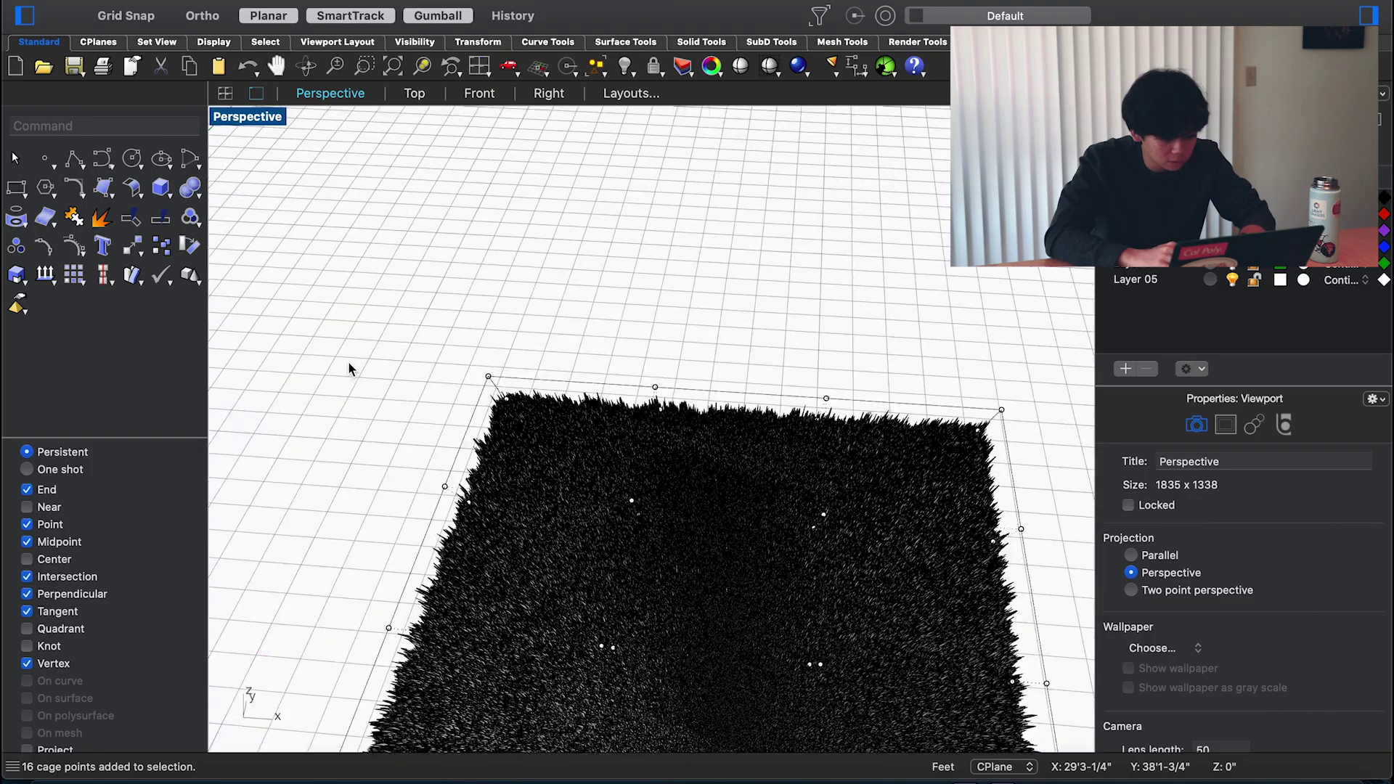
{"action": "scroll", "coordinate": [348, 368], "scroll_direction": "up", "scroll_amount": 3}
{"action": "scroll", "coordinate": [347, 360], "scroll_direction": "down", "scroll_amount": 5}
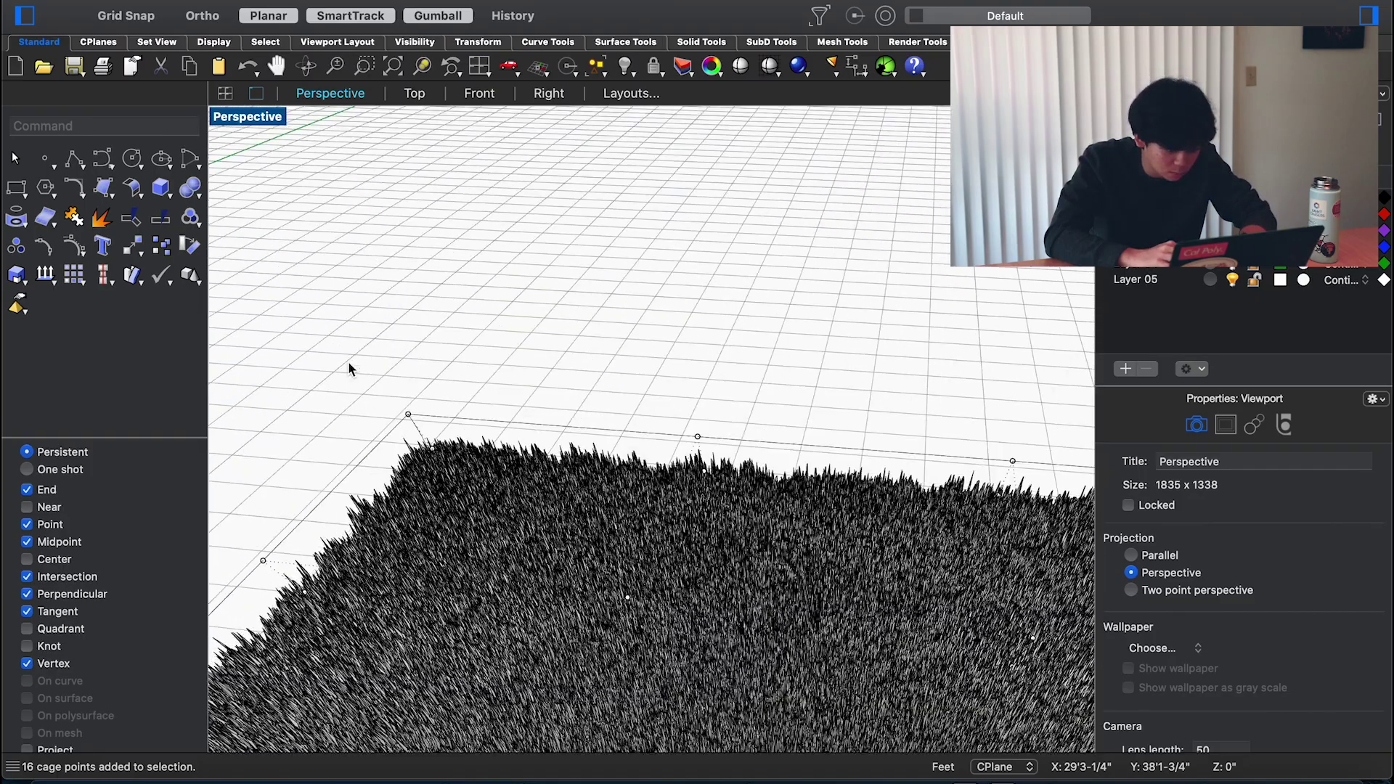
{"action": "key", "text": "ctrl+alt+r"}
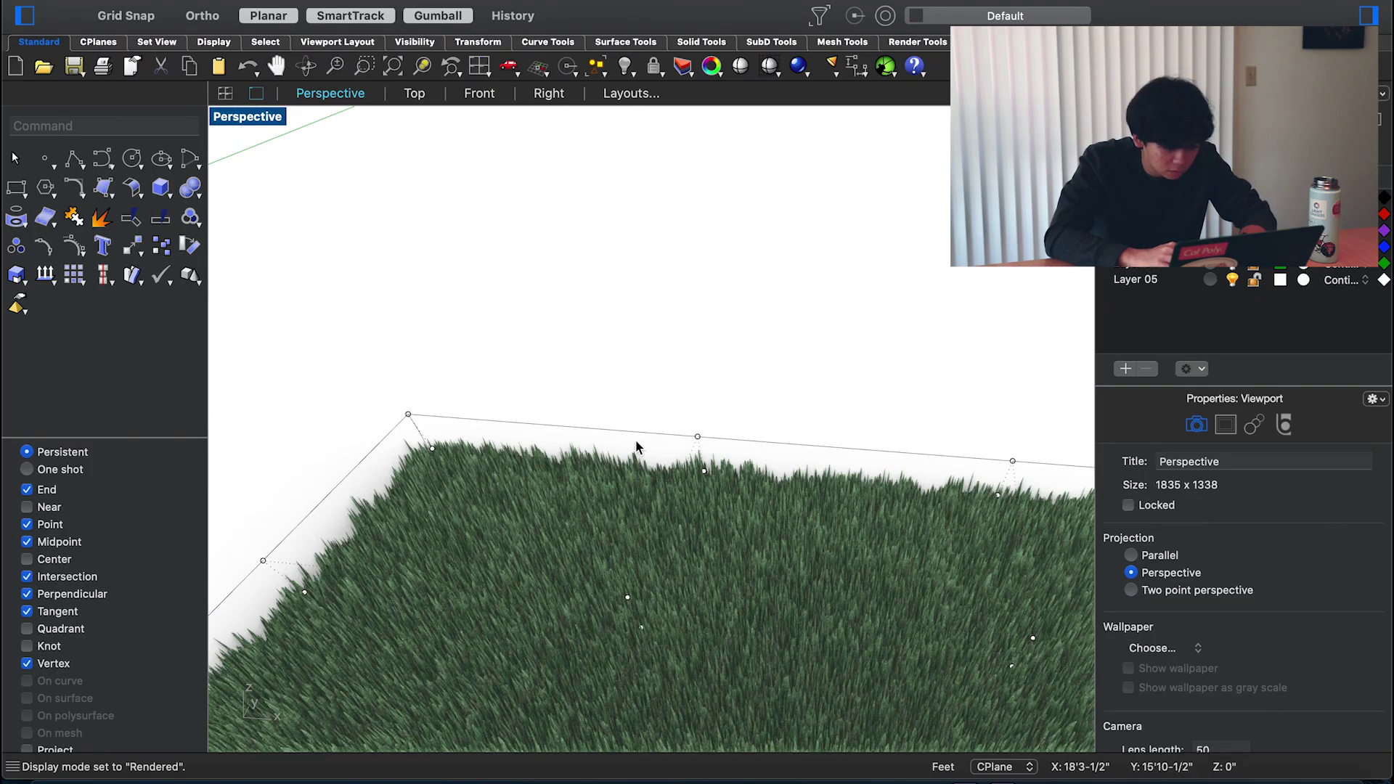
{"action": "scroll", "coordinate": [635, 441], "scroll_direction": "down", "scroll_amount": 5}
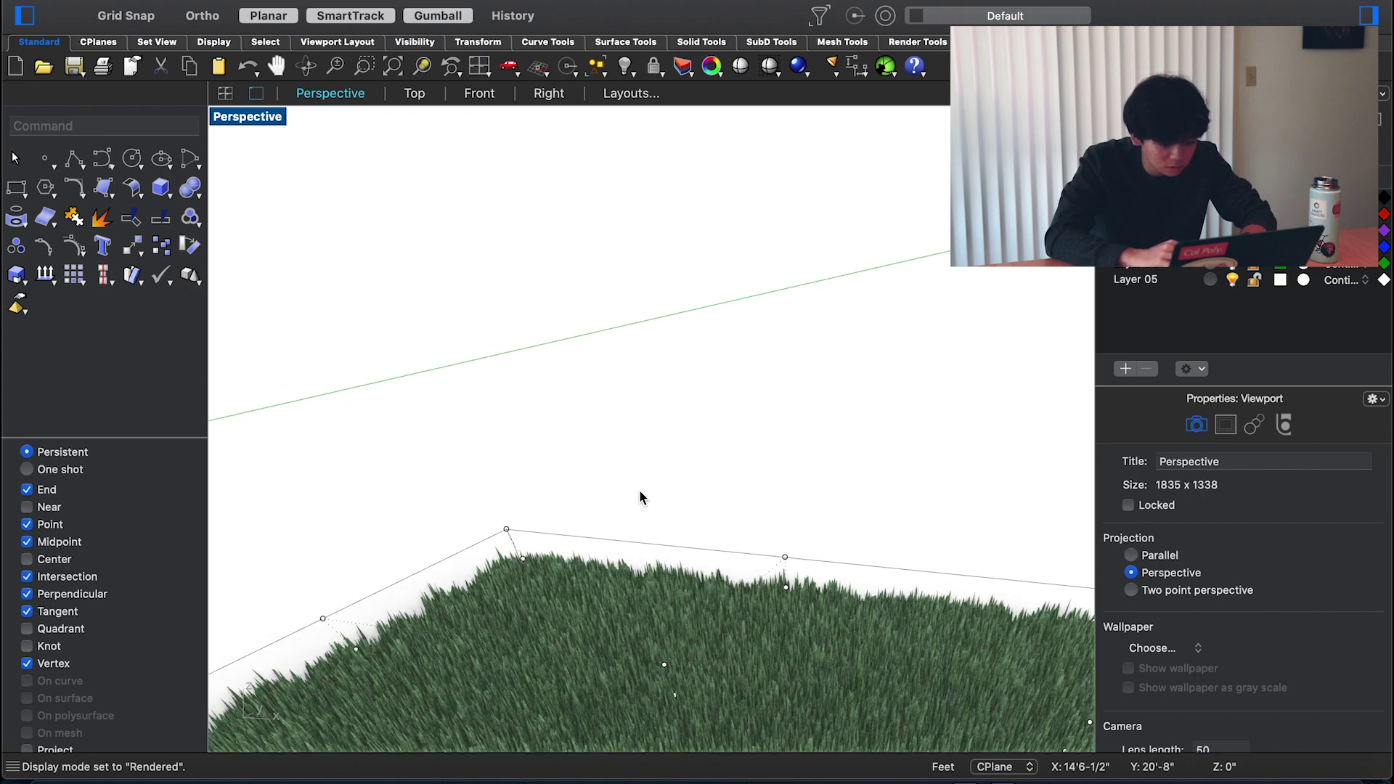
{"action": "scroll", "coordinate": [642, 483], "scroll_direction": "up", "scroll_amount": 3}
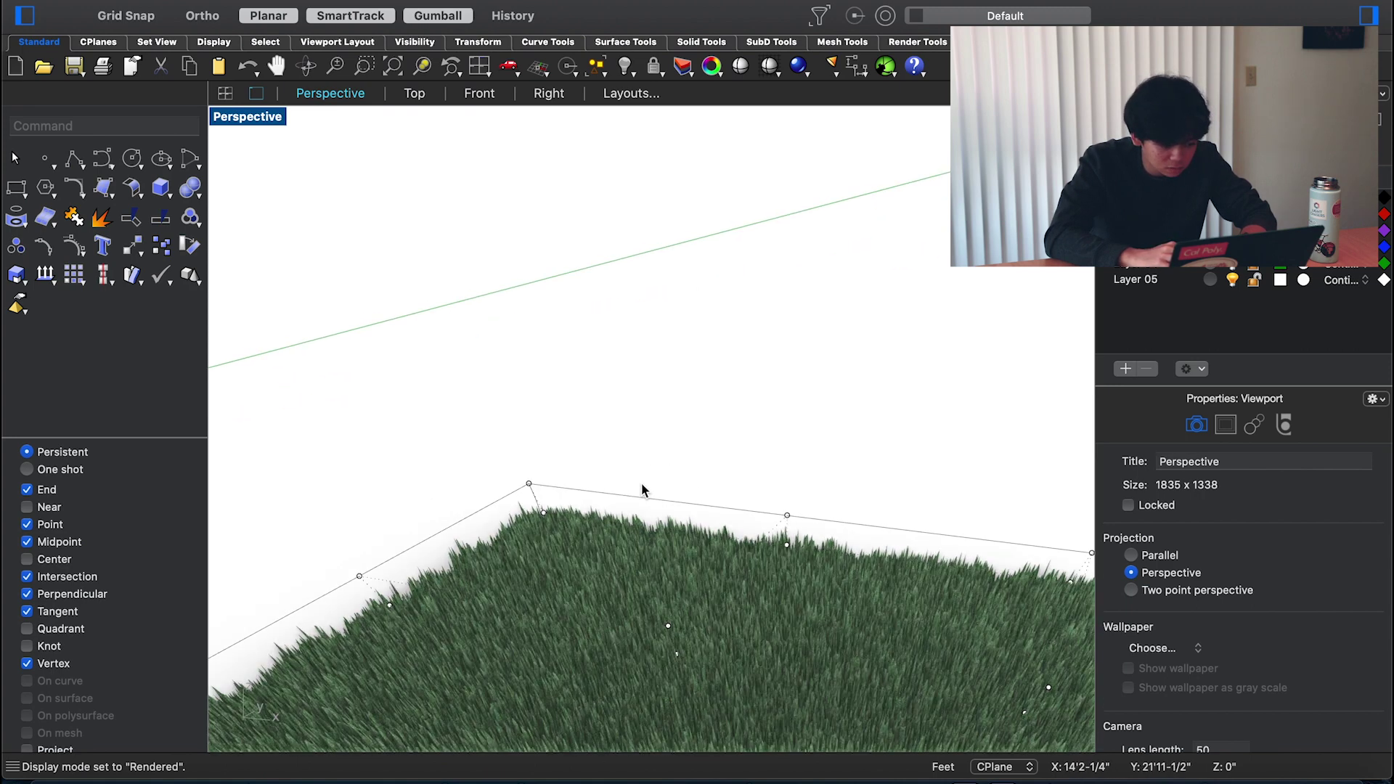
{"action": "scroll", "coordinate": [681, 432], "scroll_direction": "down", "scroll_amount": 2}
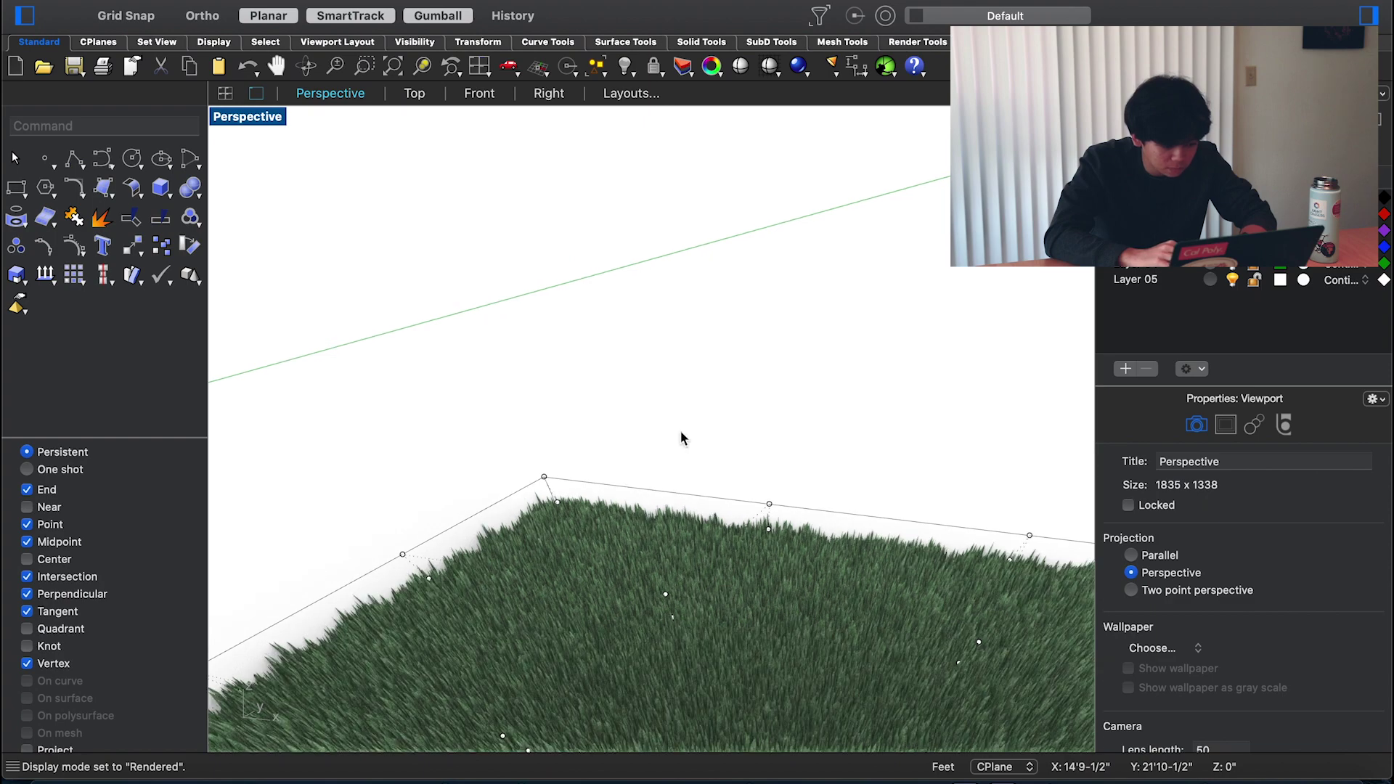
{"action": "key", "text": "super+z"}
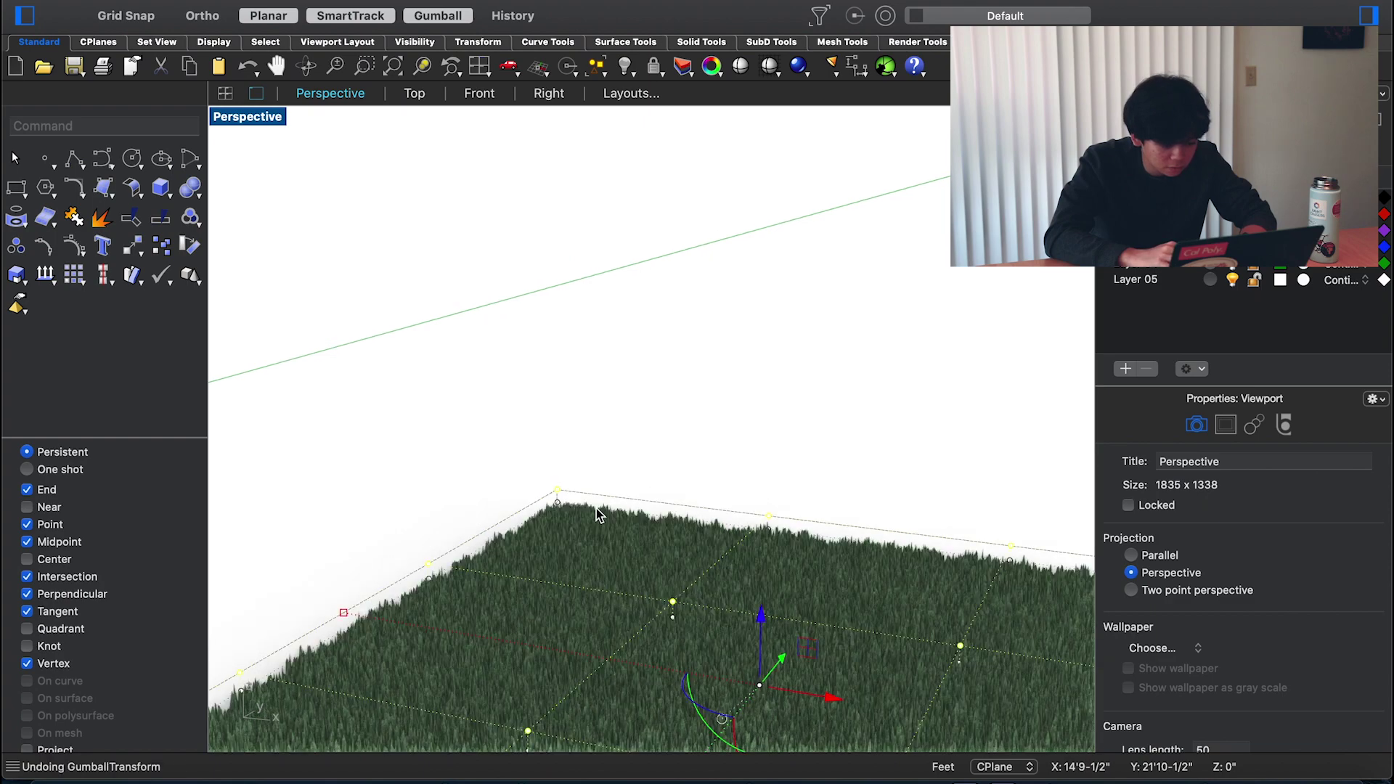
Return to Shaded mode and move the upper layer of cage points sideways to slant the grass blades
{"action": "key", "text": "ctrl+alt+s"}
{"action": "scroll", "coordinate": [596, 512], "scroll_direction": "up", "scroll_amount": 5}
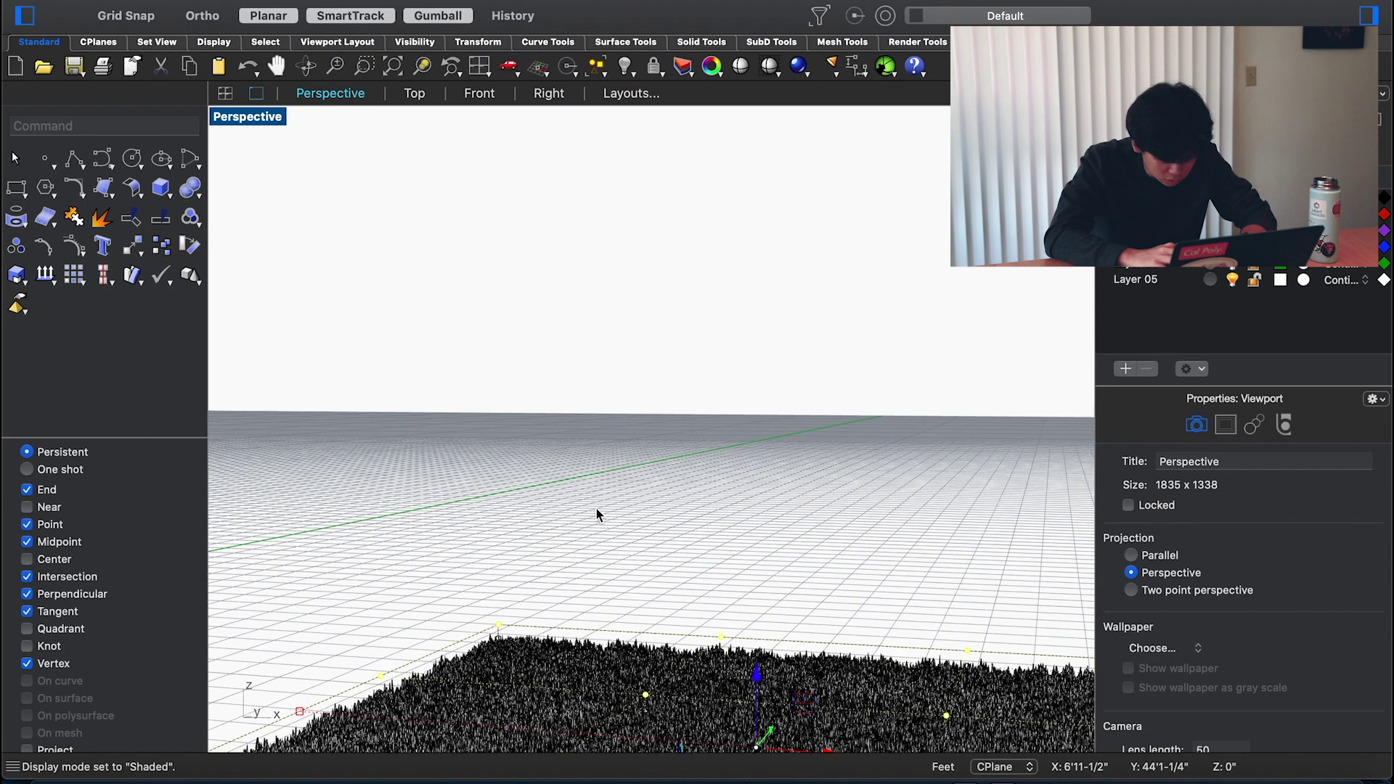
{"action": "left_click_drag", "start_coordinate": [788, 620], "coordinate": [747, 619]}
{"action": "left_click", "coordinate": [437, 533]}
Inspect the slanted grass blades up close in Rendered mode and switch back to Shaded mode
{"action": "key", "text": "ctrl+alt+r"}
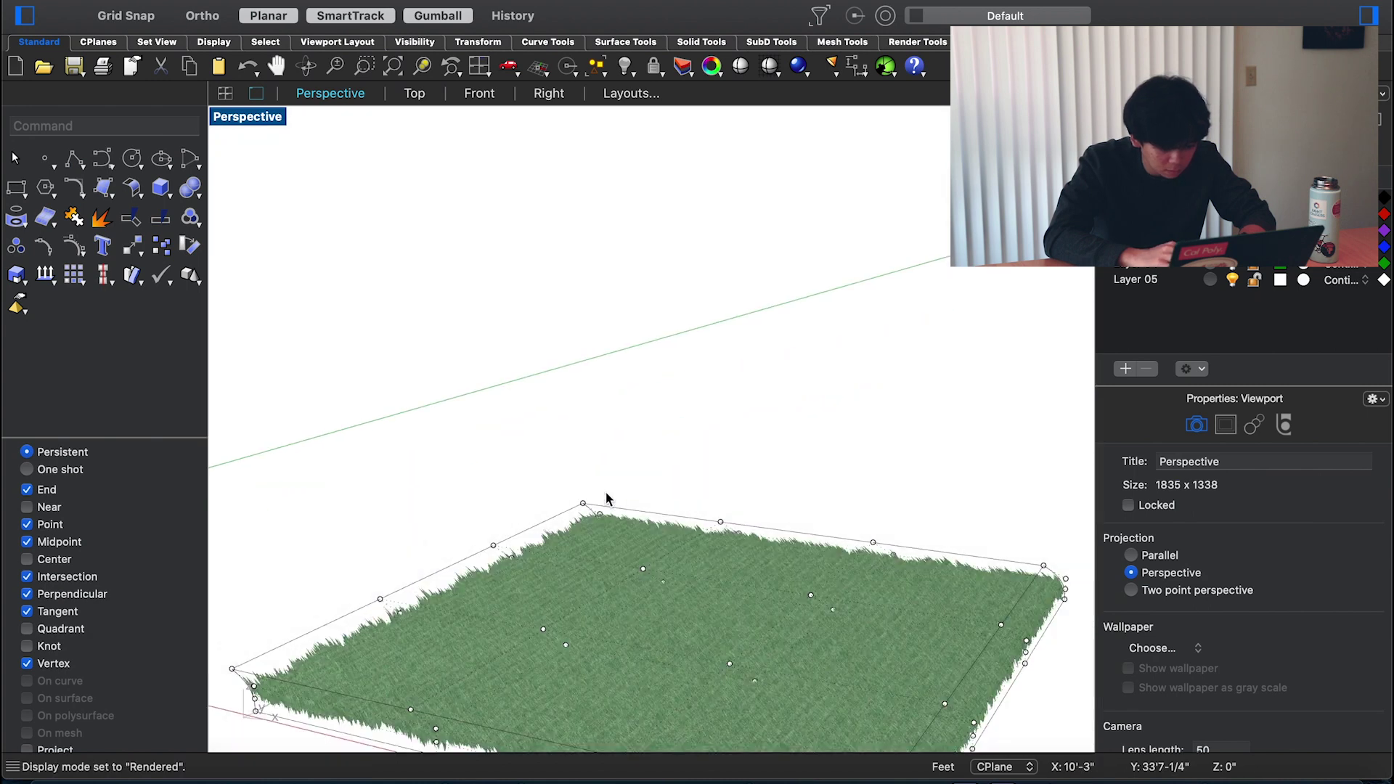
{"action": "scroll", "coordinate": [607, 500], "scroll_direction": "up", "scroll_amount": 3}
{"action": "scroll", "coordinate": [691, 513], "scroll_direction": "up", "scroll_amount": 2}
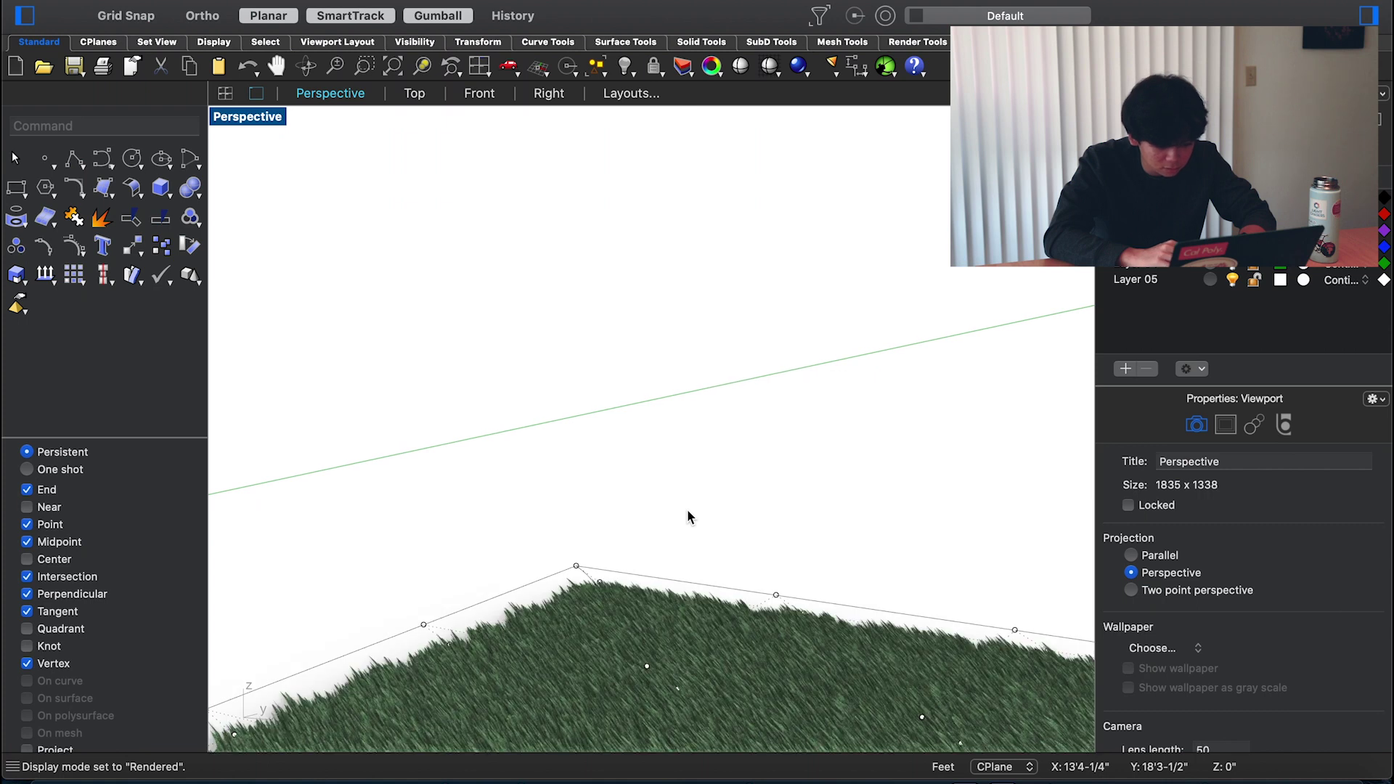
{"action": "scroll", "coordinate": [688, 513], "scroll_direction": "down", "scroll_amount": 3}
{"action": "scroll", "coordinate": [688, 514], "scroll_direction": "left", "scroll_amount": 2}
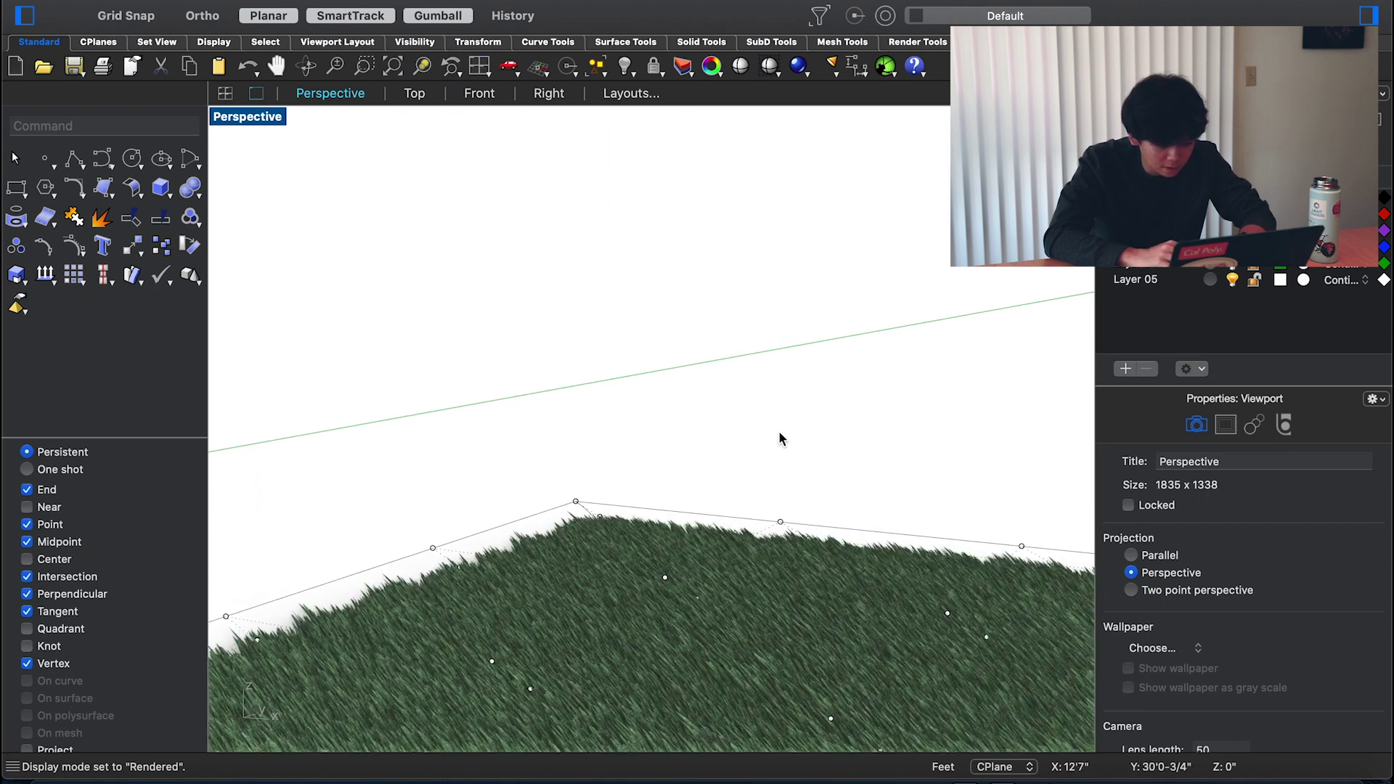
{"action": "key", "text": "ctrl+alt+s"}
{"action": "scroll", "coordinate": [779, 433], "scroll_direction": "down", "scroll_amount": 8}
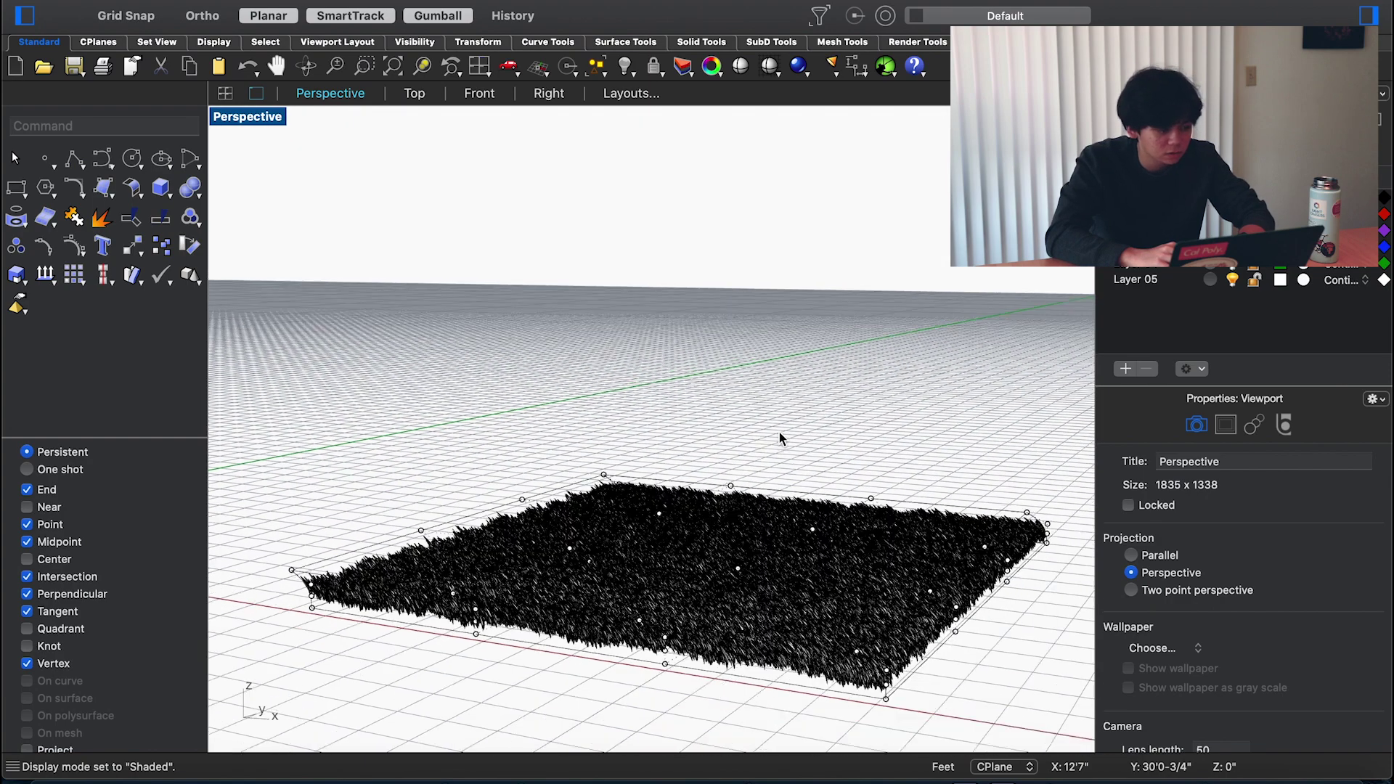
Delete the control cage around the grass mesh
{"action": "scroll", "coordinate": [779, 432], "scroll_direction": "left", "scroll_amount": 5}
{"action": "left_click", "coordinate": [778, 434]}
{"action": "key", "text": "Delete"}
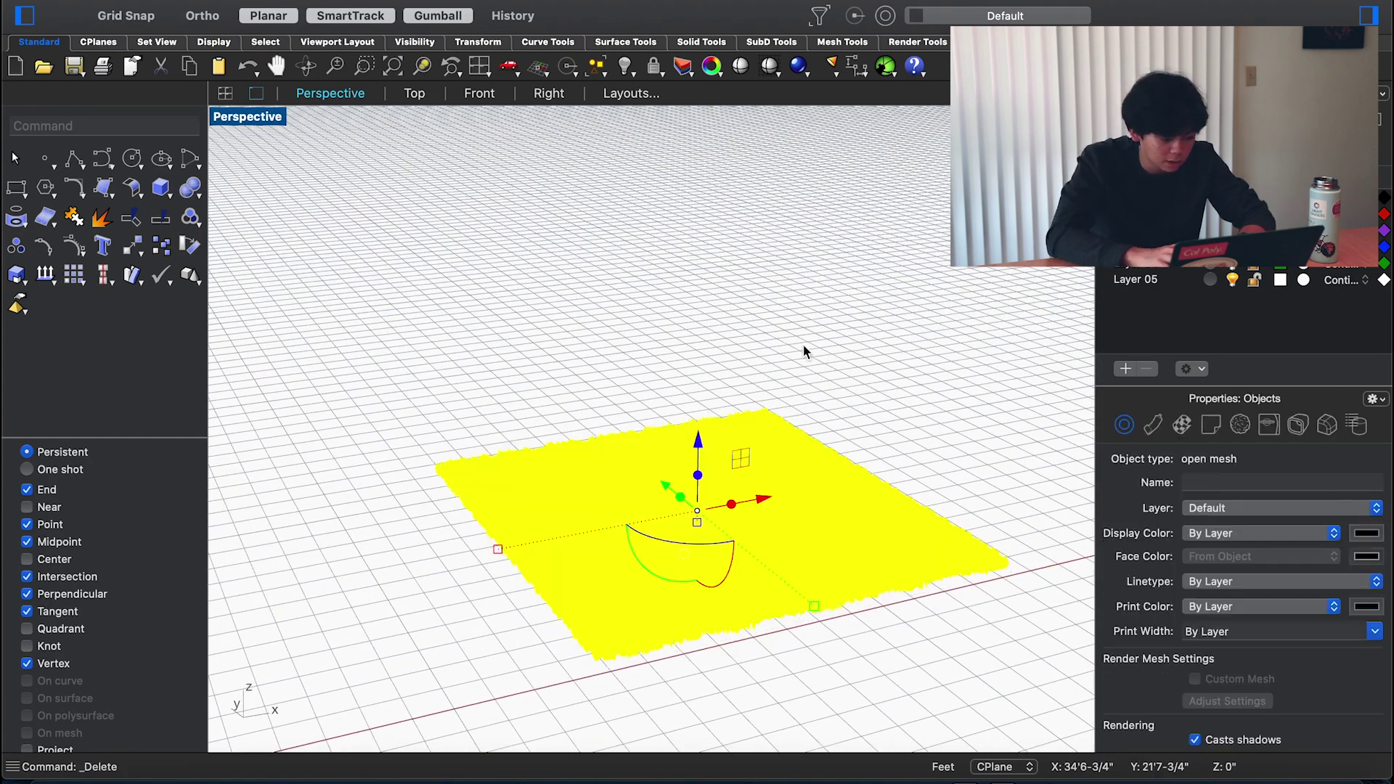
Show the hidden original grass surface again
{"action": "type", "text": "show"}
{"action": "key", "text": "Return"}
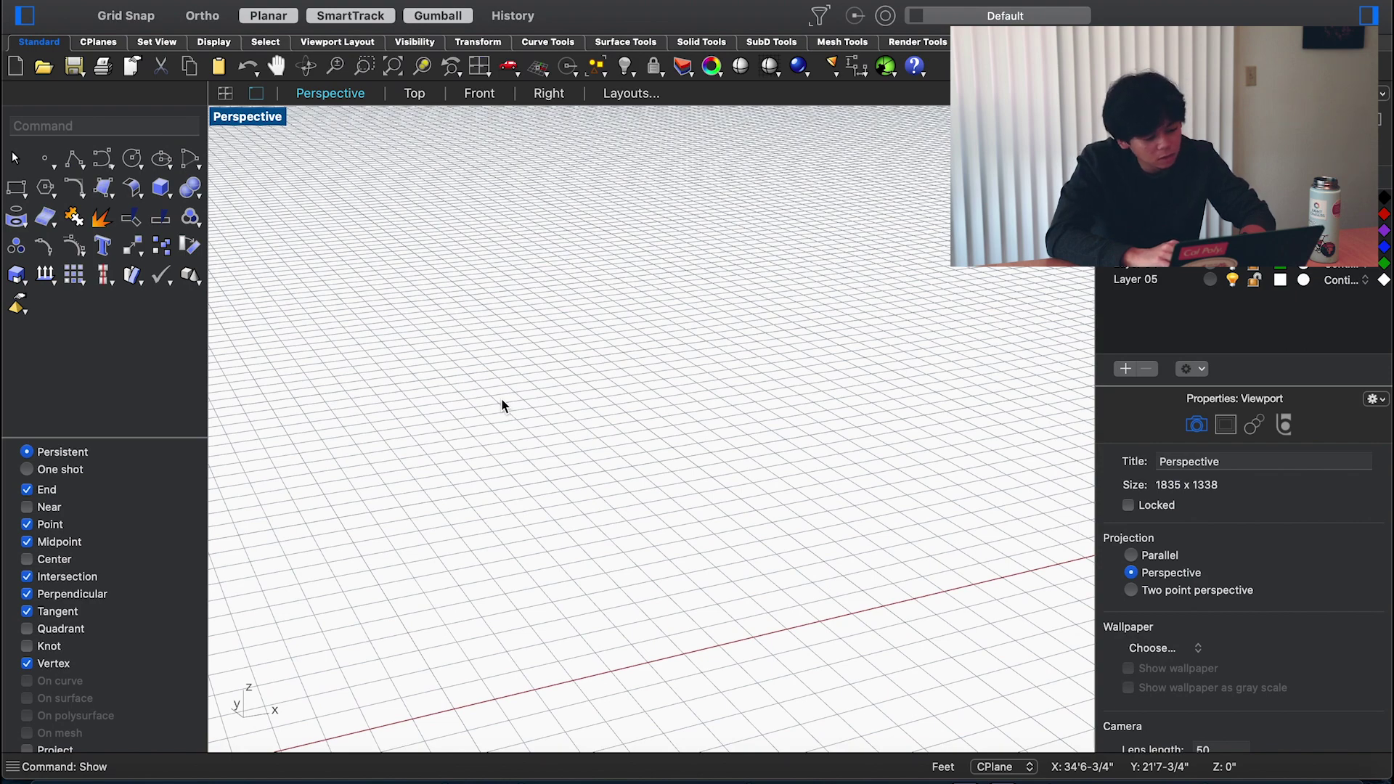
{"action": "scroll", "coordinate": [501, 398], "scroll_direction": "left", "scroll_amount": 10}
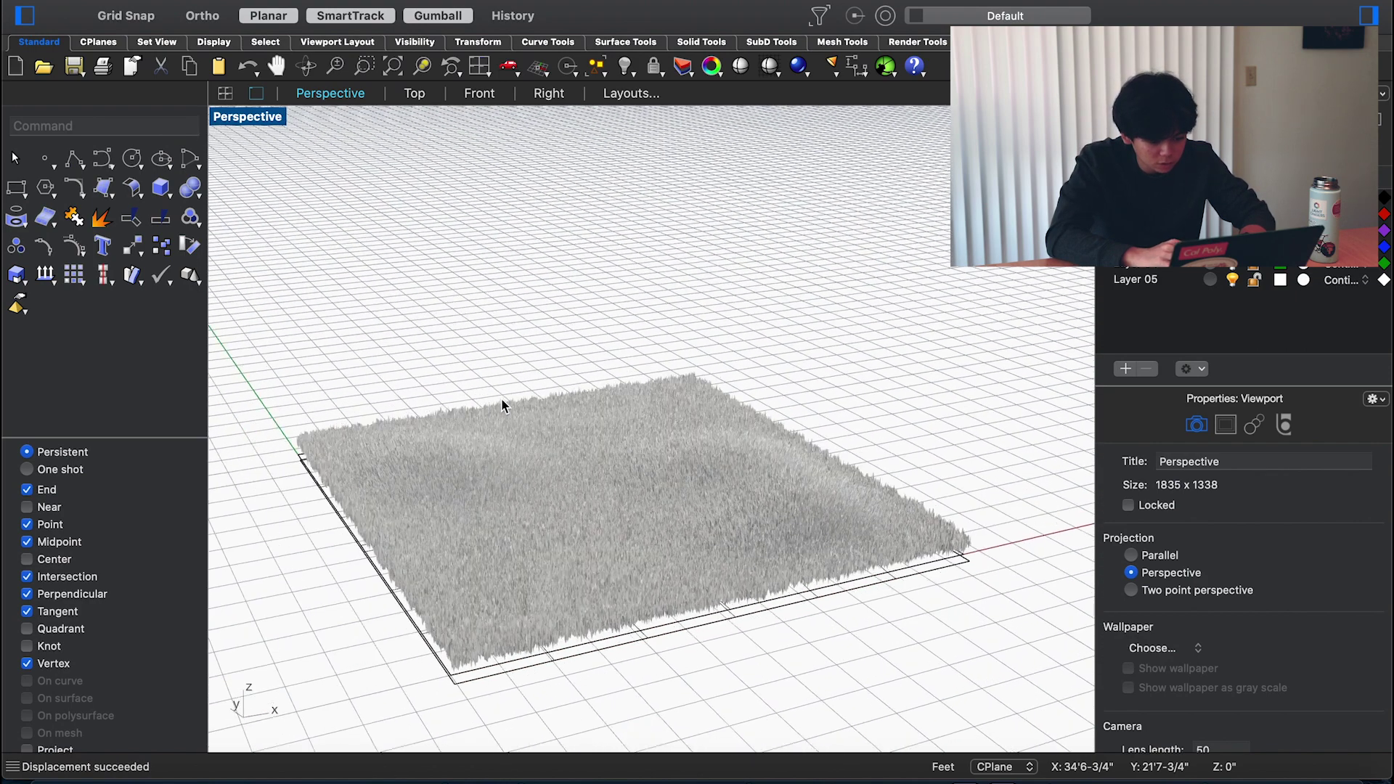
{"action": "scroll", "coordinate": [501, 398], "scroll_direction": "down", "scroll_amount": 5}
{"action": "scroll", "coordinate": [501, 397], "scroll_direction": "right", "scroll_amount": 10}
{"action": "scroll", "coordinate": [501, 398], "scroll_direction": "up", "scroll_amount": 5}
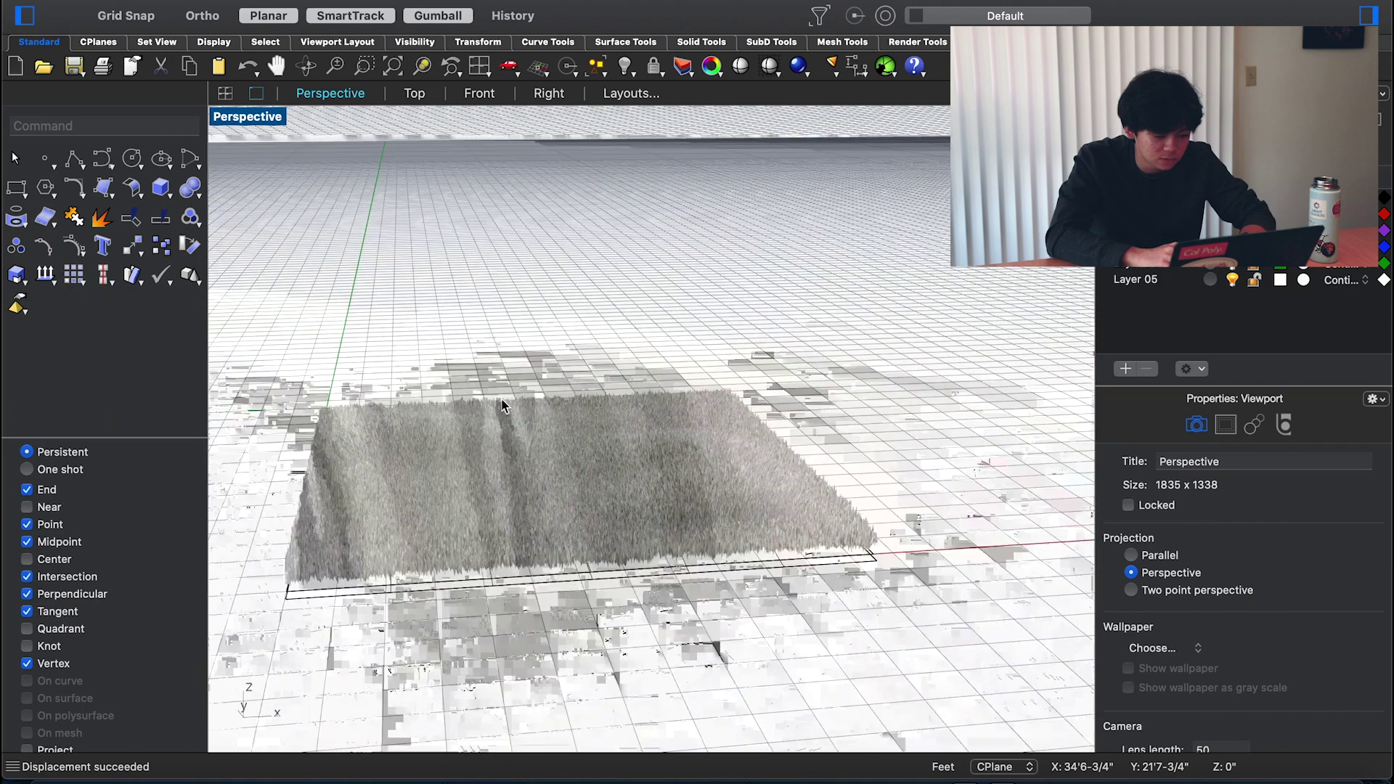
Draw a small circle on the ground plane beside the near corner of the square grass field
{"action": "scroll", "coordinate": [651, 431], "scroll_direction": "up", "scroll_amount": 5}
{"action": "scroll", "coordinate": [652, 431], "scroll_direction": "right", "scroll_amount": 8}
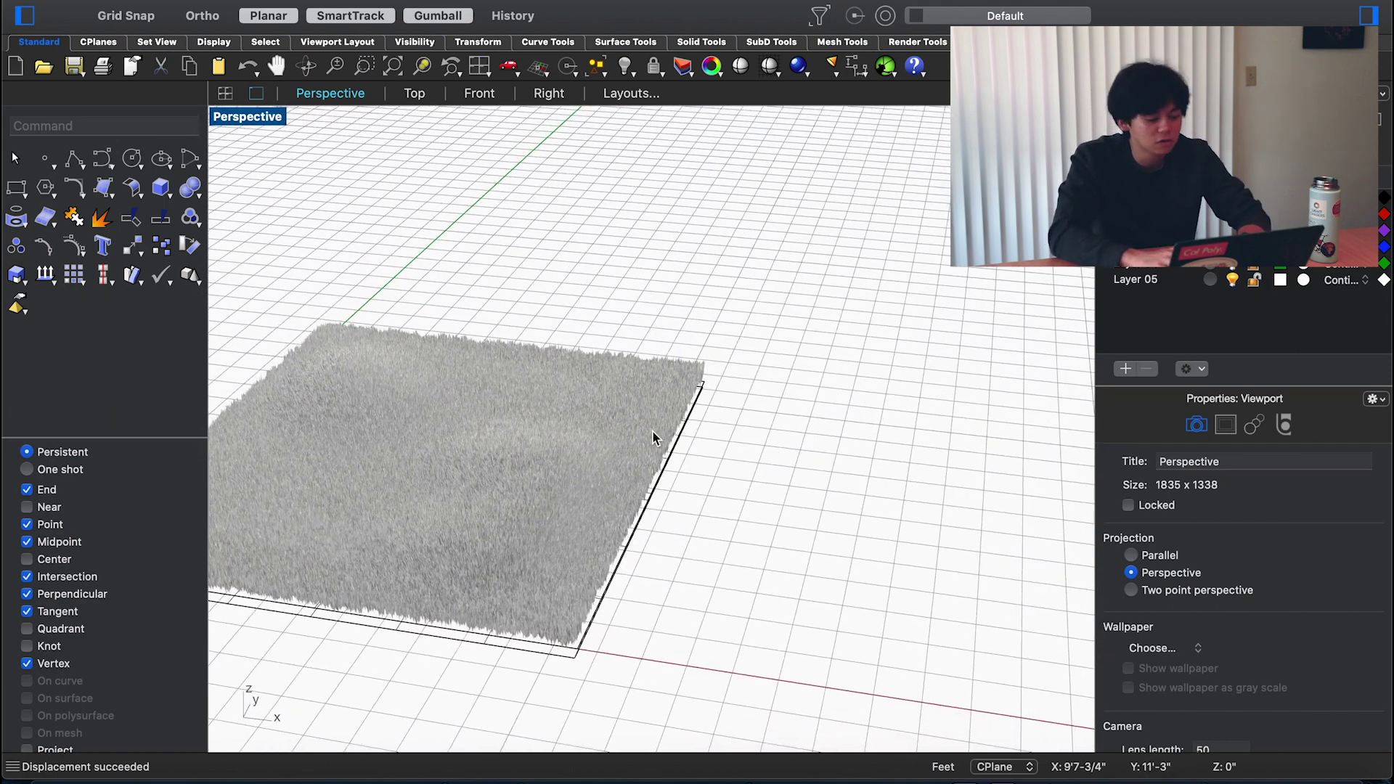
{"action": "type", "text": "ci"}
{"action": "key", "text": "Return"}
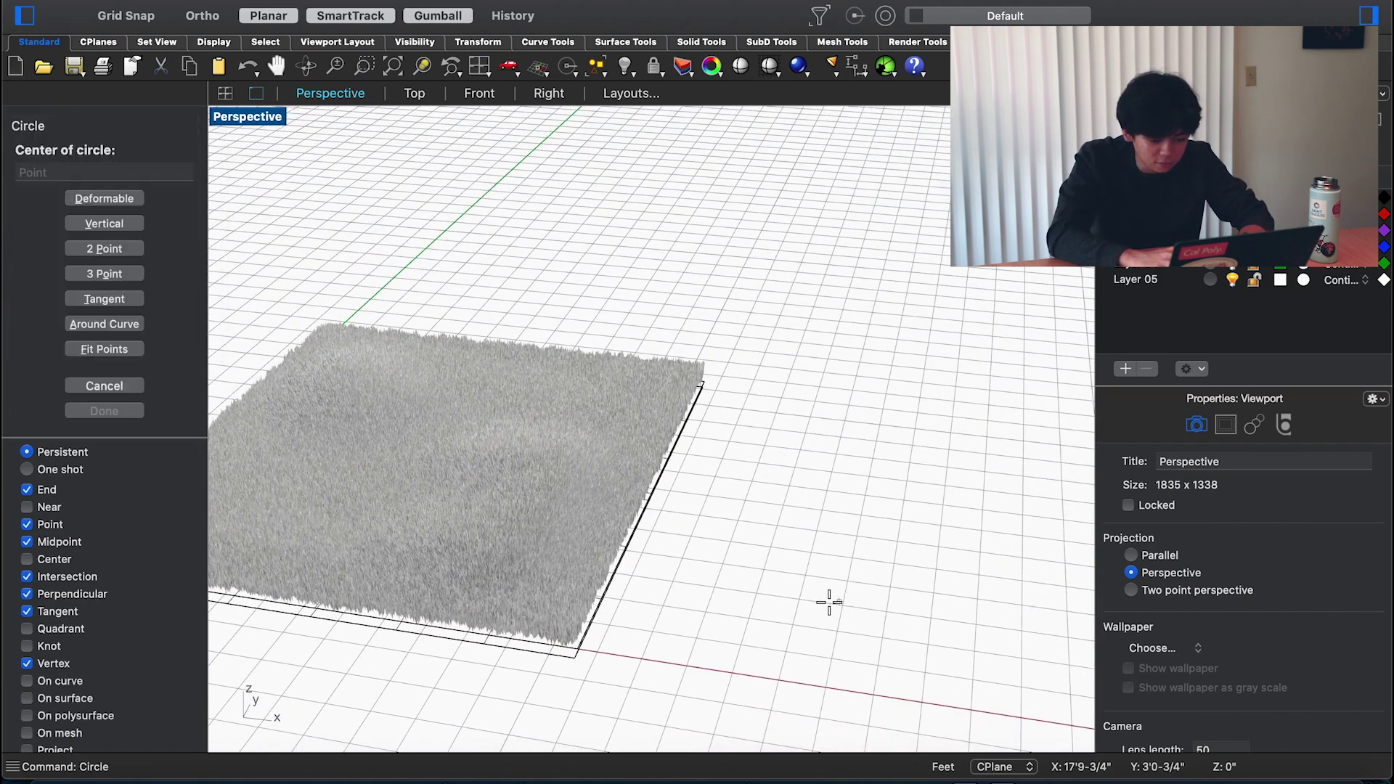
{"action": "left_click", "coordinate": [825, 602]}
{"action": "left_click", "coordinate": [881, 580]}
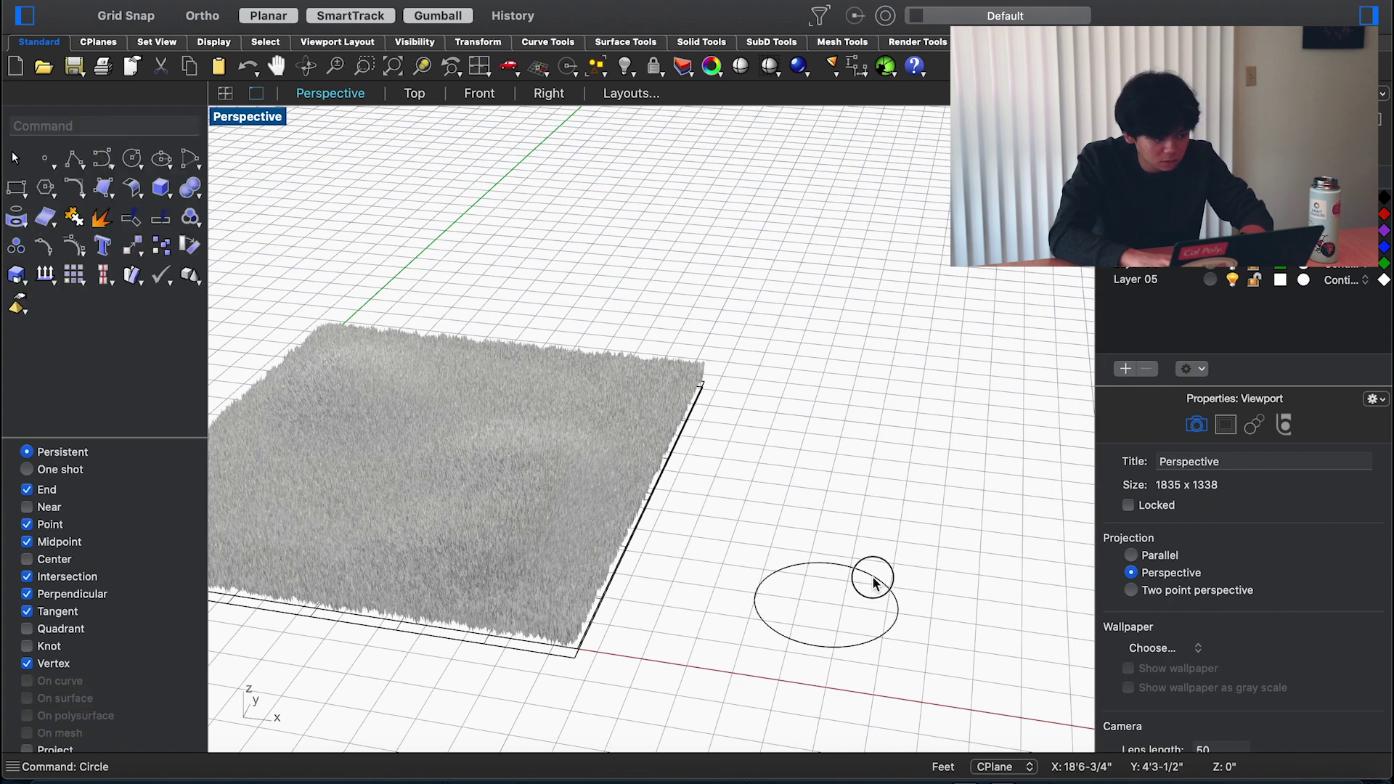
Create a planar surface from the circle with PlanarSrf
{"action": "left_click", "coordinate": [873, 576]}
{"action": "type", "text": "Pla"}
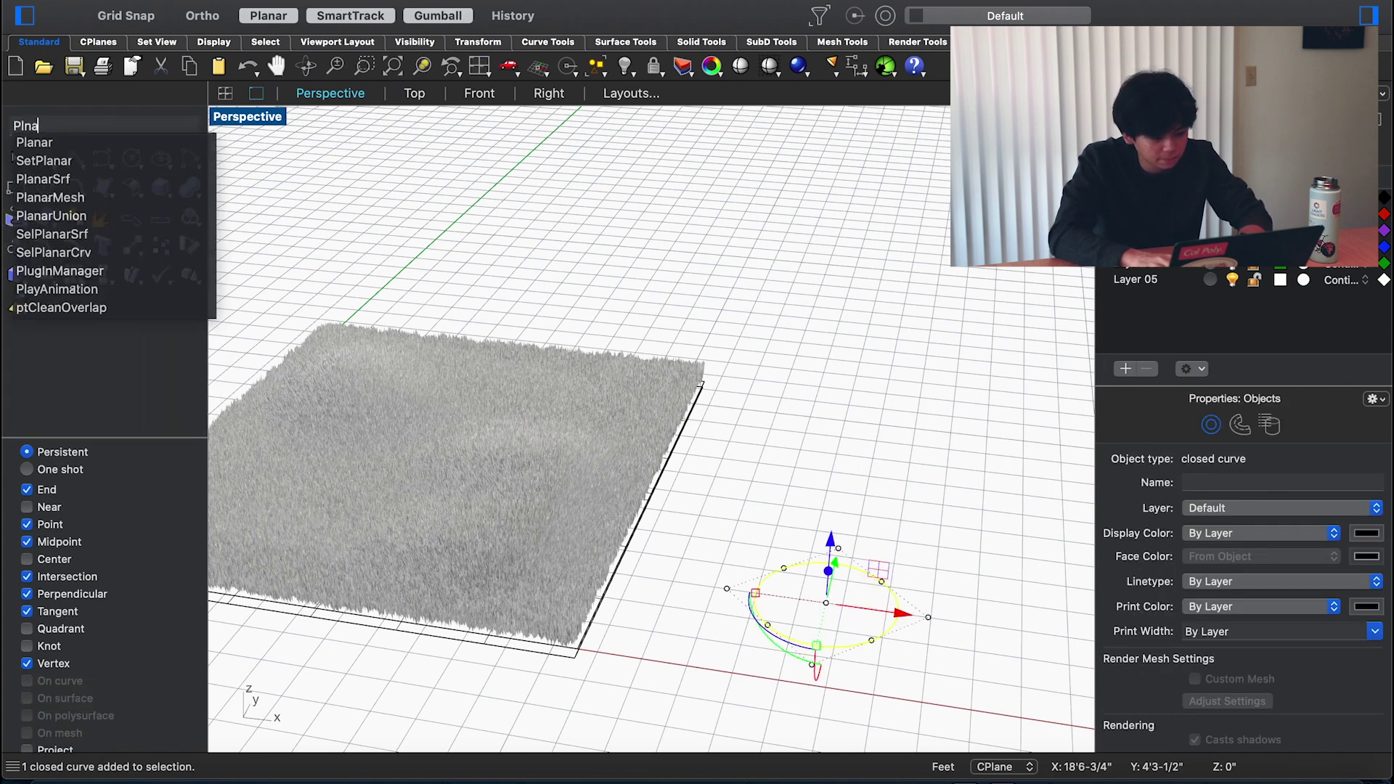
{"action": "type", "text": "nrsr"}
{"action": "key", "text": "Return"}
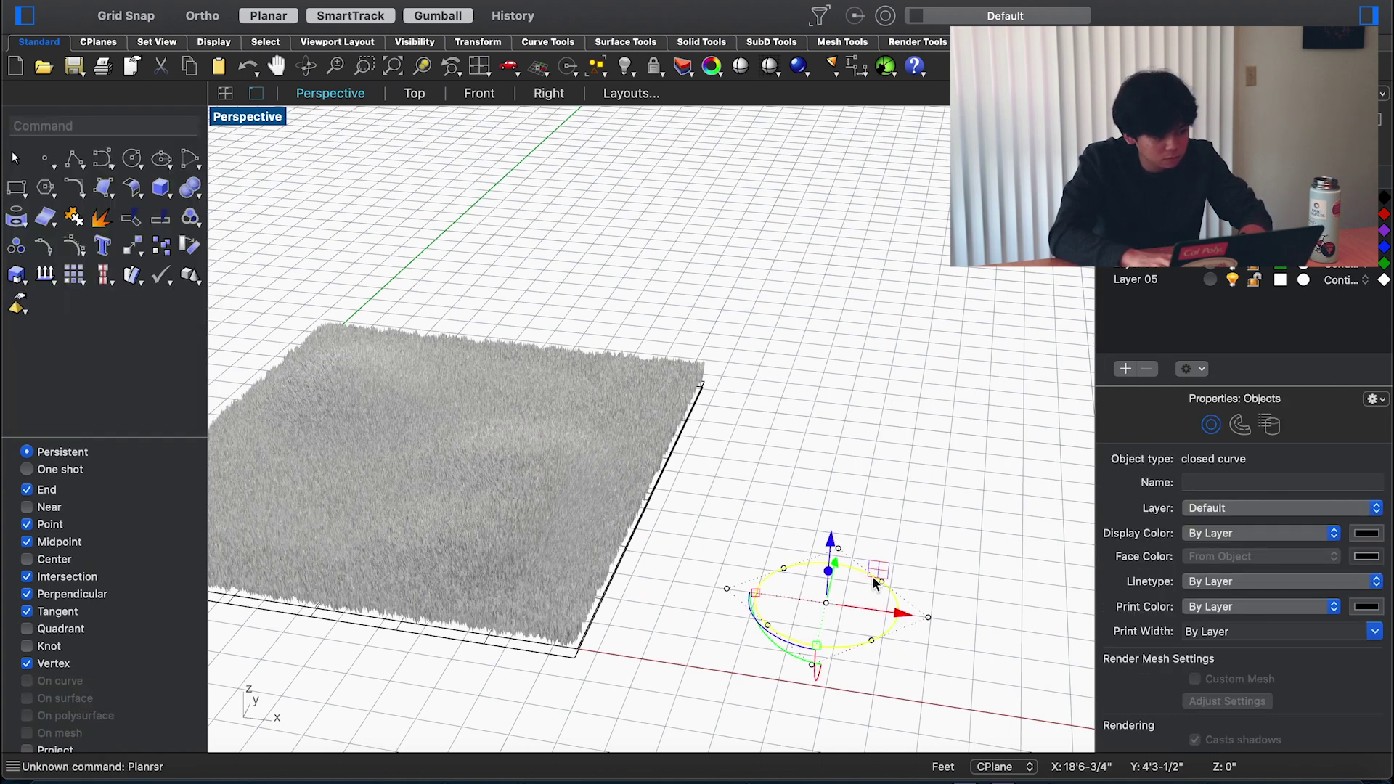
{"action": "type", "text": "planarsrf"}
{"action": "key", "text": "Return"}
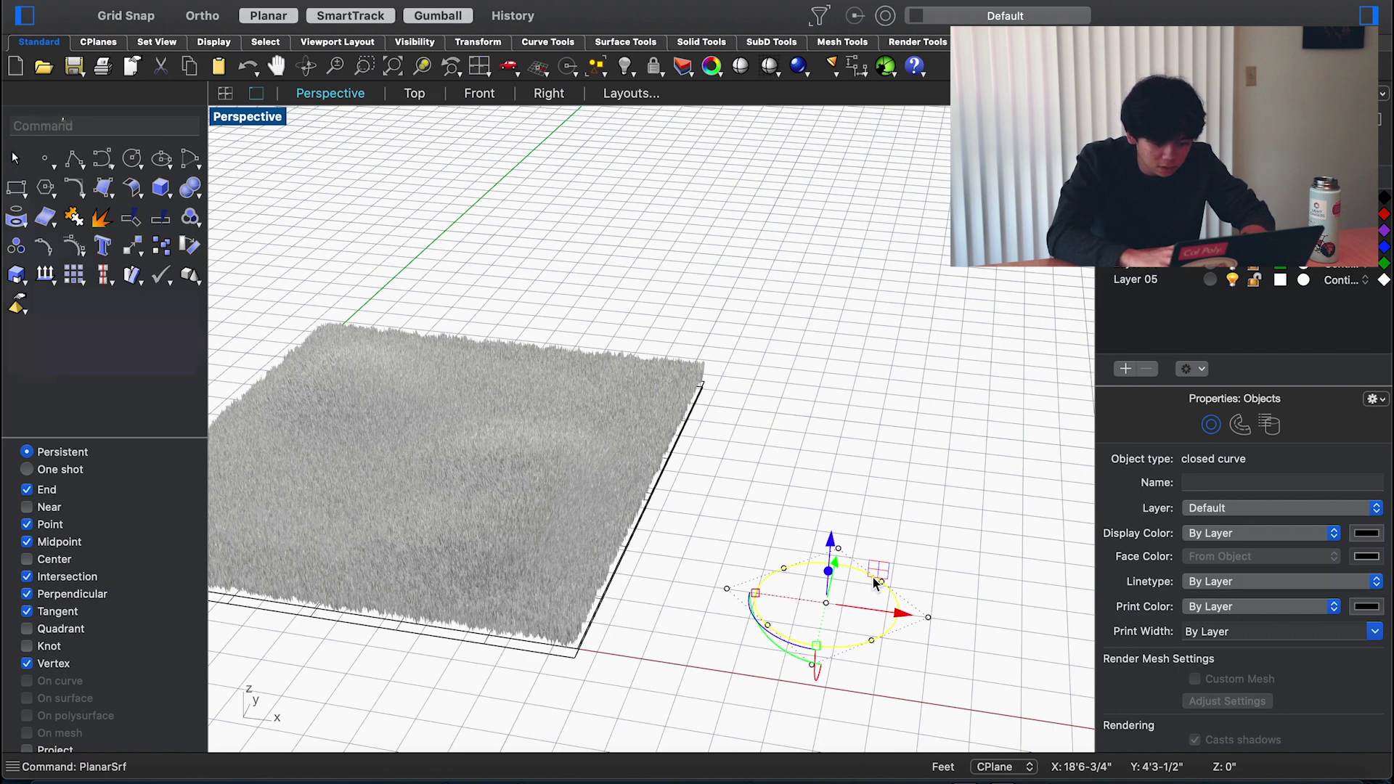
{"action": "left_click", "coordinate": [895, 565]}
Assign the Leather Grain Bump texture as the circular surface's displacement and set its initial mesh quality to Very high
{"action": "left_click", "coordinate": [849, 600]}
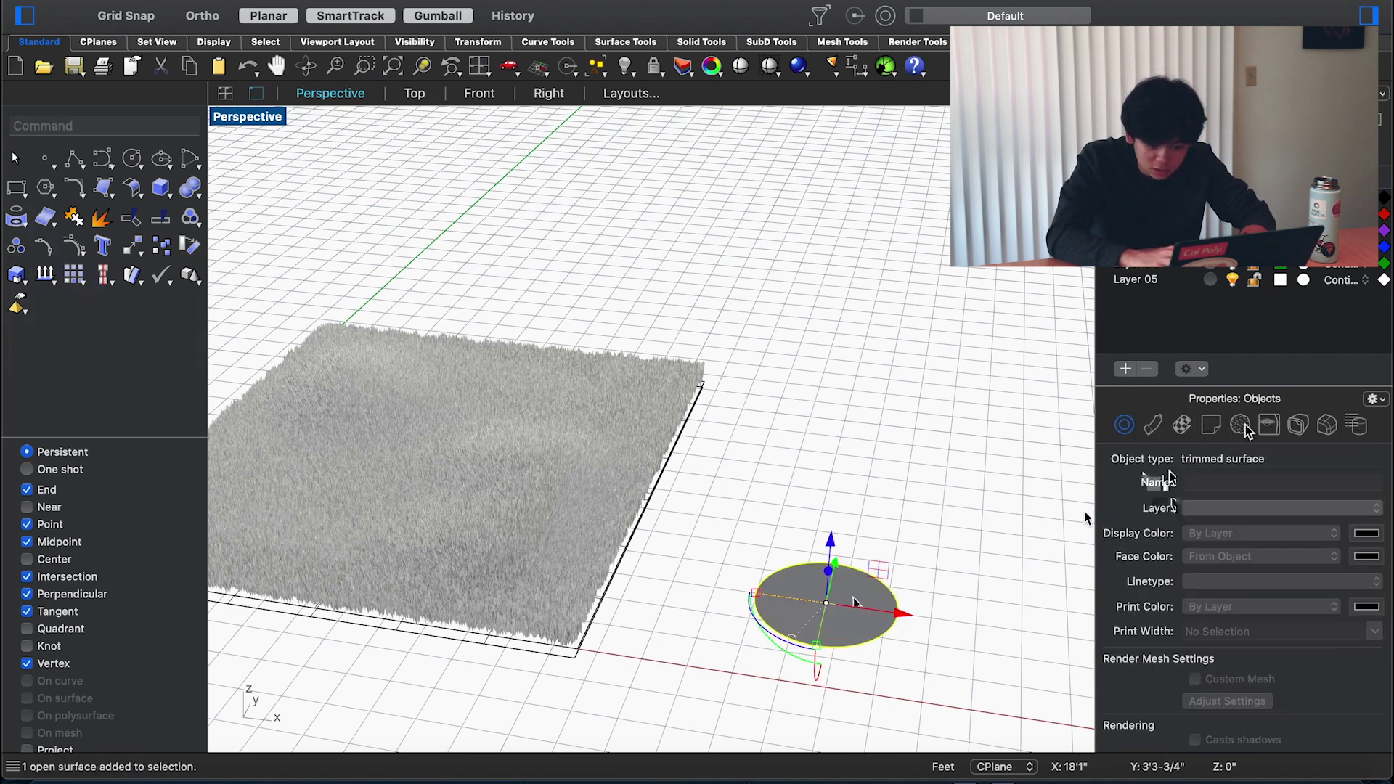
{"action": "left_click", "coordinate": [1241, 425]}
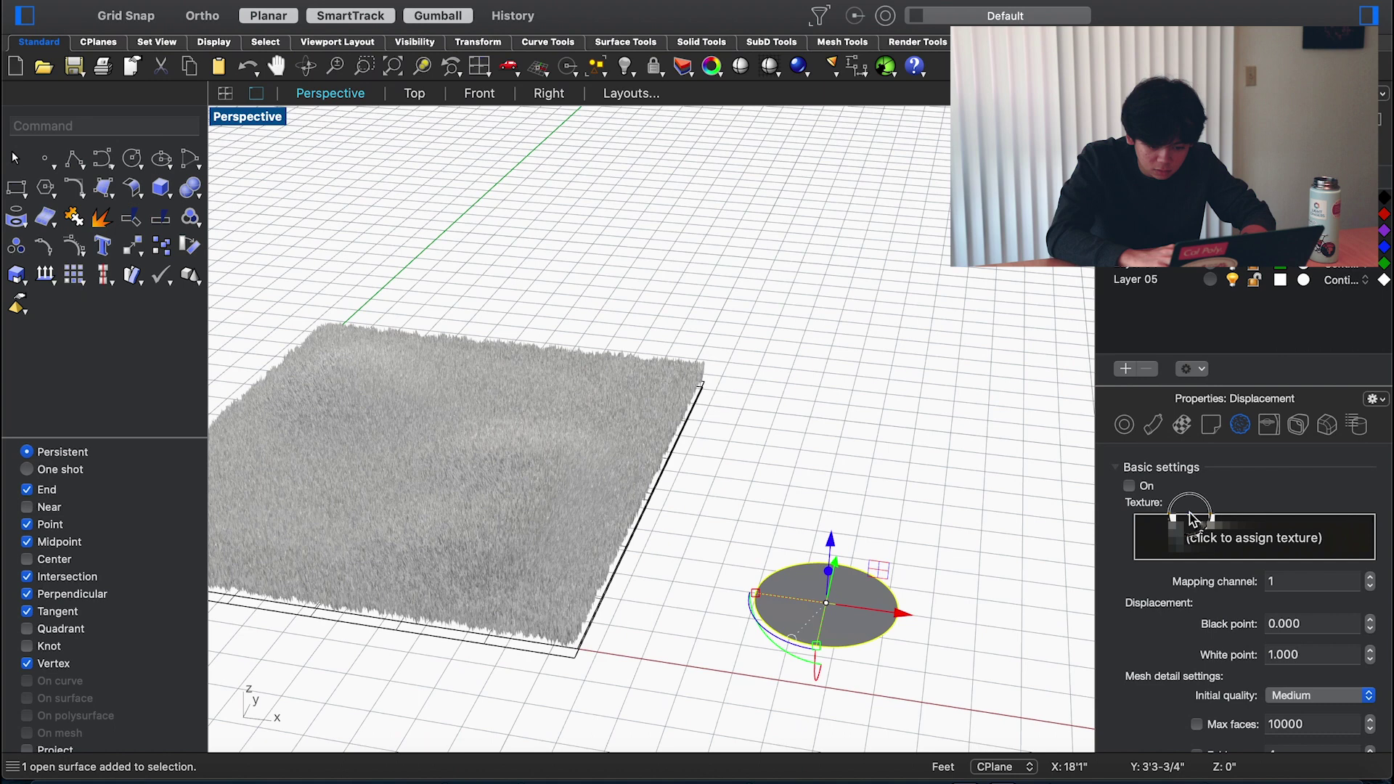
{"action": "left_click", "coordinate": [1190, 516]}
{"action": "left_click", "coordinate": [1161, 704]}
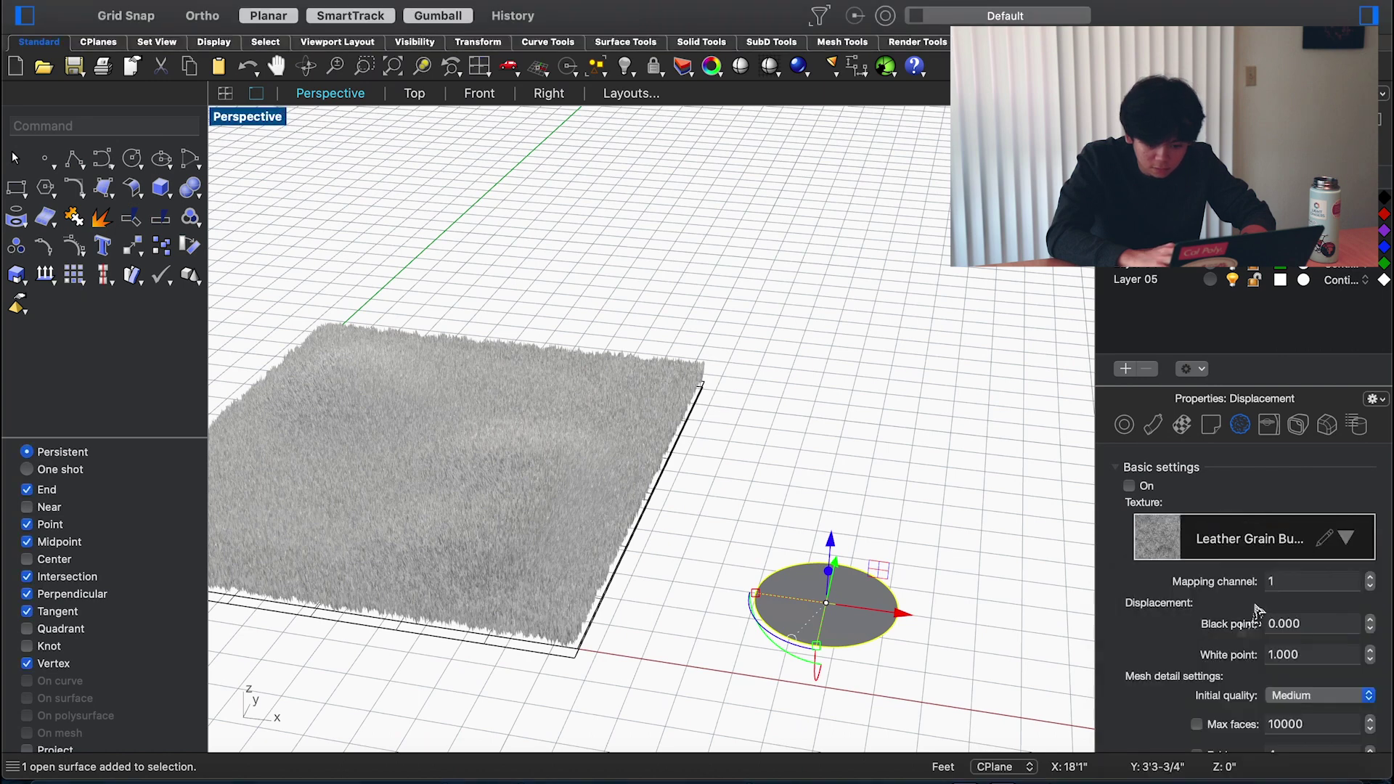
{"action": "left_click", "coordinate": [1310, 694]}
{"action": "left_click", "coordinate": [1303, 727]}
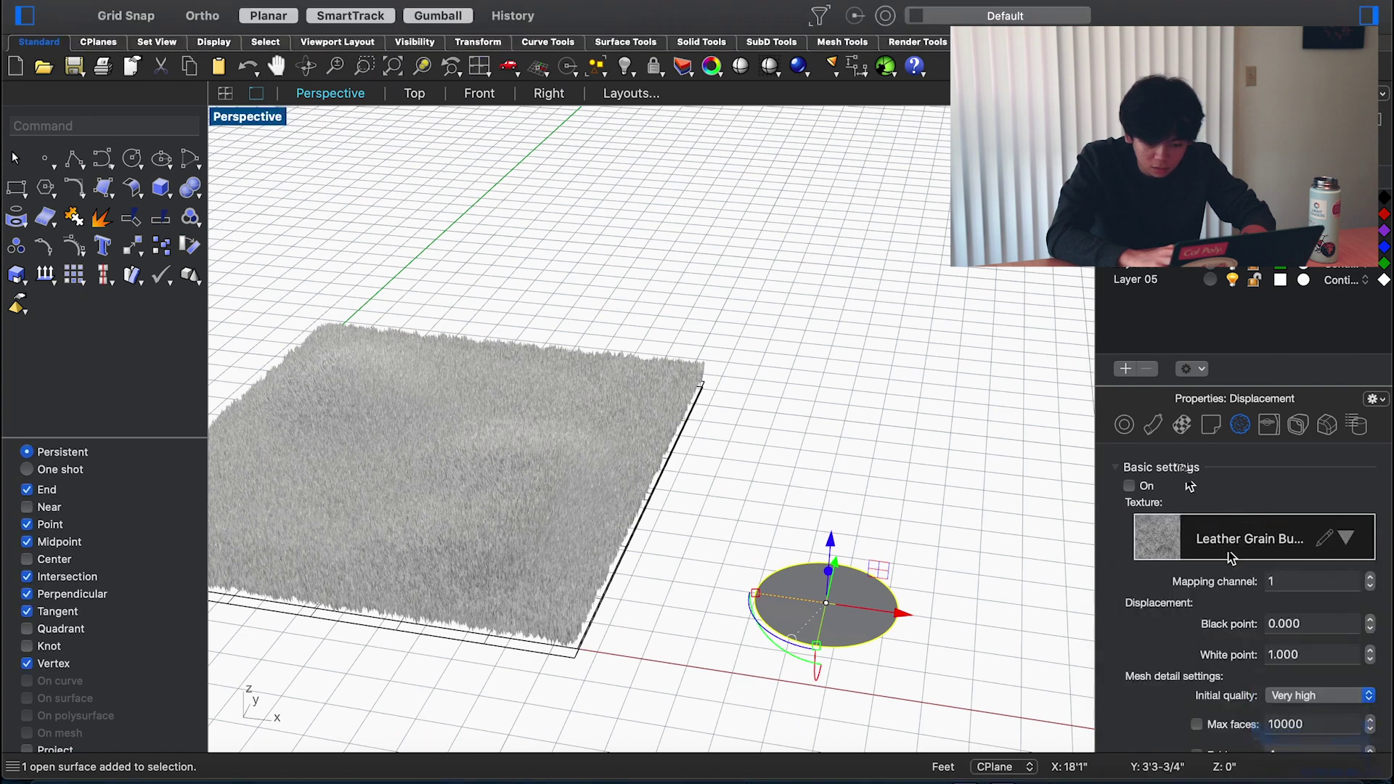
Assign the grass material to the circular surface in place of the layer material
{"action": "left_click", "coordinate": [1153, 425]}
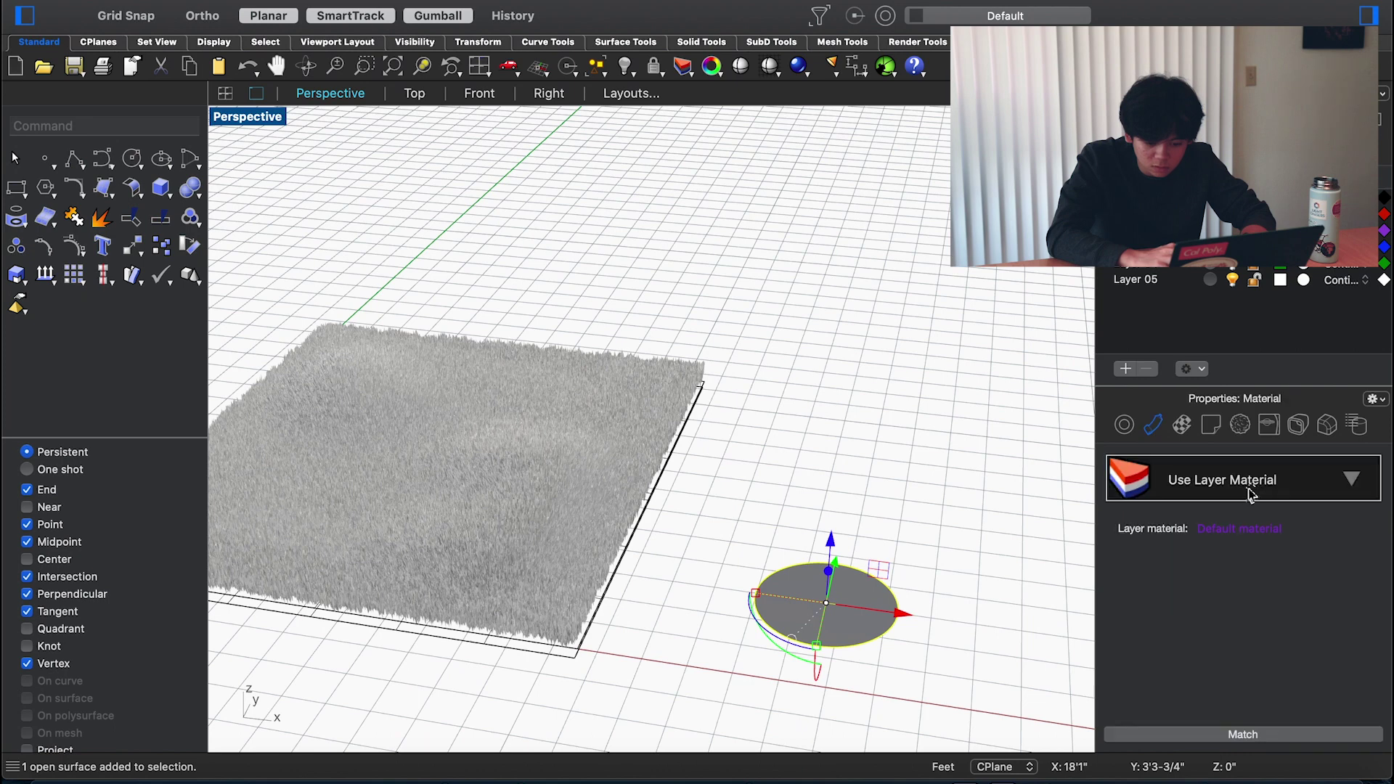
{"action": "left_click", "coordinate": [1247, 489]}
{"action": "left_click", "coordinate": [1175, 737]}
{"action": "left_click", "coordinate": [1254, 501]}
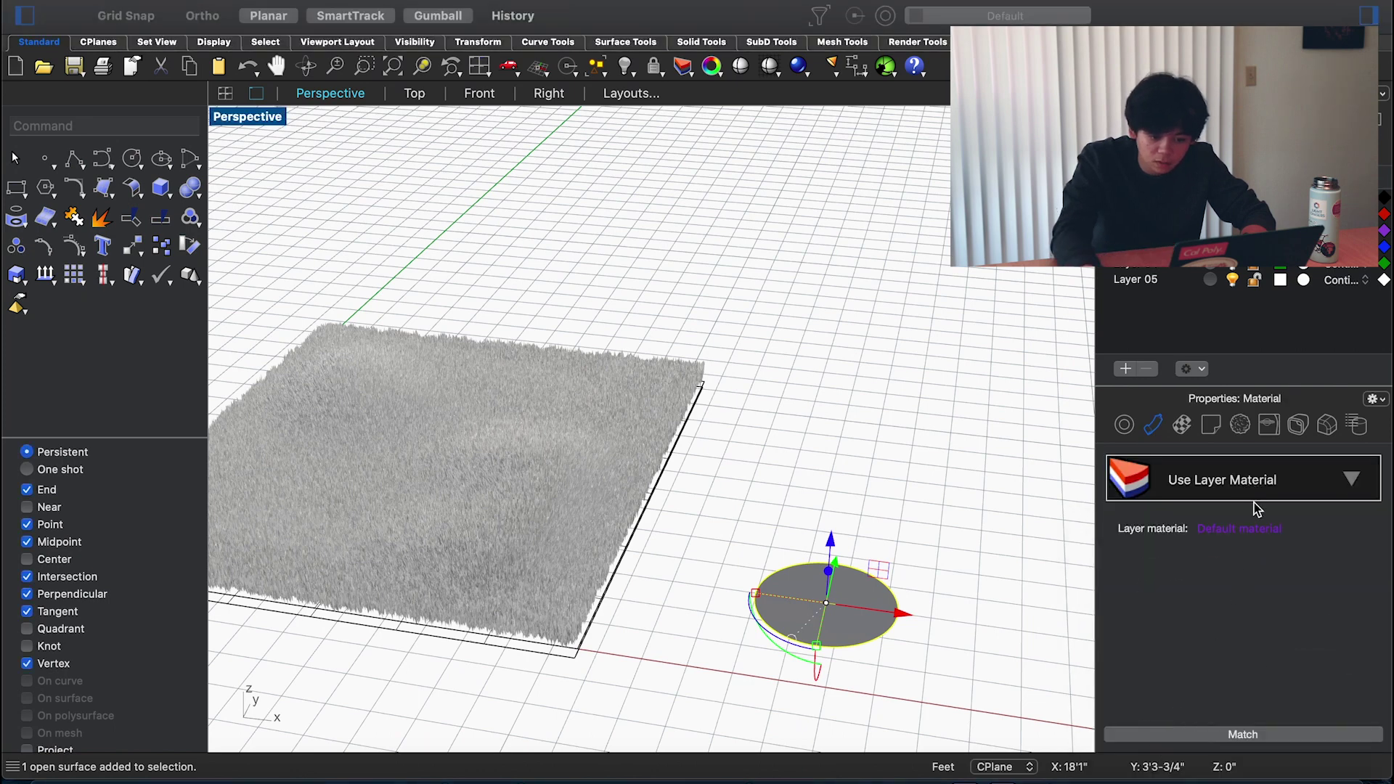
Turn on displacement for the circular surface
{"action": "left_click", "coordinate": [1239, 425]}
{"action": "left_click", "coordinate": [1129, 486]}
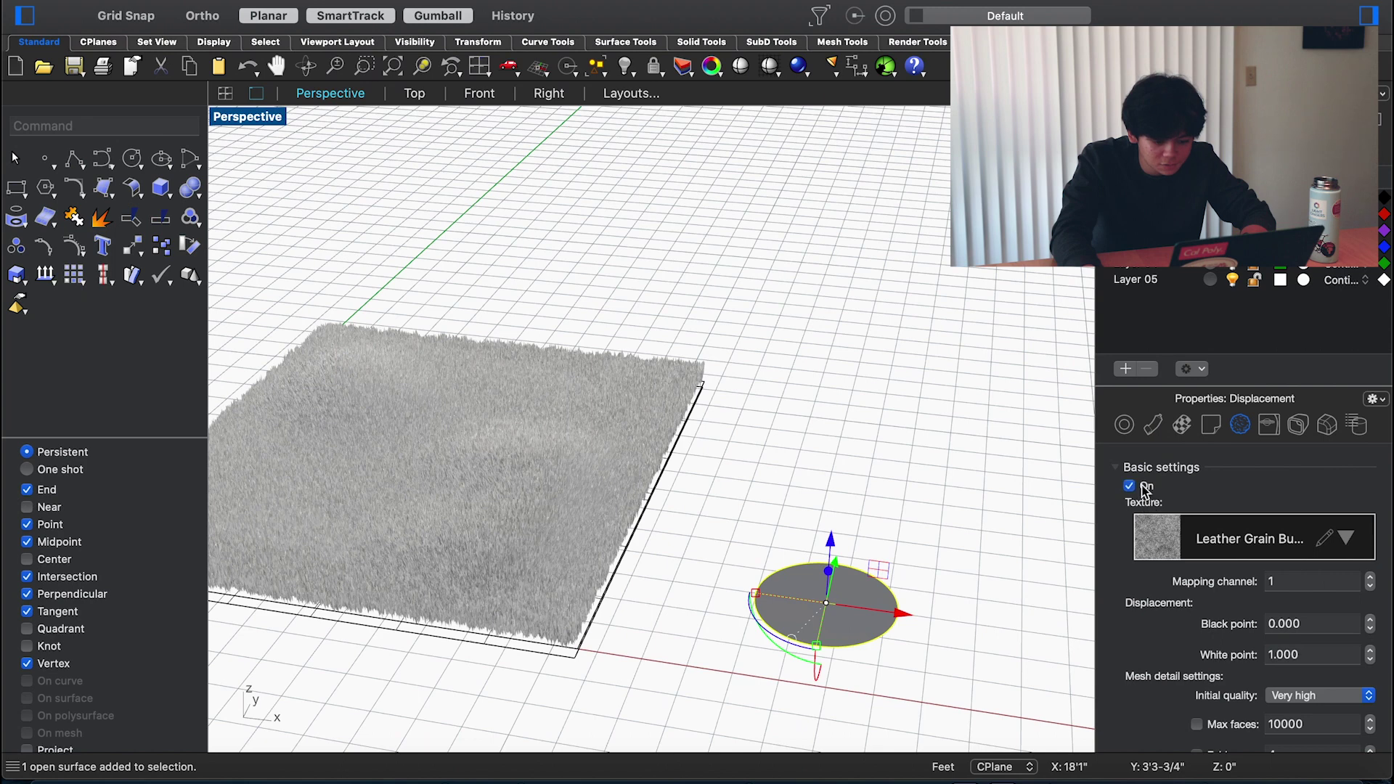
{"action": "left_click", "coordinate": [863, 510]}
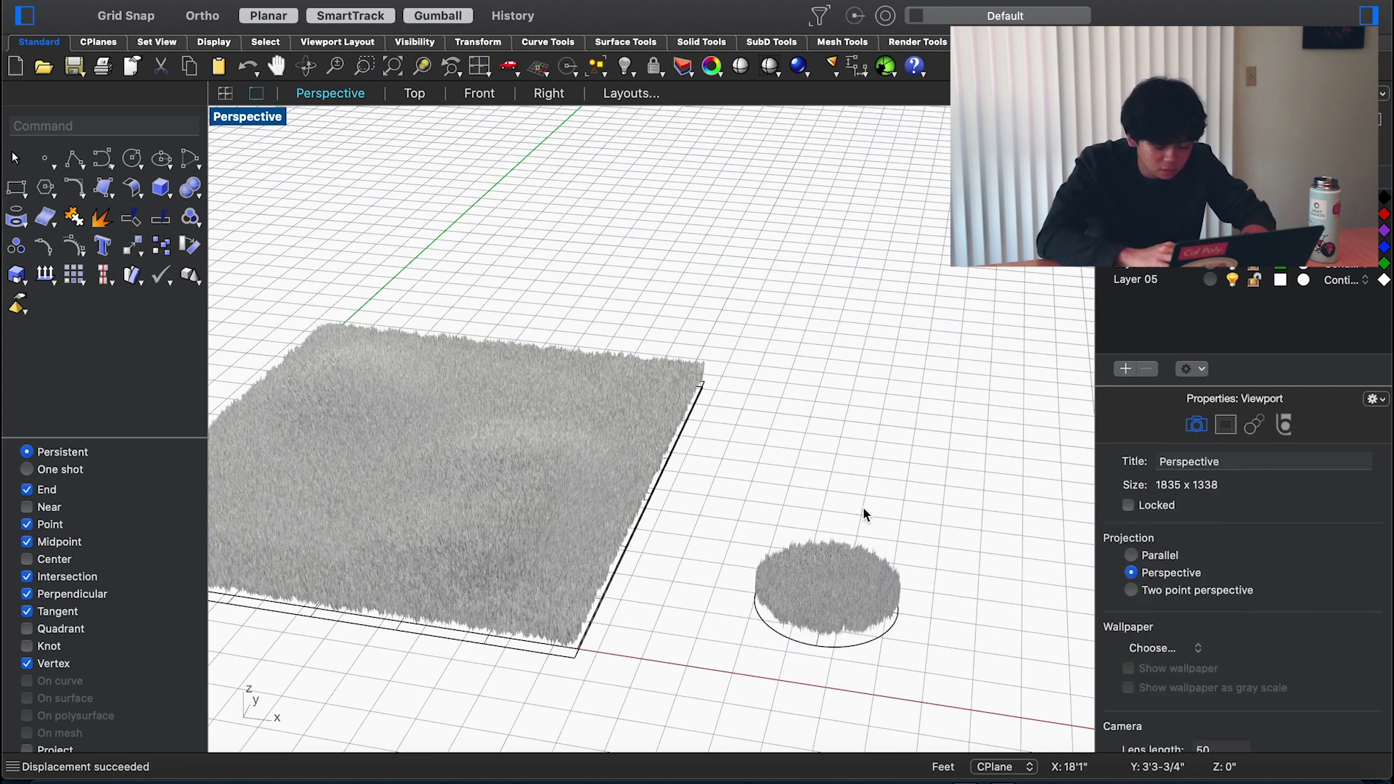
{"action": "left_click", "coordinate": [792, 621]}
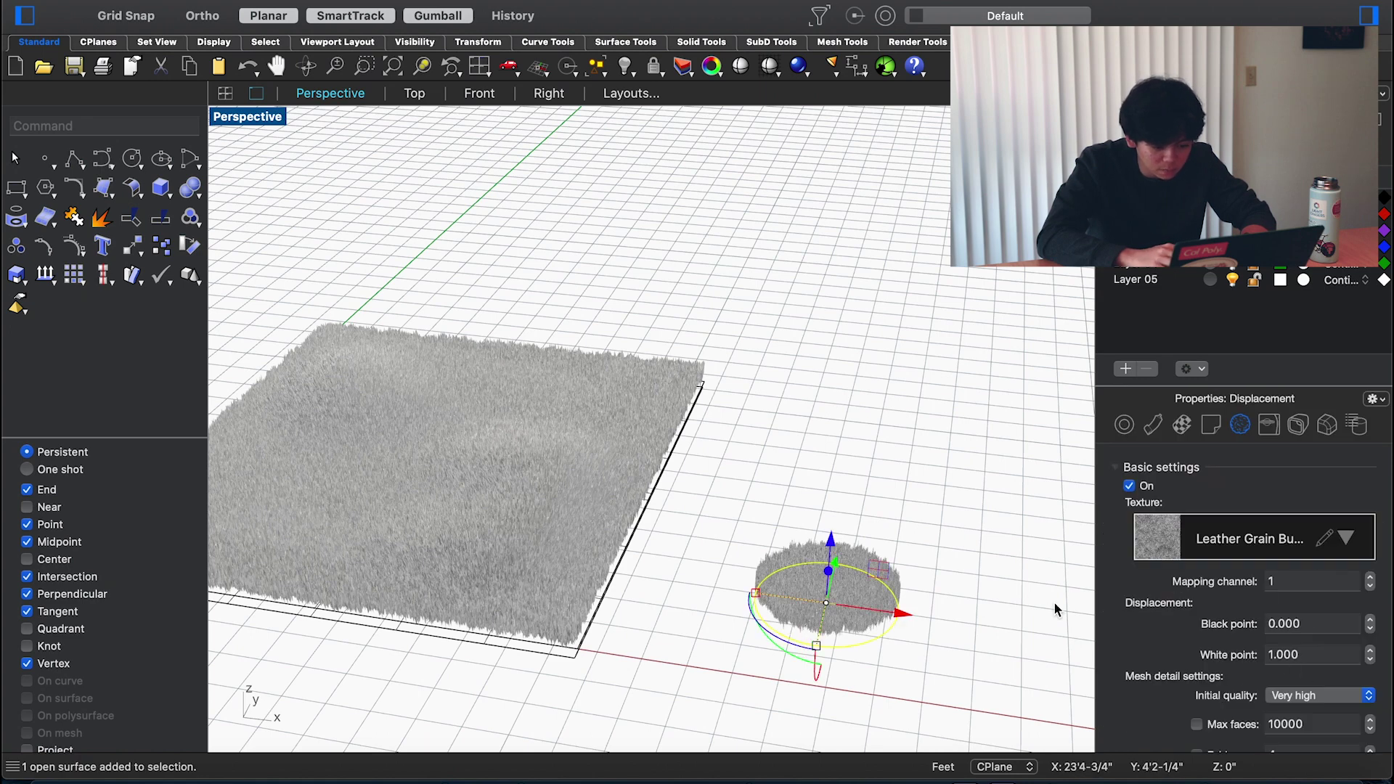
{"action": "left_click", "coordinate": [966, 558]}
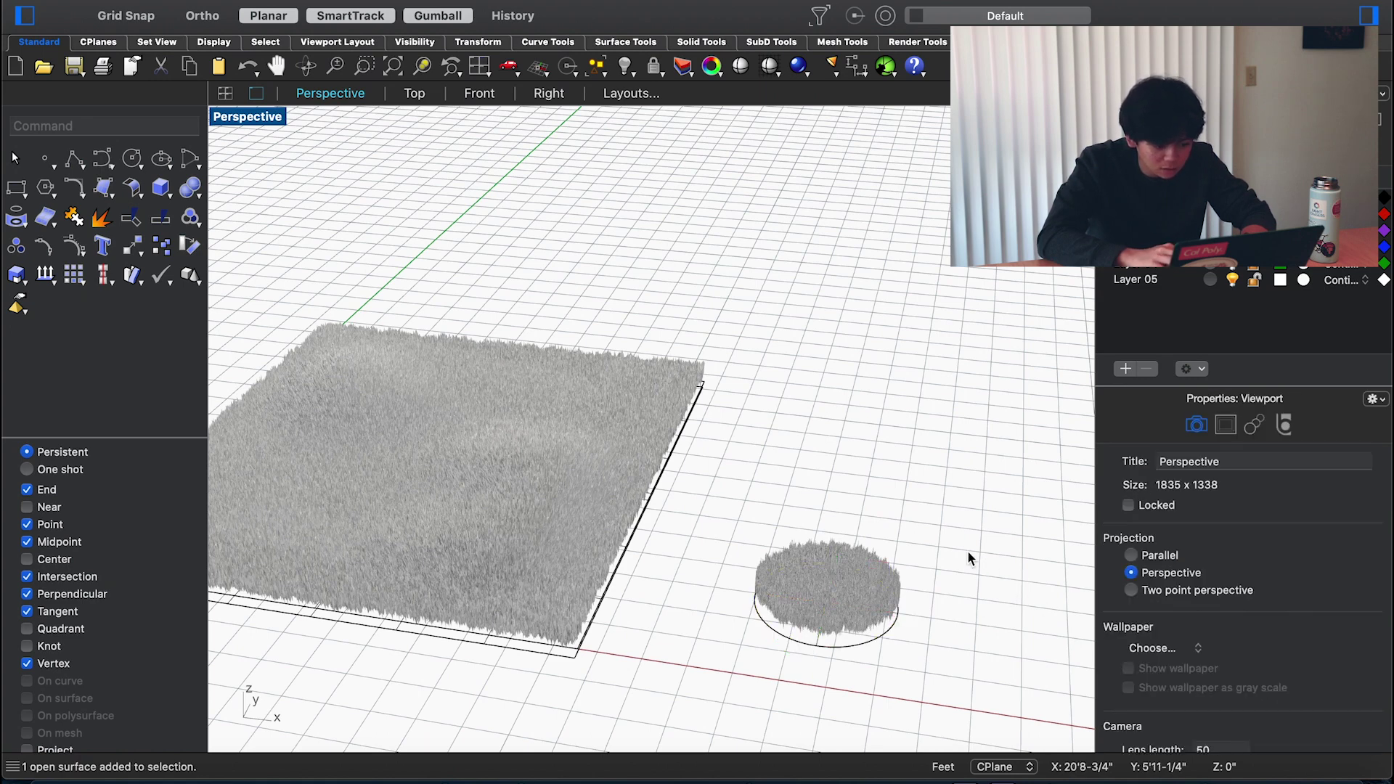
Frame the circular grass patch in the Front view and display it in Shaded mode
{"action": "scroll", "coordinate": [873, 500], "scroll_direction": "right", "scroll_amount": 5}
{"action": "scroll", "coordinate": [873, 500], "scroll_direction": "down", "scroll_amount": 3}
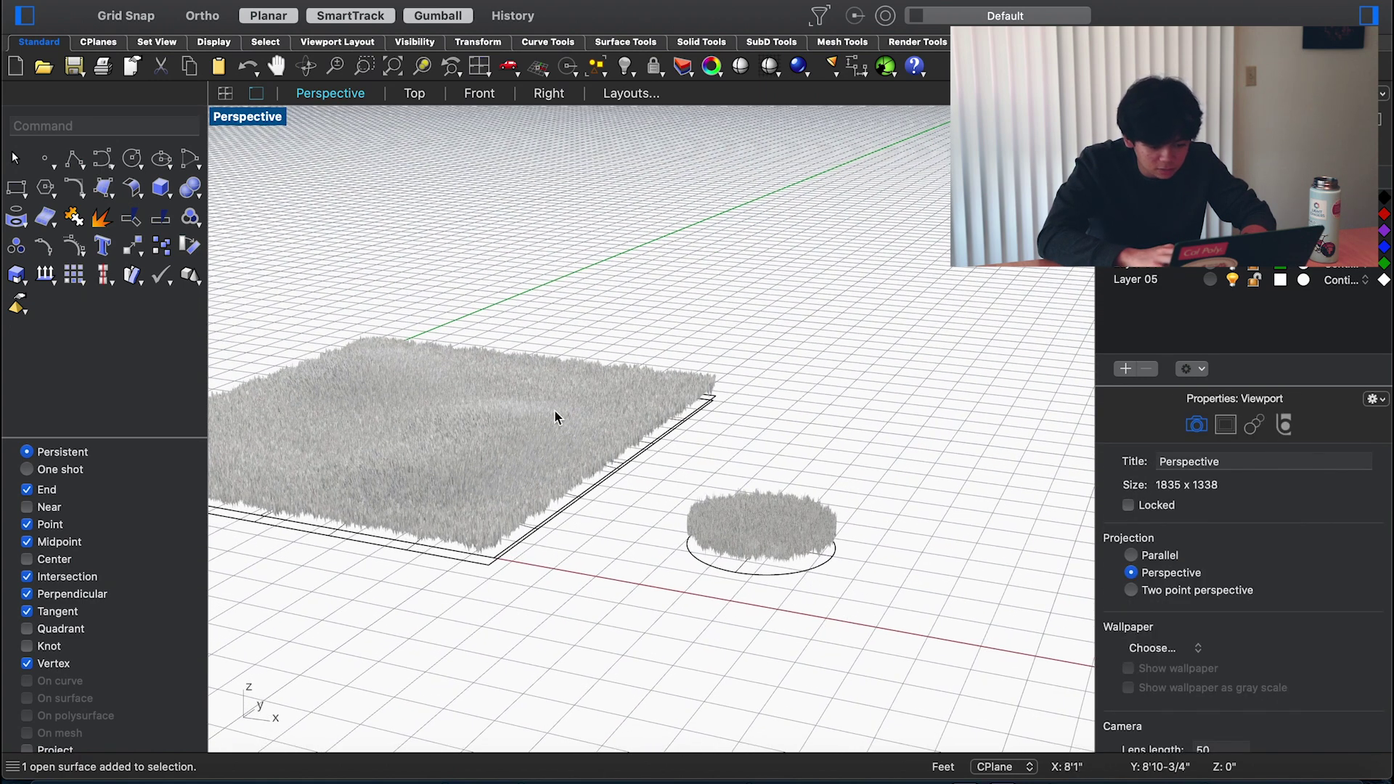
{"action": "left_click", "coordinate": [803, 569]}
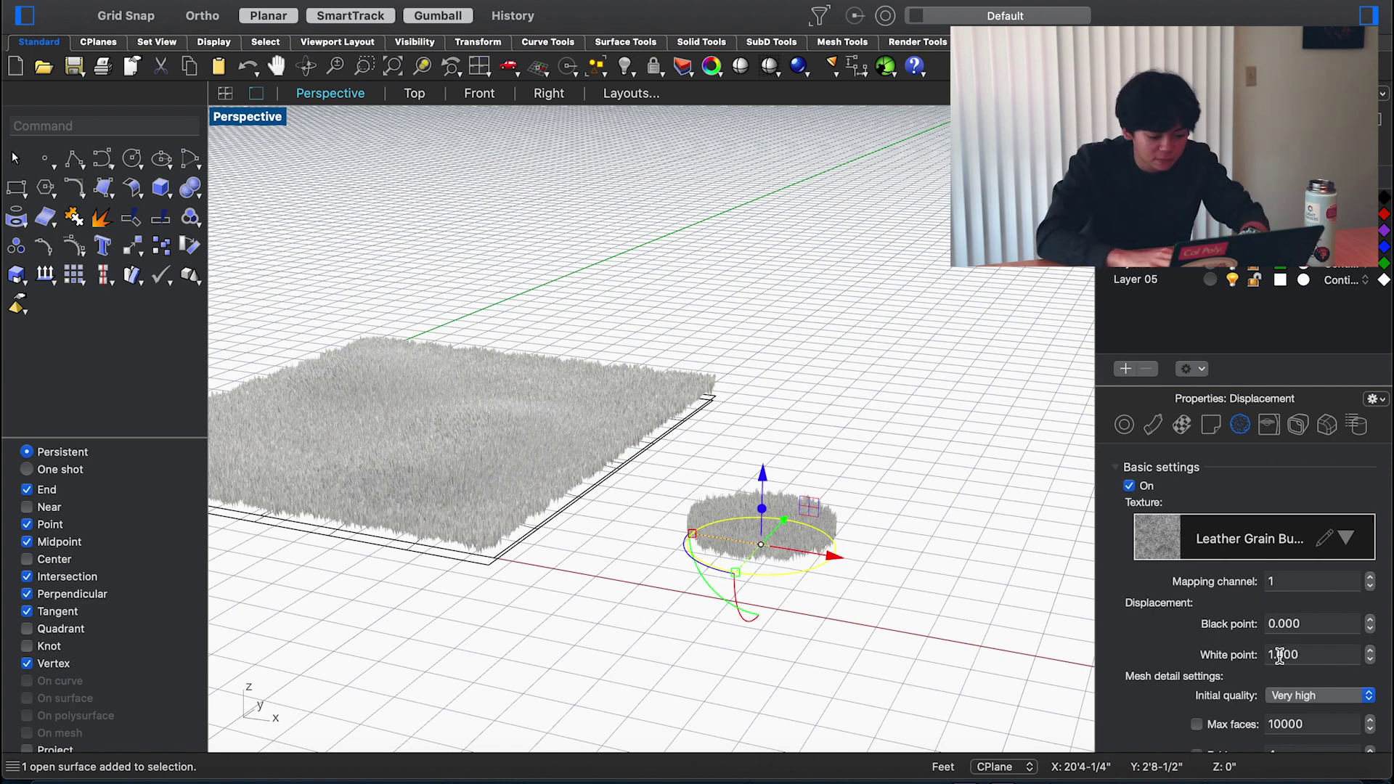
{"action": "left_click", "coordinate": [879, 338]}
{"action": "scroll", "coordinate": [880, 406], "scroll_direction": "down", "scroll_amount": 5}
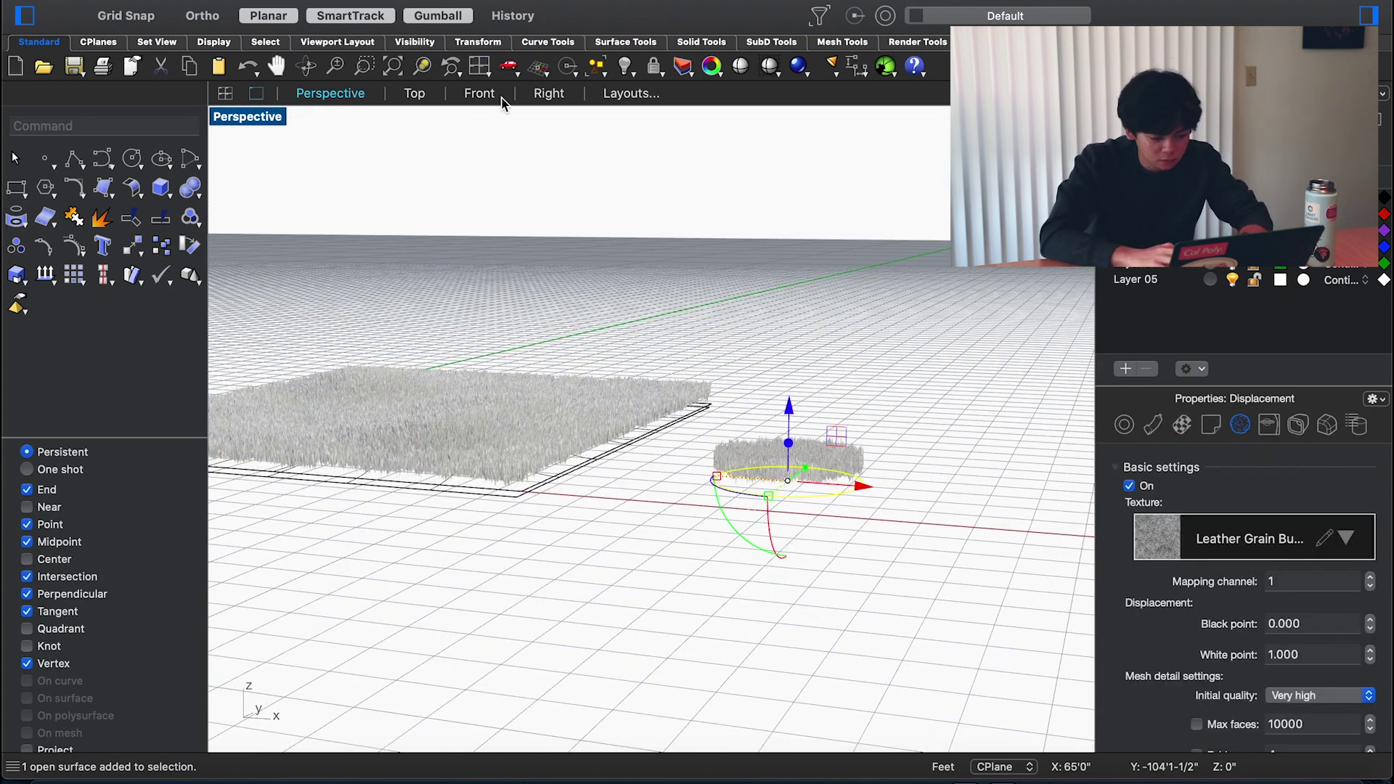
{"action": "left_click", "coordinate": [545, 93]}
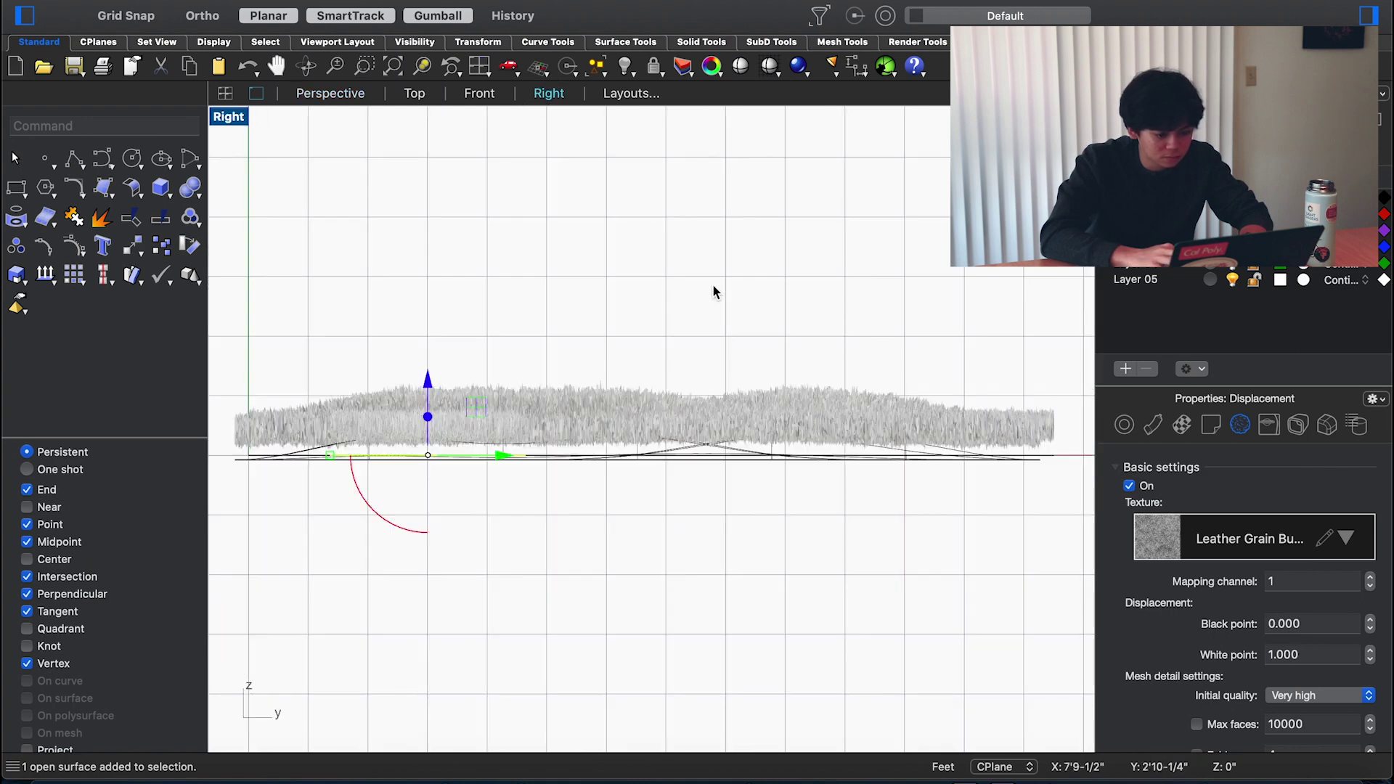
{"action": "left_click", "coordinate": [480, 96]}
{"action": "type", "text": "zs"}
{"action": "key", "text": "Return"}
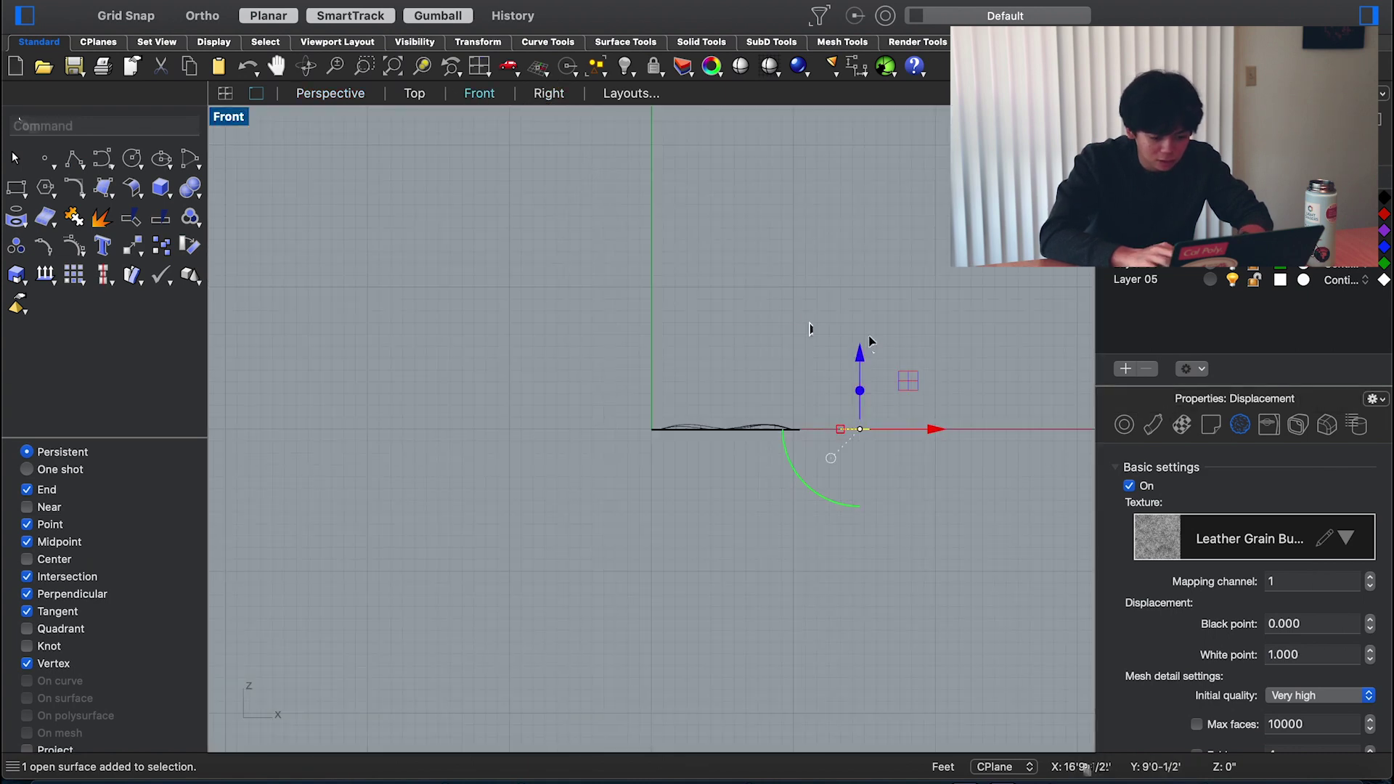
{"action": "key", "text": "ctrl+alt+s"}
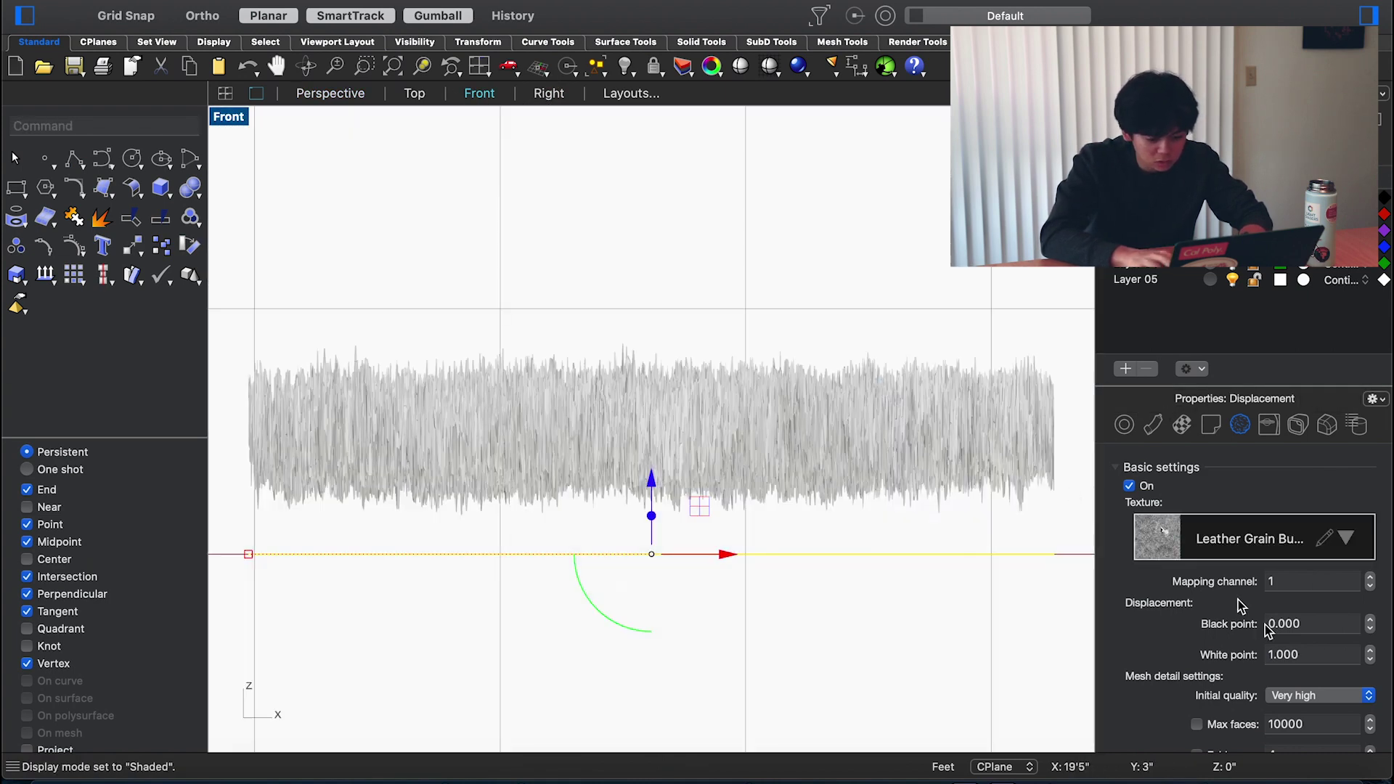
Set the displacement white point of the circular patch to 2.000 to lengthen its blades
{"action": "double_click", "coordinate": [1280, 653]}
{"action": "type", "text": "2"}
{"action": "key", "text": "Return"}
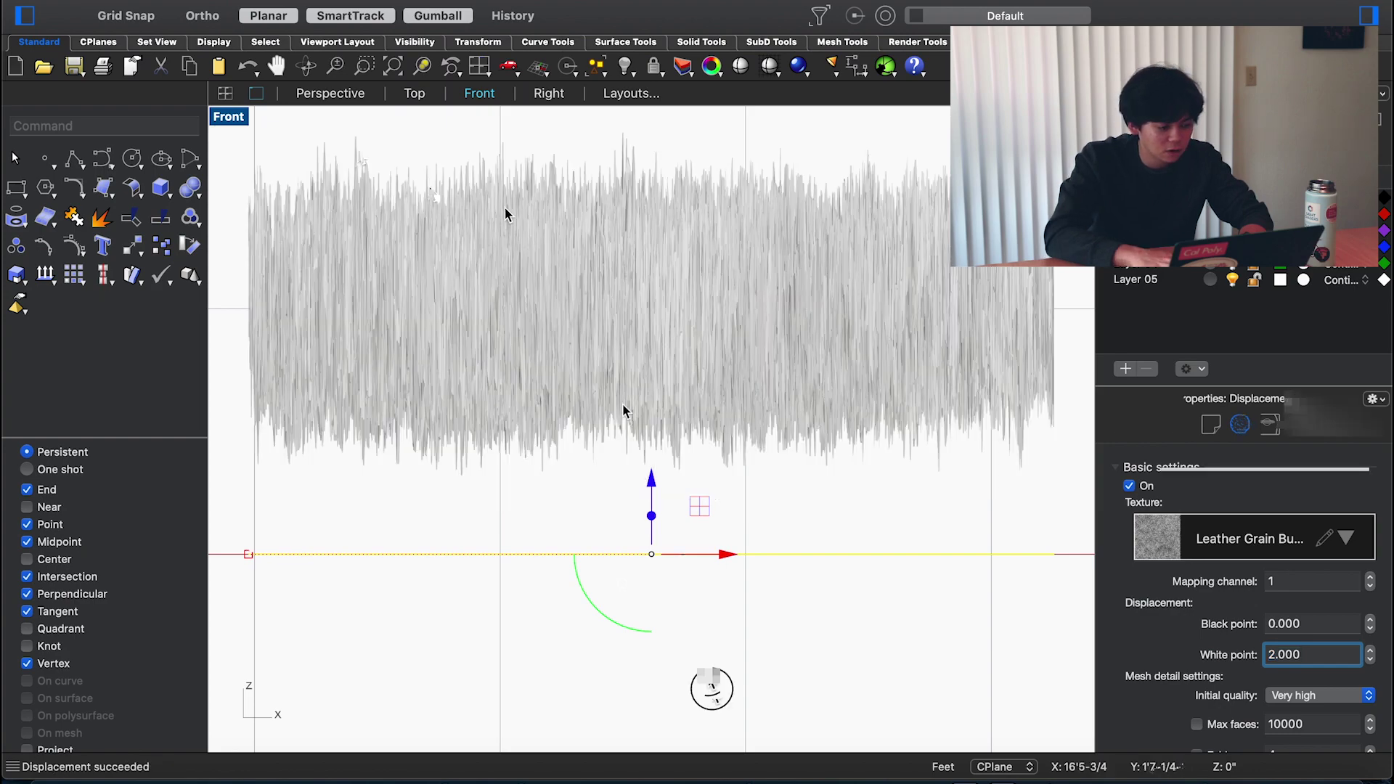
{"action": "key", "text": "Escape"}
Move the circular grass patch about 13'11-1/2" along X onto the square field and lower it about 2-1/4"
{"action": "left_click", "coordinate": [331, 94]}
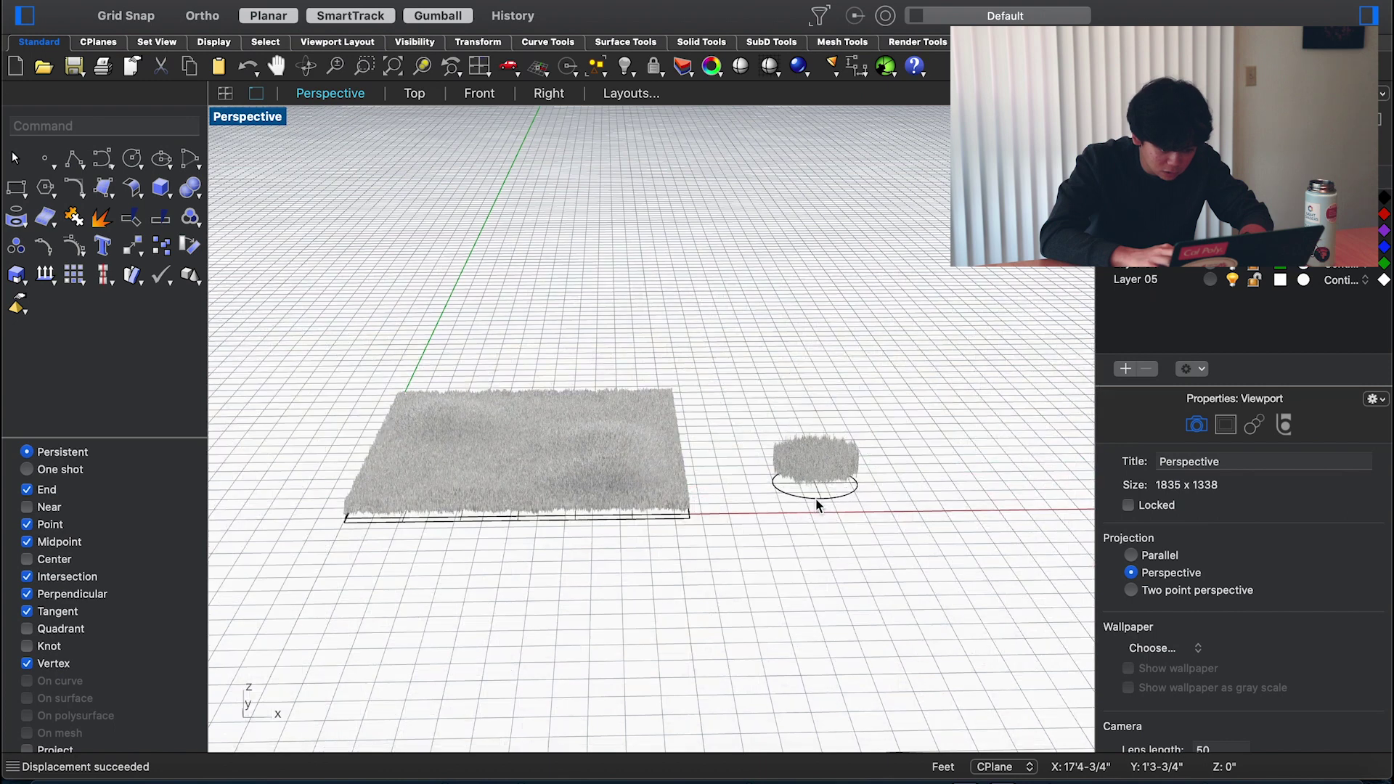
{"action": "left_click", "coordinate": [847, 492]}
{"action": "left_click_drag", "start_coordinate": [848, 492], "coordinate": [498, 474]}
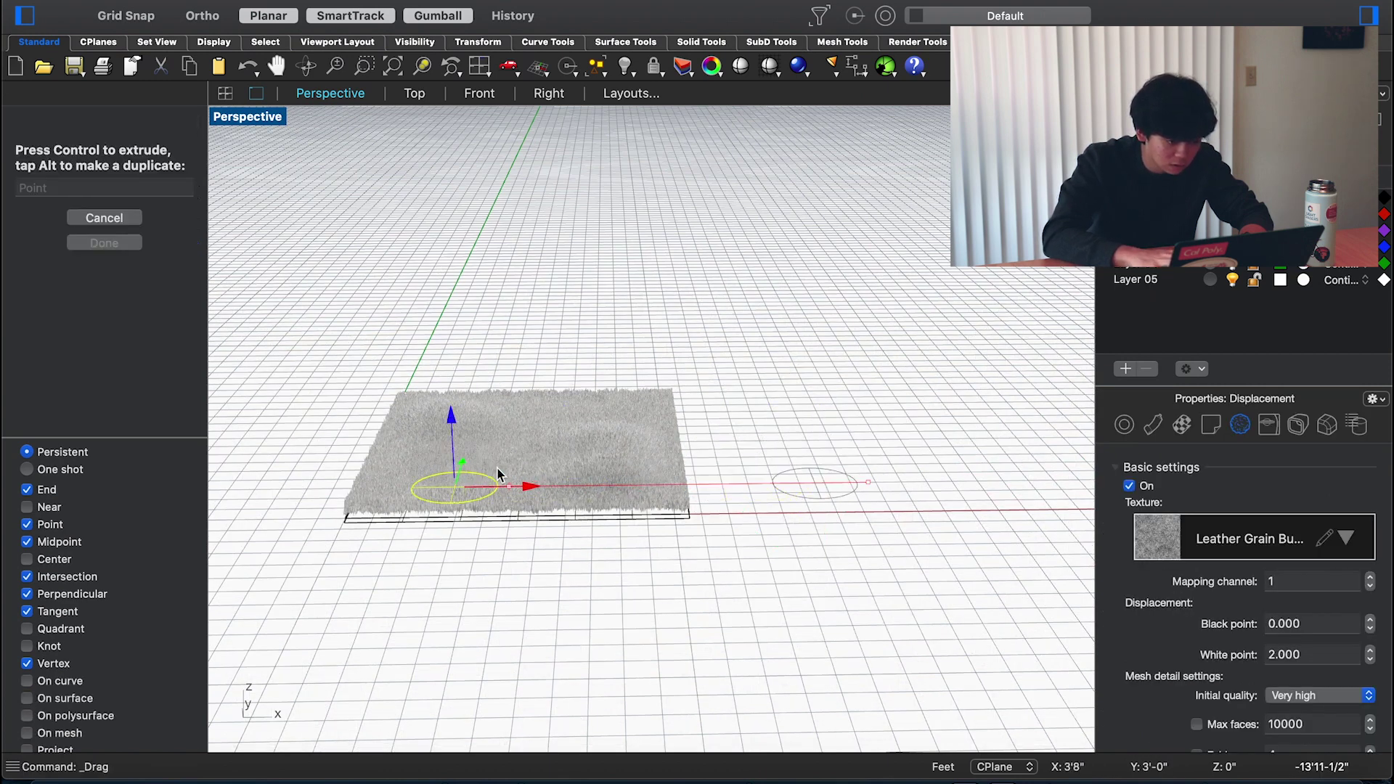
{"action": "left_click", "coordinate": [546, 95]}
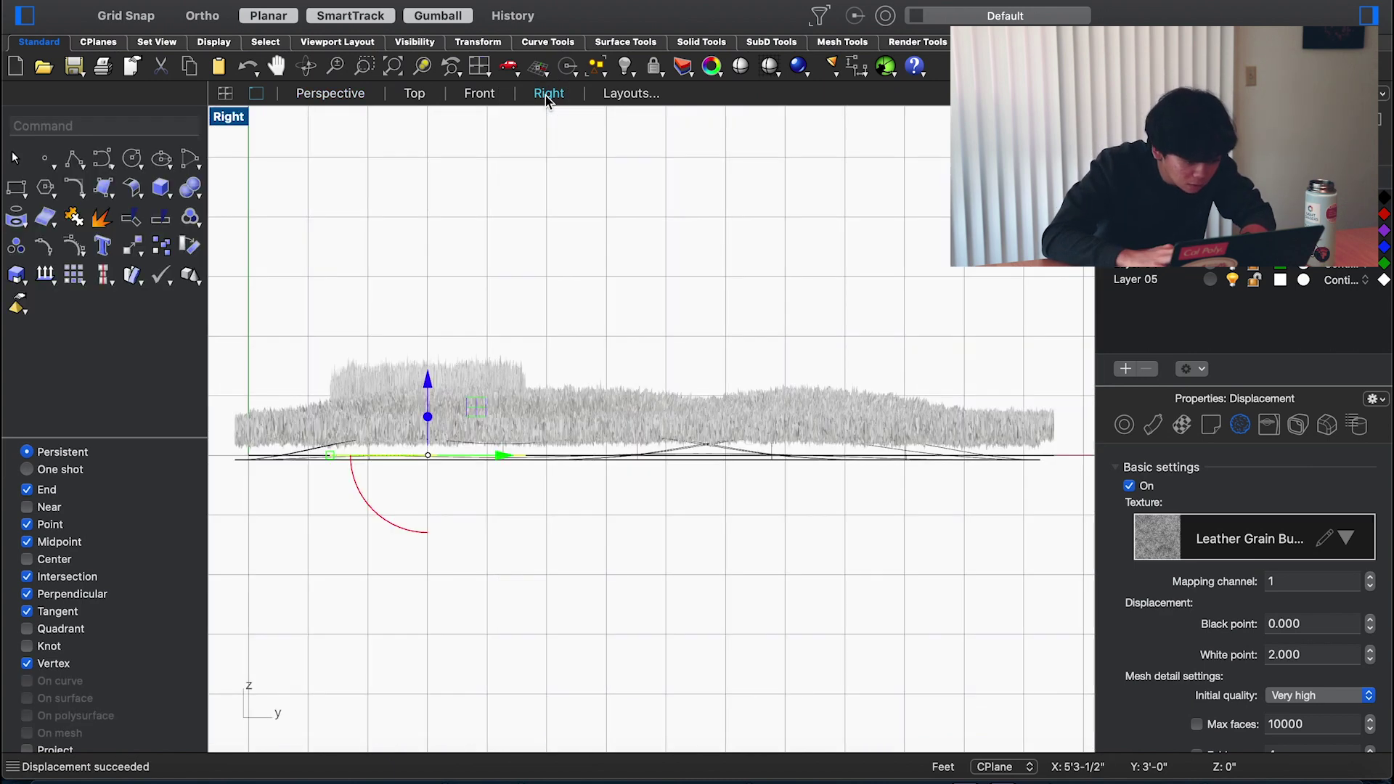
{"action": "left_click_drag", "start_coordinate": [427, 388], "coordinate": [421, 404]}
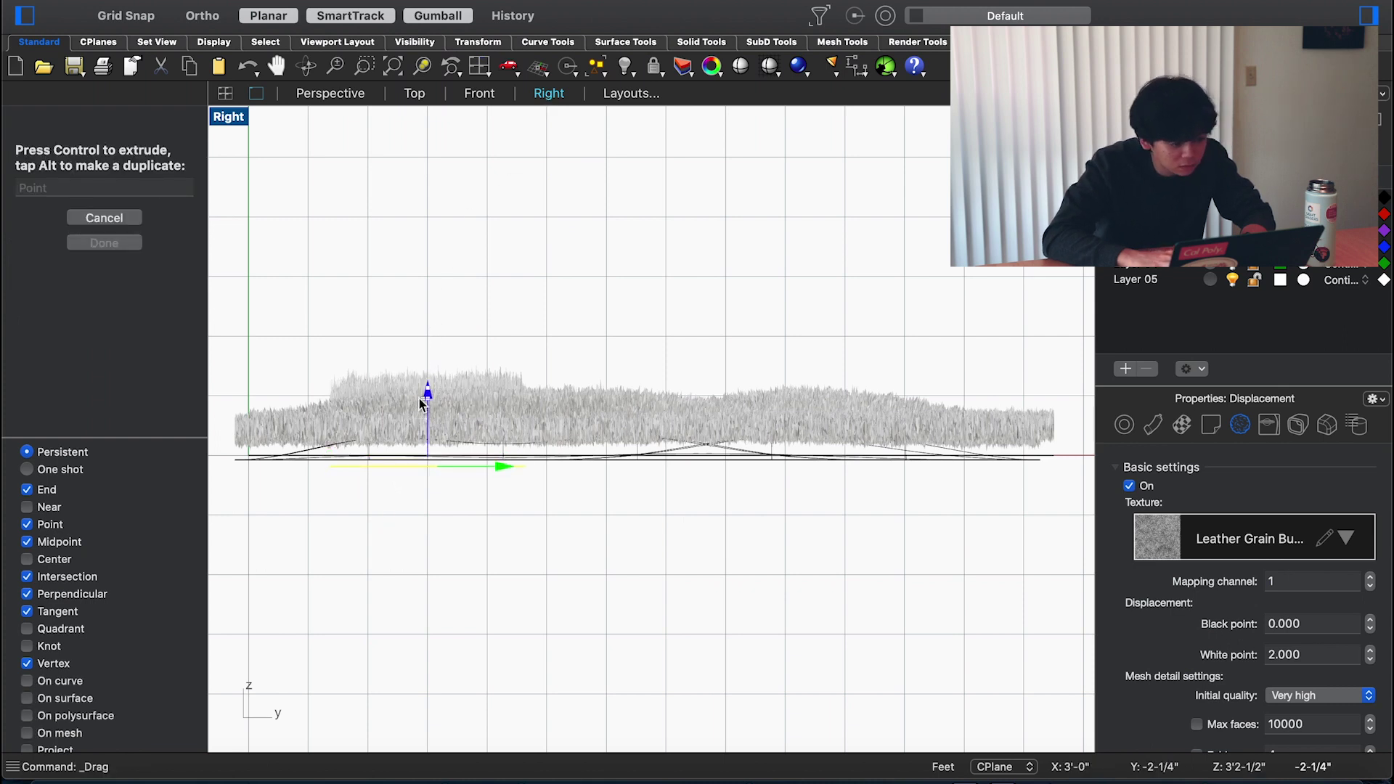
Examine in Rendered mode how the taller circular patch blends into the square grass field
{"action": "left_click", "coordinate": [333, 95]}
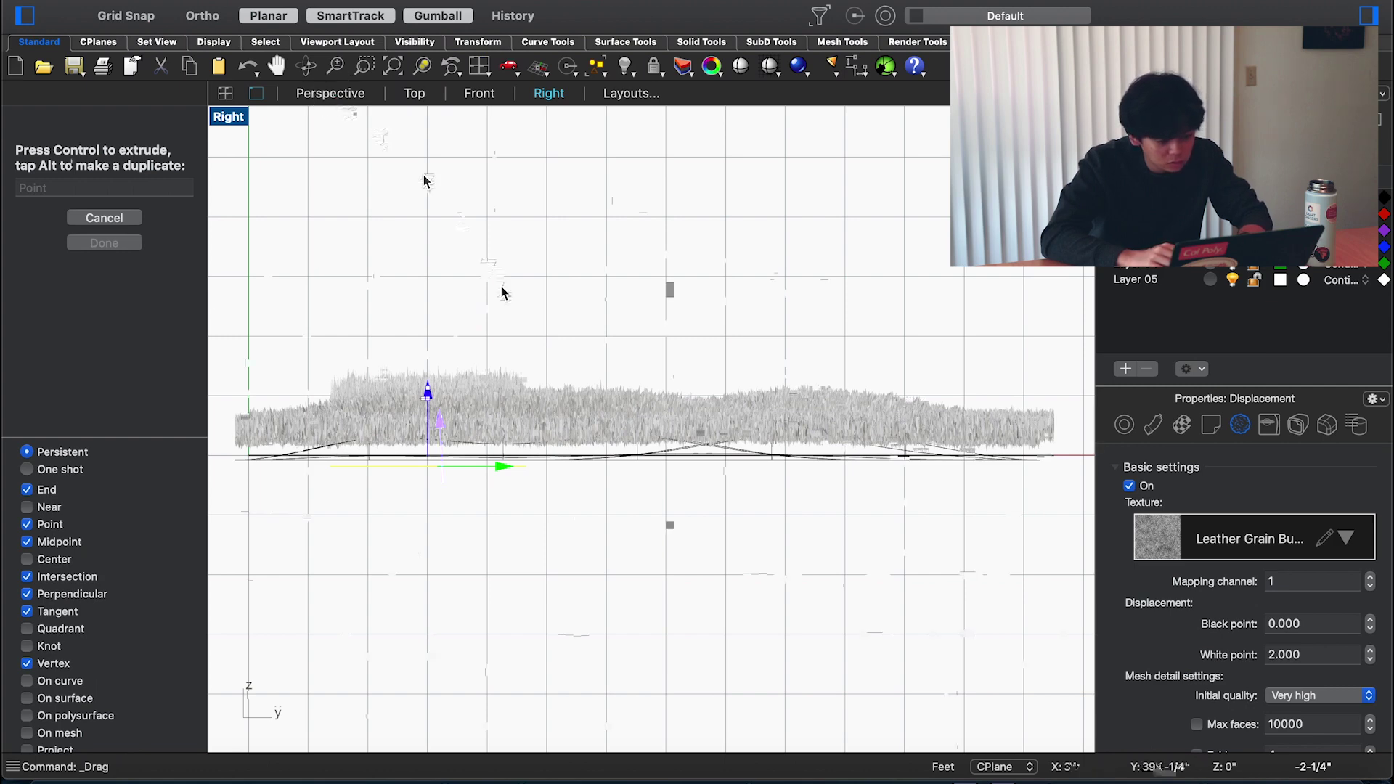
{"action": "scroll", "coordinate": [502, 294], "scroll_direction": "up", "scroll_amount": 6}
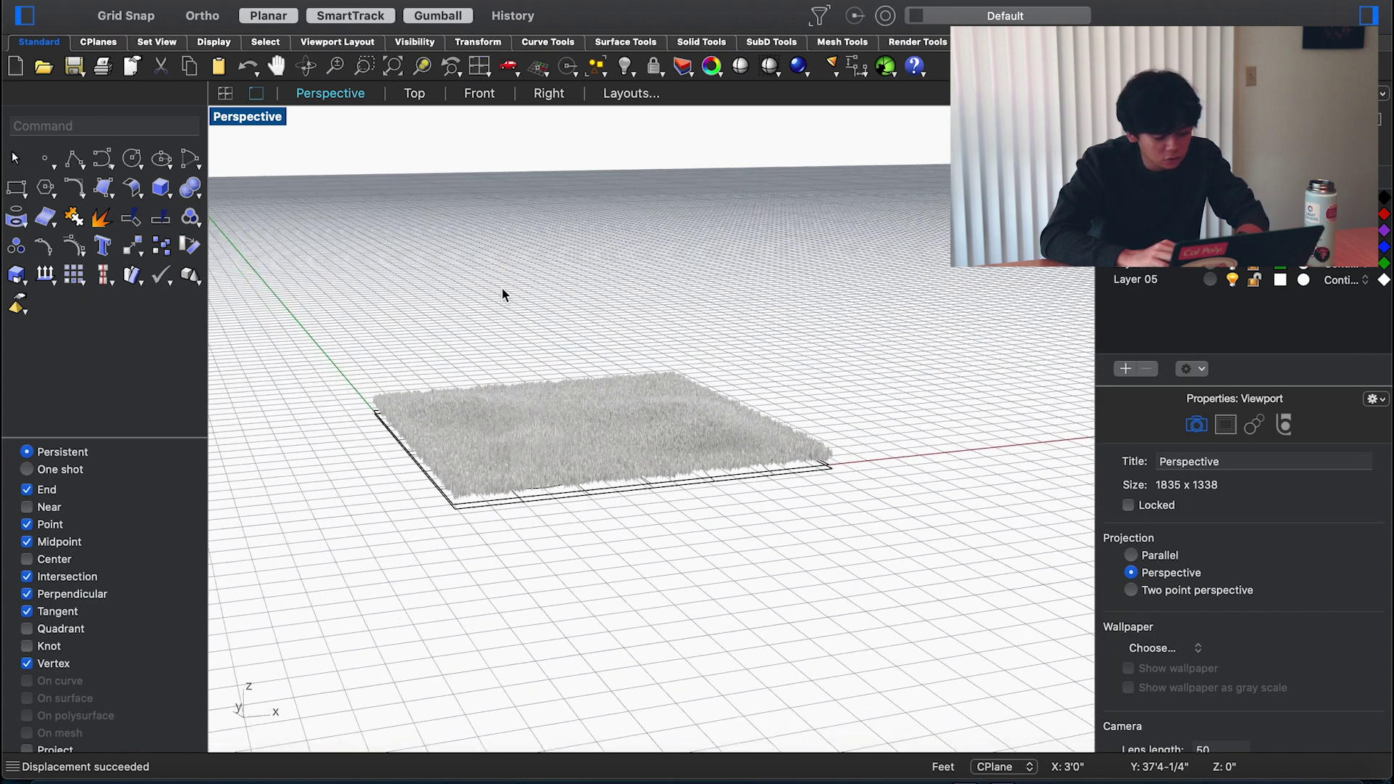
{"action": "scroll", "coordinate": [502, 294], "scroll_direction": "up", "scroll_amount": 2}
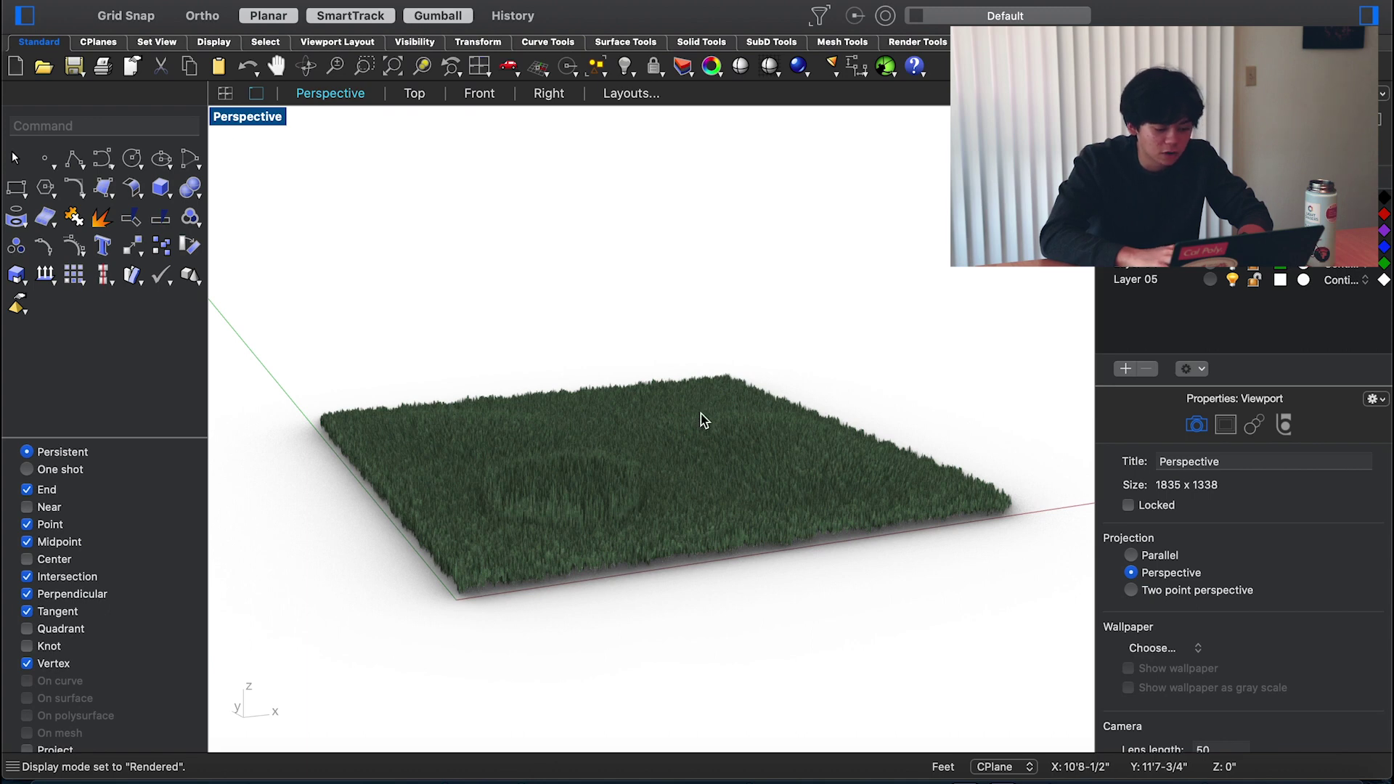
{"action": "right_click_drag", "start_coordinate": [703, 419], "coordinate": [624, 479]}
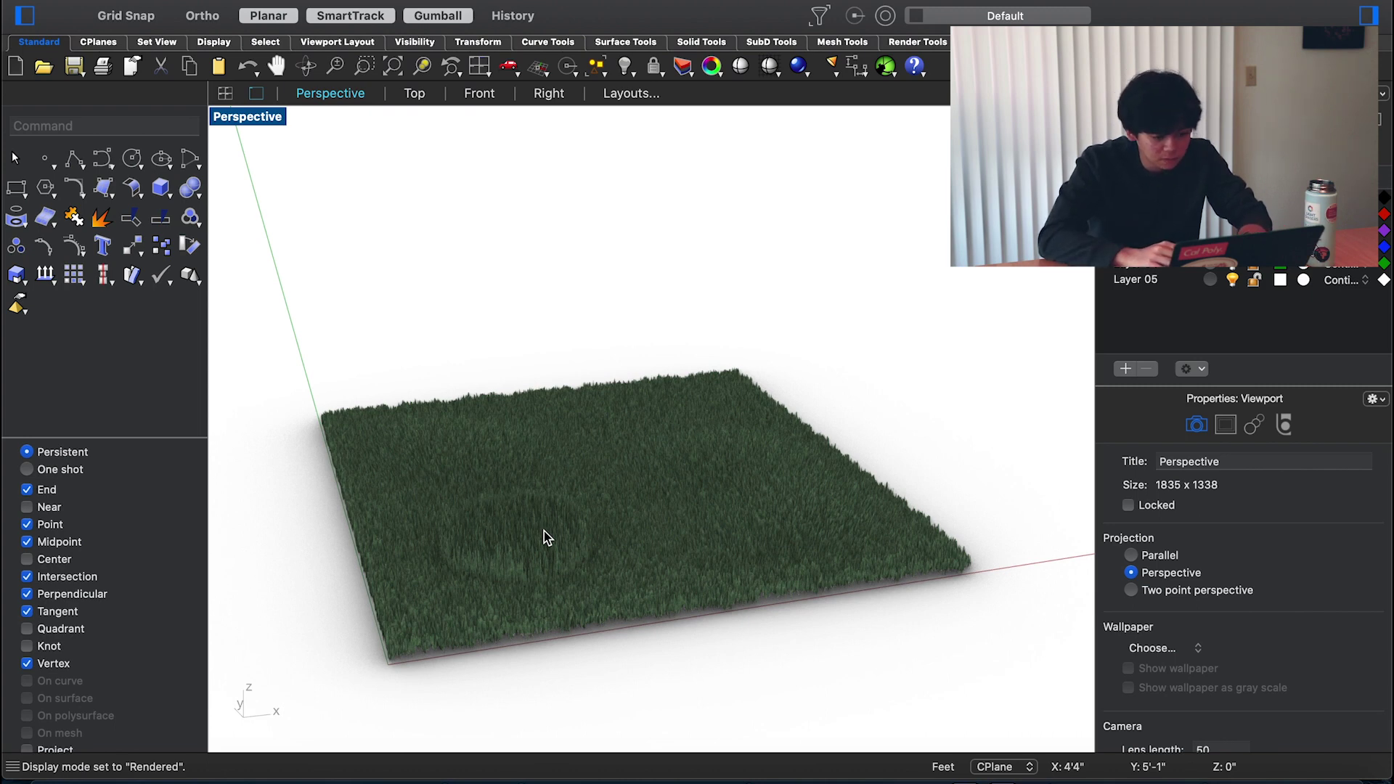
{"action": "scroll", "coordinate": [543, 529], "scroll_direction": "left", "scroll_amount": 5}
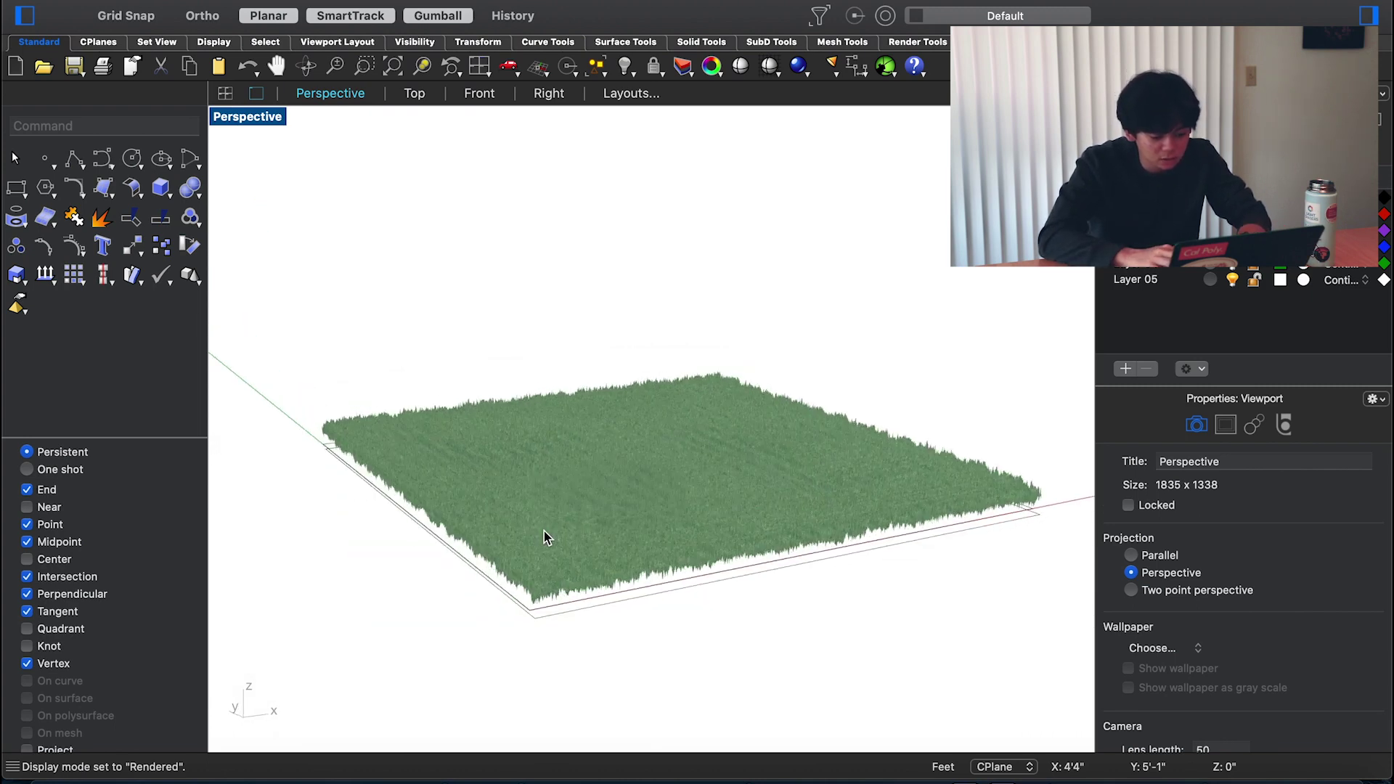
Open the sun settings and examine the rendered square grass field and its taller circular patch from several sides
{"action": "scroll", "coordinate": [544, 531], "scroll_direction": "up", "scroll_amount": 5}
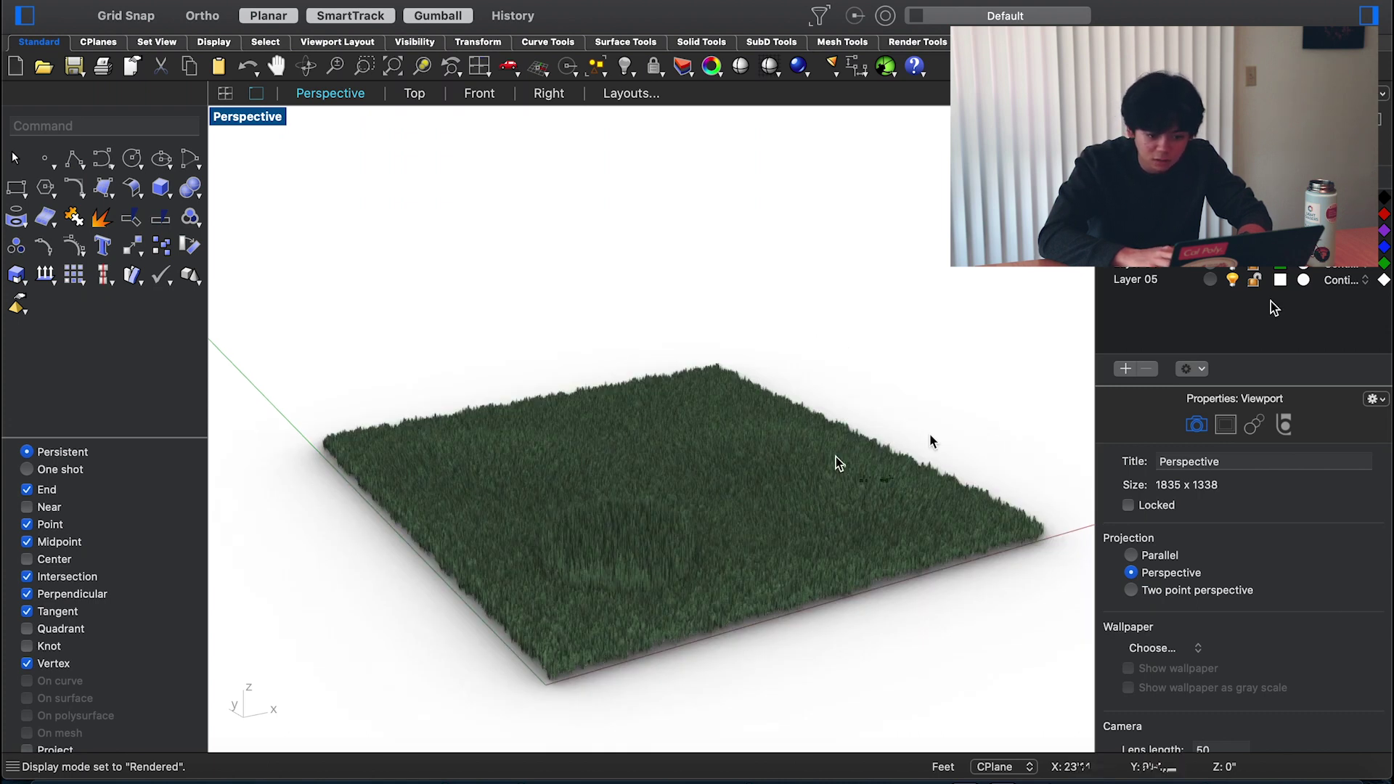
{"action": "left_click", "coordinate": [1263, 94]}
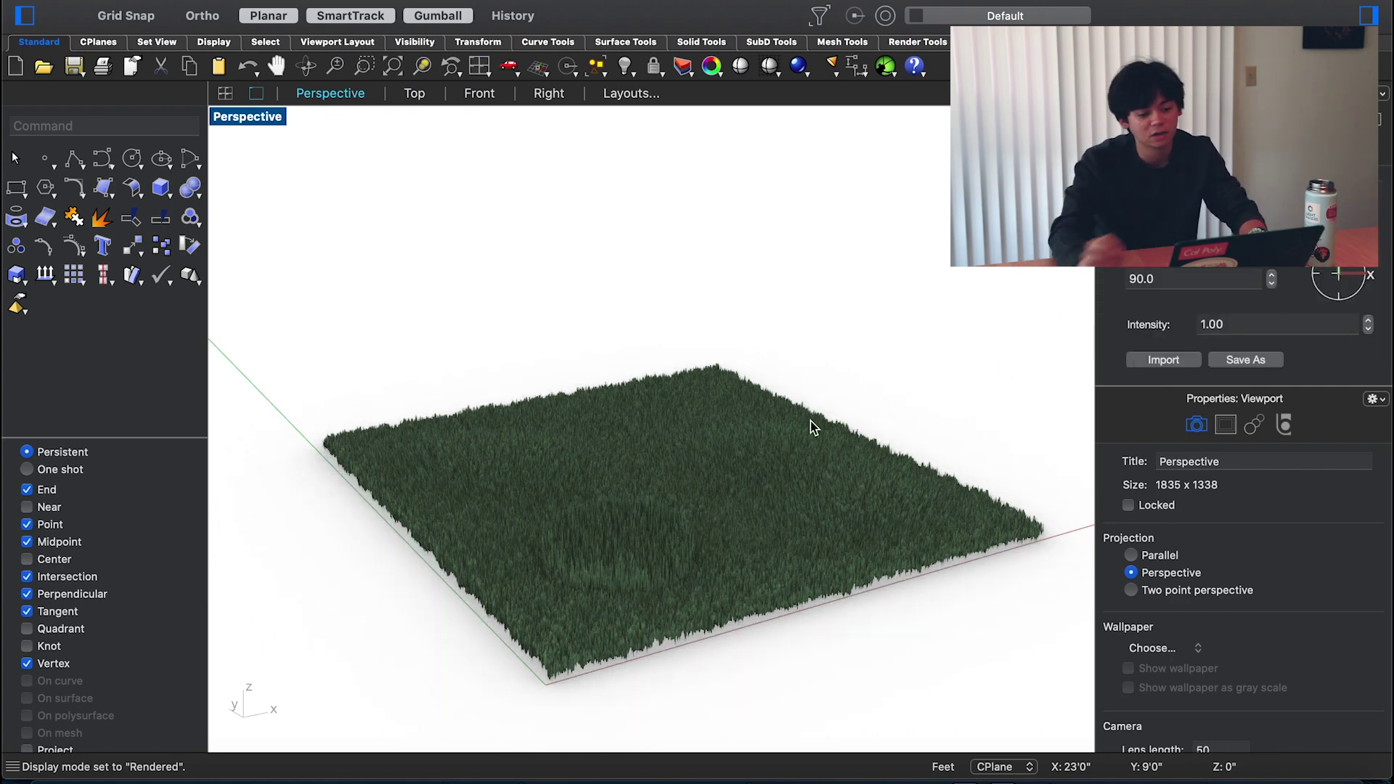
{"action": "scroll", "coordinate": [814, 428], "scroll_direction": "right", "scroll_amount": 5}
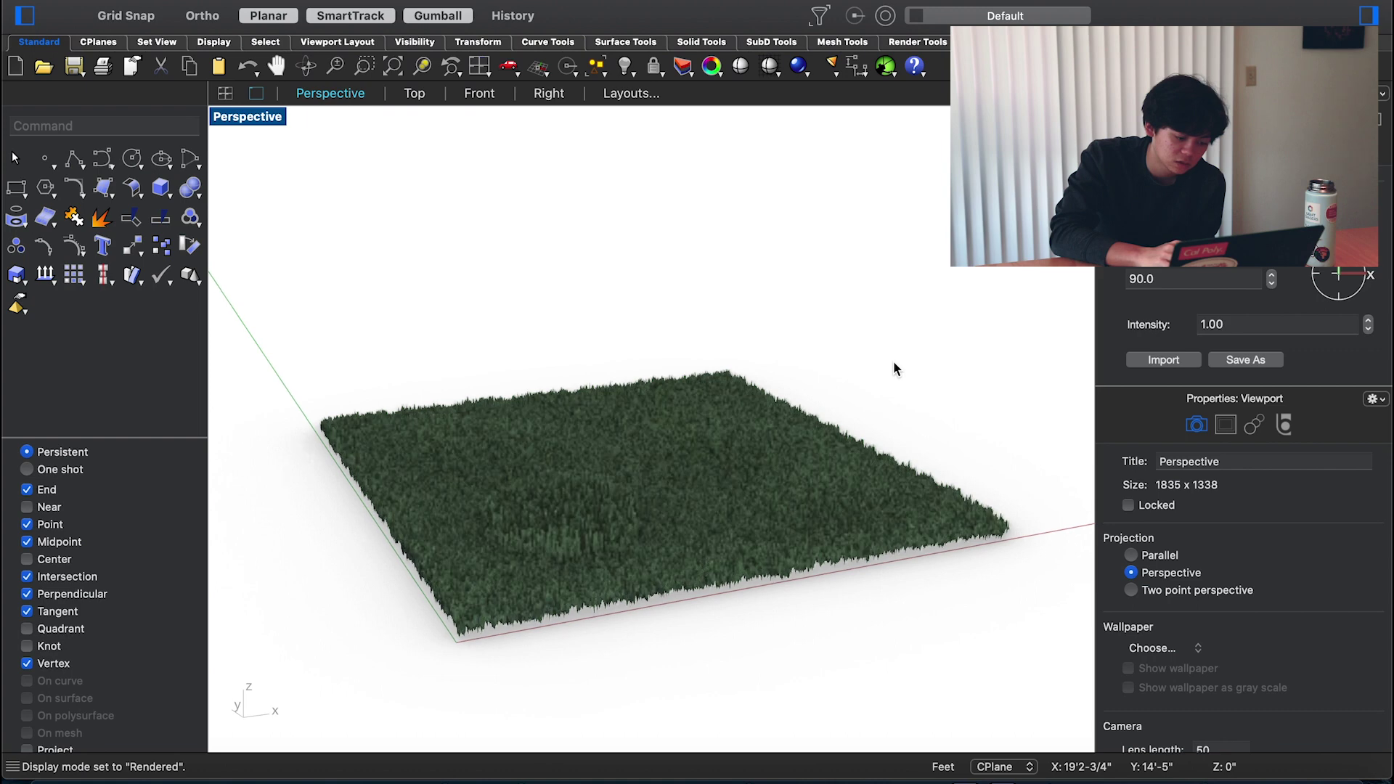
{"action": "scroll", "coordinate": [893, 362], "scroll_direction": "right", "scroll_amount": 5}
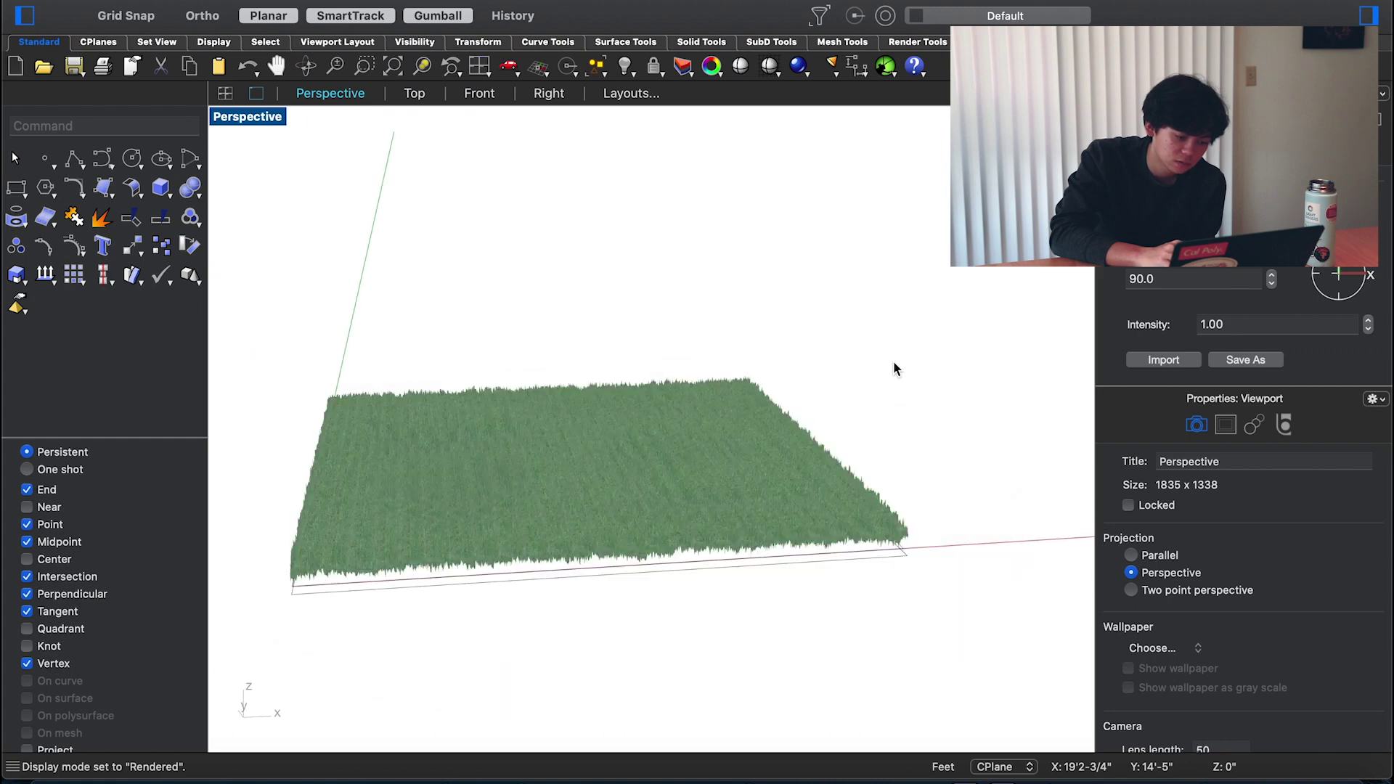
{"action": "scroll", "coordinate": [893, 360], "scroll_direction": "right", "scroll_amount": 3}
{"action": "scroll", "coordinate": [892, 360], "scroll_direction": "right", "scroll_amount": 3}
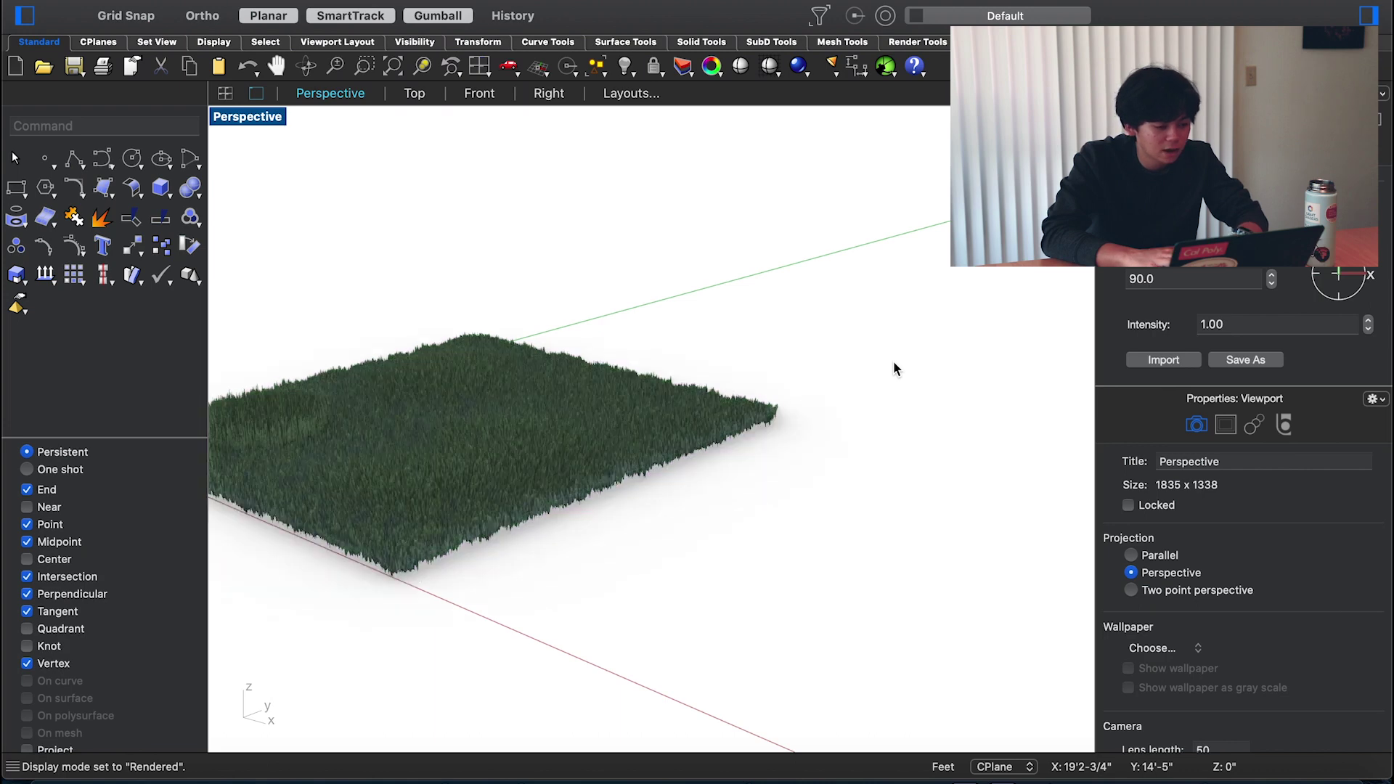
Switch the Perspective view to Shaded mode and open the recent file lounge.3dm
{"action": "key", "text": "ctrl+alt+s"}
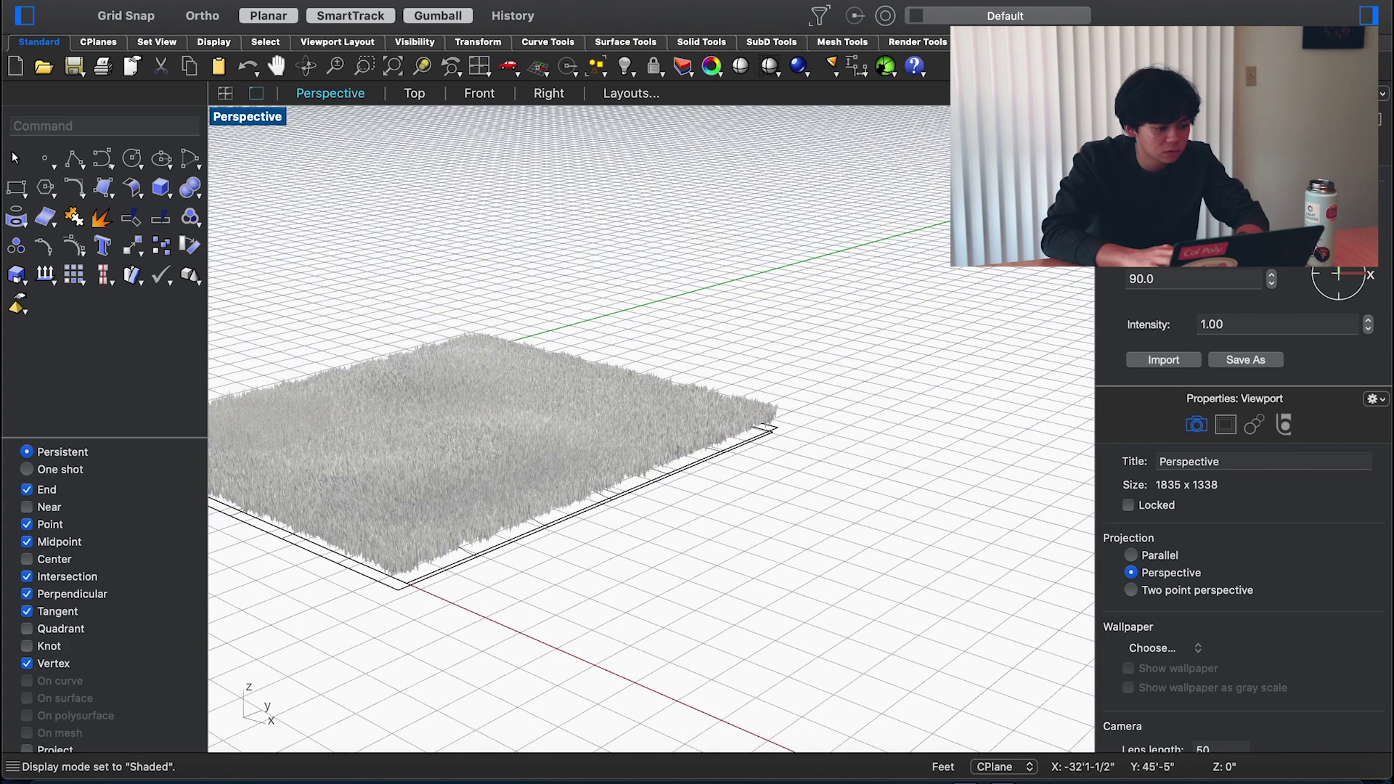
{"action": "left_click", "coordinate": [132, 1]}
{"action": "mouse_move", "coordinate": [190, 48]}
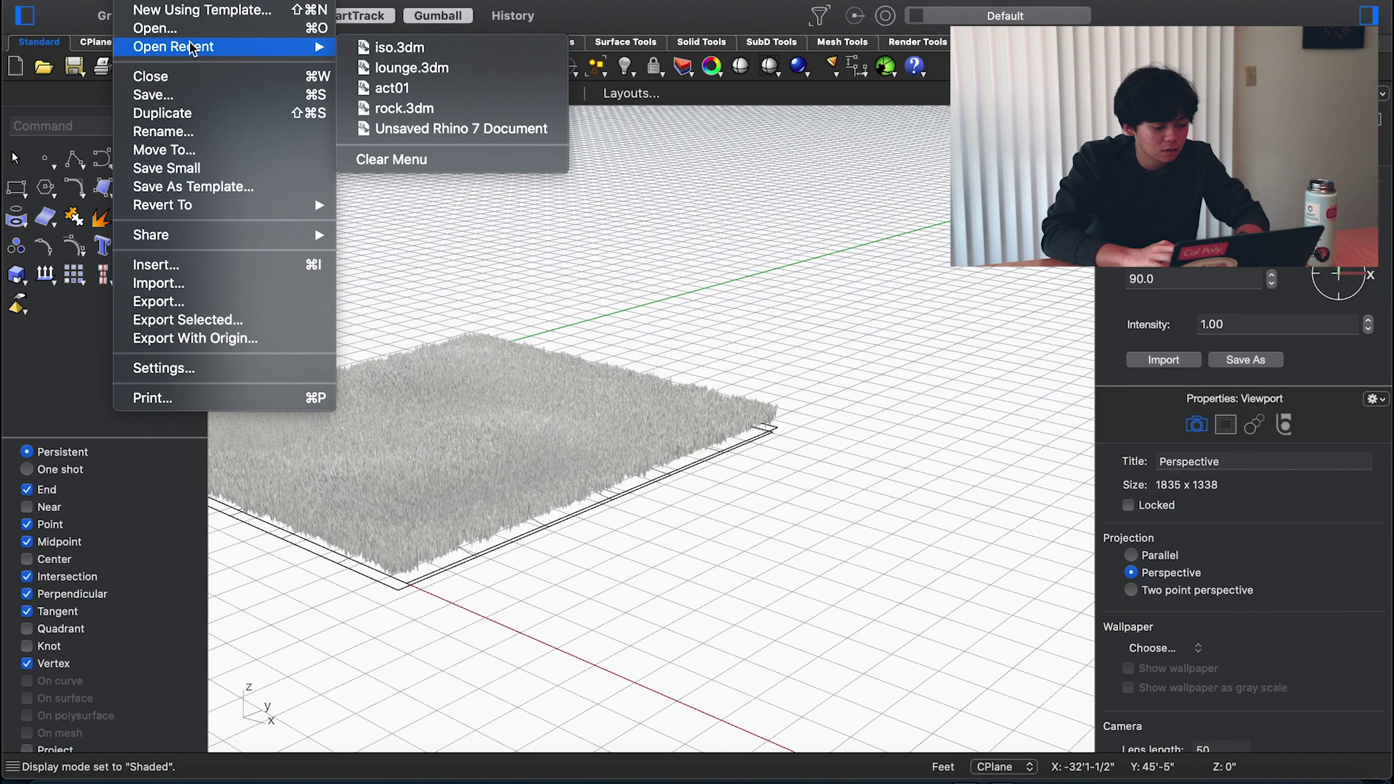
{"action": "left_click", "coordinate": [423, 73]}
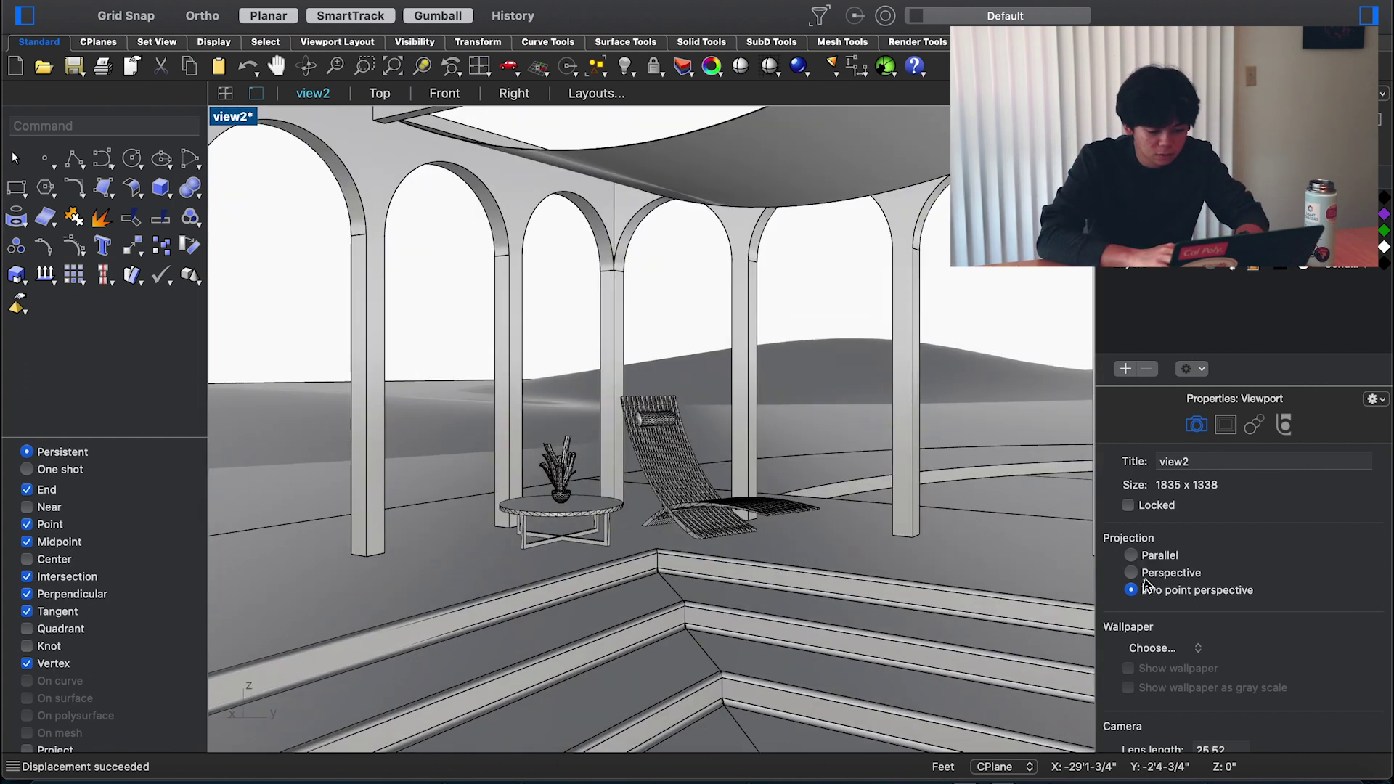
Set the view2 viewport to Perspective projection and view the grass court enclosed by the steps and arched pavilion
{"action": "left_click", "coordinate": [1134, 577]}
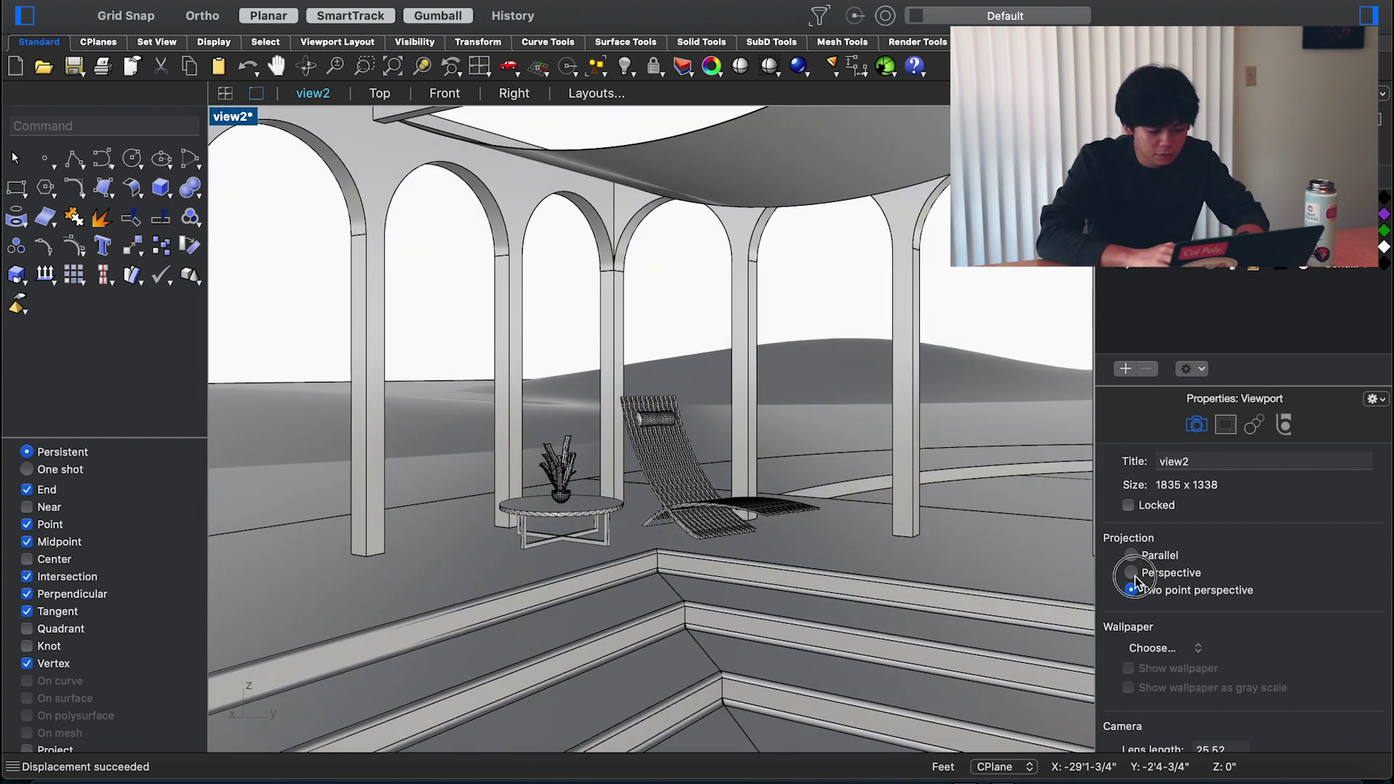
{"action": "scroll", "coordinate": [879, 466], "scroll_direction": "down", "scroll_amount": 5}
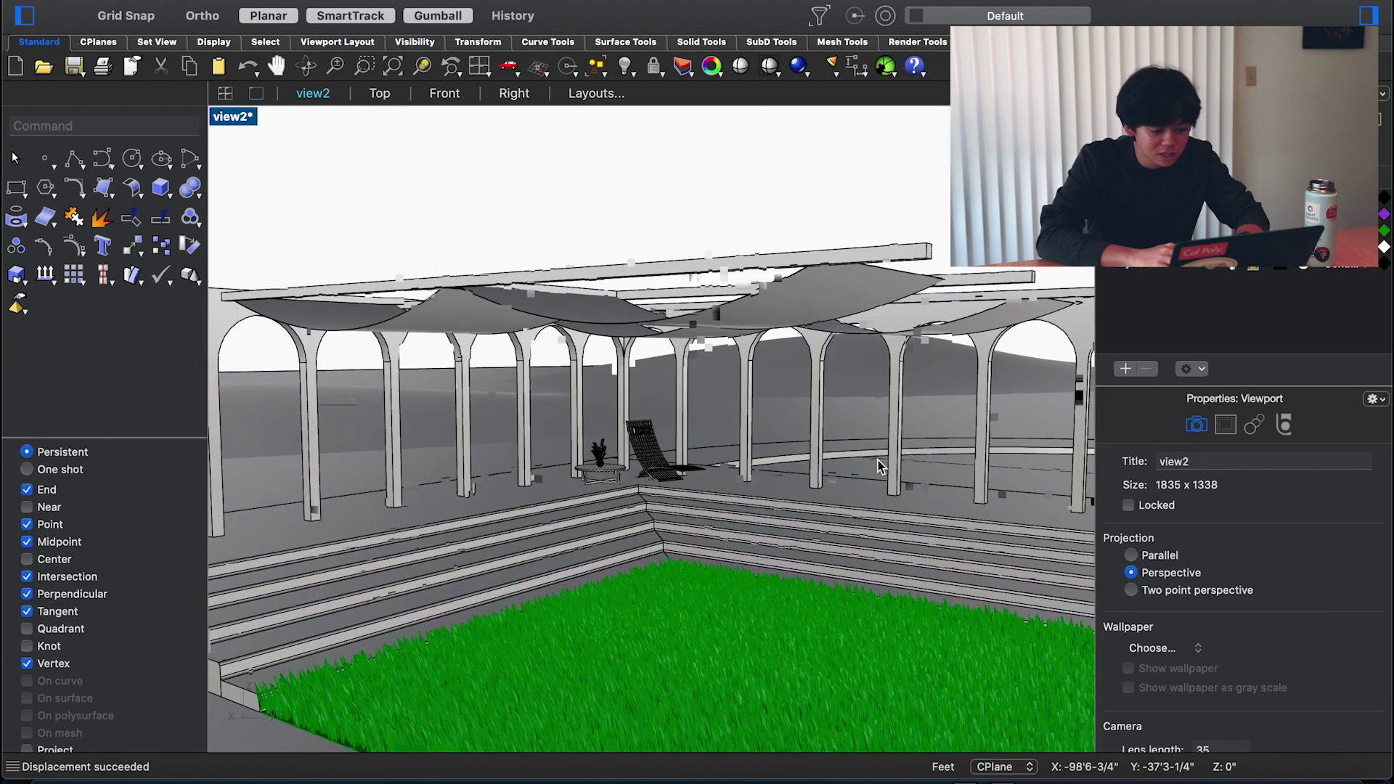
{"action": "scroll", "coordinate": [879, 467], "scroll_direction": "up", "scroll_amount": 5}
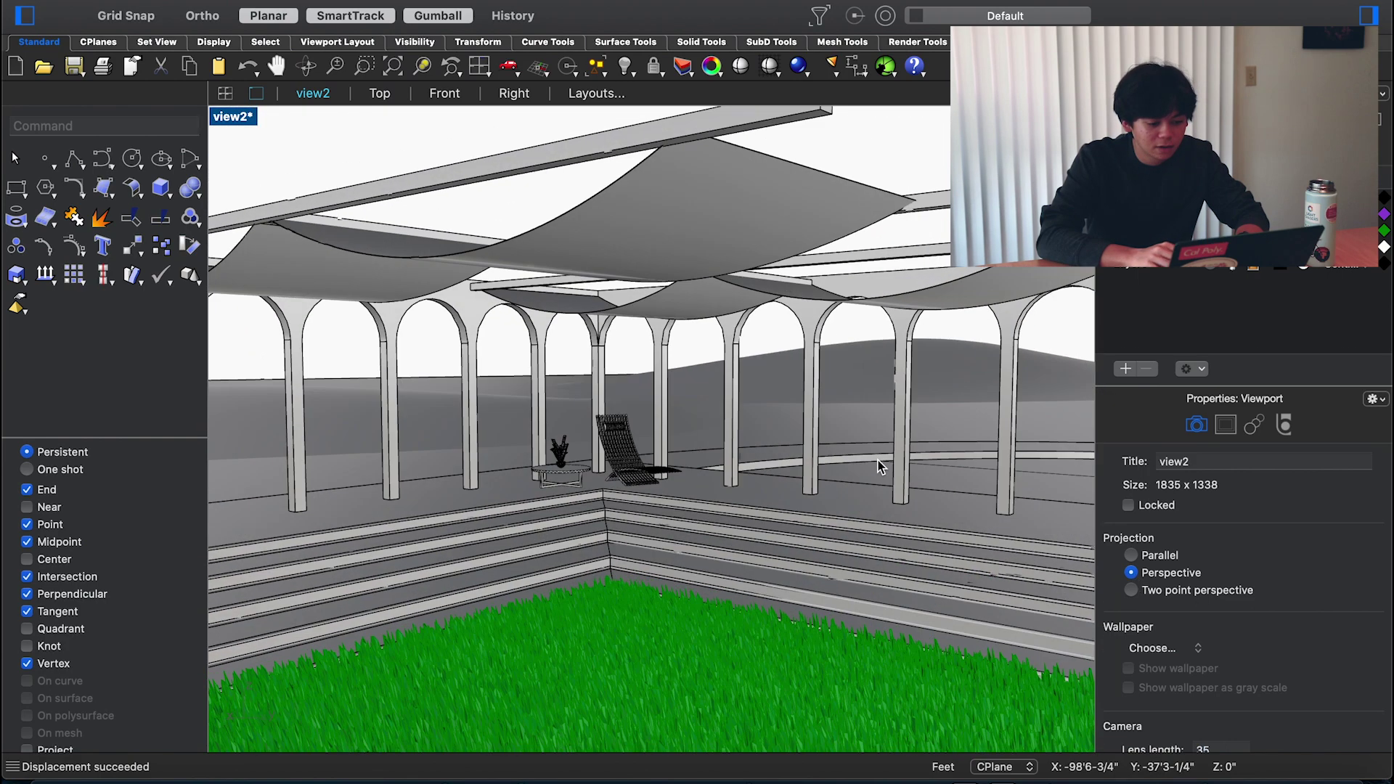
{"action": "scroll", "coordinate": [880, 467], "scroll_direction": "down", "scroll_amount": 5}
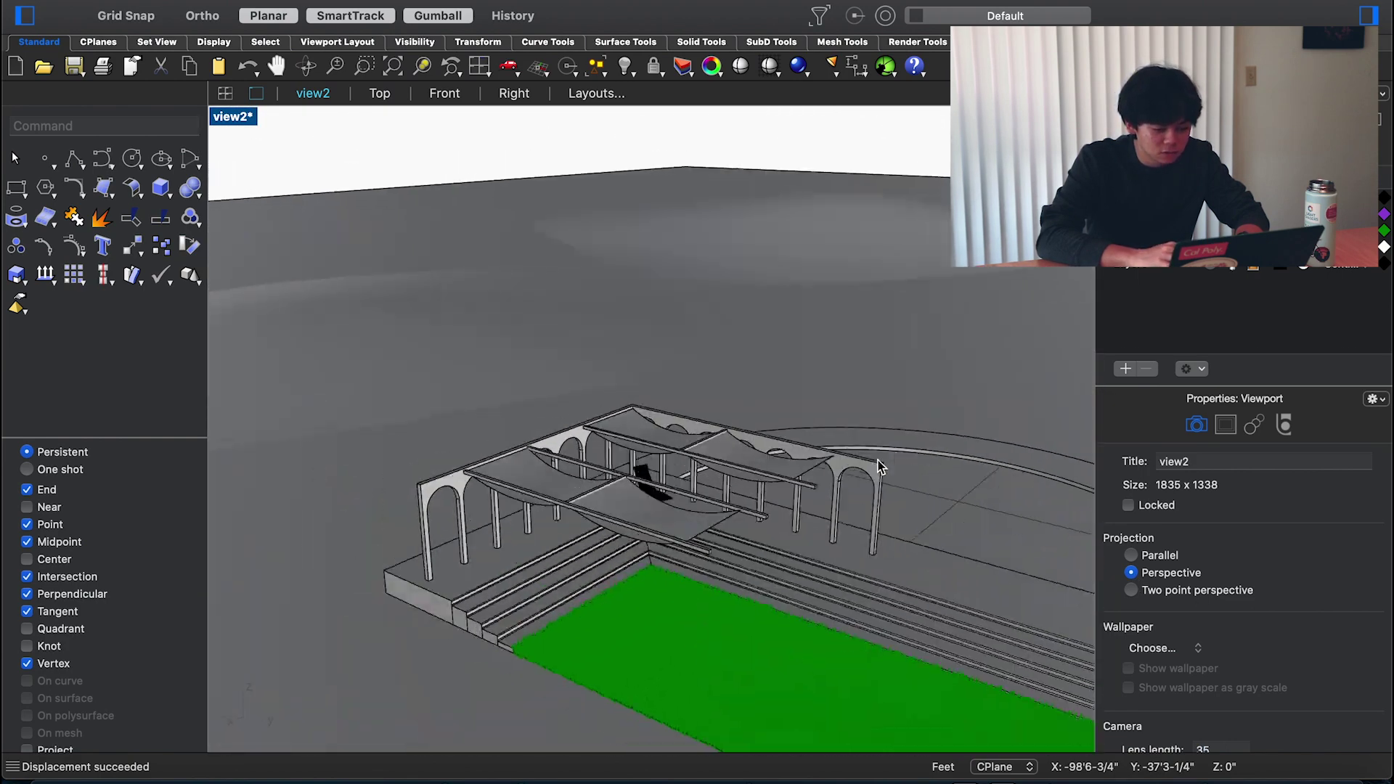
Examine the hilly terrain surface surrounding the pavilion, selecting it briefly to see its extent
{"action": "scroll", "coordinate": [880, 467], "scroll_direction": "left", "scroll_amount": 5}
{"action": "left_click", "coordinate": [604, 375]}
{"action": "scroll", "coordinate": [604, 375], "scroll_direction": "down", "scroll_amount": 5}
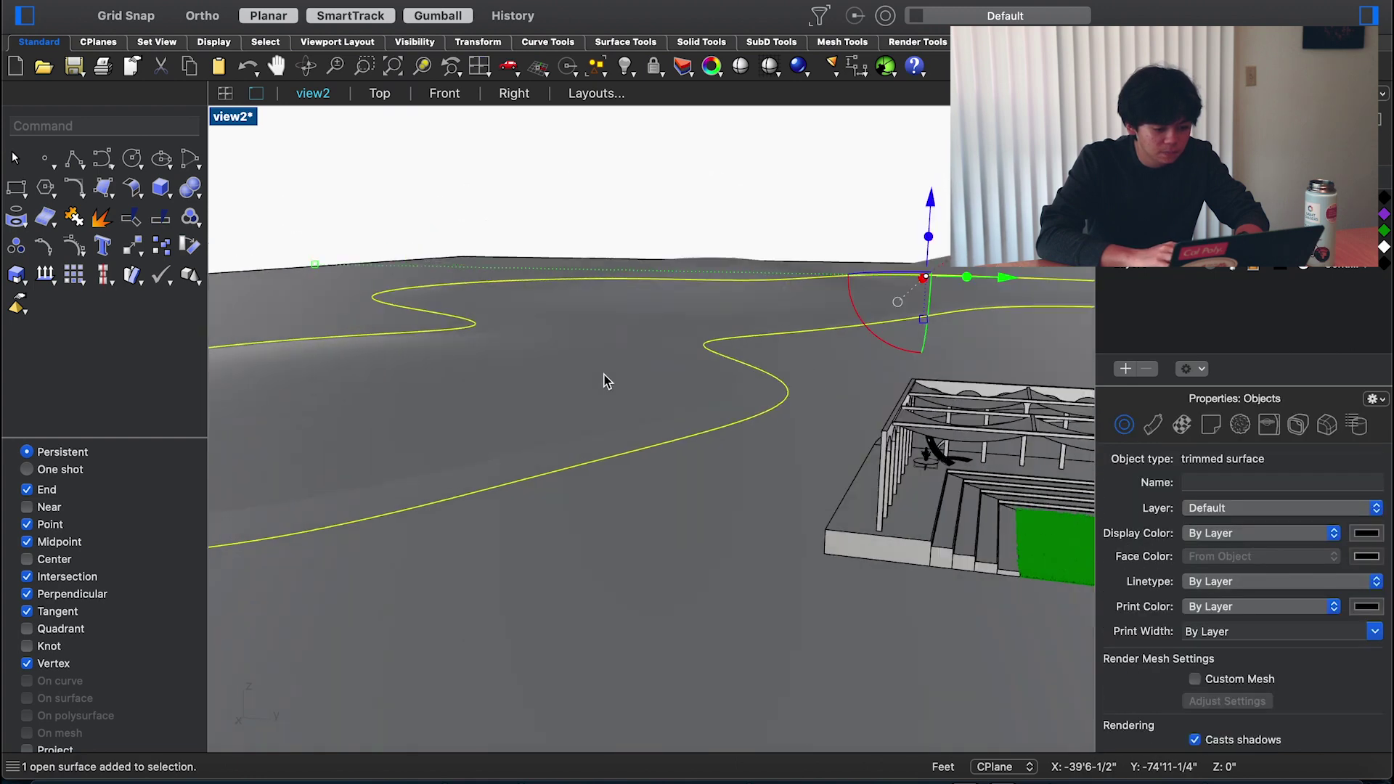
{"action": "scroll", "coordinate": [604, 375], "scroll_direction": "down", "scroll_amount": 3}
{"action": "left_click", "coordinate": [490, 224]}
{"action": "scroll", "coordinate": [490, 225], "scroll_direction": "down", "scroll_amount": 5}
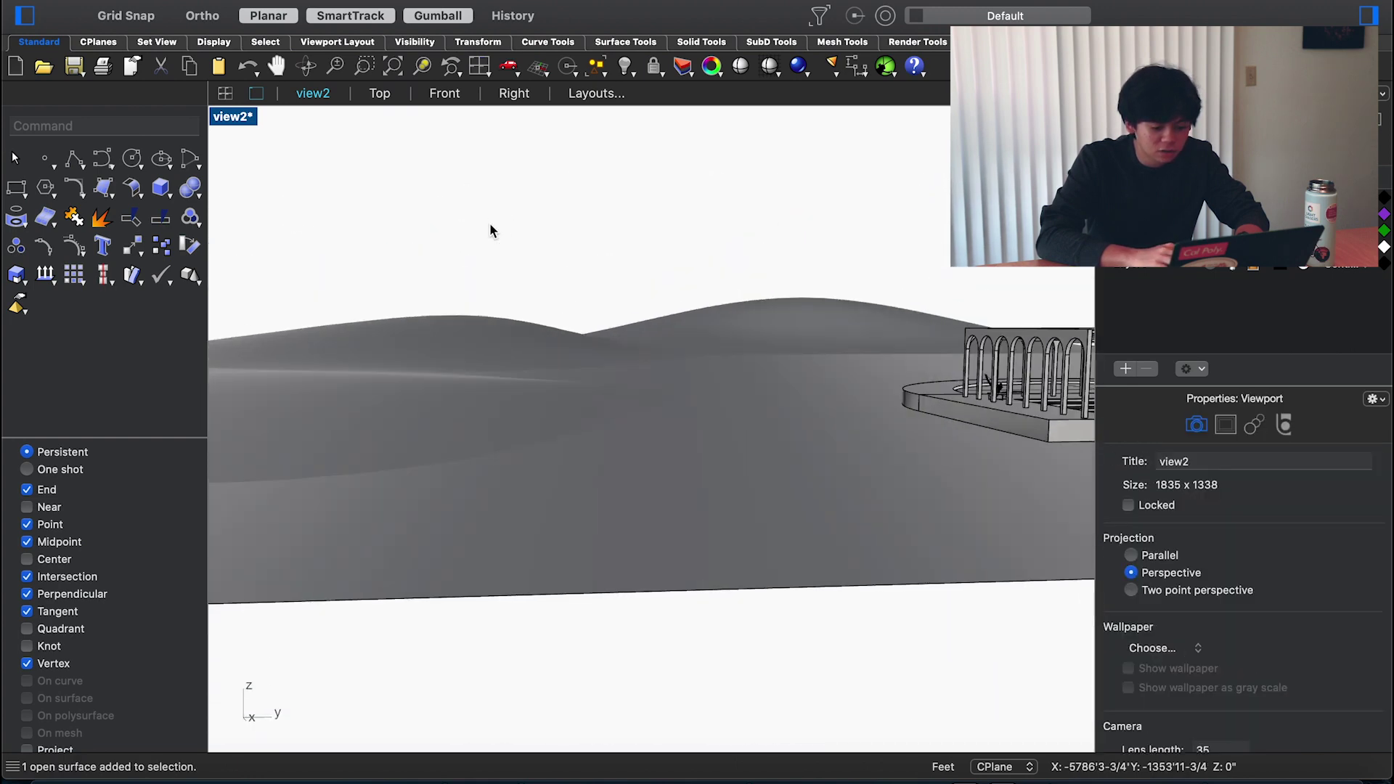
{"action": "scroll", "coordinate": [490, 225], "scroll_direction": "down", "scroll_amount": 2}
{"action": "scroll", "coordinate": [490, 224], "scroll_direction": "up", "scroll_amount": 5}
{"action": "scroll", "coordinate": [490, 224], "scroll_direction": "right", "scroll_amount": 3}
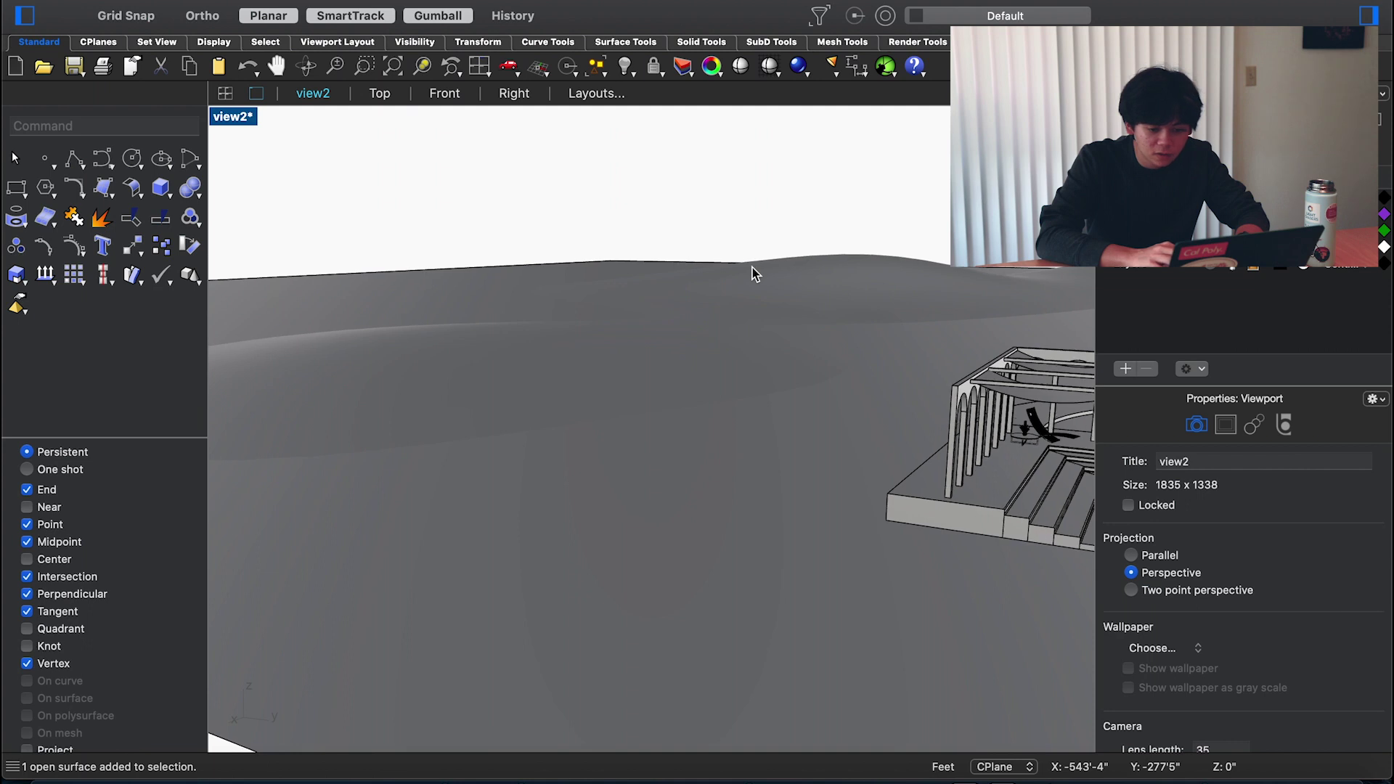
{"action": "scroll", "coordinate": [752, 267], "scroll_direction": "right", "scroll_amount": 8}
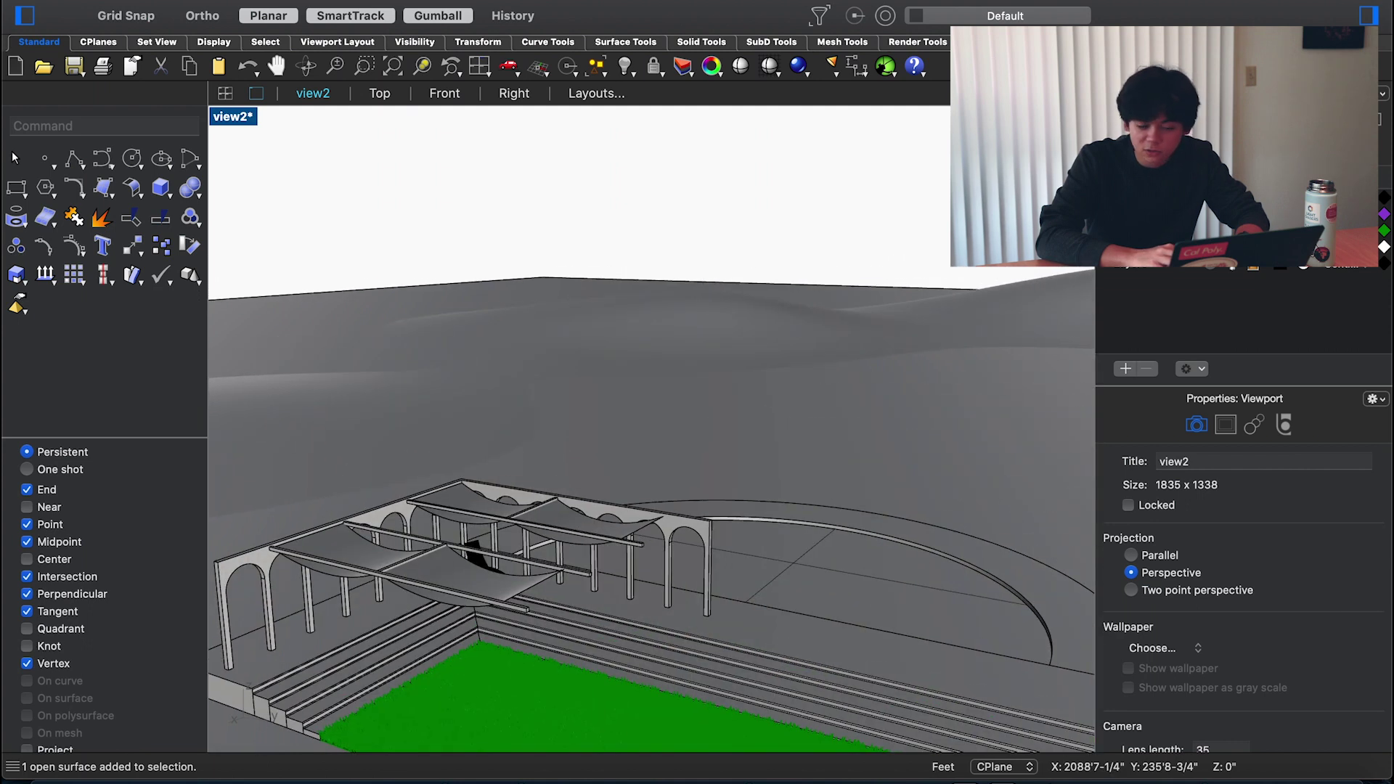